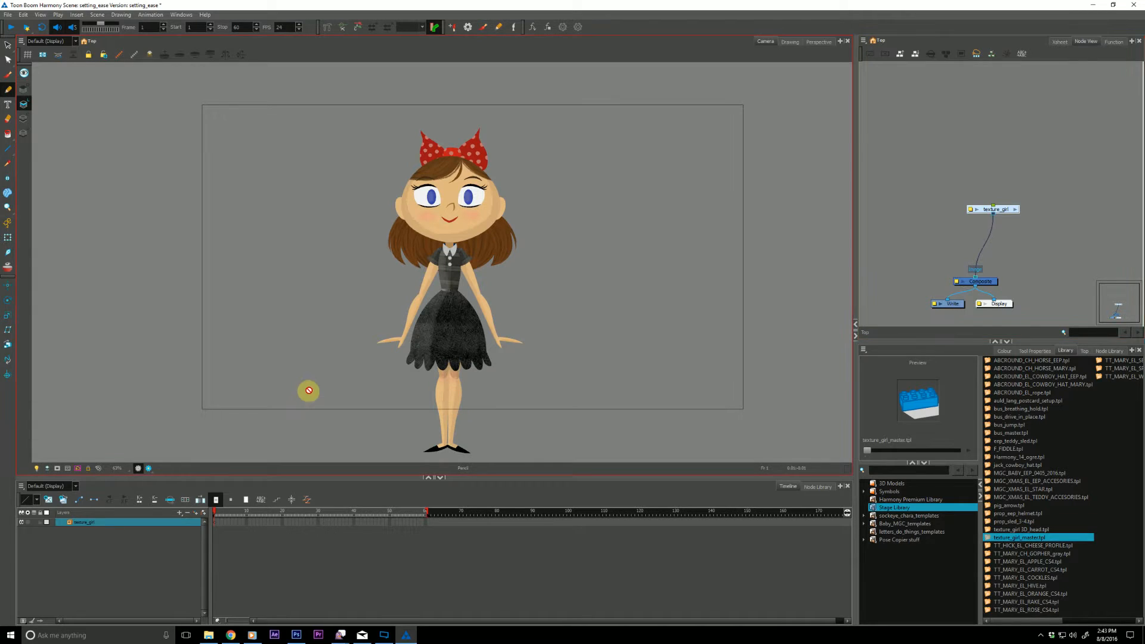
# Step: Scale the whole girl down slightly through her master peg and move her so she fits inside the camera frame
pyautogui.moveTo(306, 392); pyautogui.dragTo(315, 360)
pyautogui.click(7, 237)
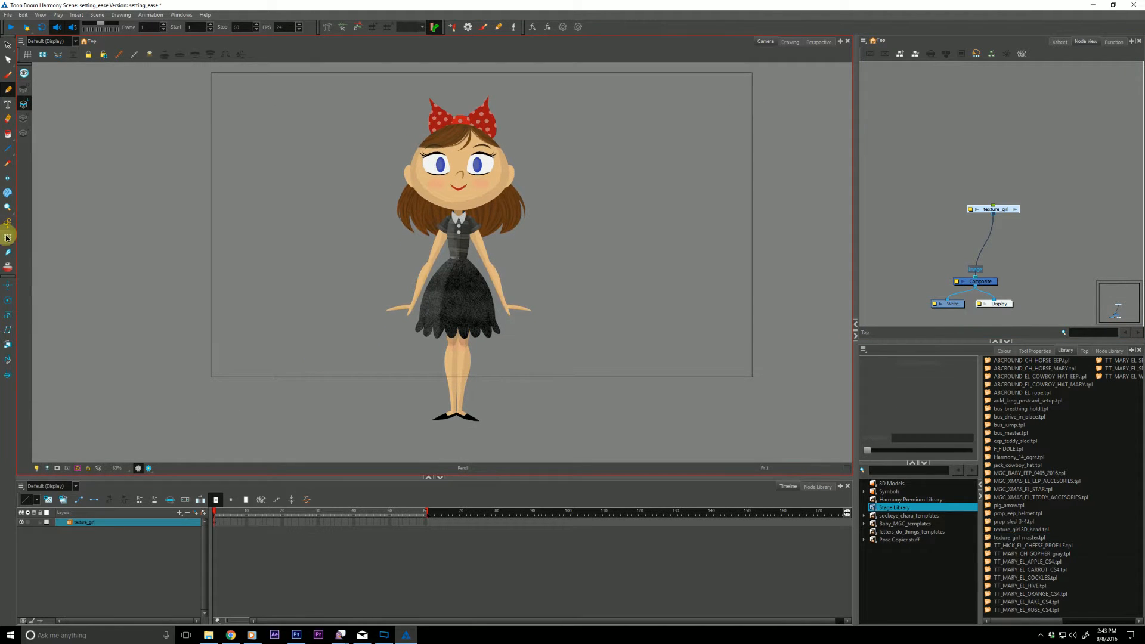
pyautogui.click(70, 523)
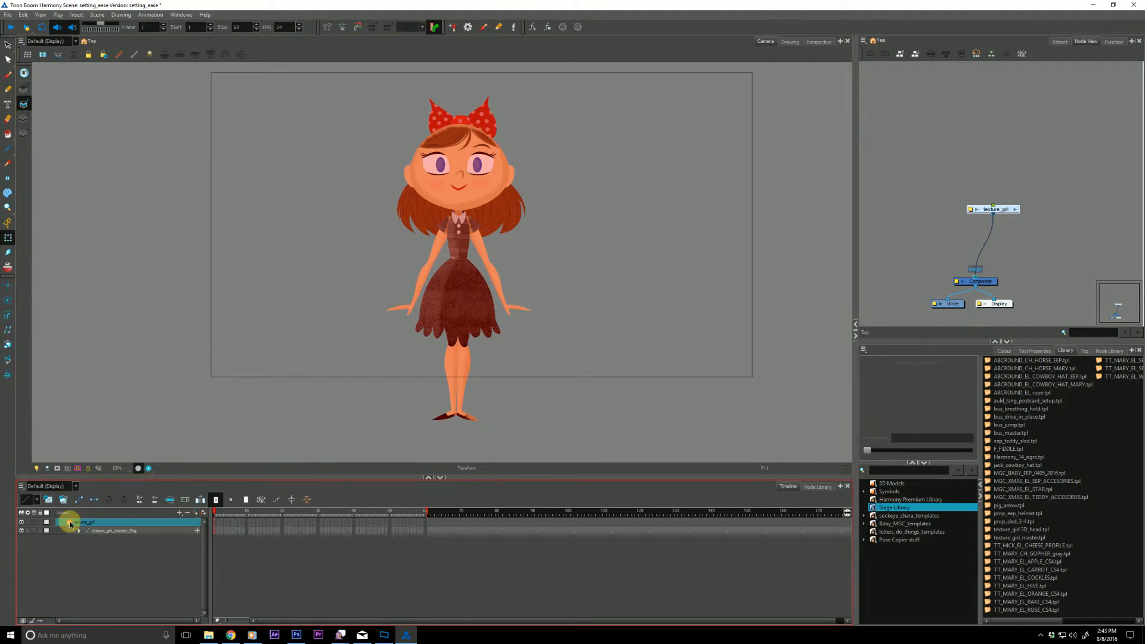
pyautogui.click(98, 530)
pyautogui.moveTo(371, 76); pyautogui.dragTo(385, 122)
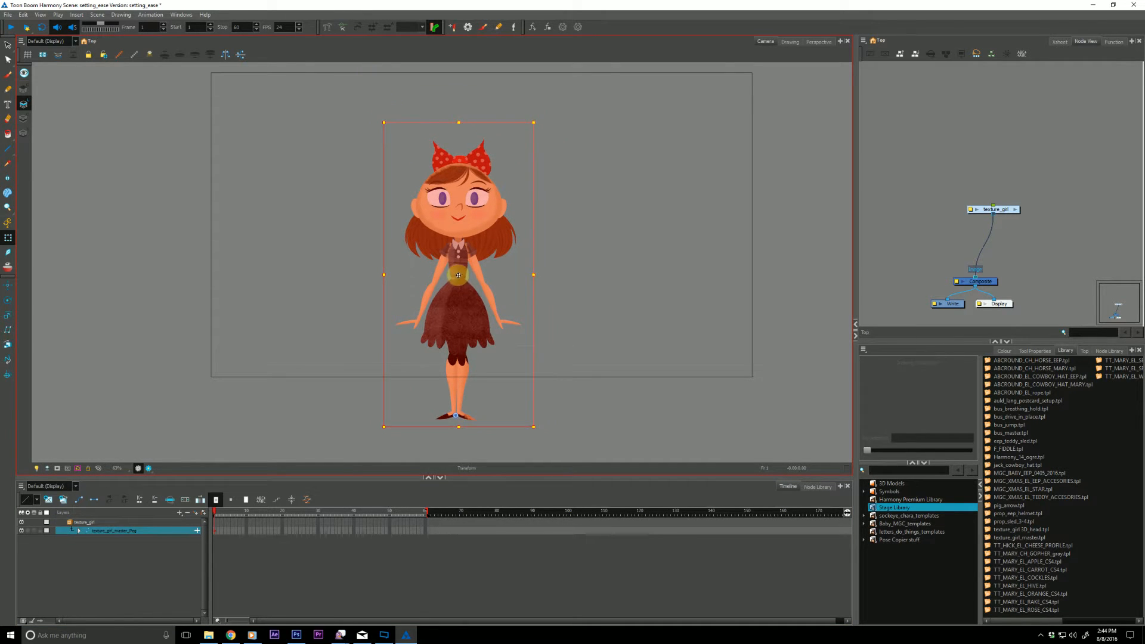
pyautogui.moveTo(458, 275); pyautogui.dragTo(491, 218)
pyautogui.click(427, 284)
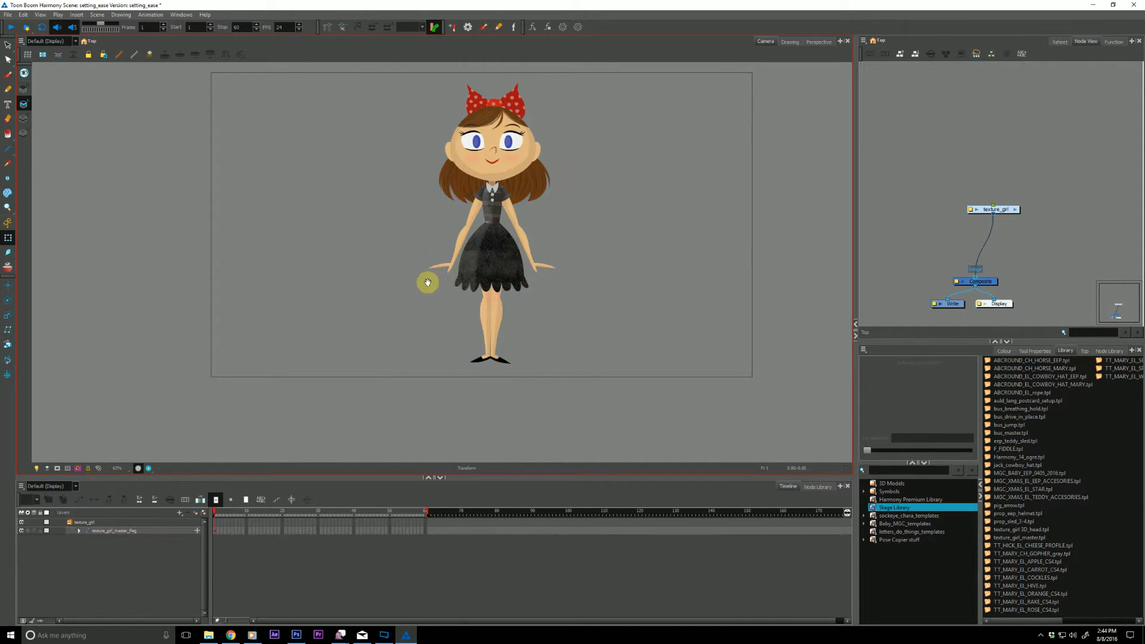
# Step: Add a Colour Card layer and place its node beside the texture_girl group in the node network
pyautogui.click(180, 513)
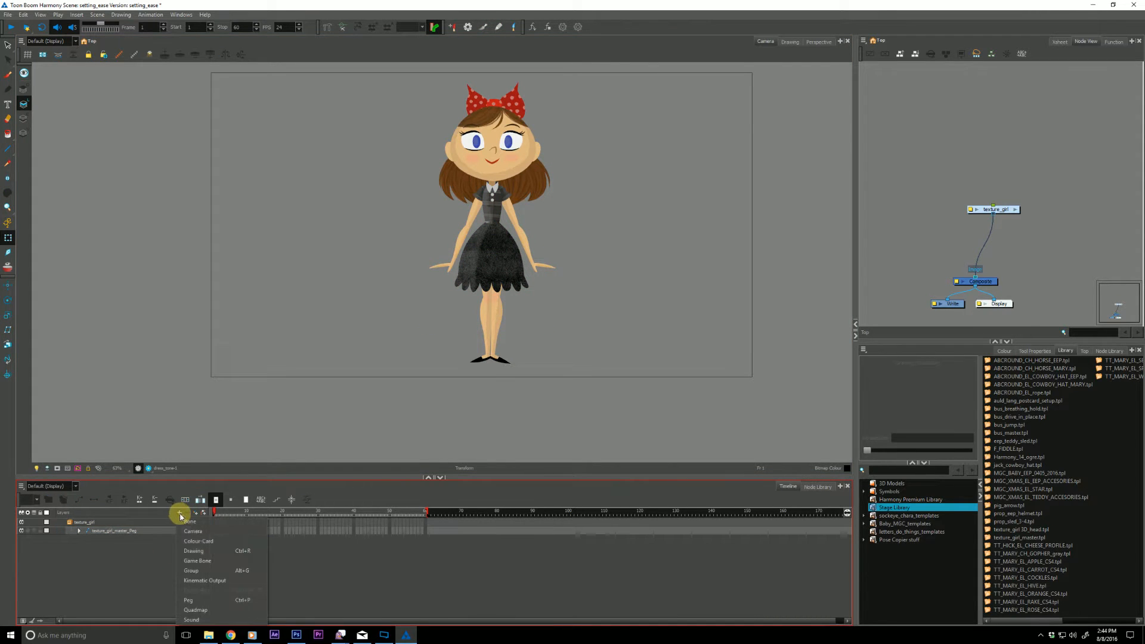
pyautogui.click(193, 542)
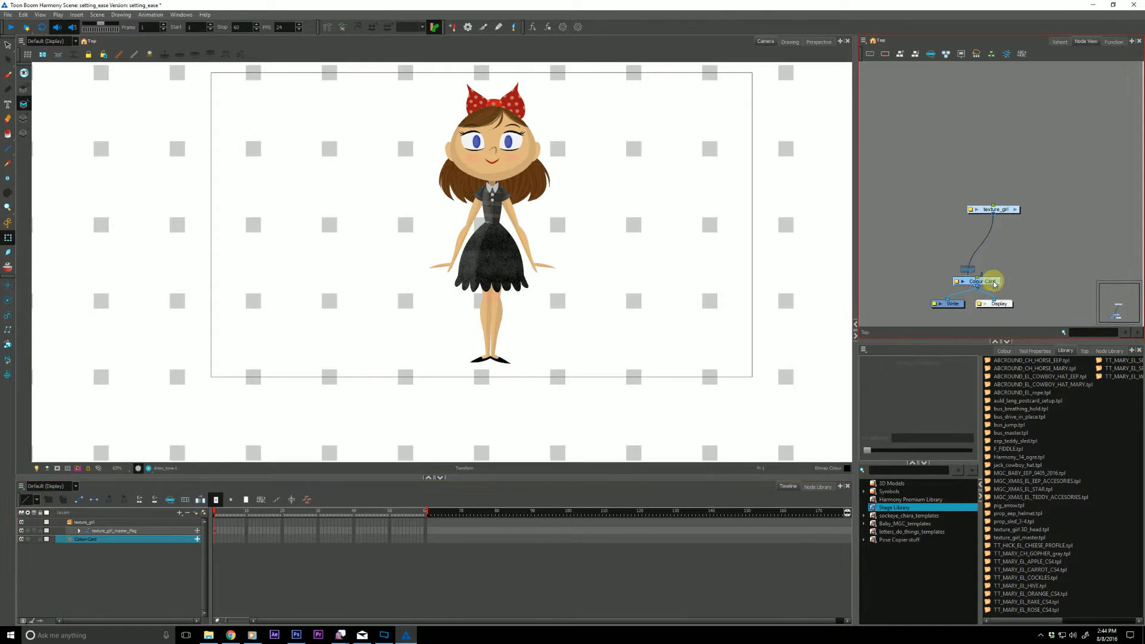
pyautogui.moveTo(984, 281); pyautogui.dragTo(1092, 214)
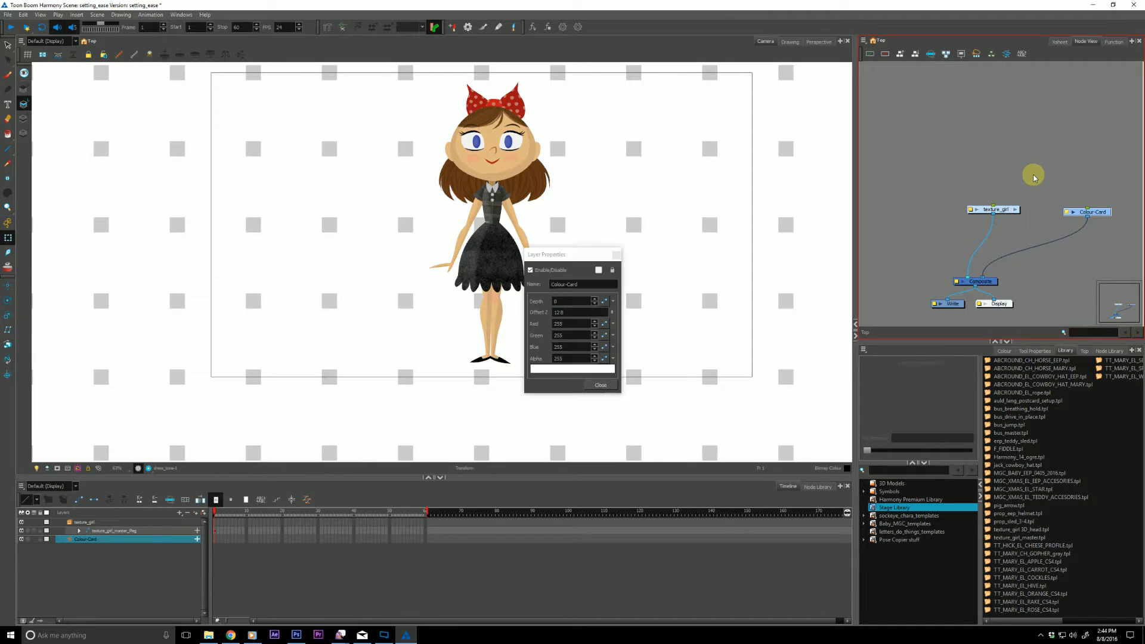
# Step: Change the Colour-Card's colour to a light grey with red, green and blue at about 238
pyautogui.click(545, 369)
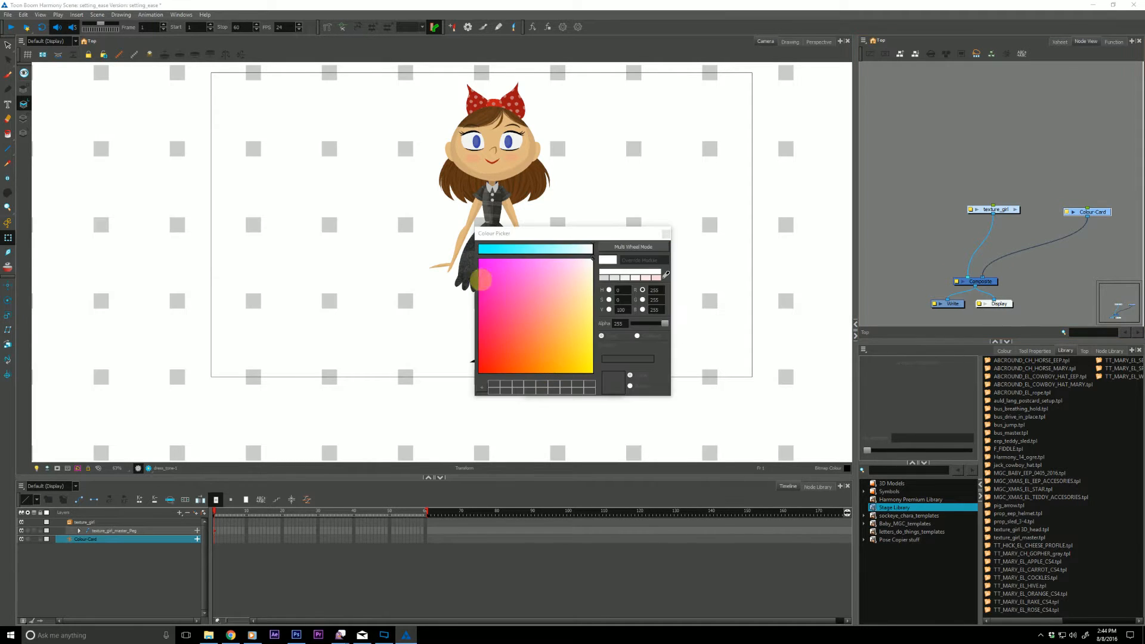
pyautogui.click(609, 290)
pyautogui.moveTo(494, 272); pyautogui.dragTo(479, 266)
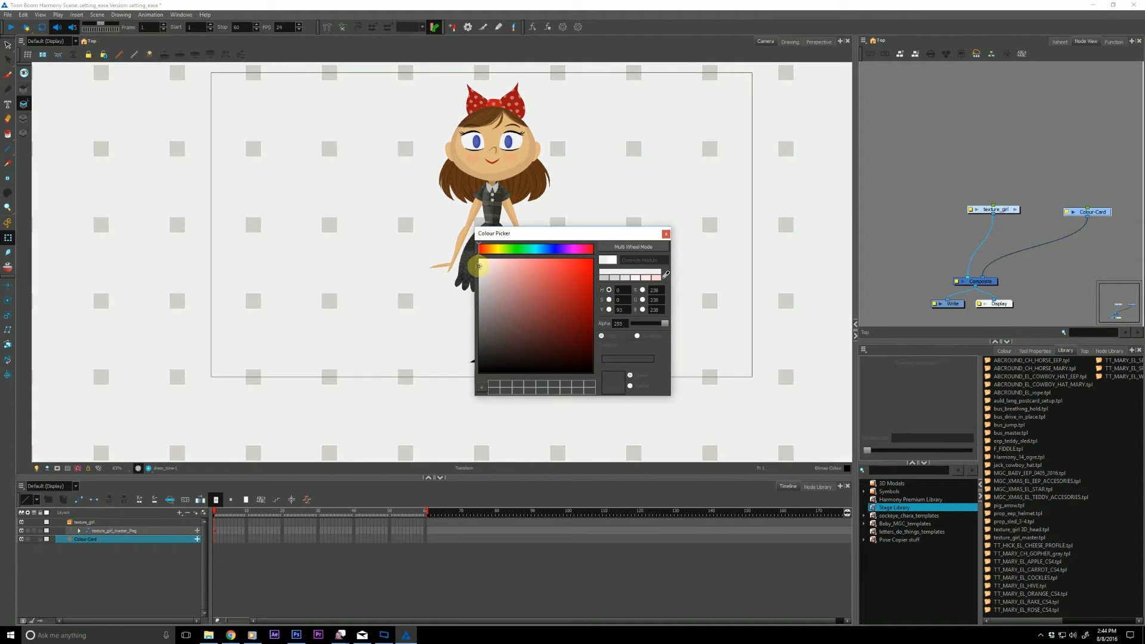
pyautogui.click(660, 234)
pyautogui.click(915, 286)
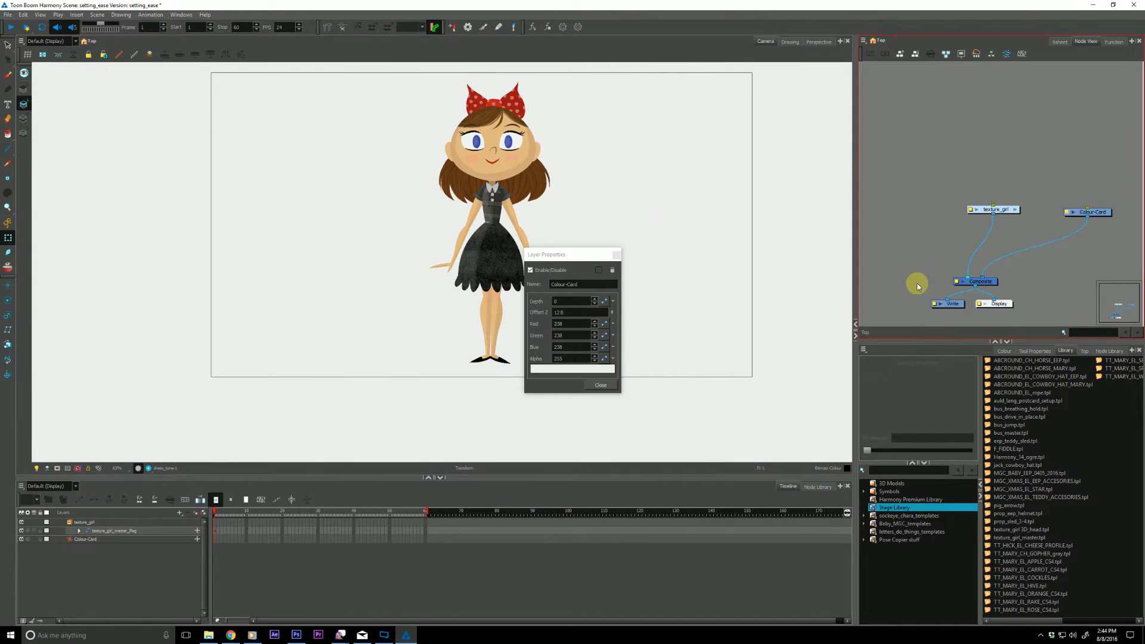
pyautogui.click(614, 250)
# Step: Lock the Colour-Card background layer so it cannot be selected in the scene
pyautogui.click(1078, 227)
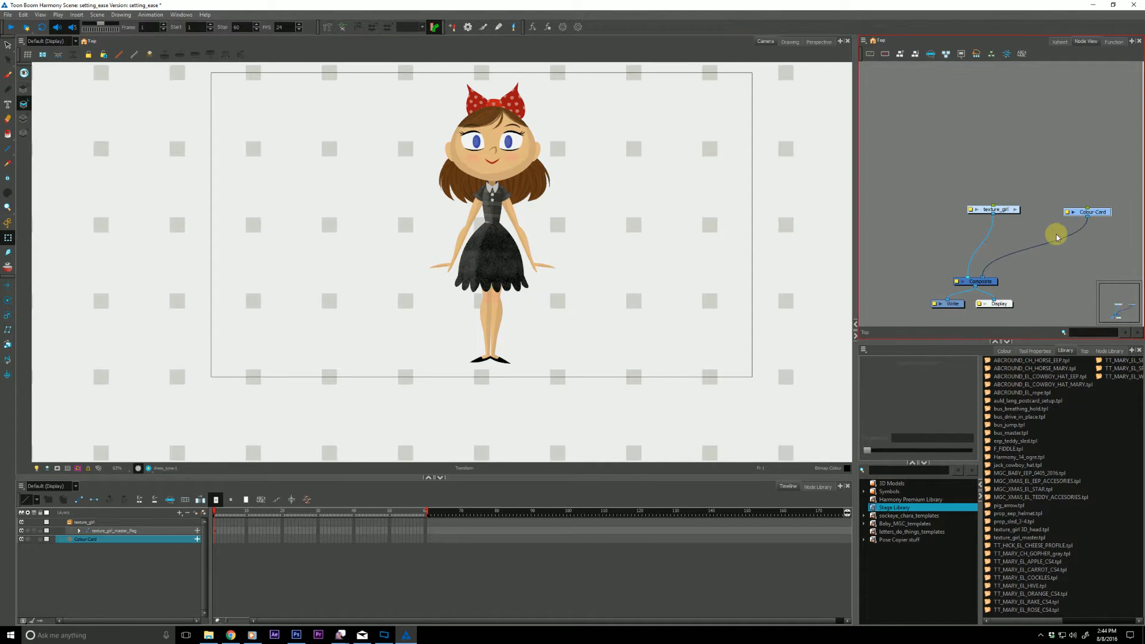
pyautogui.click(89, 56)
pyautogui.click(891, 272)
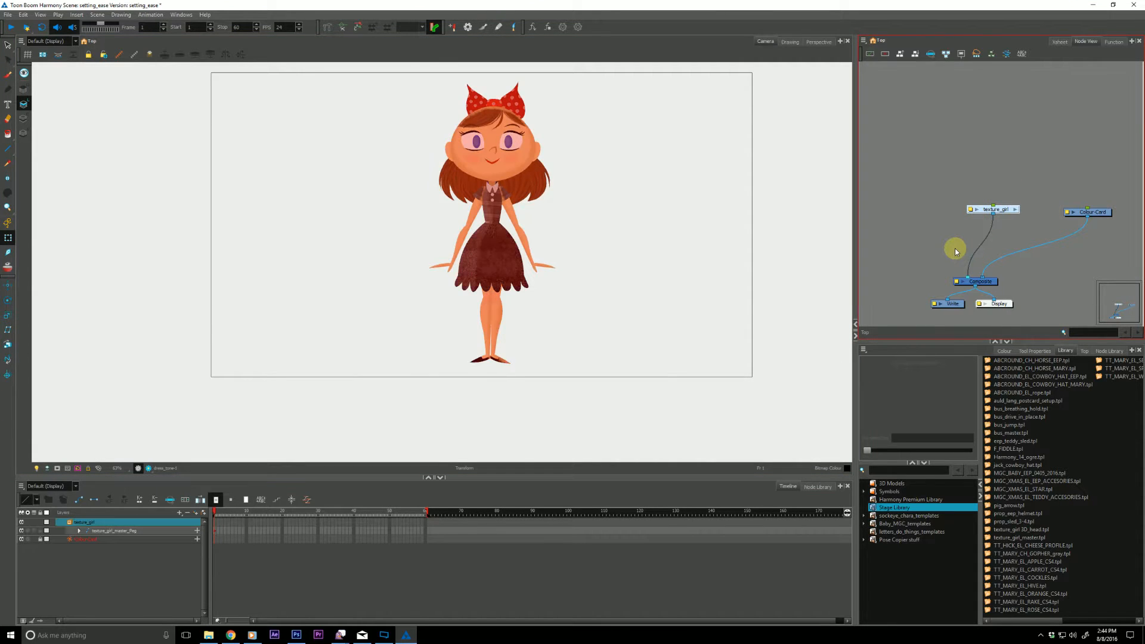
# Step: Select the girl's master peg and show the deformation controls of all her limbs and dress
pyautogui.click(96, 523)
pyautogui.click(109, 532)
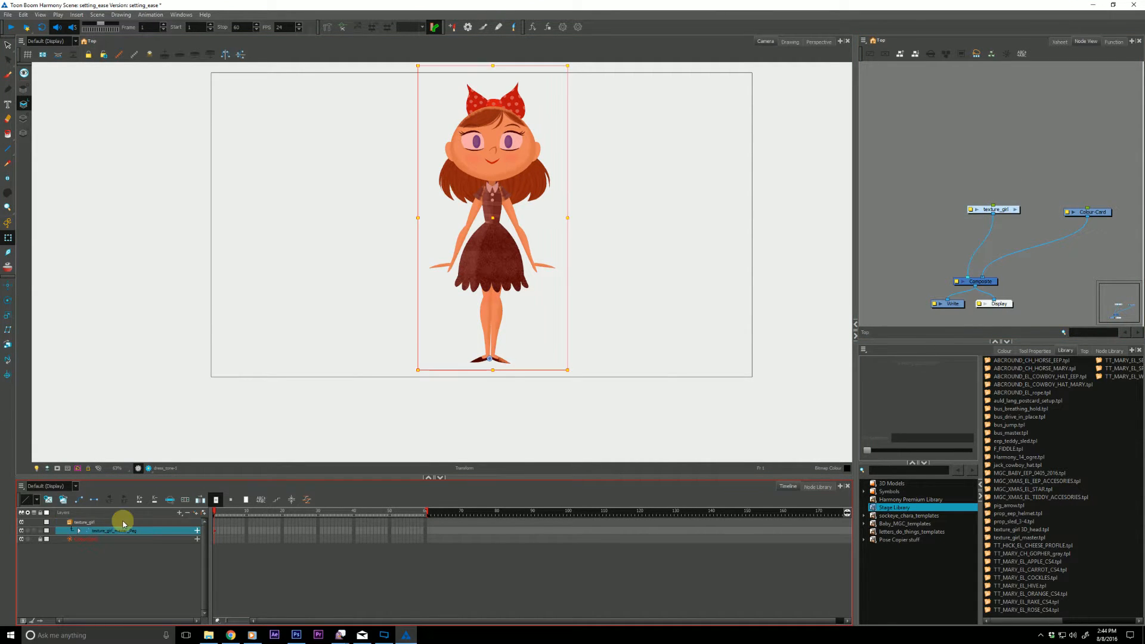
pyautogui.click(342, 28)
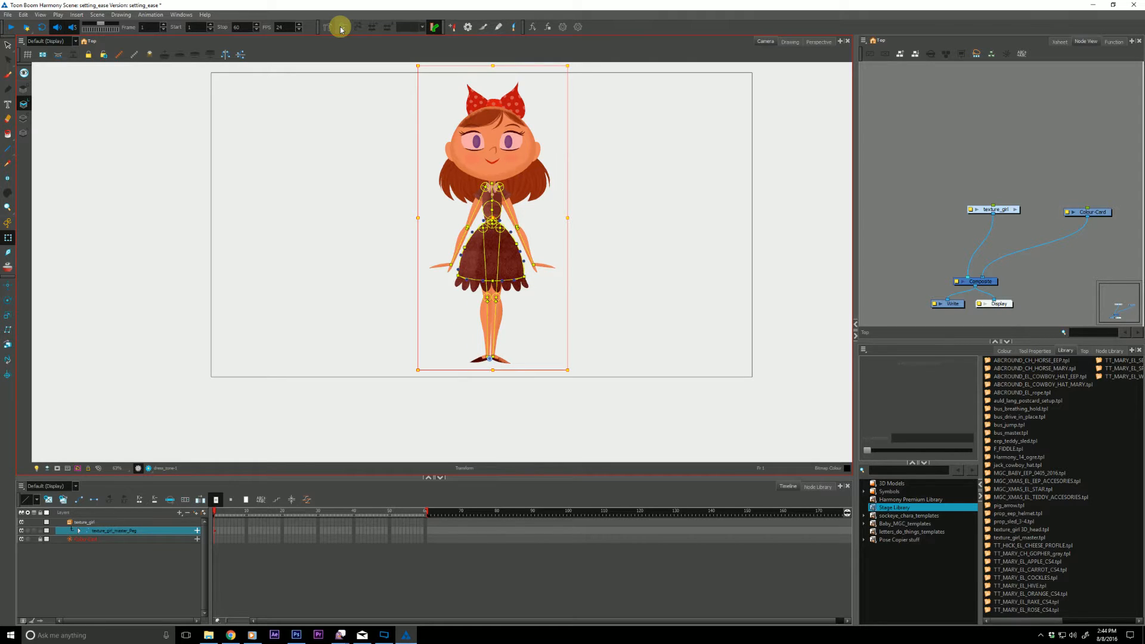
# Step: Extend the exposure on the girl's master peg layer to frame 60 with the Overwrite option
pyautogui.press('space')
pyautogui.scroll(1, 456, 280)
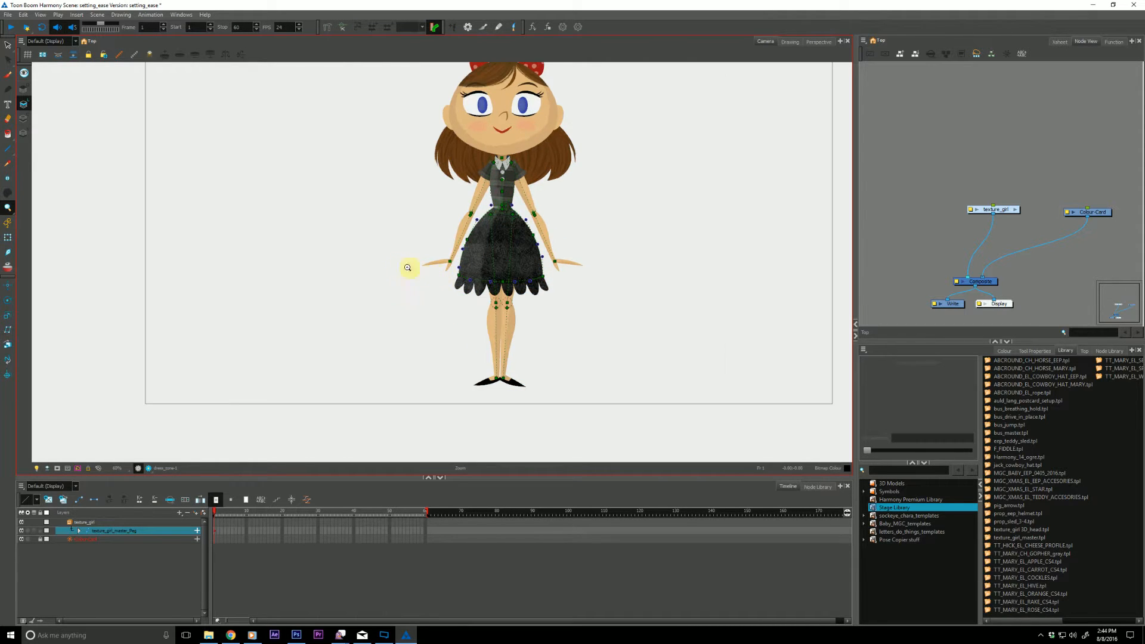
pyautogui.moveTo(338, 287); pyautogui.dragTo(317, 289)
pyautogui.click(351, 511)
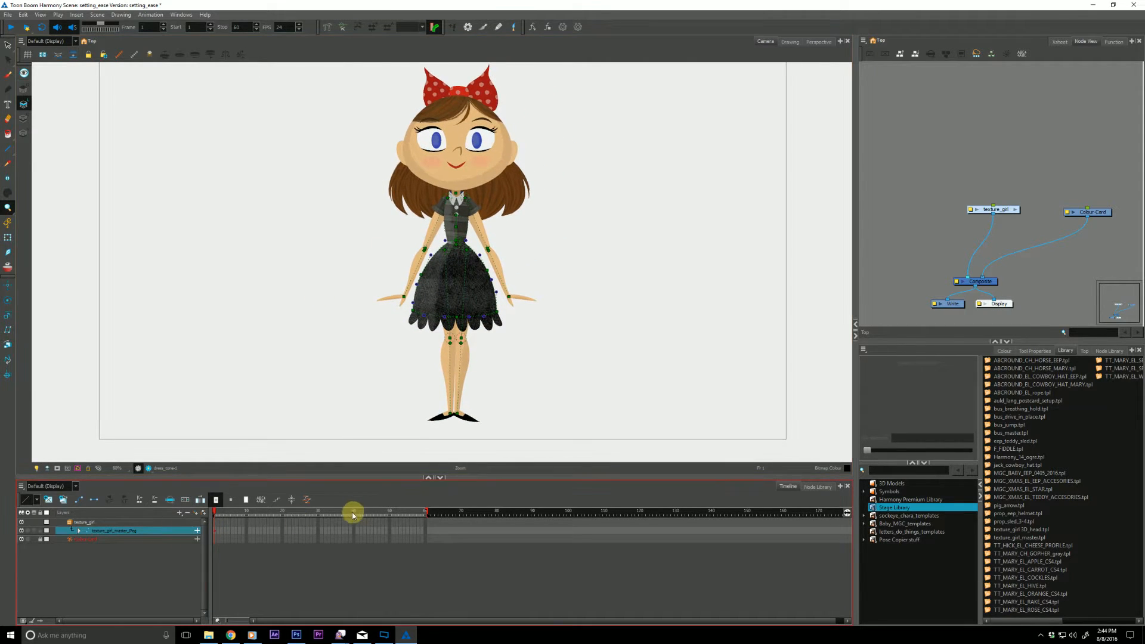
pyautogui.click(426, 534)
pyautogui.press('F6')
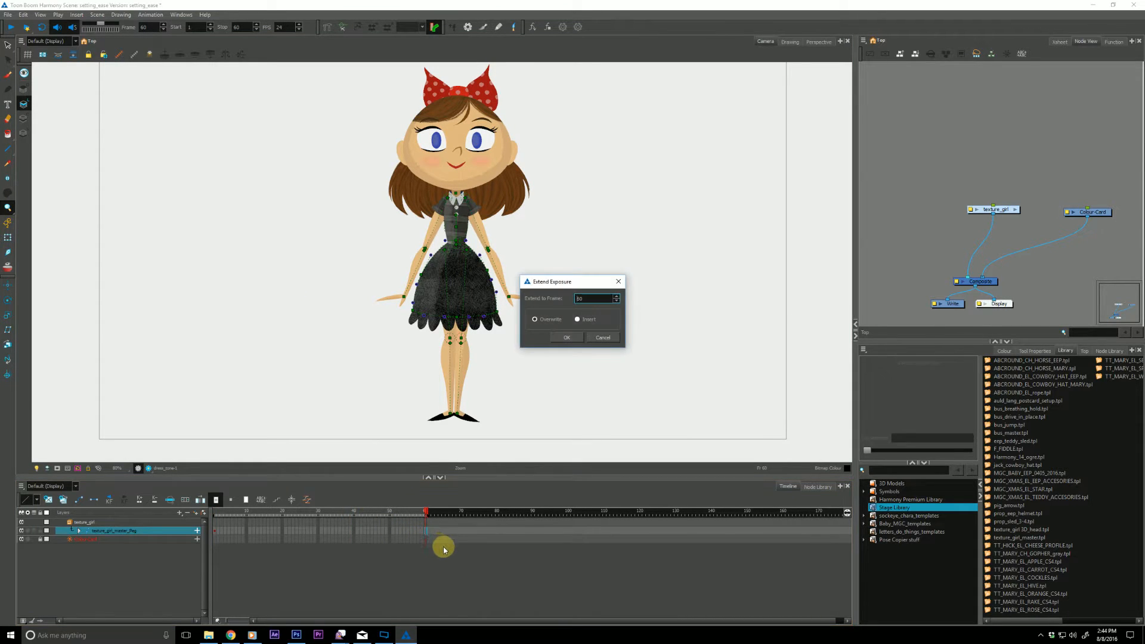
pyautogui.click(555, 332)
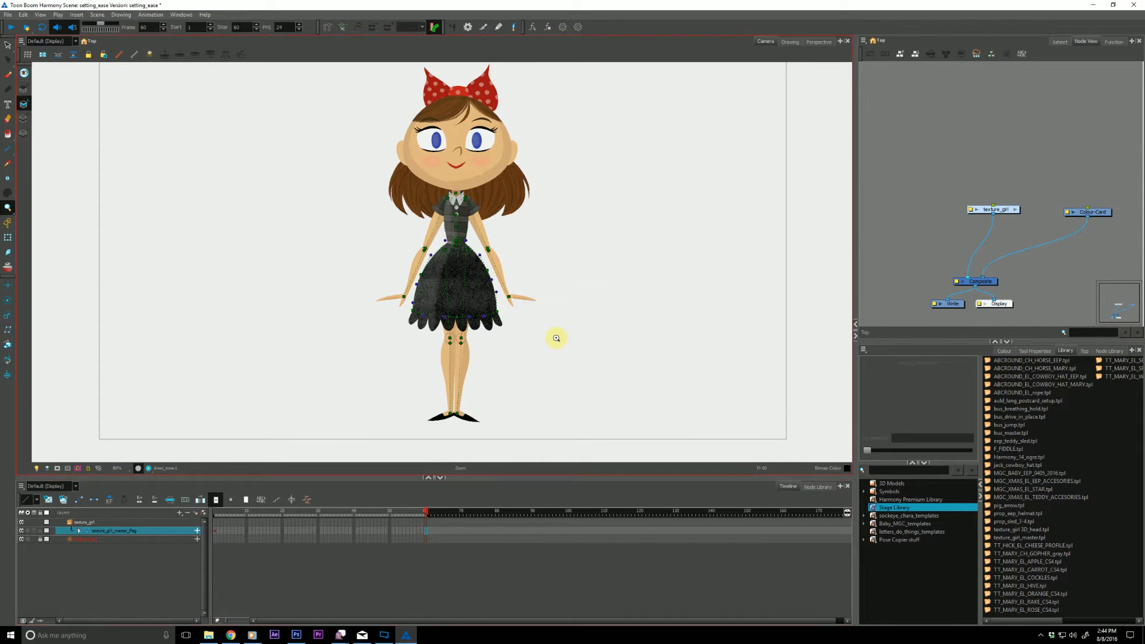
# Step: Try posing the girl's bare arm at frame 1 by rotating its bones with the Transform tool, and undo the poses
pyautogui.click(216, 531)
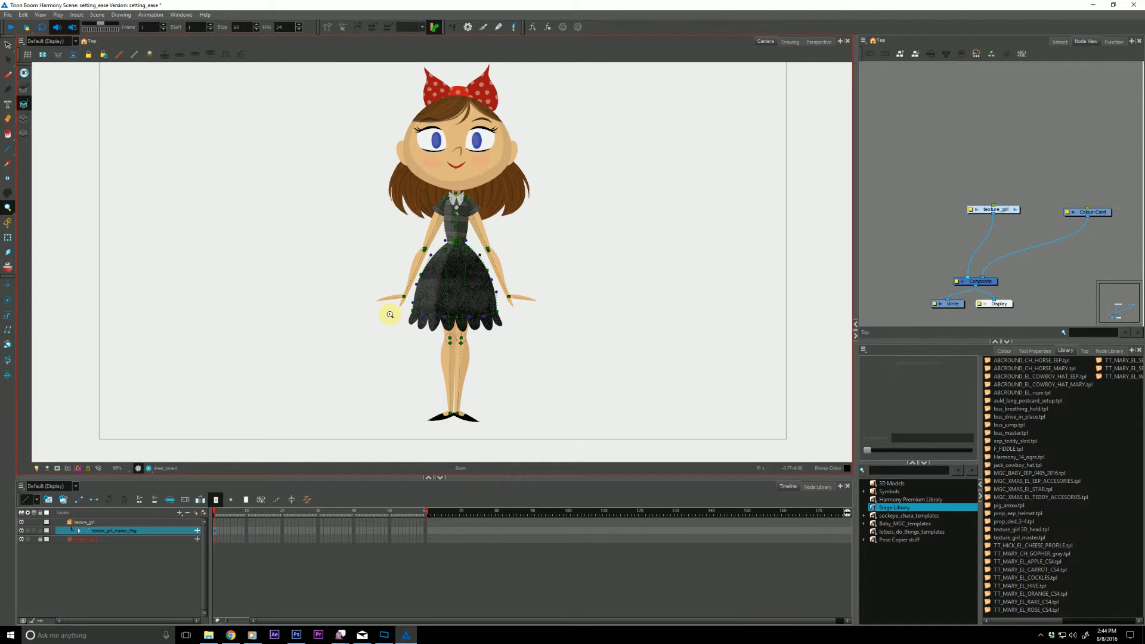
pyautogui.click(117, 544)
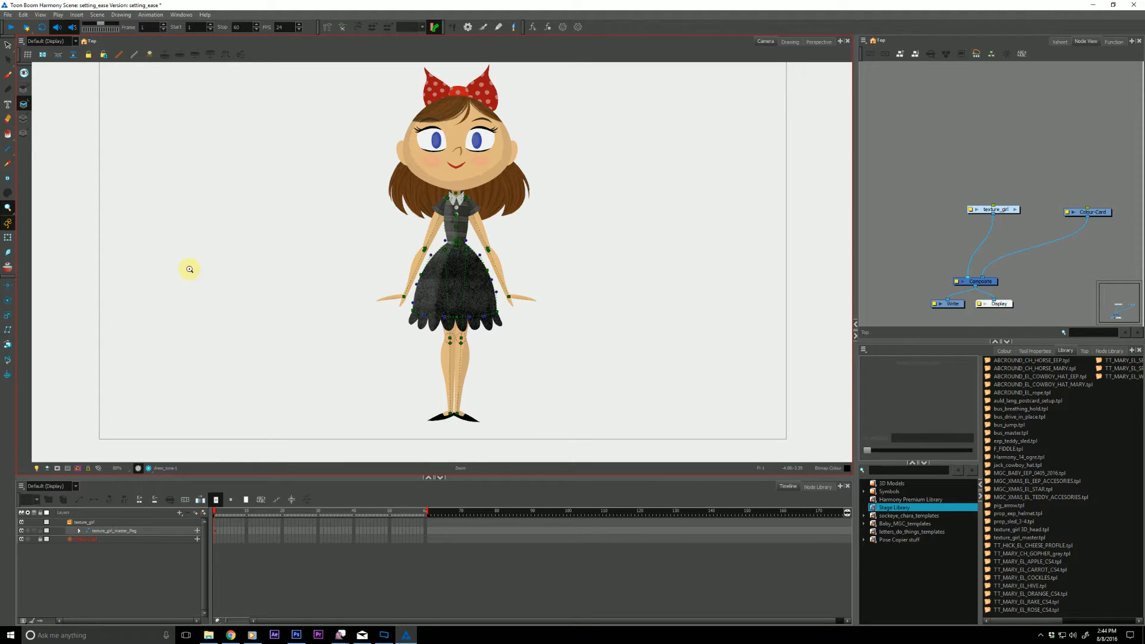
pyautogui.click(8, 238)
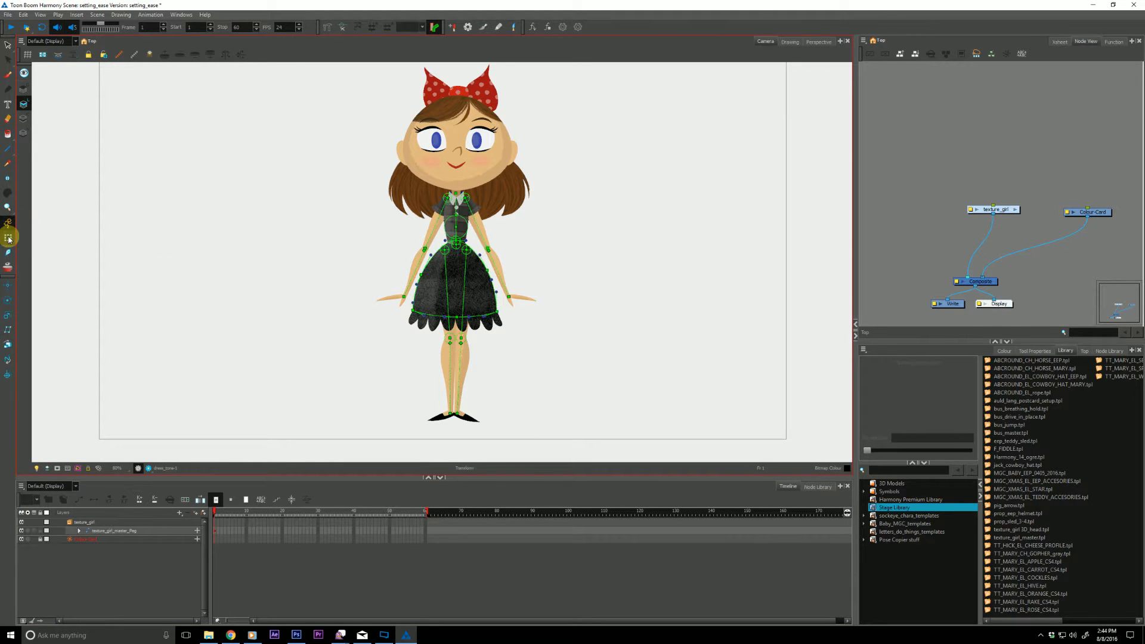
pyautogui.click(479, 227)
pyautogui.moveTo(479, 228); pyautogui.dragTo(370, 216)
pyautogui.hotkey('ctrl', 'z')
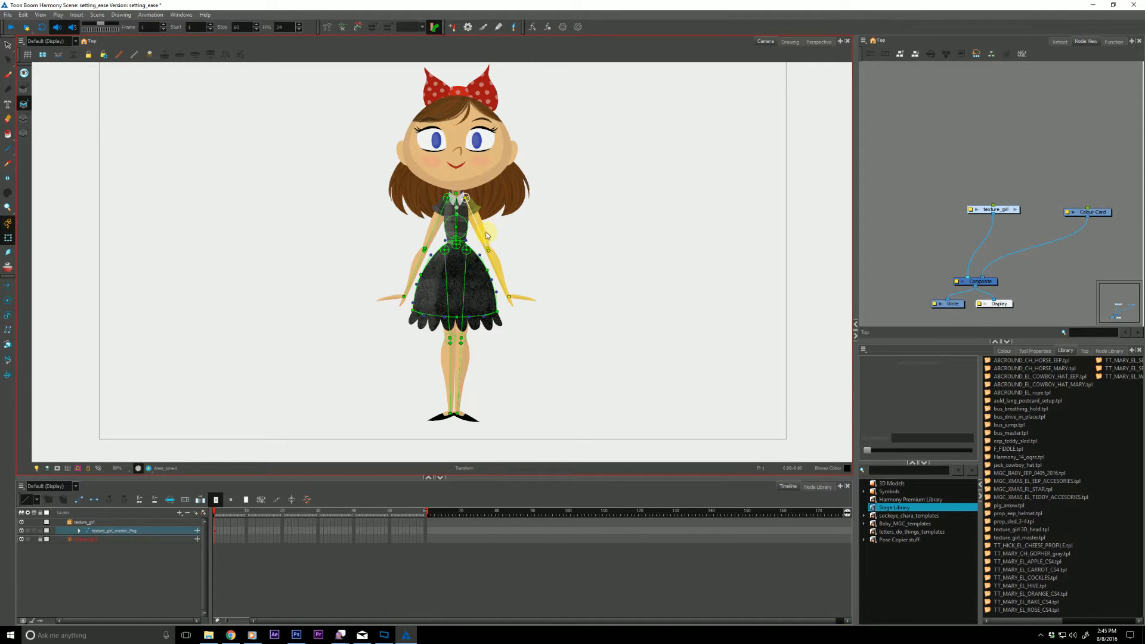
pyautogui.moveTo(479, 230); pyautogui.dragTo(542, 178)
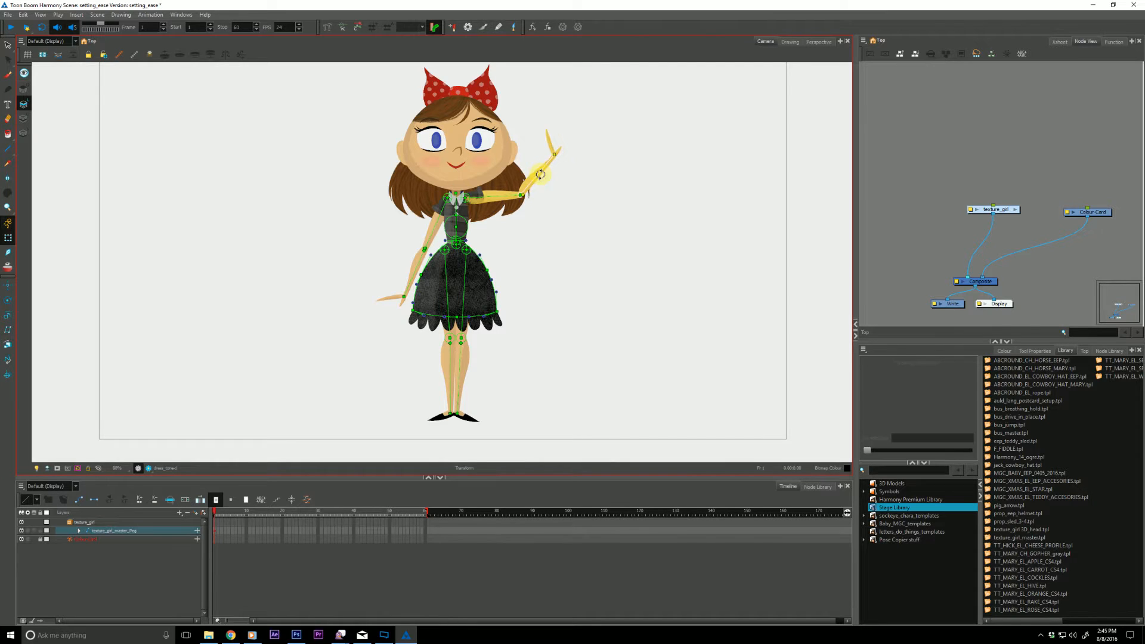
pyautogui.hotkey('ctrl', 'z')
pyautogui.hotkey('ctrl', 'z')
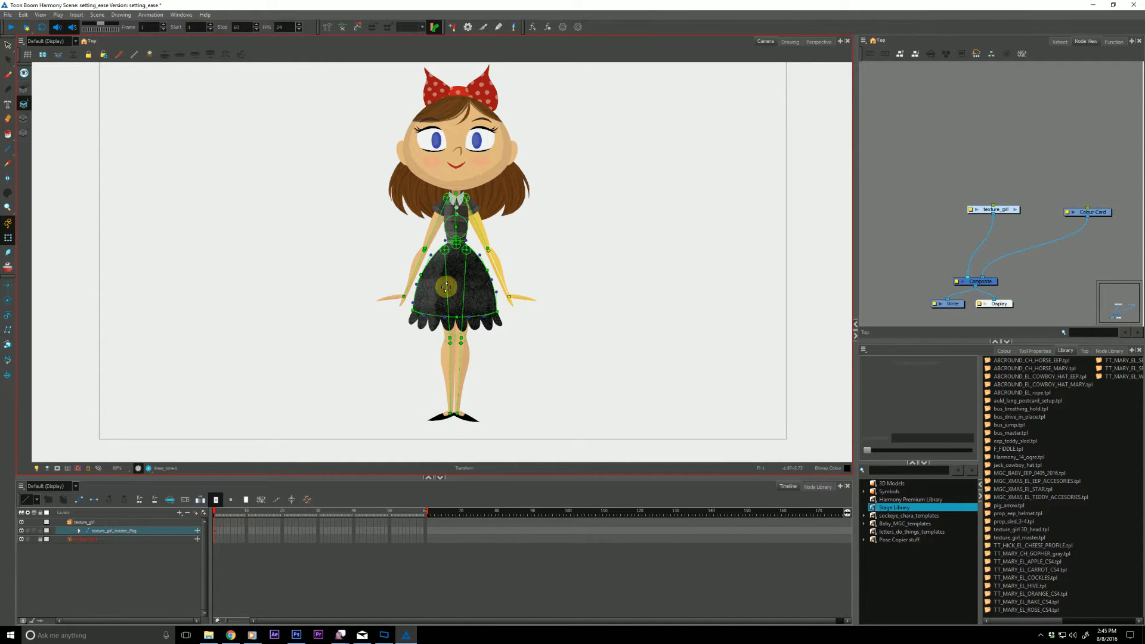
# Step: Try bending one leg outward at the knee through its bones, and undo the pose
pyautogui.moveTo(435, 286); pyautogui.dragTo(431, 372)
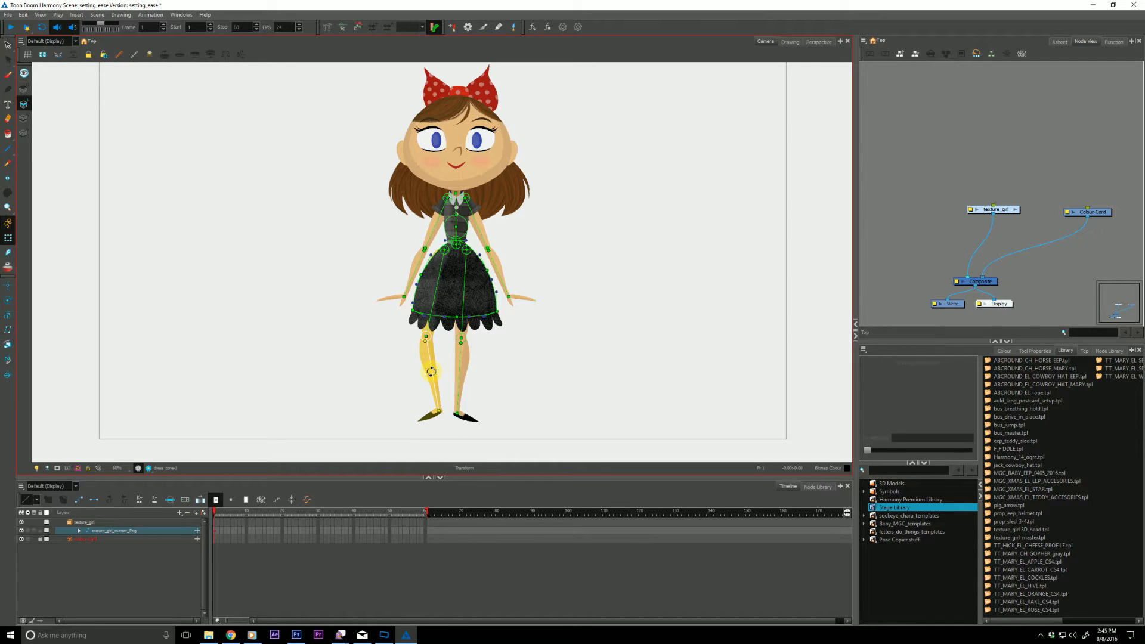
pyautogui.hotkey('ctrl', 'z')
pyautogui.hotkey('ctrl', 'z')
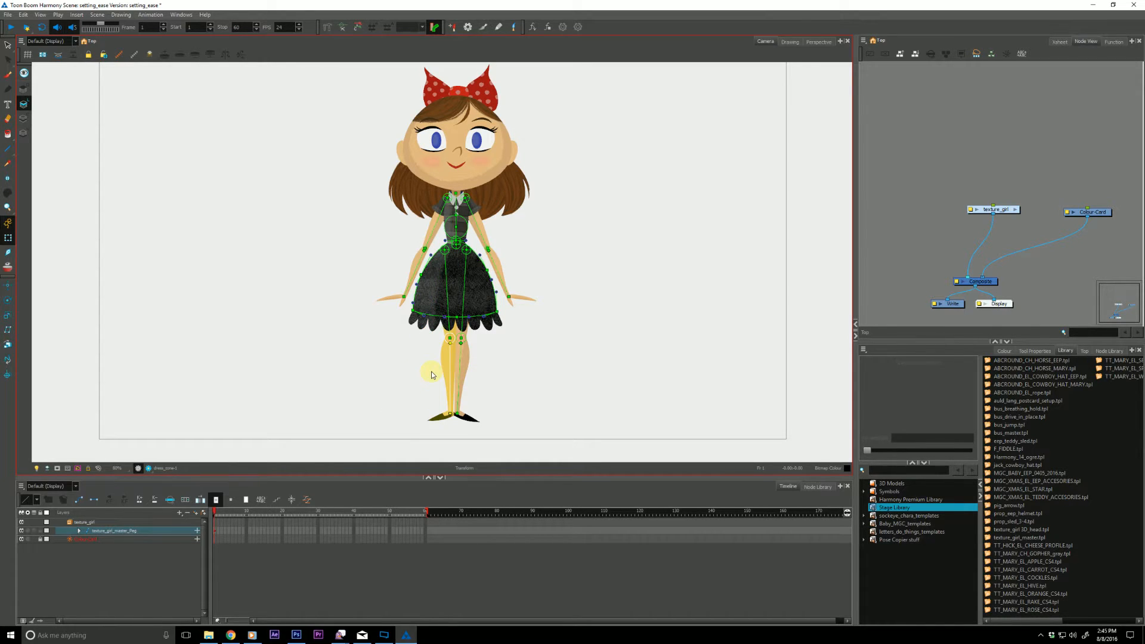
# Step: Select the leg drawing, locate its node in the network, and create a new deformation chain for it at frame 2
pyautogui.click(444, 363)
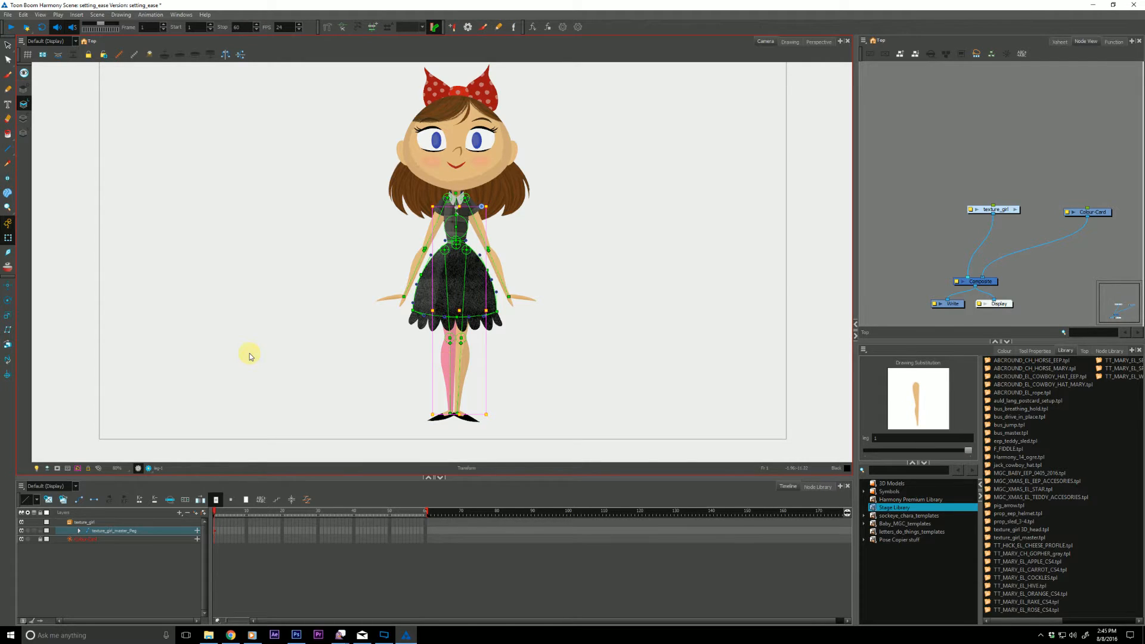
pyautogui.press('o')
pyautogui.moveTo(971, 258); pyautogui.dragTo(960, 264)
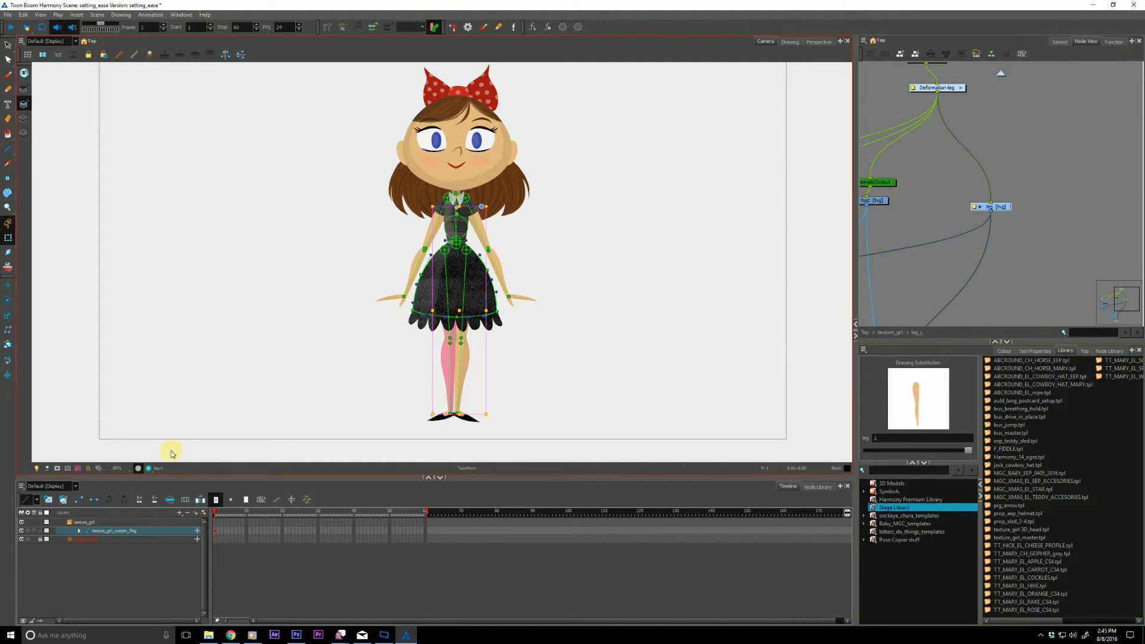
pyautogui.press('space')
pyautogui.keyDown('ctrl'); pyautogui.click(423, 340); pyautogui.keyUp('ctrl')
pyautogui.keyDown('ctrl'); pyautogui.click(423, 346); pyautogui.keyUp('ctrl')
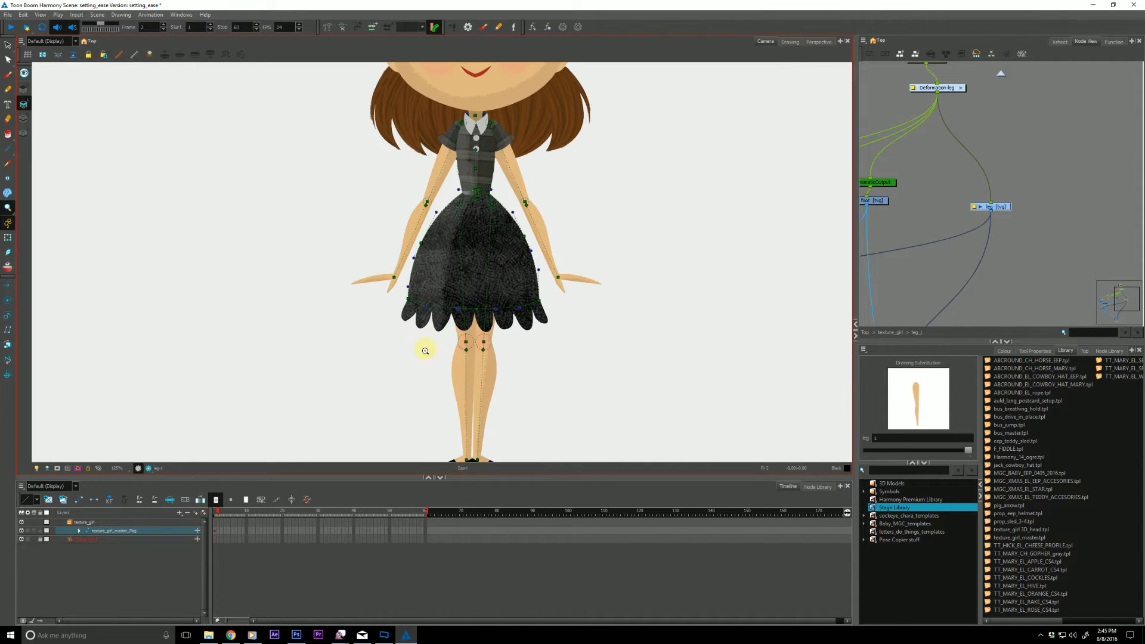
pyautogui.moveTo(367, 360); pyautogui.dragTo(350, 332)
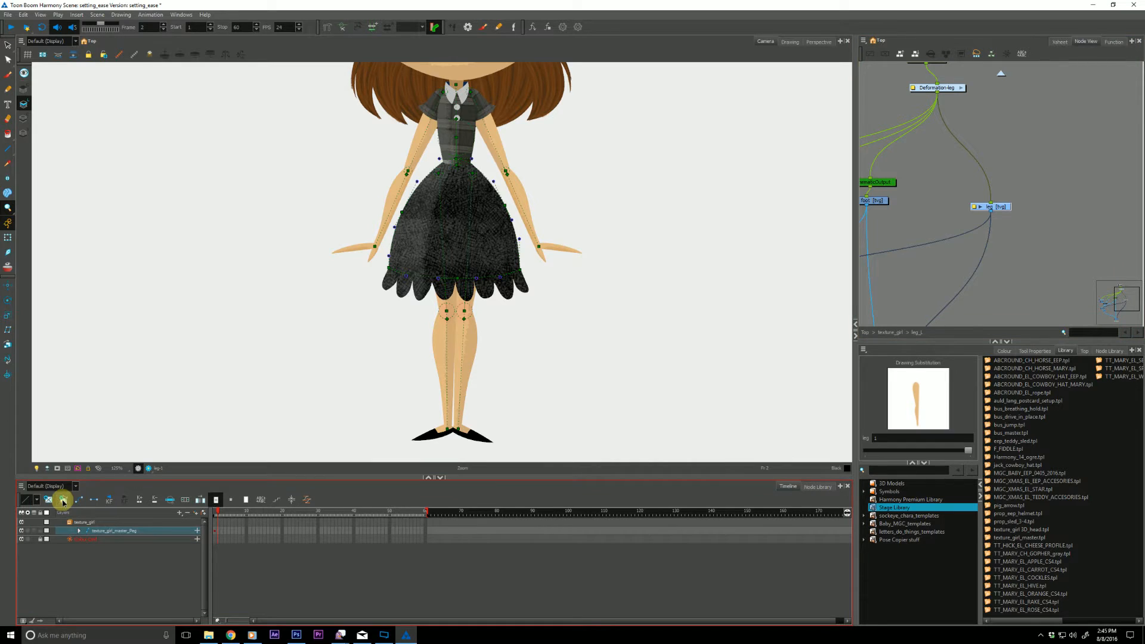
pyautogui.click(373, 28)
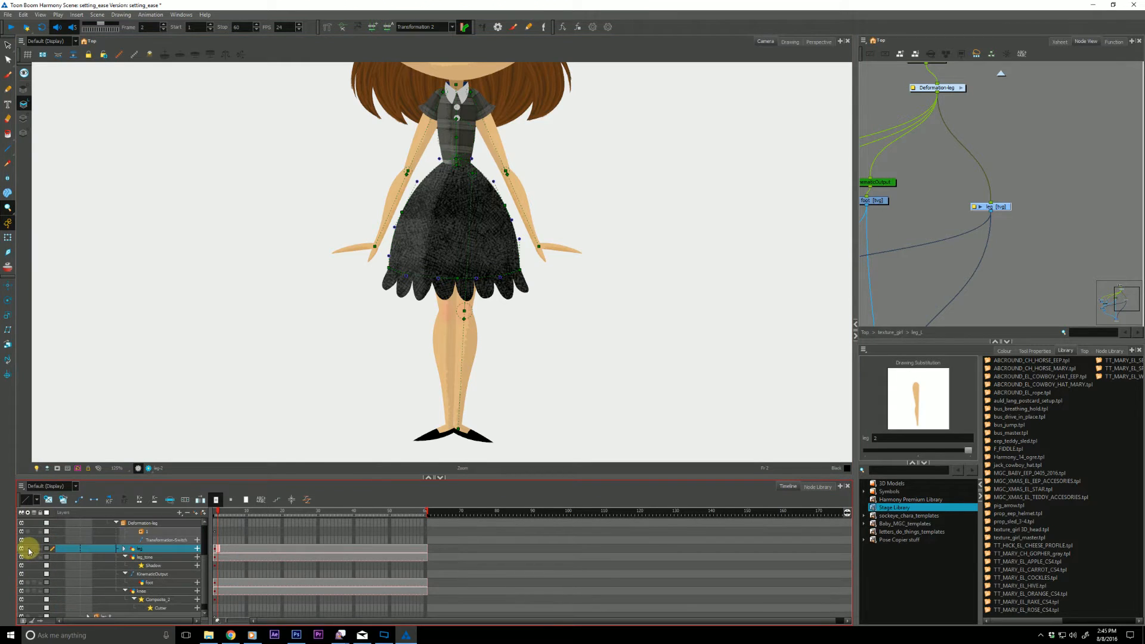
# Step: Isolate the leg drawing, rig it from ankle through knee to hip with two bones using the Rigging tool, and show the full puppet again
pyautogui.click(27, 549)
pyautogui.click(328, 28)
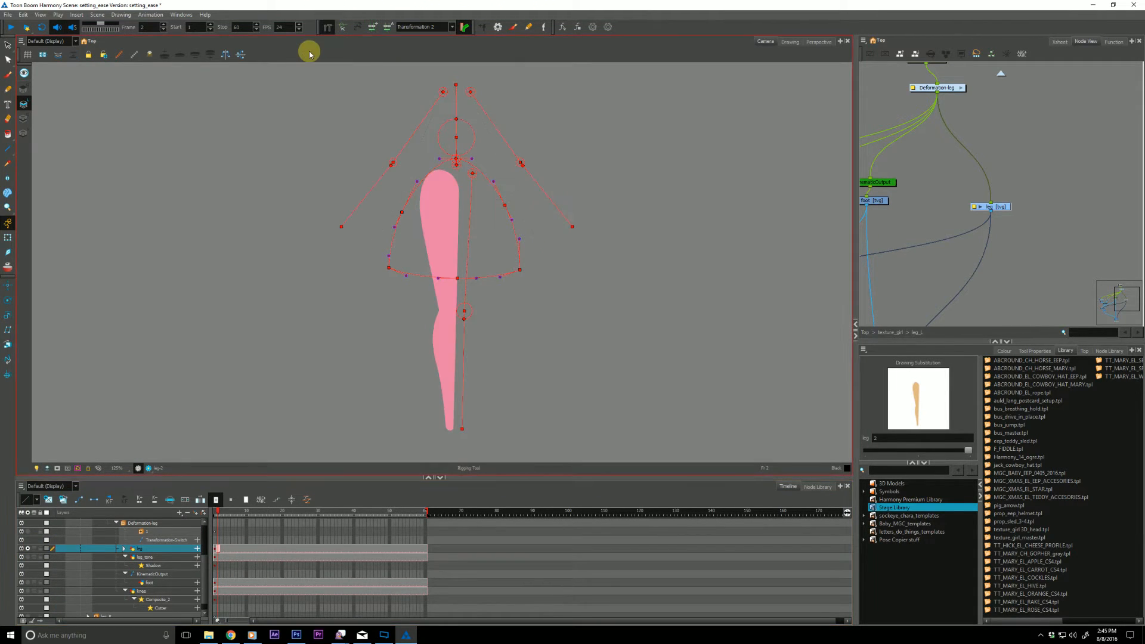
pyautogui.click(450, 430)
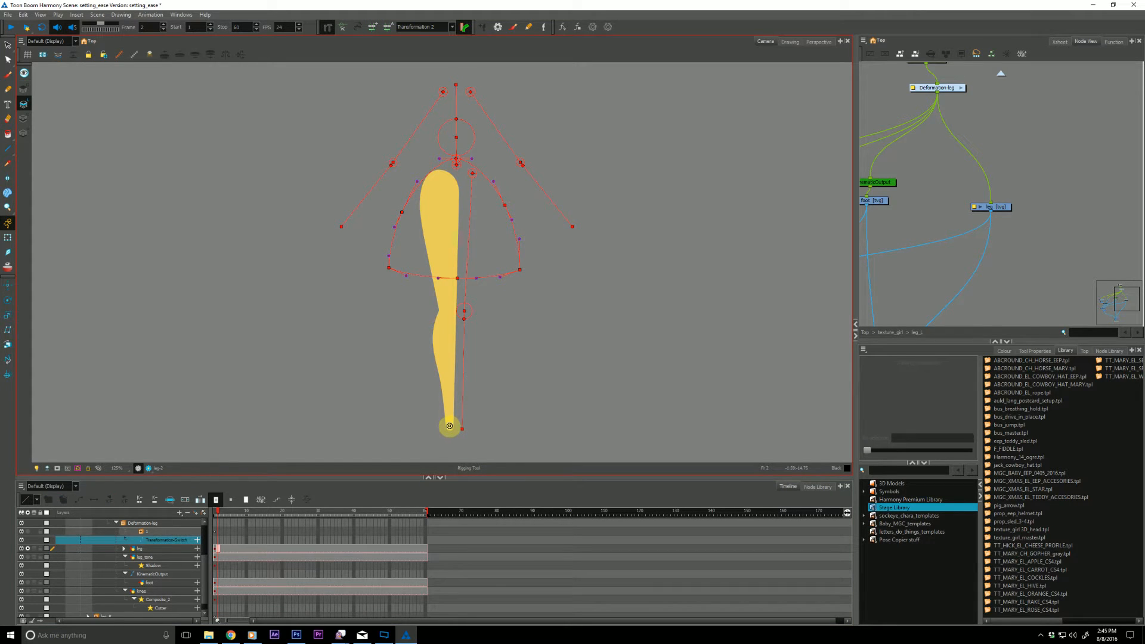
pyautogui.click(450, 426)
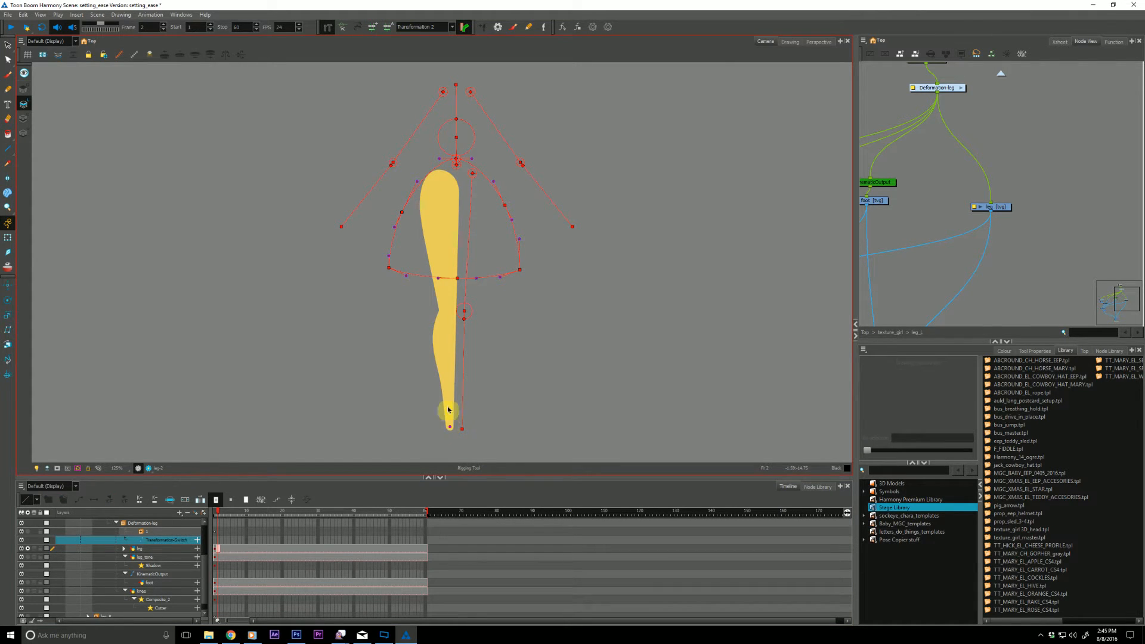
pyautogui.click(447, 311)
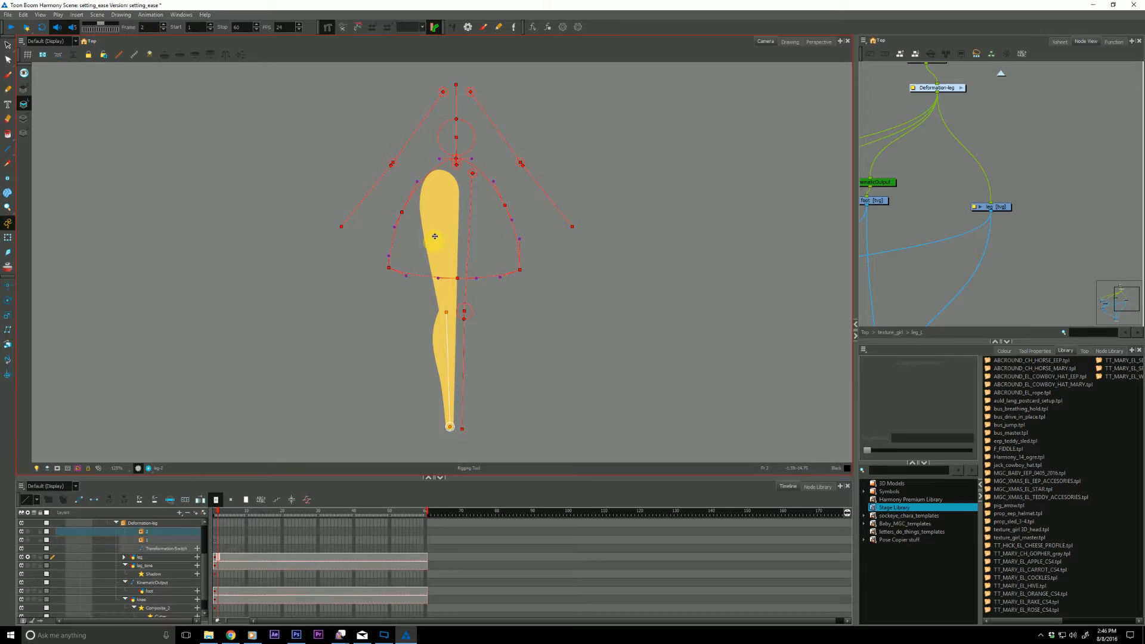
pyautogui.click(440, 174)
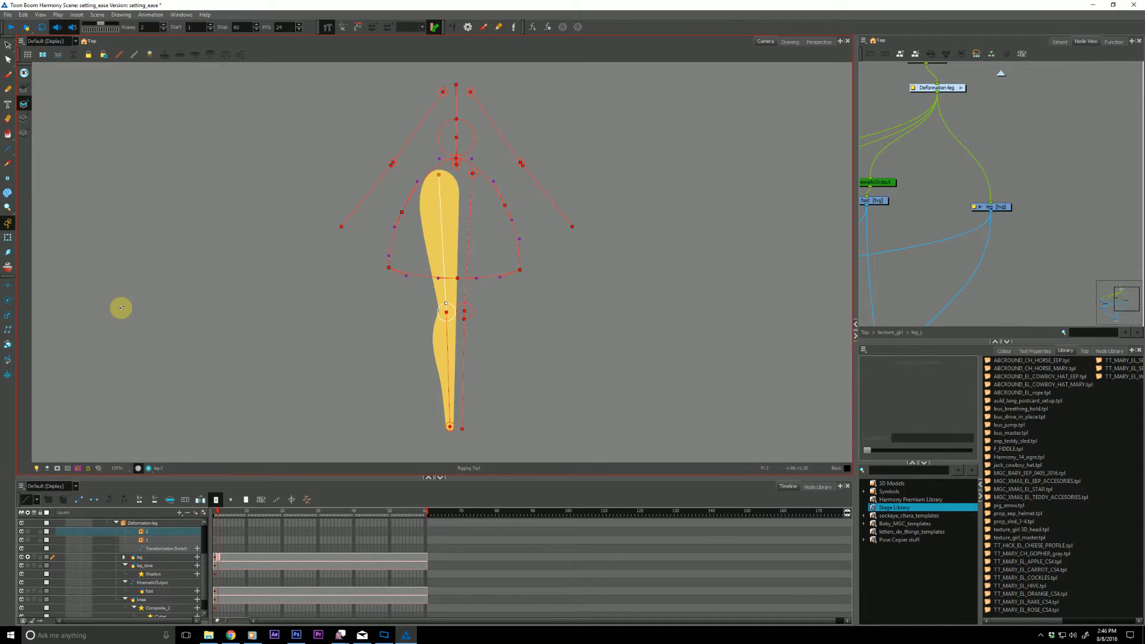
pyautogui.click(33, 556)
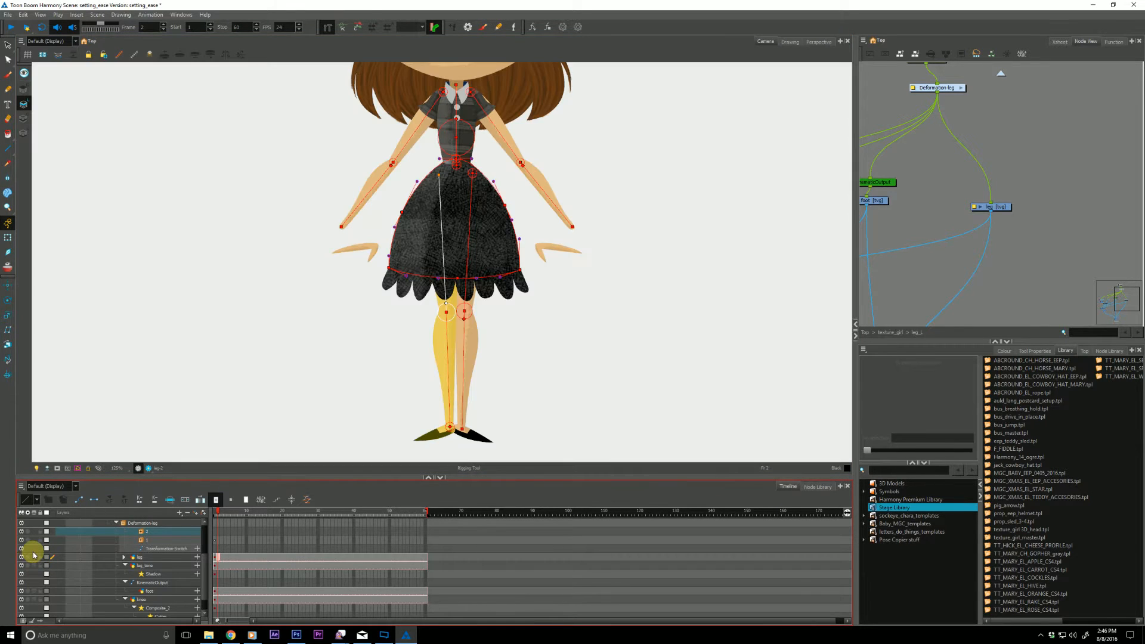
# Step: Isolate the leg_R drawing, duplicate it at frame 2, and create a new deformation chain for the duplicate
pyautogui.click(7, 238)
pyautogui.click(462, 334)
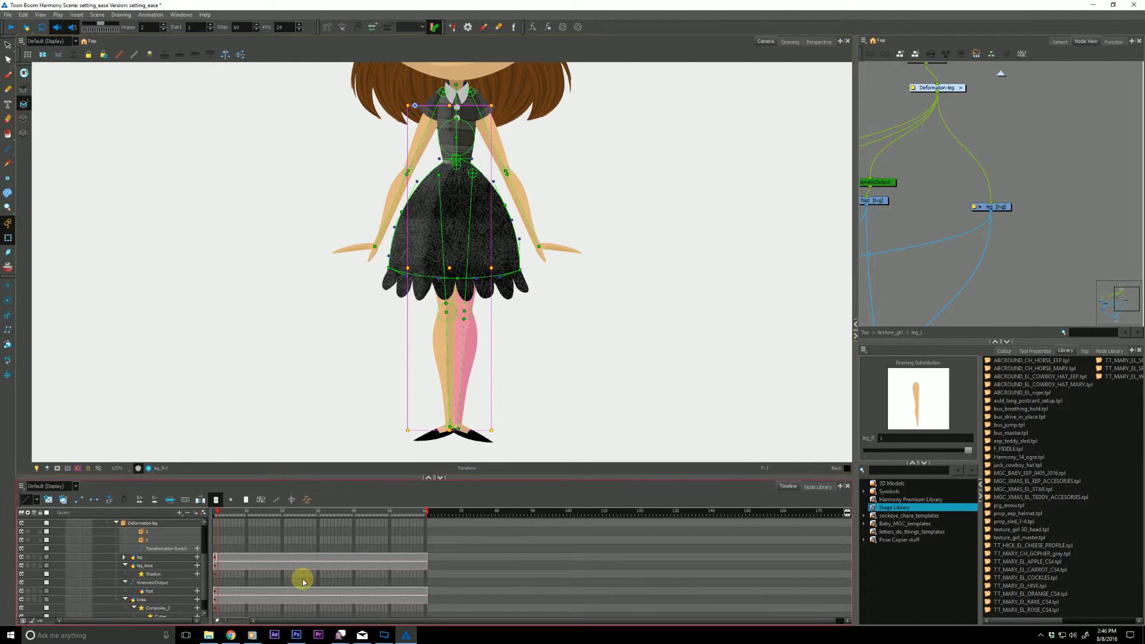
pyautogui.scroll(-2, 299, 575)
pyautogui.click(28, 549)
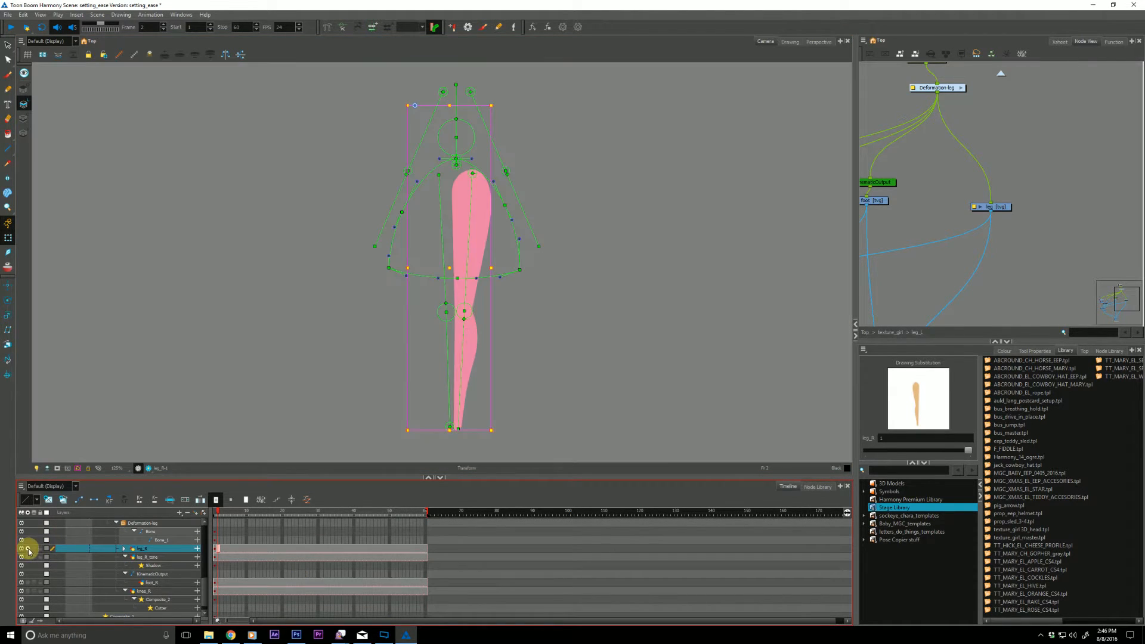
pyautogui.click(63, 500)
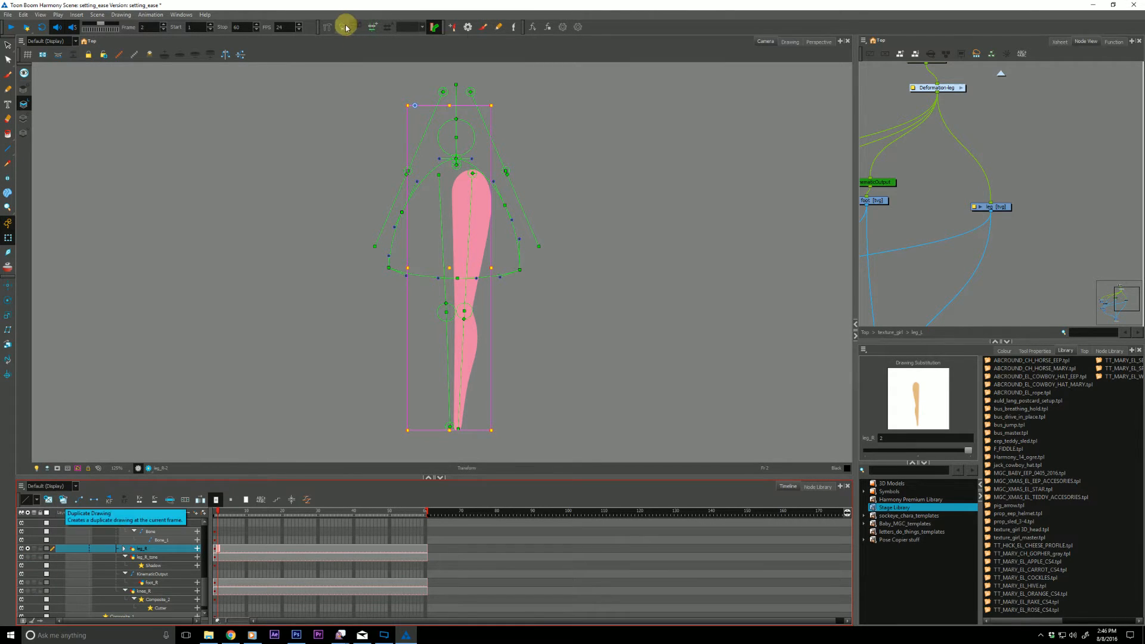
pyautogui.click(371, 27)
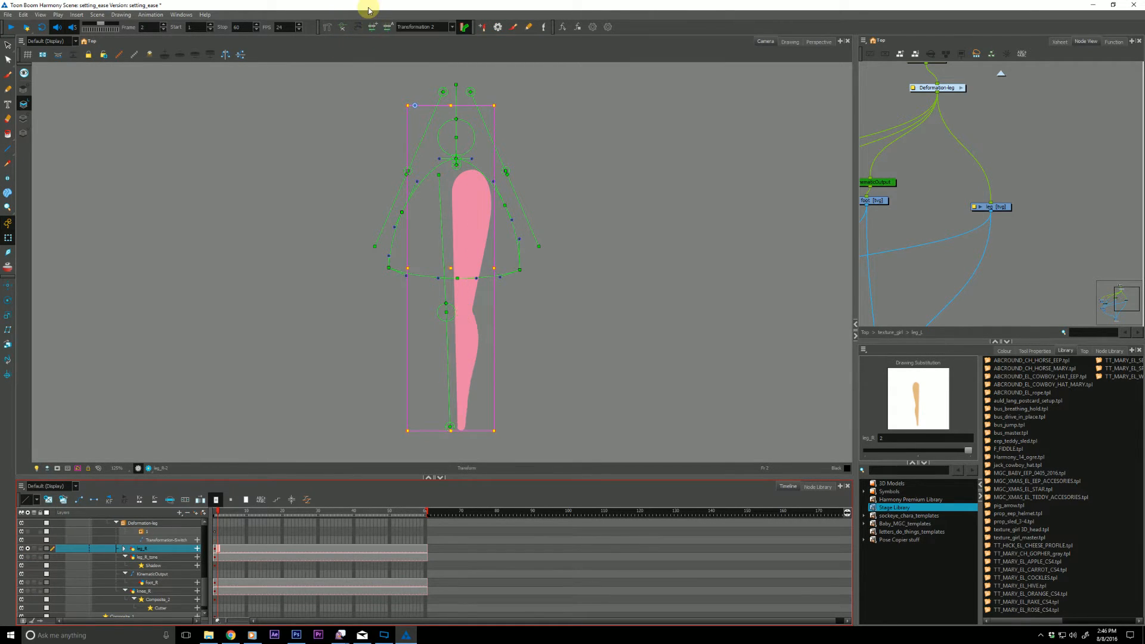
# Step: Rig the leg_R drawing from ankle through knee to hip with two bones, refine the knee joint, and show the full puppet
pyautogui.click(452, 397)
pyautogui.click(326, 27)
pyautogui.click(461, 428)
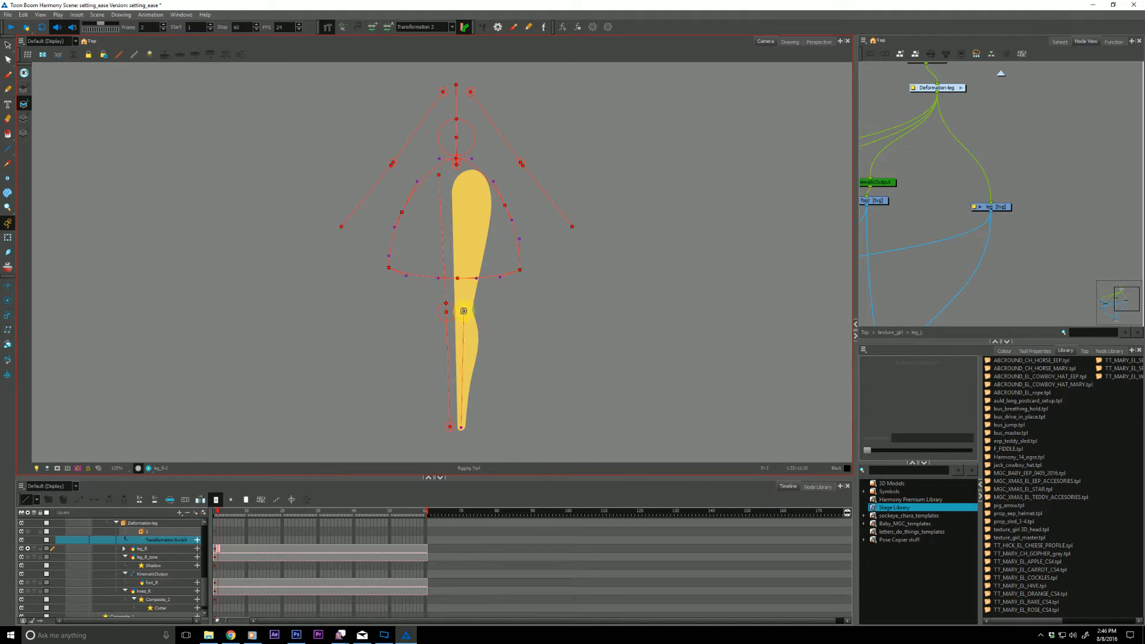
pyautogui.click(463, 310)
pyautogui.click(471, 178)
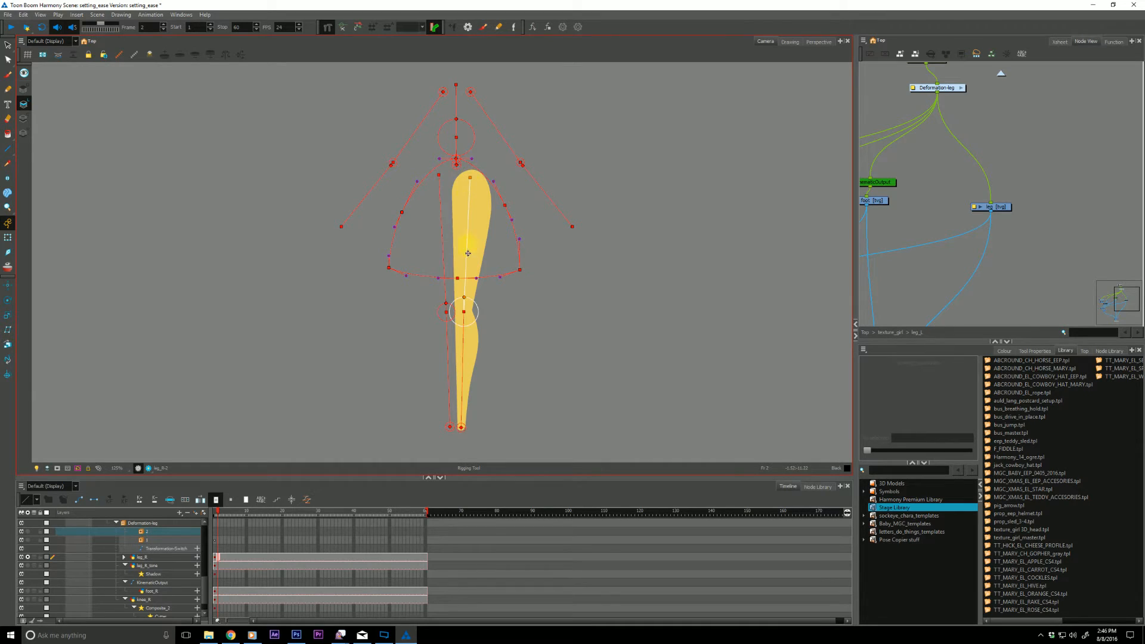
pyautogui.moveTo(464, 297); pyautogui.dragTo(464, 302)
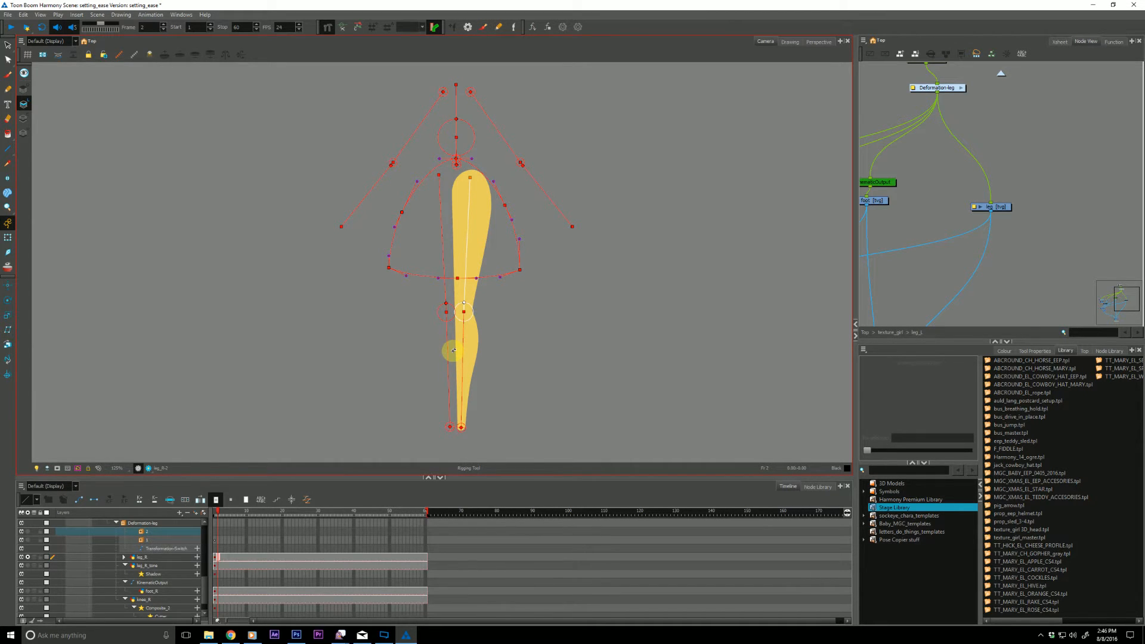
pyautogui.click(30, 559)
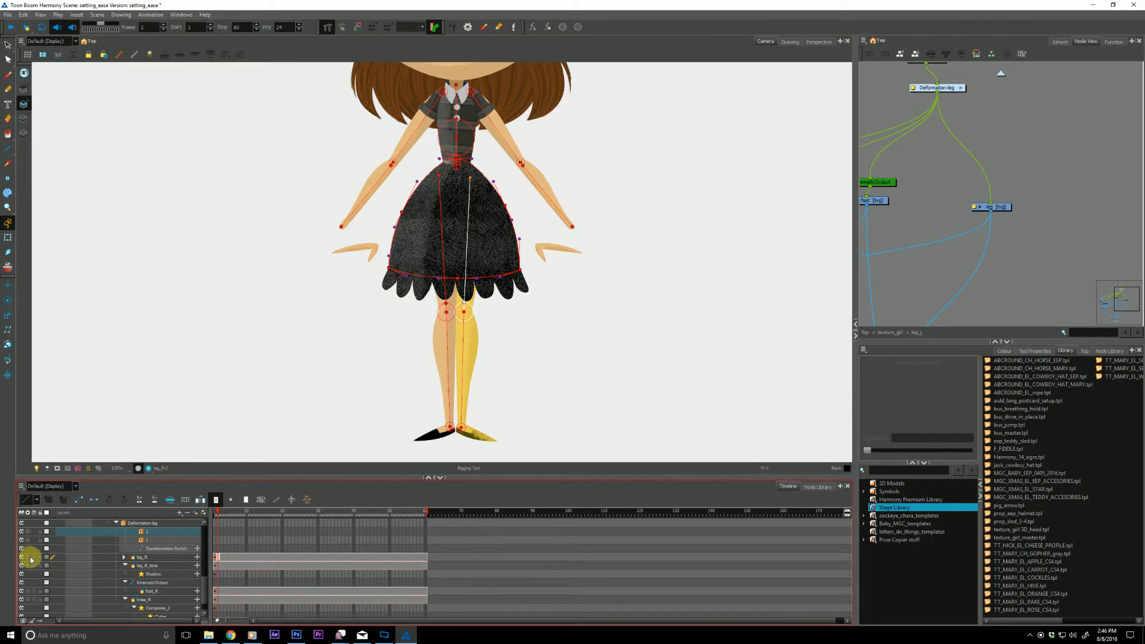
# Step: Switch to the Transform tool, collapse the puppet's layers, and go to frame 1 on the girl's master peg
pyautogui.click(8, 237)
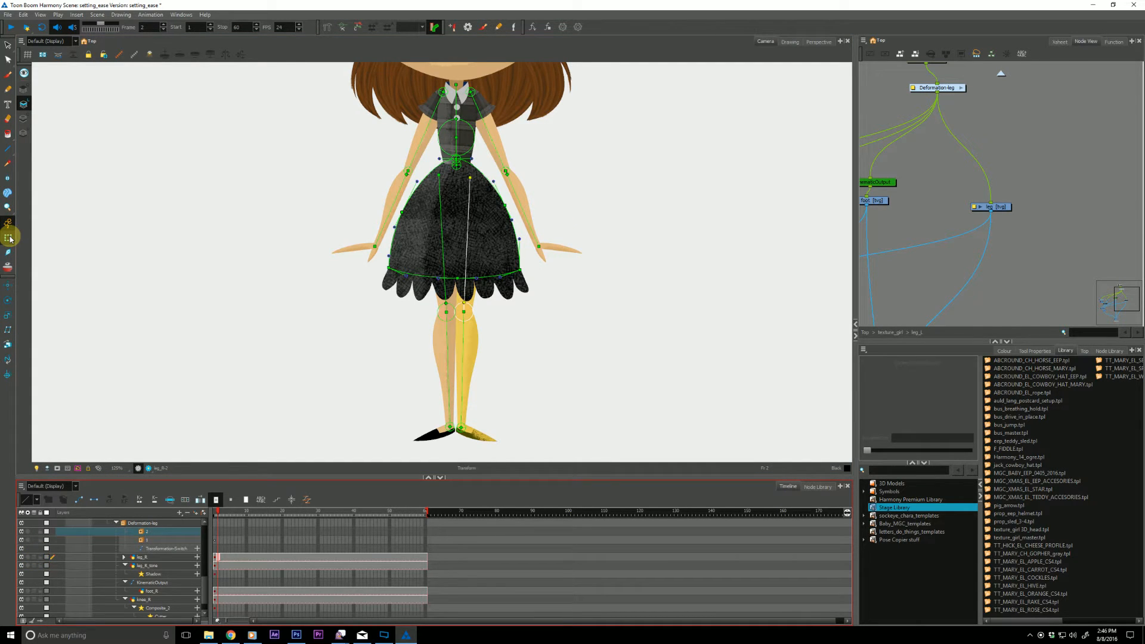
pyautogui.click(292, 500)
pyautogui.click(69, 522)
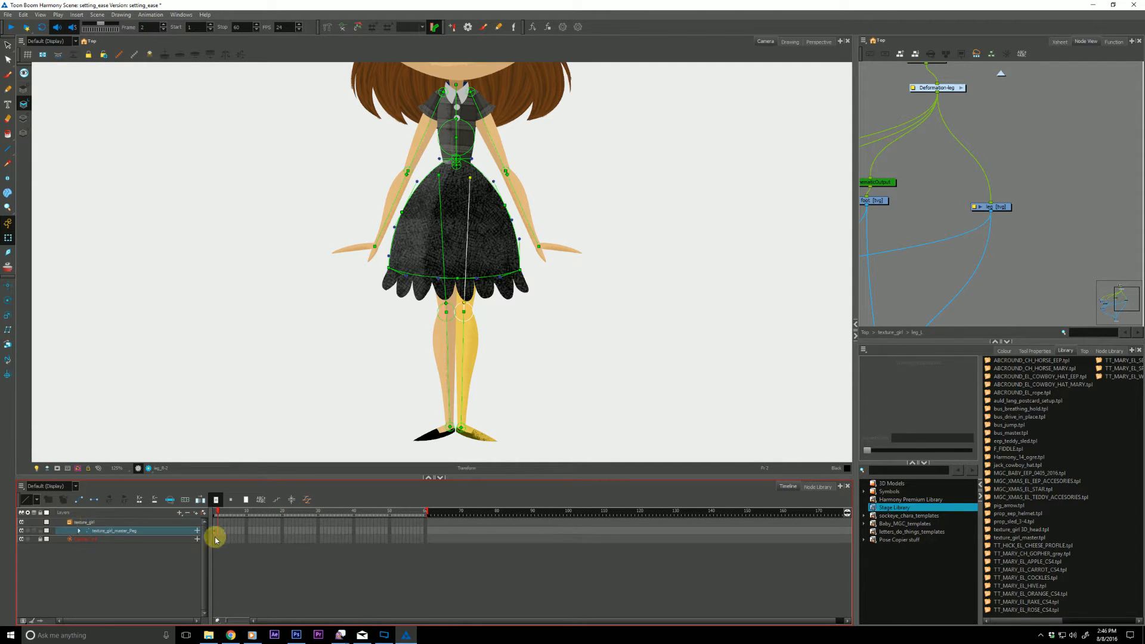
pyautogui.click(218, 531)
pyautogui.click(216, 531)
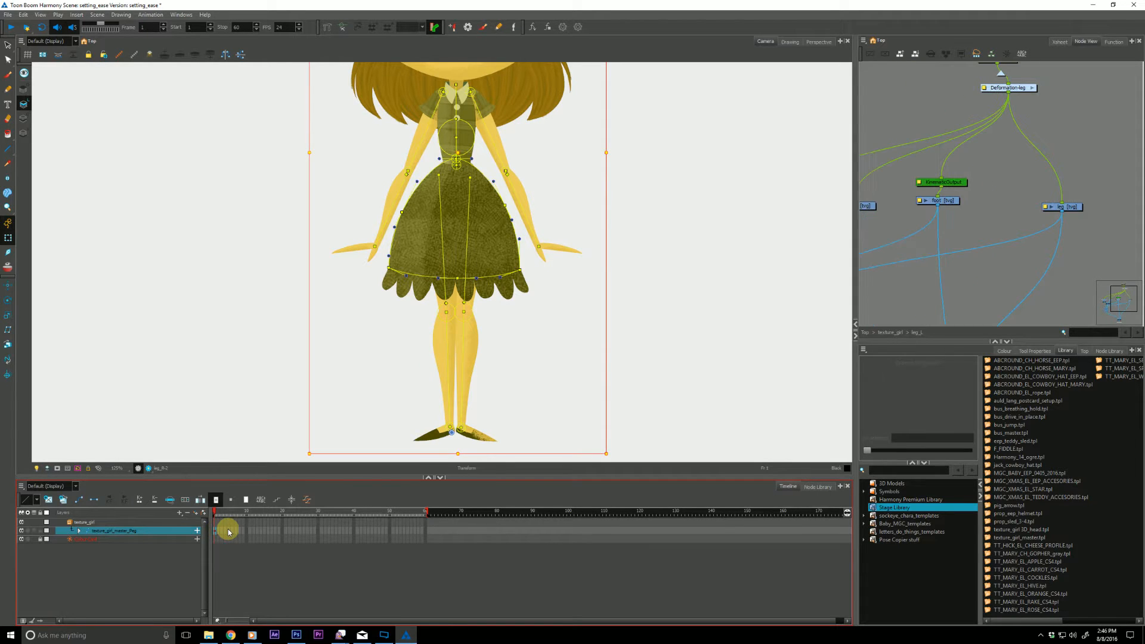
# Step: Try swinging the leg_L lower leg outward through its bone, and undo the pose
pyautogui.click(145, 567)
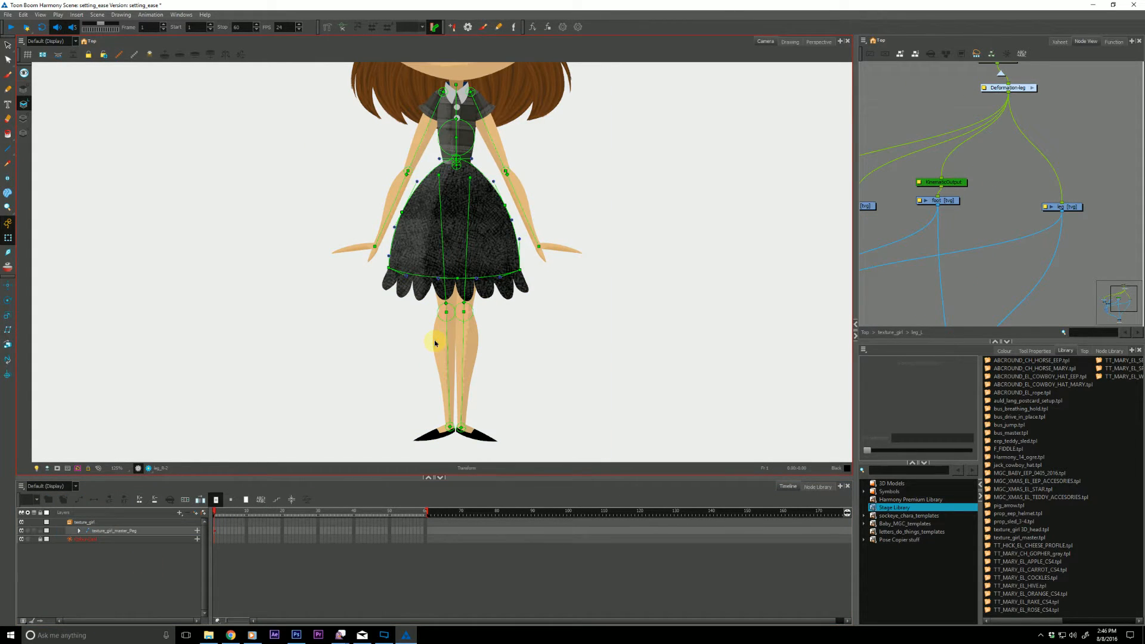
pyautogui.moveTo(447, 343); pyautogui.dragTo(438, 347)
pyautogui.hotkey('ctrl', 'z')
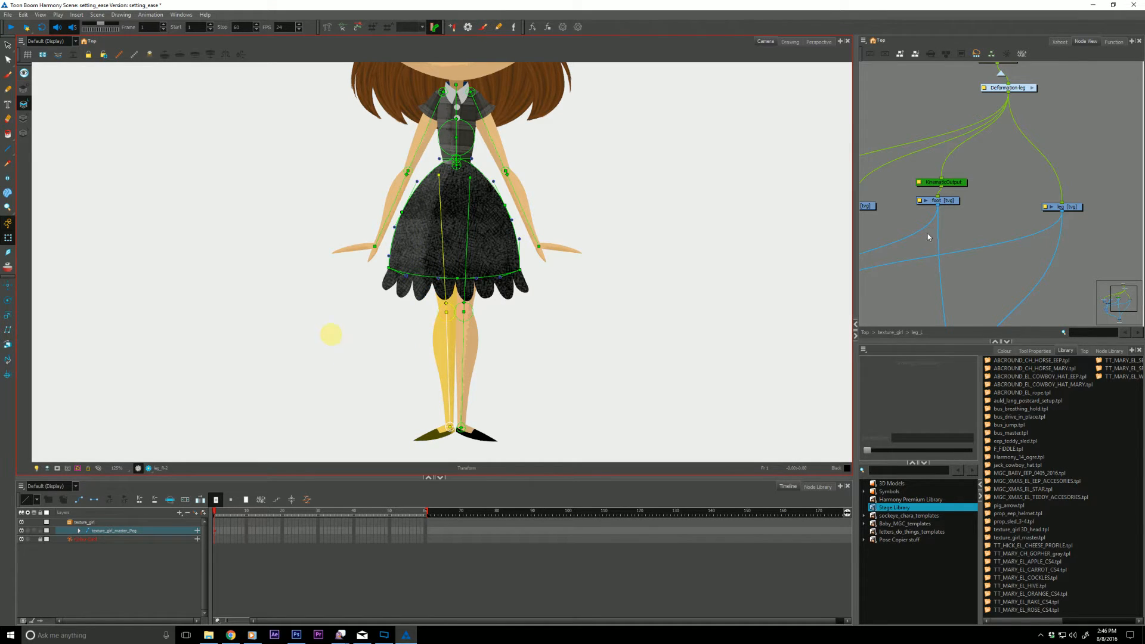
# Step: In leg_L's Deformation-leg group, wire the bone group below Multi-Port-In to a new Multi-Port-Out port, and connect that output to the foot's KinematicOutput
pyautogui.moveTo(975, 244); pyautogui.dragTo(1018, 276)
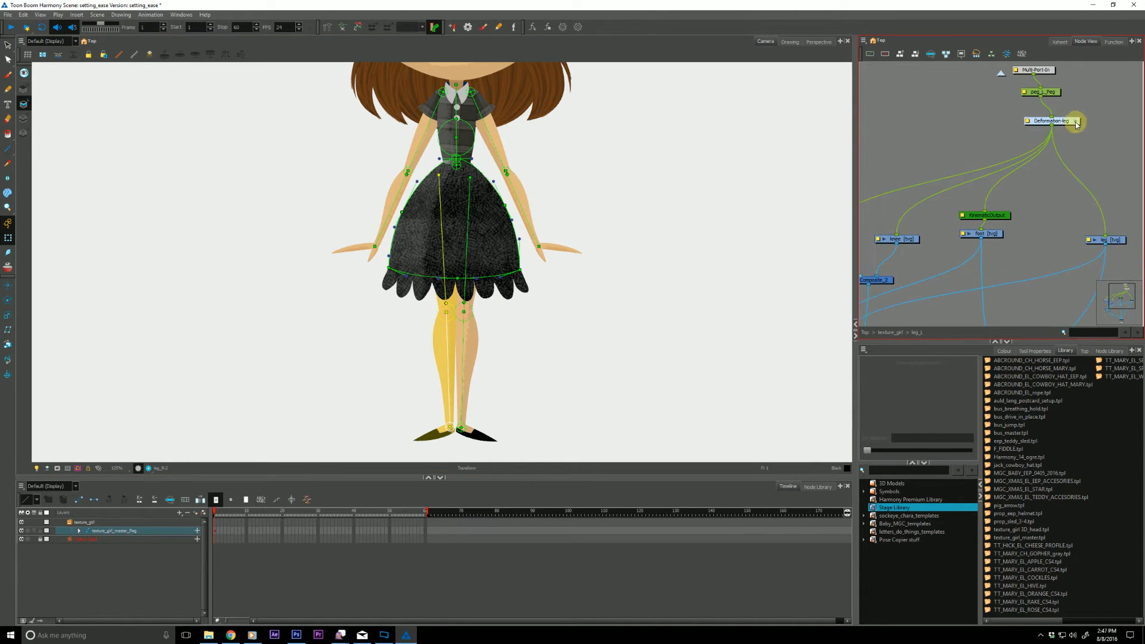
pyautogui.click(1077, 124)
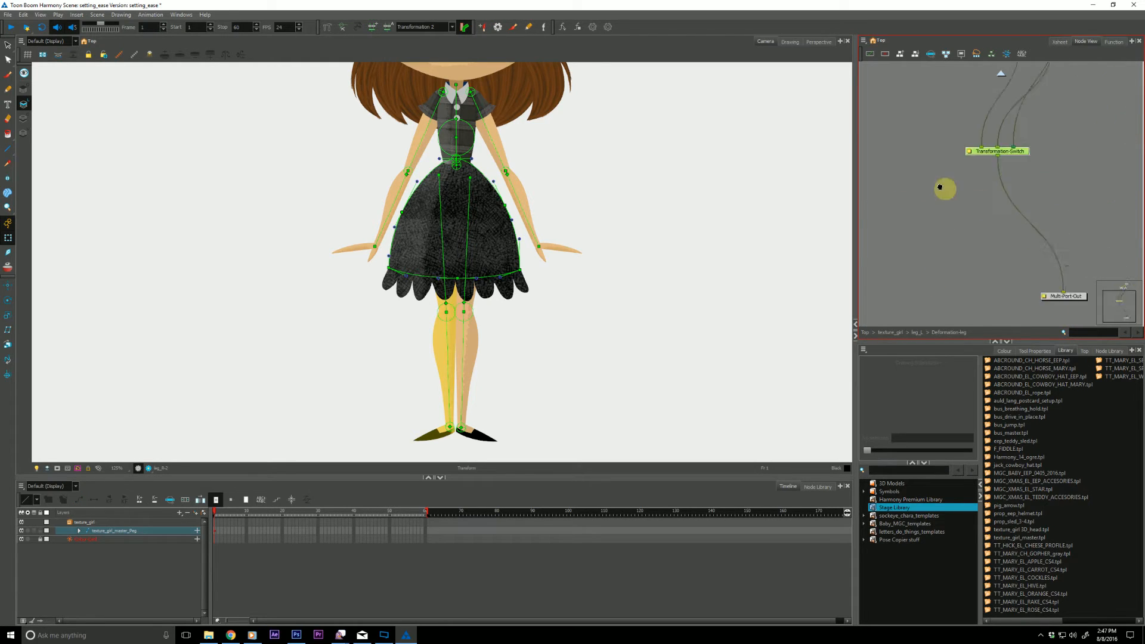
pyautogui.moveTo(940, 187); pyautogui.dragTo(884, 163)
pyautogui.moveTo(1019, 273); pyautogui.dragTo(892, 170)
pyautogui.moveTo(895, 103); pyautogui.dragTo(988, 221)
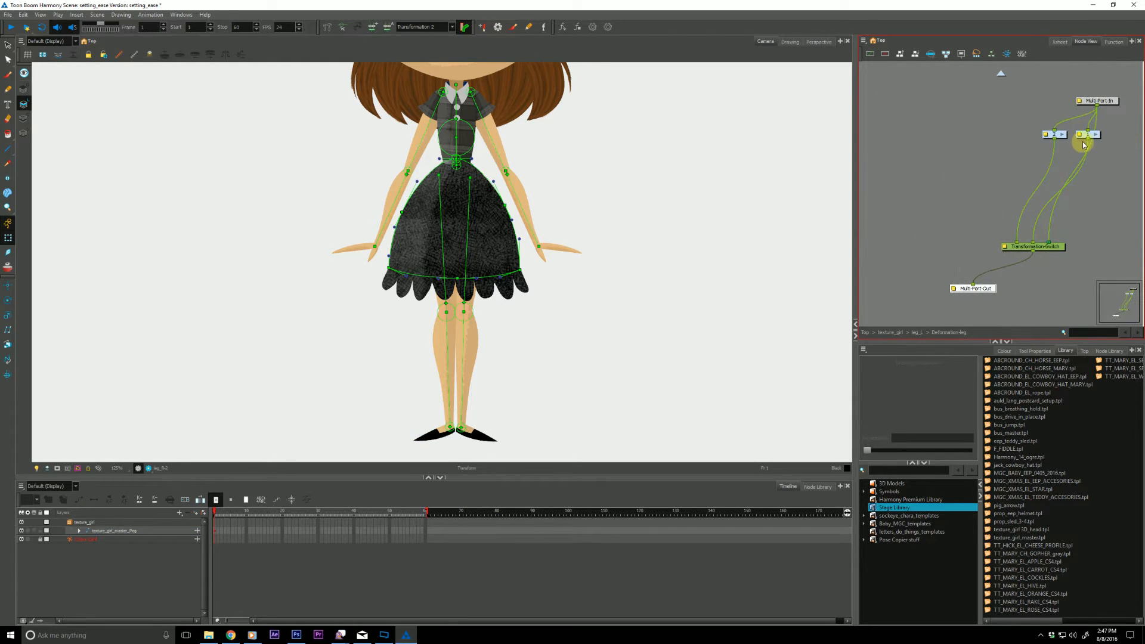
pyautogui.moveTo(1084, 145); pyautogui.dragTo(953, 283)
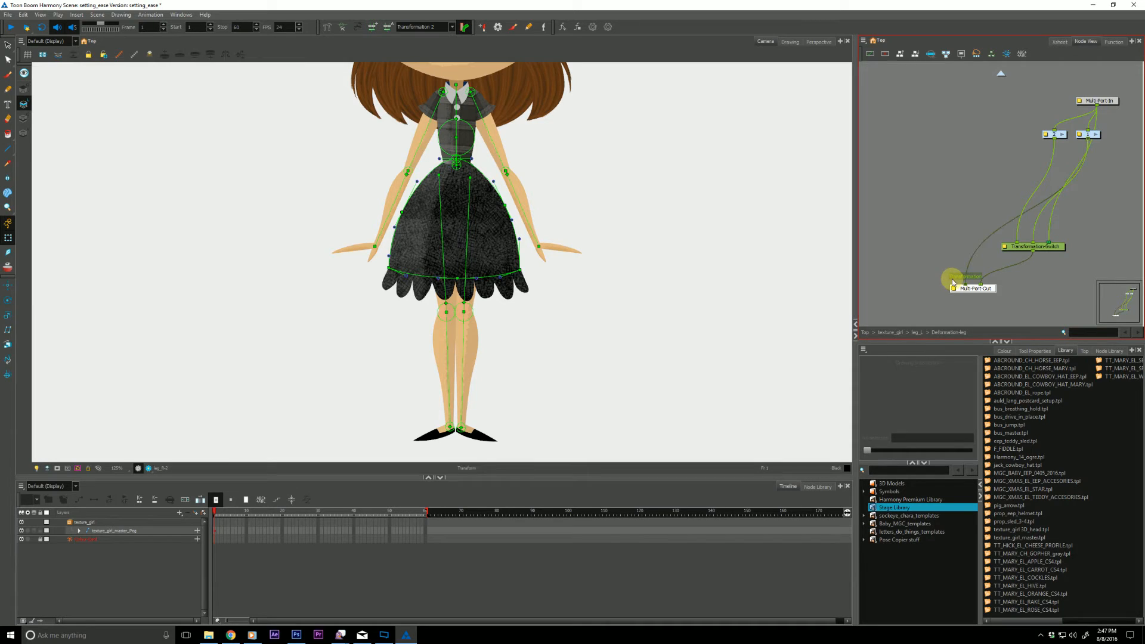
pyautogui.click(917, 333)
pyautogui.moveTo(947, 209); pyautogui.dragTo(976, 233)
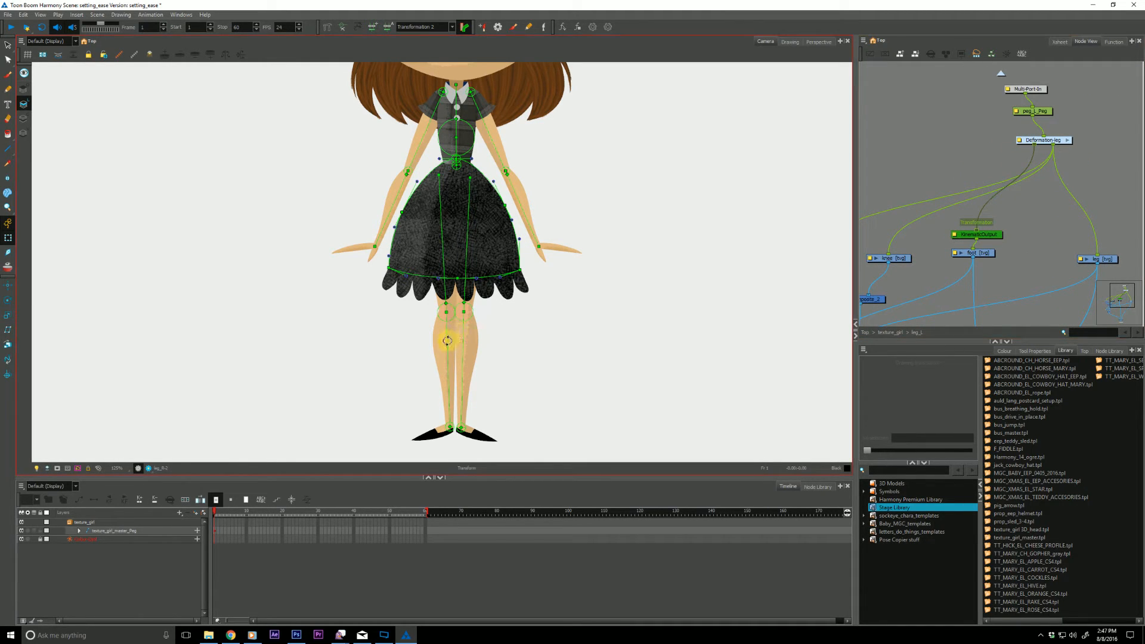
# Step: Test the rewired leg_L by rotating its lower leg bone outward, and undo the pose
pyautogui.moveTo(447, 340); pyautogui.dragTo(429, 339)
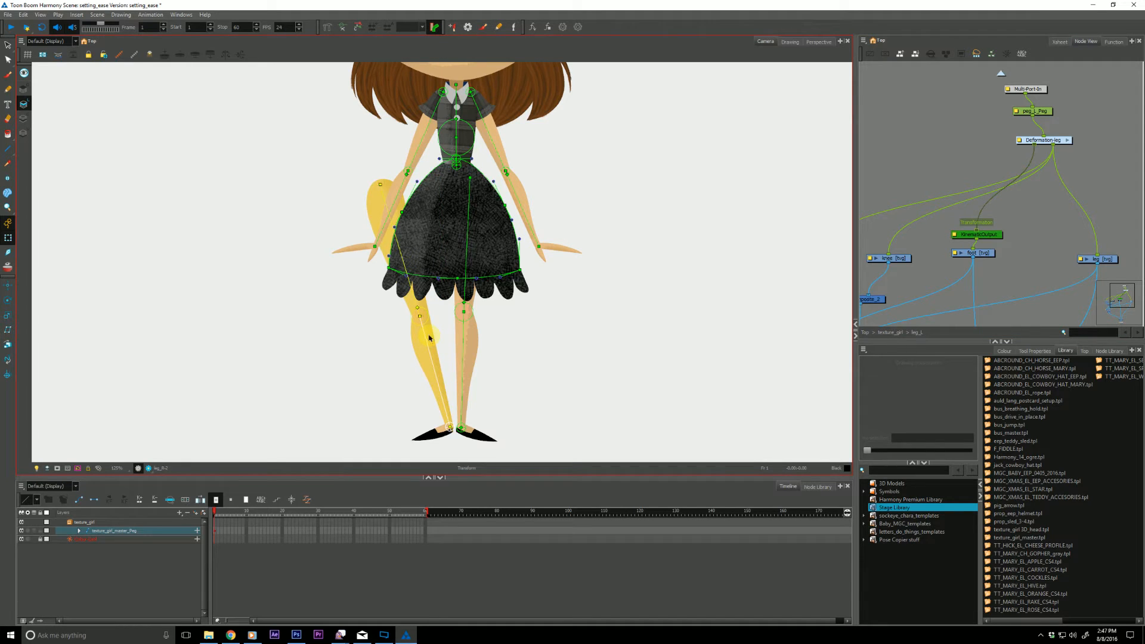
pyautogui.hotkey('ctrl', 'z')
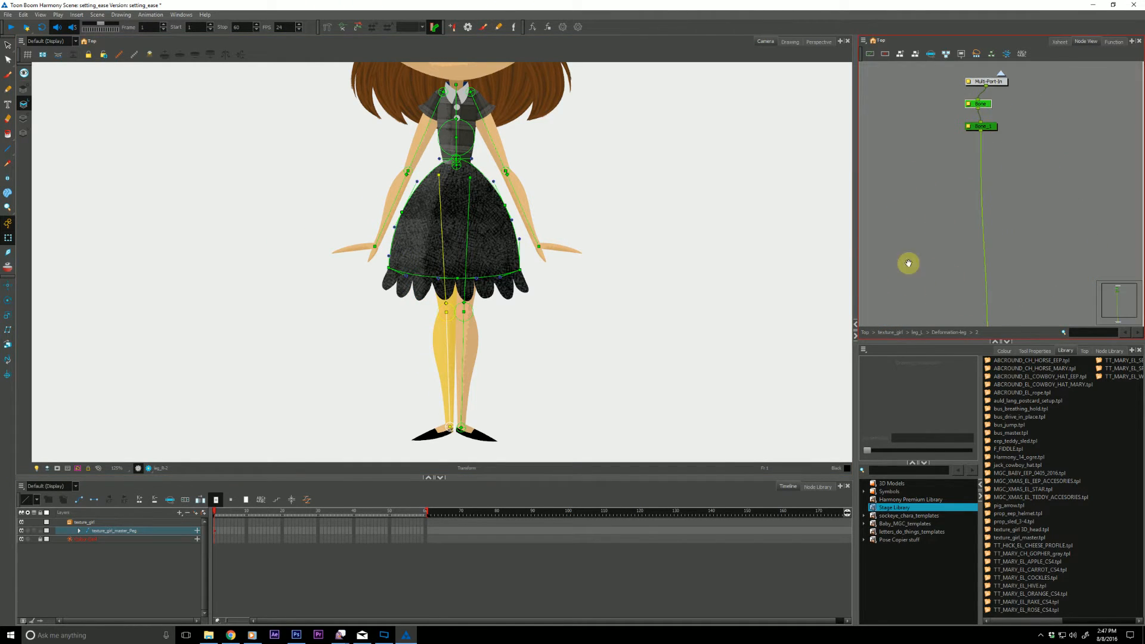
# Step: Locate the leg_R nodes in the network from the leg drawing and open the Deformation-leg group
pyautogui.click(466, 347)
pyautogui.press('o')
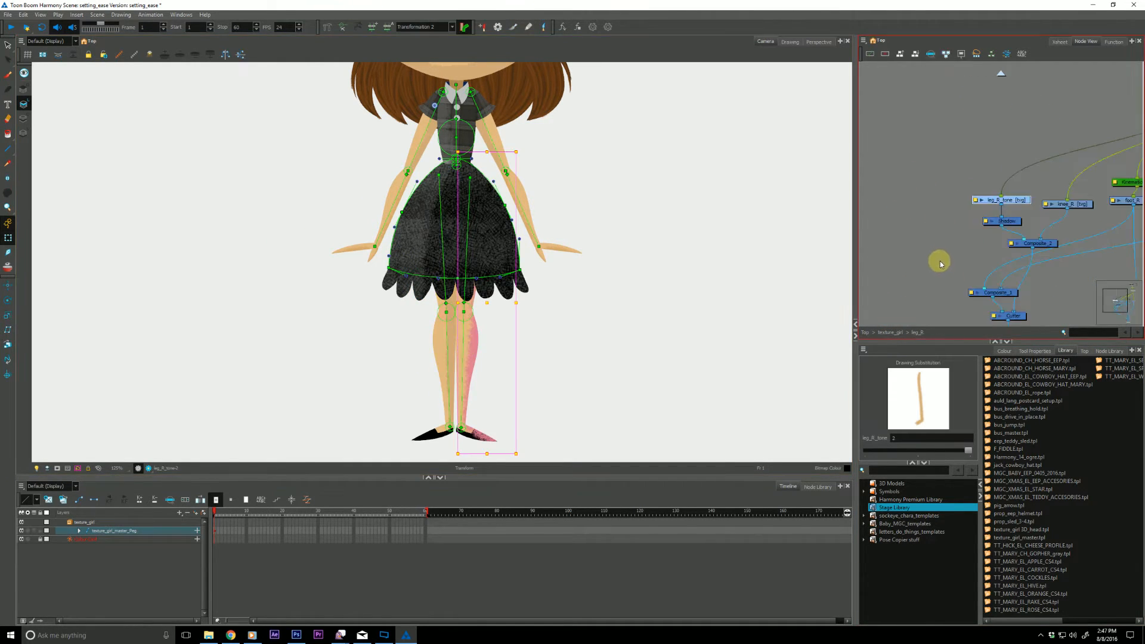
pyautogui.moveTo(938, 290); pyautogui.dragTo(912, 217)
pyautogui.moveTo(1077, 238); pyautogui.dragTo(866, 294)
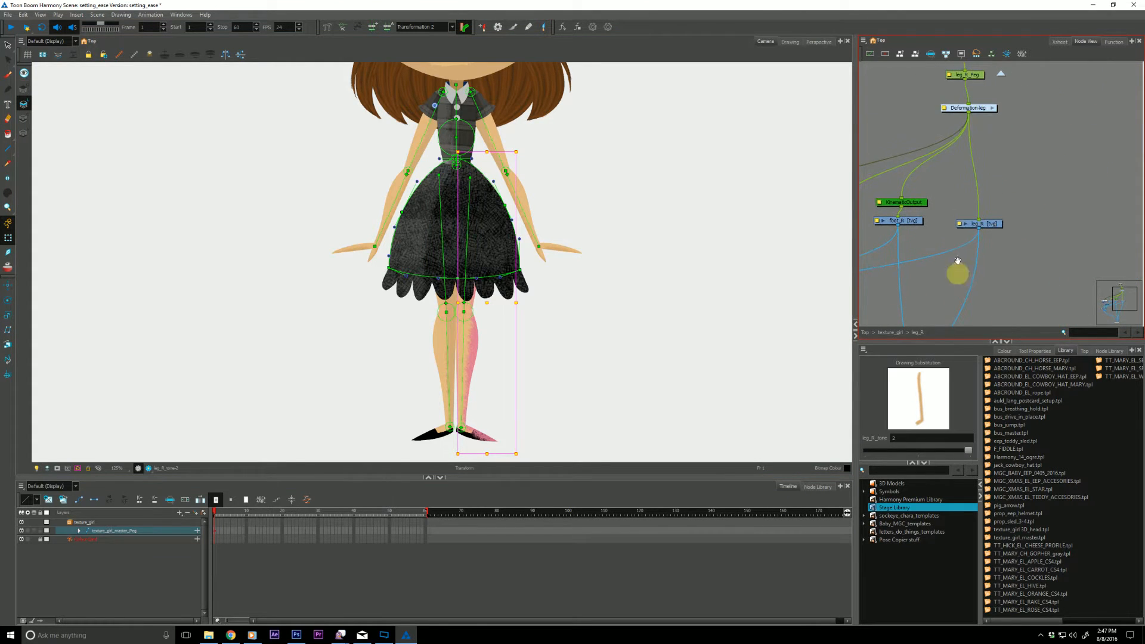
pyautogui.click(991, 105)
# Step: Route the leg_R bone group below Multi-Port-In through a new Multi-Port-Out port to foot_R's KinematicOutput
pyautogui.moveTo(865, 153)
pyautogui.mouseDown()
pyautogui.moveTo(918, 179)
pyautogui.moveTo(1123, 183)
pyautogui.mouseUp()
pyautogui.moveTo(1070, 219); pyautogui.dragTo(949, 167)
pyautogui.moveTo(1040, 277); pyautogui.dragTo(938, 213)
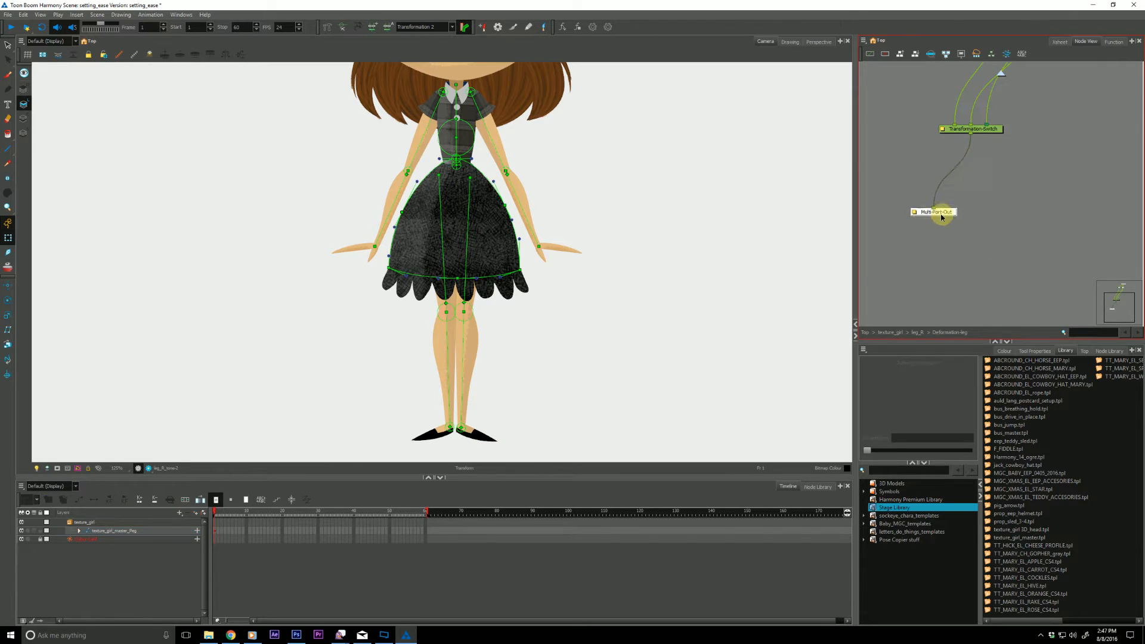
pyautogui.scroll(5, 947, 192)
pyautogui.click(1067, 135)
pyautogui.moveTo(1066, 138); pyautogui.dragTo(943, 321)
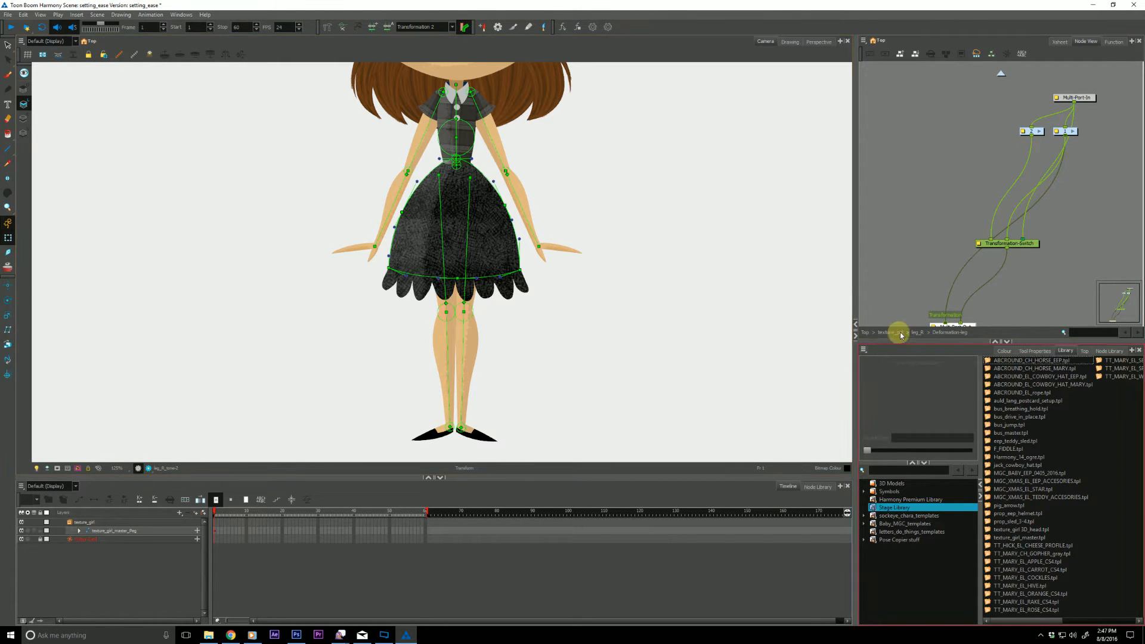
pyautogui.click(917, 333)
pyautogui.moveTo(927, 204)
pyautogui.mouseDown()
pyautogui.moveTo(961, 151)
pyautogui.moveTo(962, 238)
pyautogui.mouseUp()
# Step: Test the rewired leg_R by rotating its lower leg bone outward, and undo the pose
pyautogui.click(460, 360)
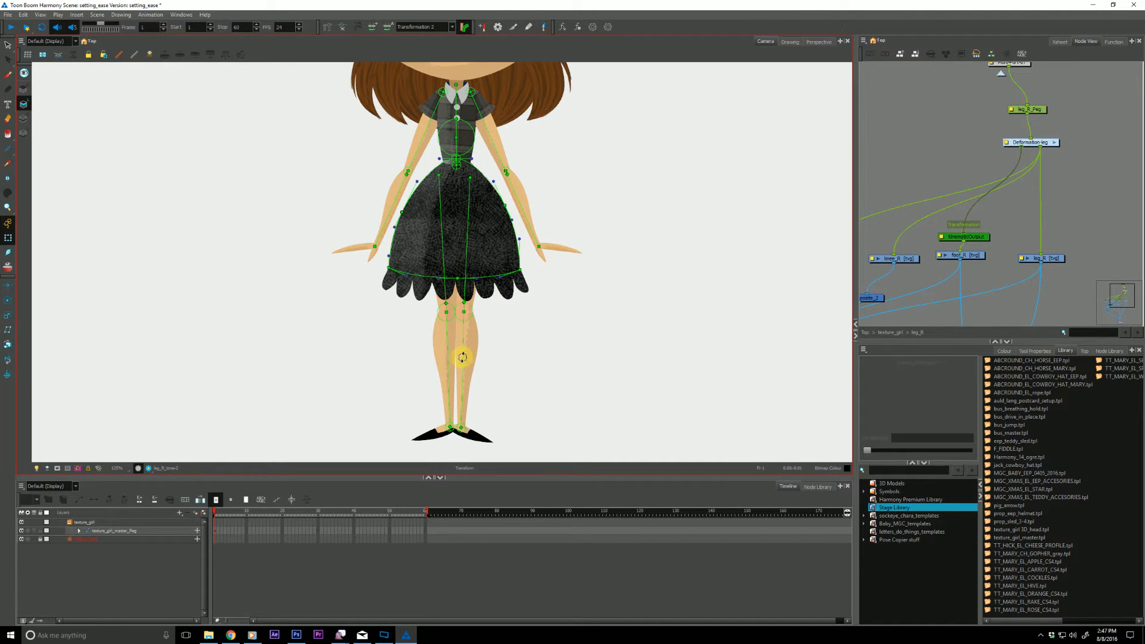
pyautogui.moveTo(463, 357); pyautogui.dragTo(472, 357)
pyautogui.hotkey('ctrl', 'z')
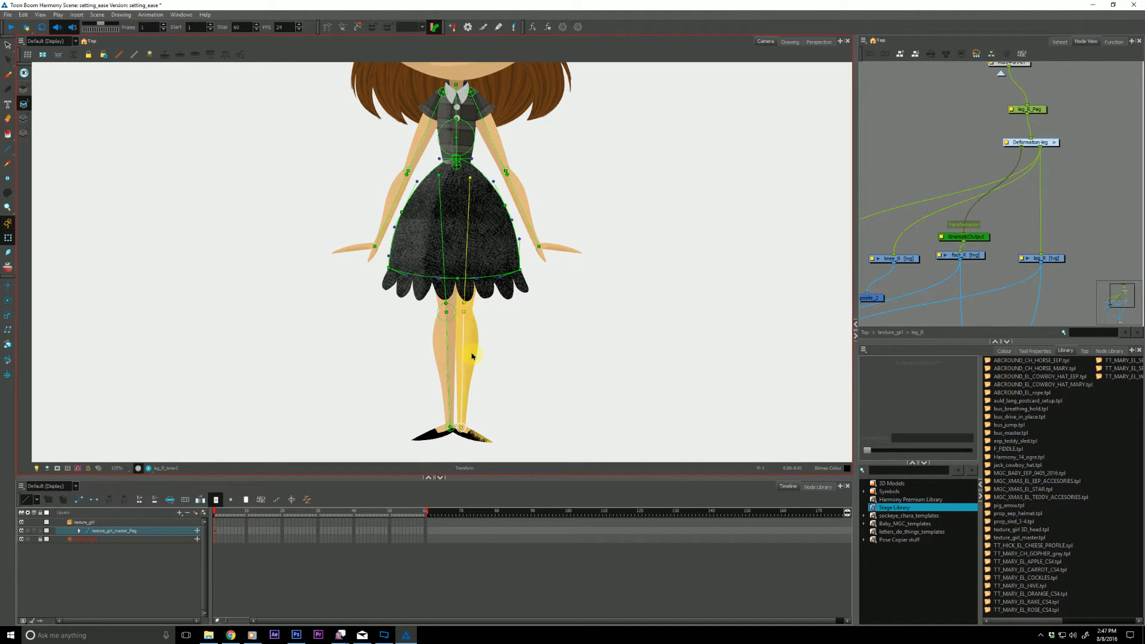
# Step: Nudge the foot_R drawing slightly outward at the ankle, and select frame 1 of the girl's master peg
pyautogui.click(468, 442)
pyautogui.click(349, 396)
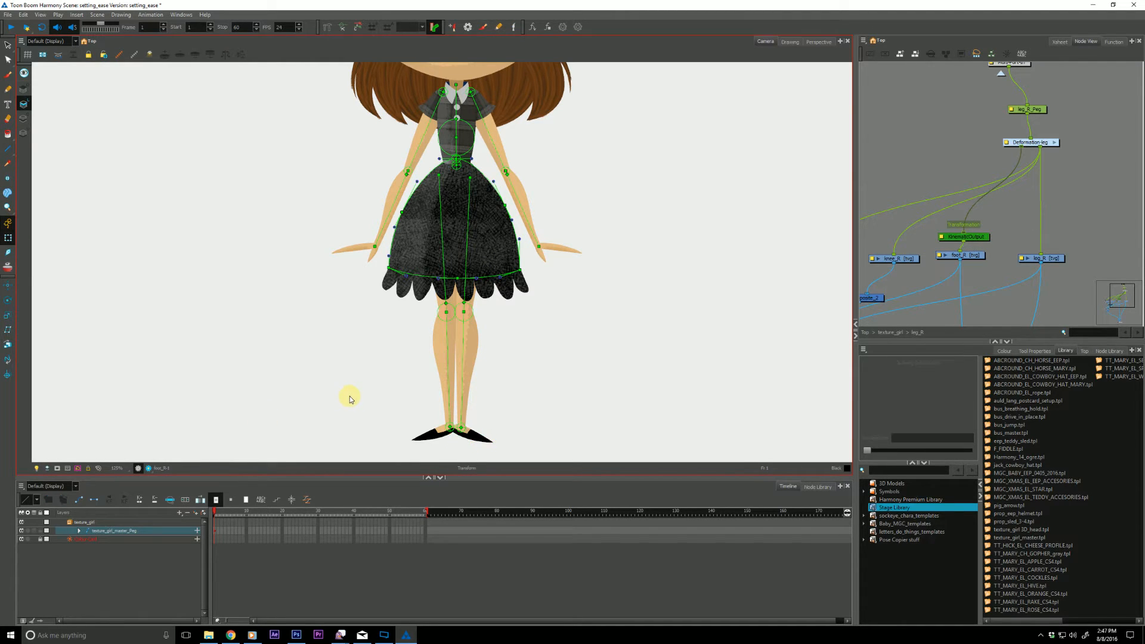
pyautogui.click(466, 439)
pyautogui.press('Right')
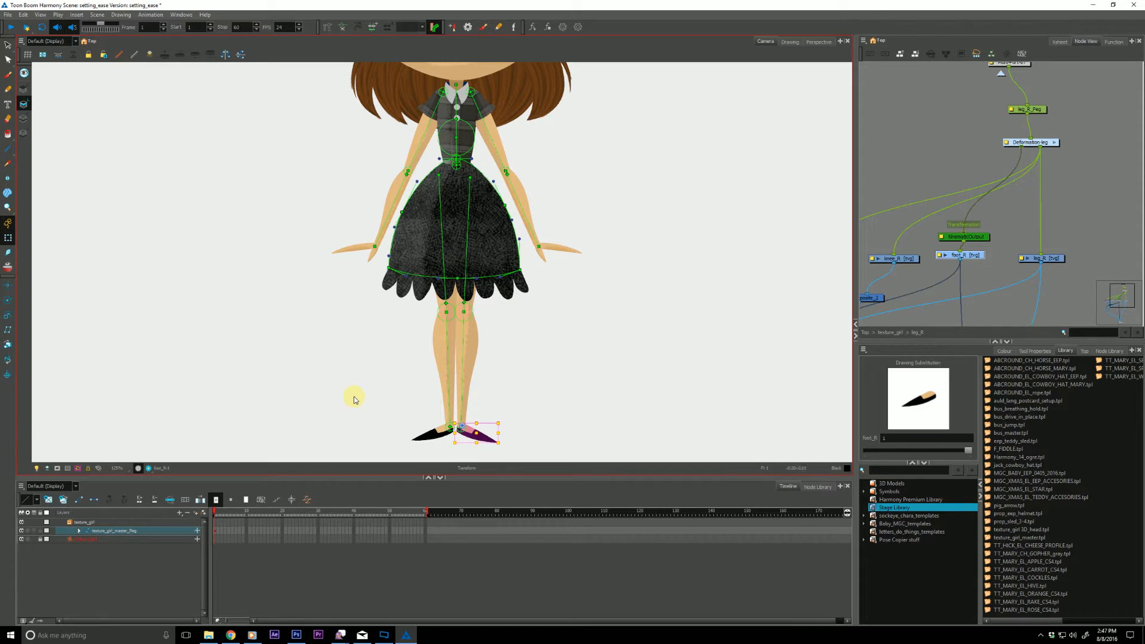
pyautogui.click(353, 397)
pyautogui.click(216, 531)
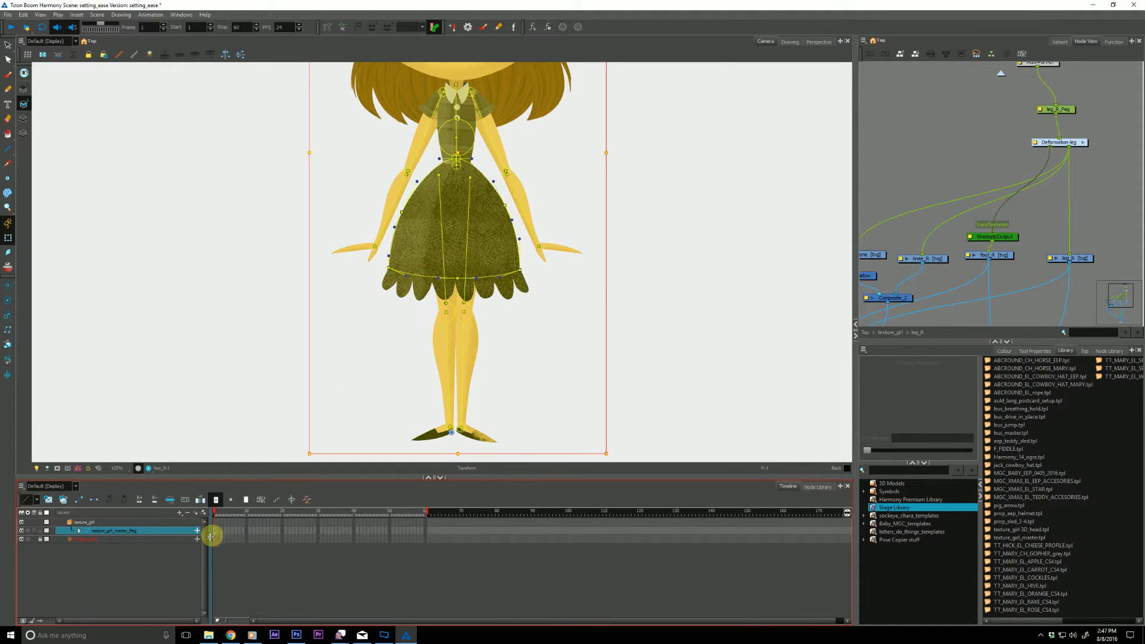
# Step: Try moving the bones of the leg on the viewer's right, undo the pose, and reselect the master peg's first frame
pyautogui.click(180, 570)
pyautogui.click(467, 348)
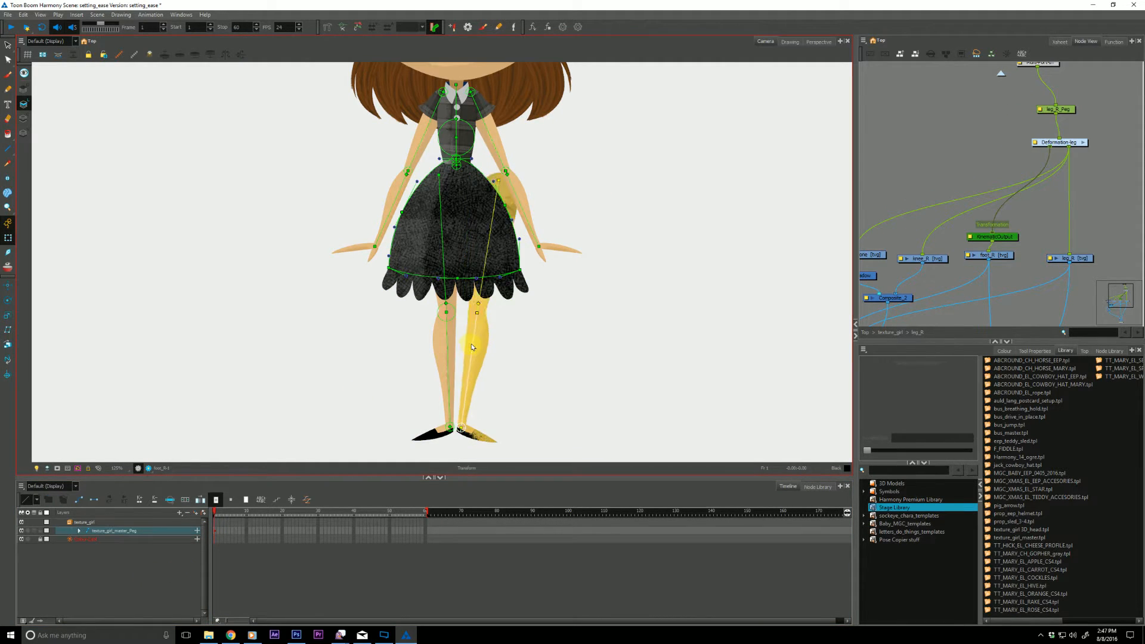
pyautogui.moveTo(472, 347); pyautogui.dragTo(388, 227)
pyautogui.hotkey('ctrl', 'z')
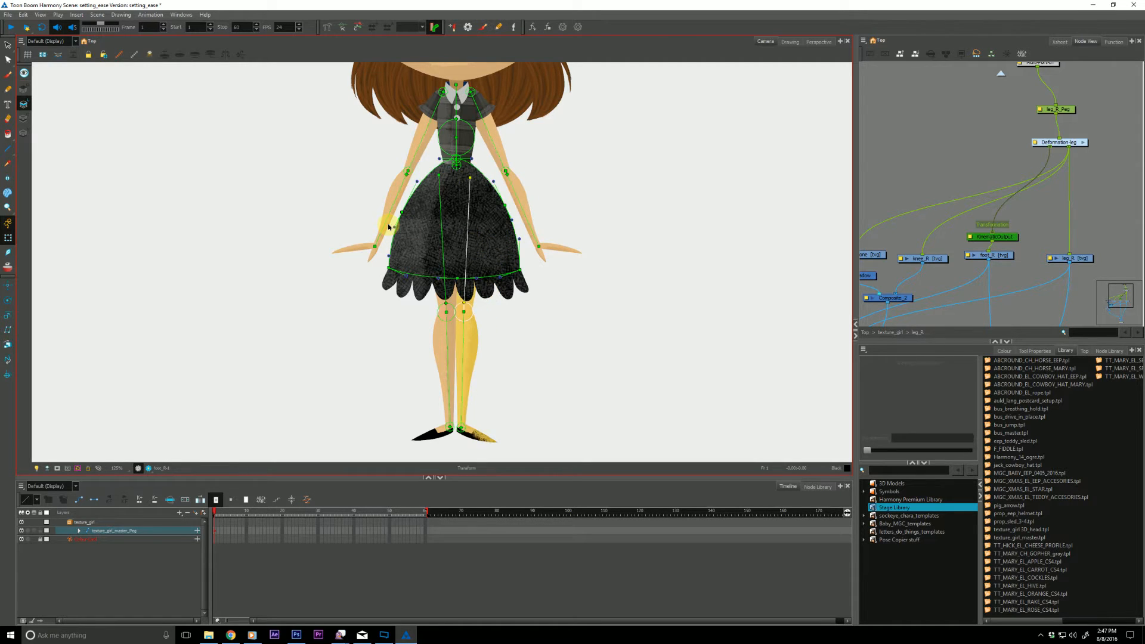
pyautogui.click(217, 531)
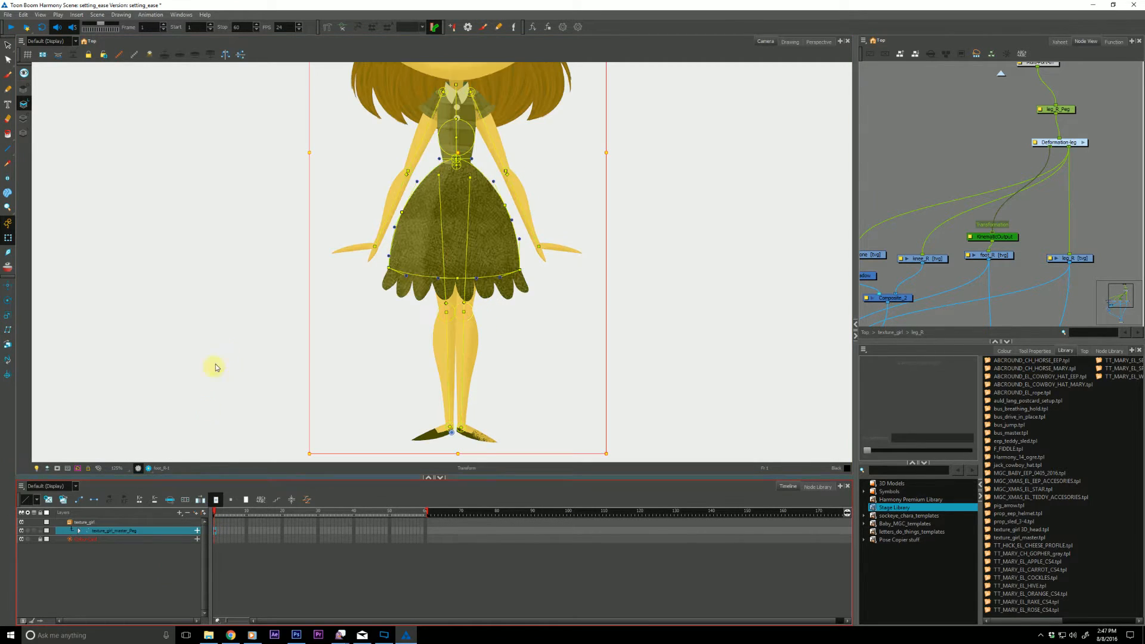
# Step: Set the timeline colour of the texture_girl_master_Peg layer to blue
pyautogui.scroll(-2, 242, 328)
pyautogui.scroll(-1, 242, 328)
pyautogui.hotkey('shift', 'm')
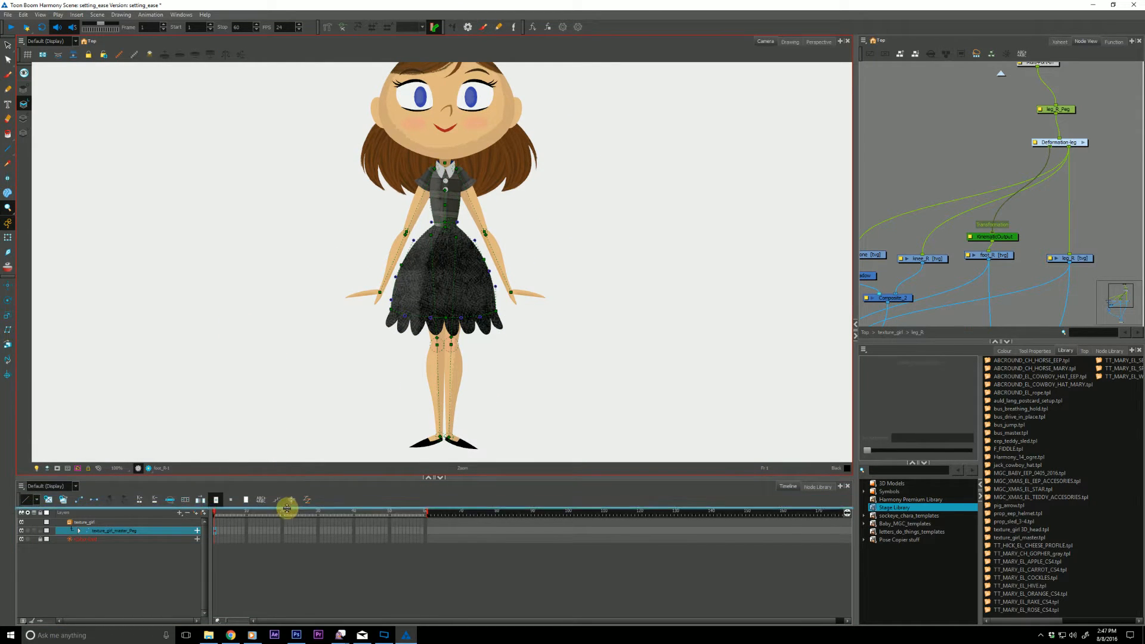
pyautogui.moveTo(287, 509); pyautogui.dragTo(287, 512)
pyautogui.moveTo(196, 343); pyautogui.dragTo(211, 361)
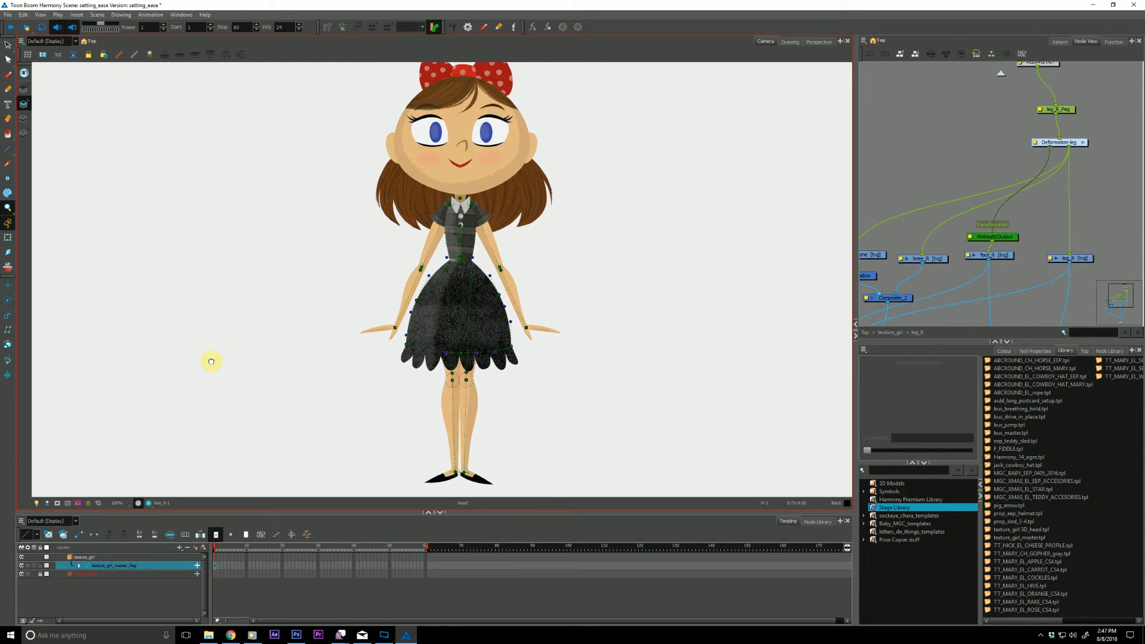
pyautogui.moveTo(246, 405); pyautogui.dragTo(247, 401)
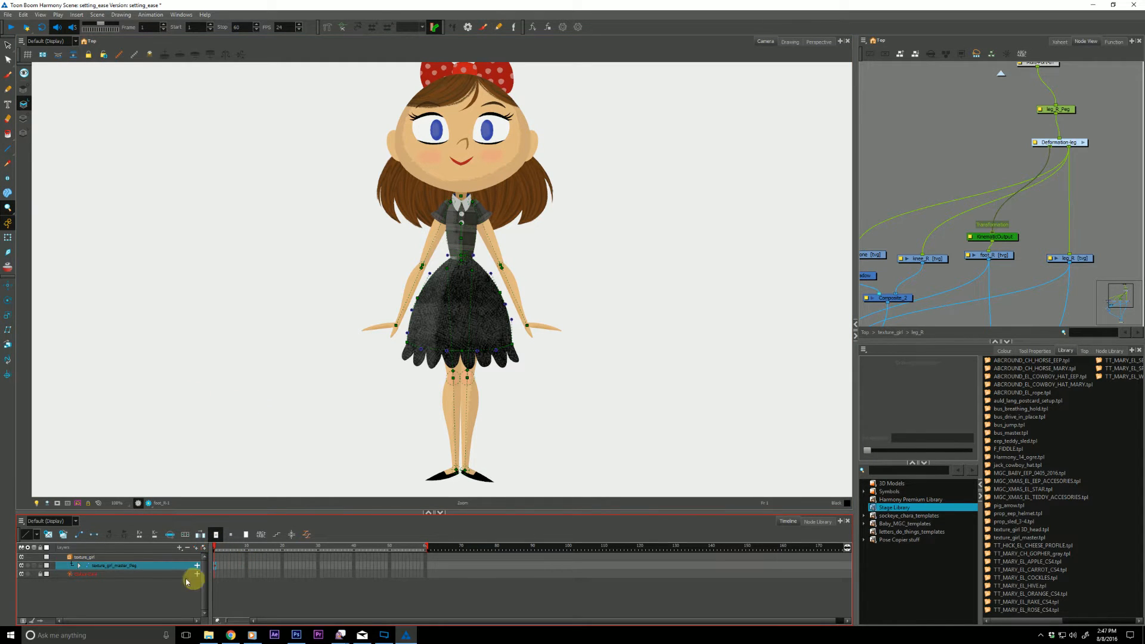
pyautogui.click(46, 568)
pyautogui.click(472, 352)
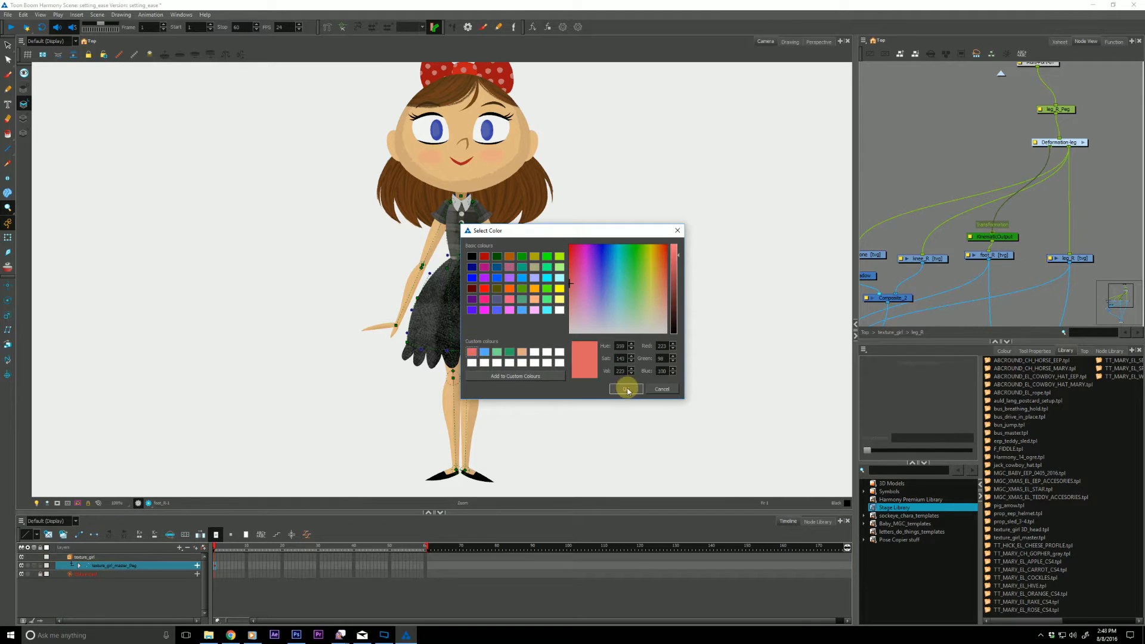
pyautogui.click(523, 312)
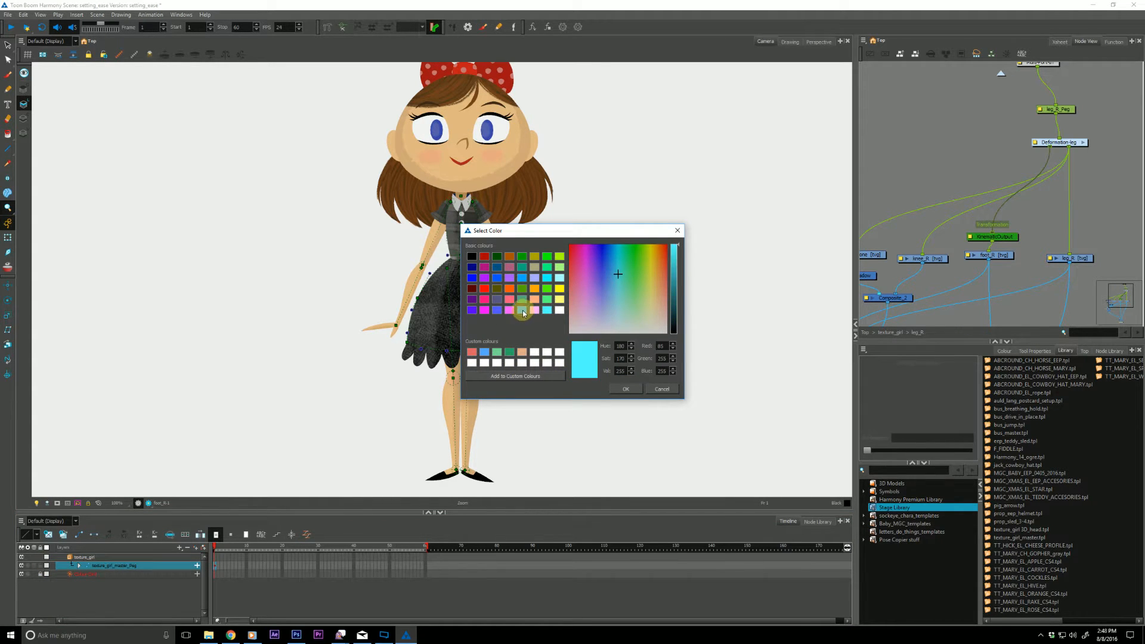
pyautogui.click(626, 389)
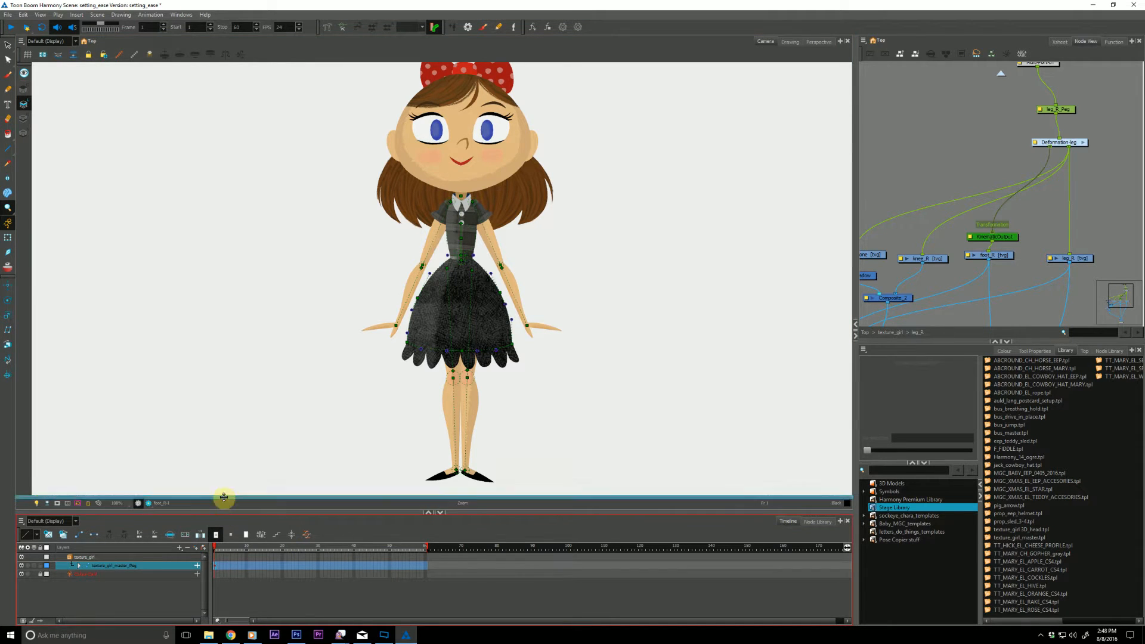
# Step: Examine the layers nested under texture_girl_master_Peg, including the body, dress and leg_L's Deformation-leg, and collapse the hierarchy
pyautogui.moveTo(224, 497); pyautogui.dragTo(227, 430)
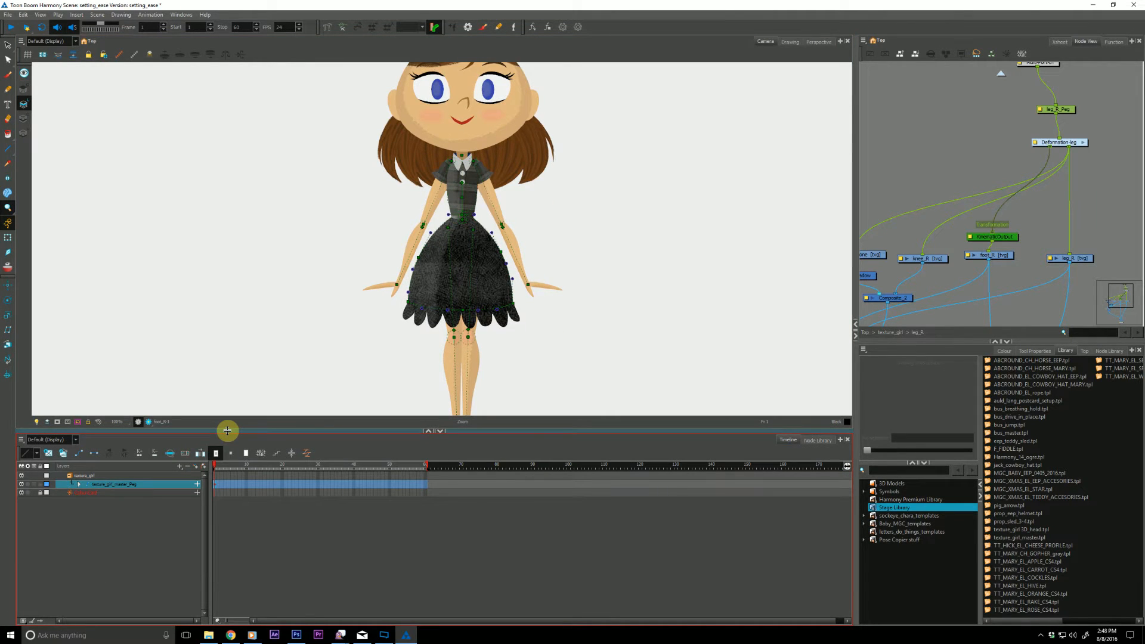
pyautogui.click(79, 483)
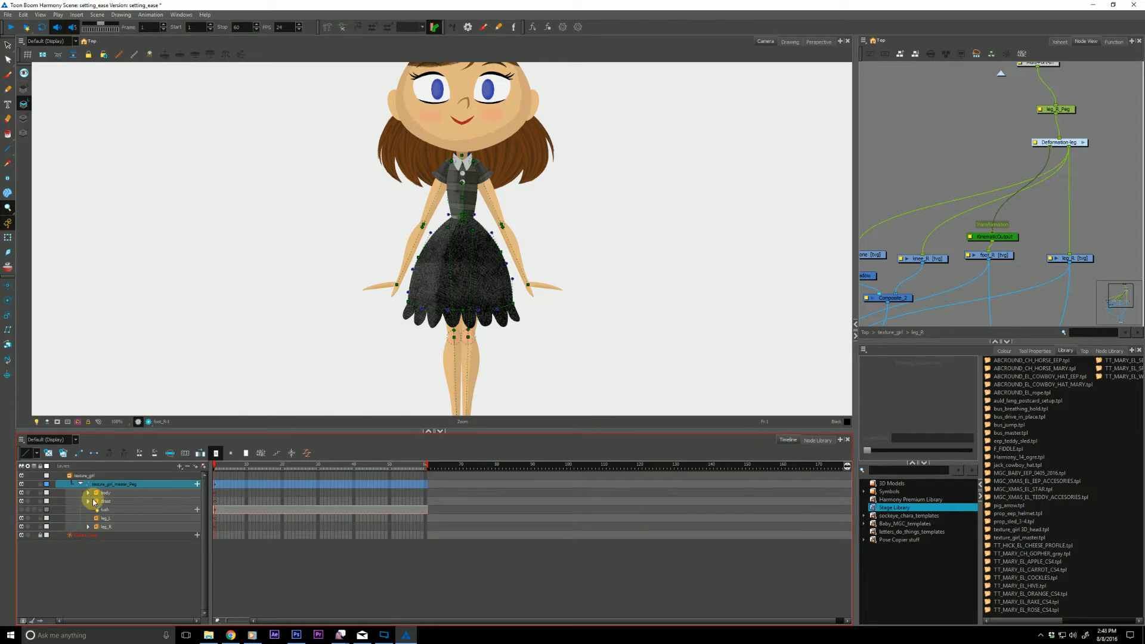
pyautogui.click(88, 494)
pyautogui.click(88, 527)
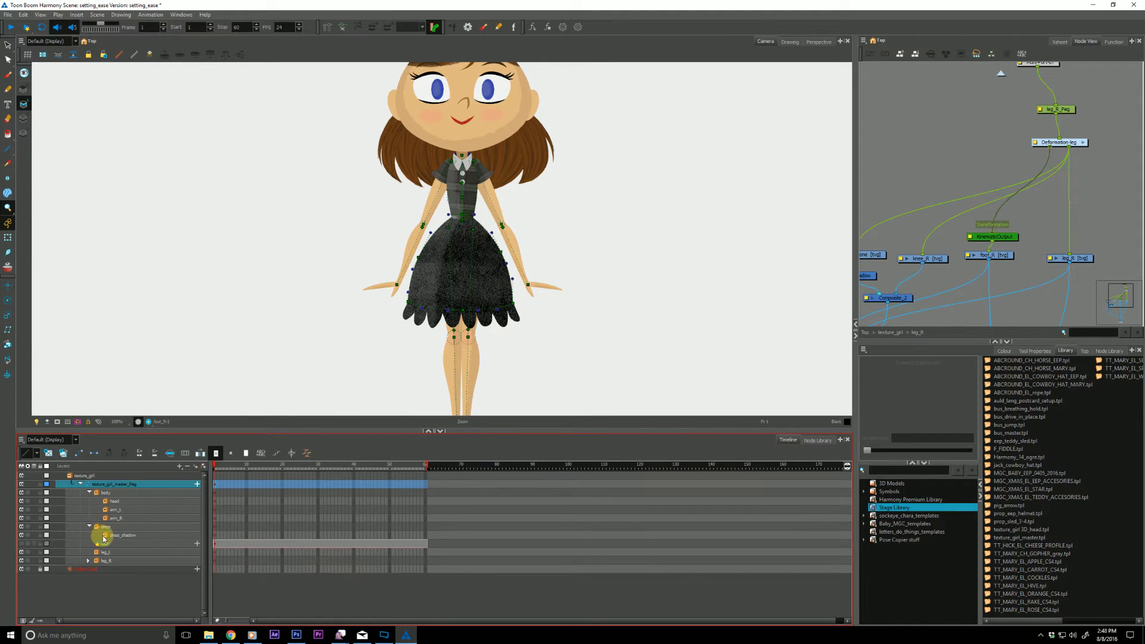
pyautogui.click(106, 538)
pyautogui.click(128, 552)
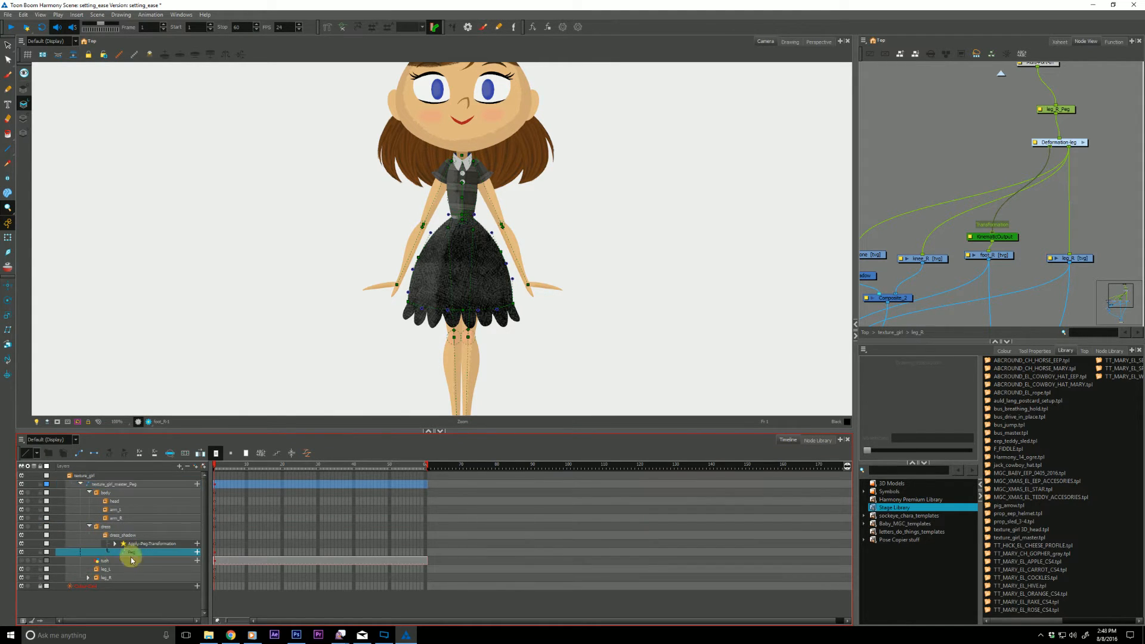
pyautogui.click(96, 563)
pyautogui.click(89, 570)
pyautogui.click(92, 587)
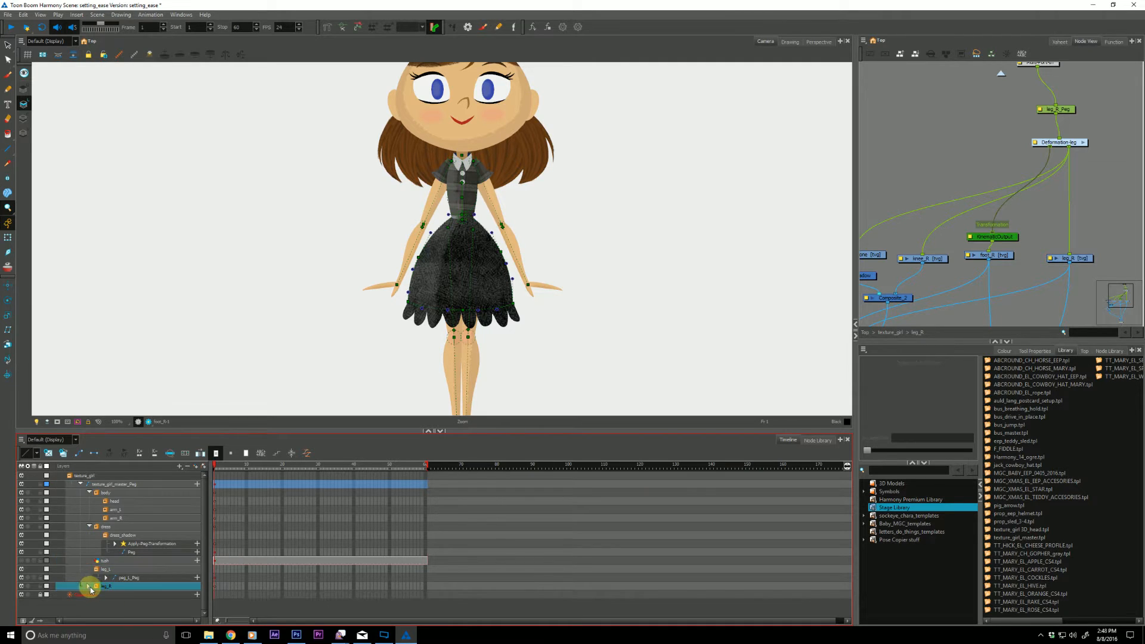
pyautogui.click(89, 586)
pyautogui.click(108, 578)
pyautogui.click(116, 586)
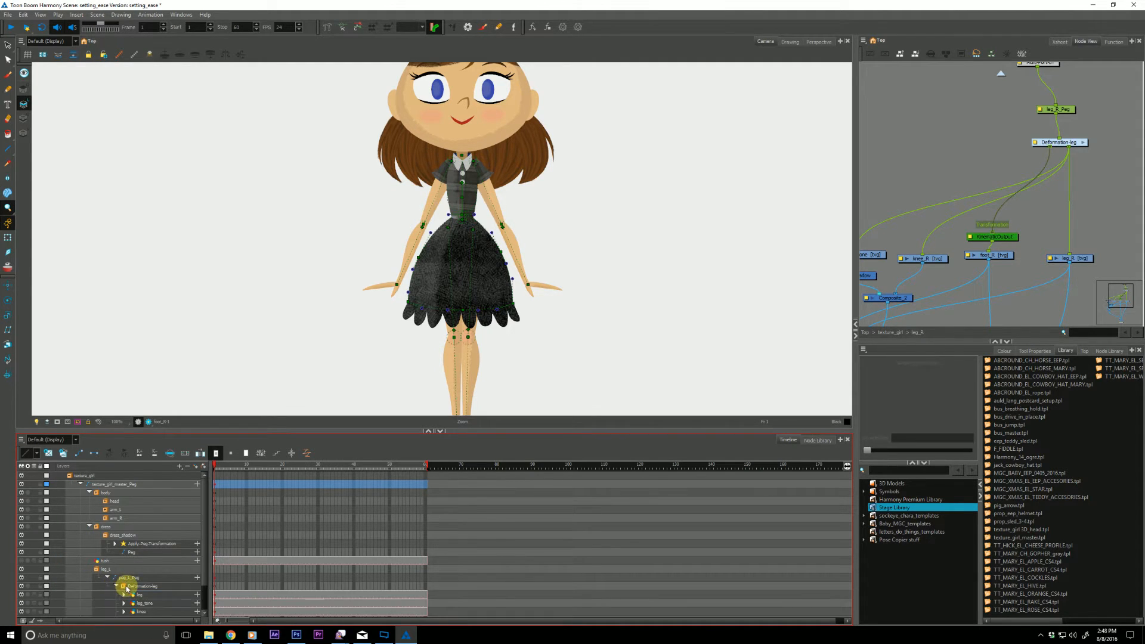
pyautogui.click(128, 586)
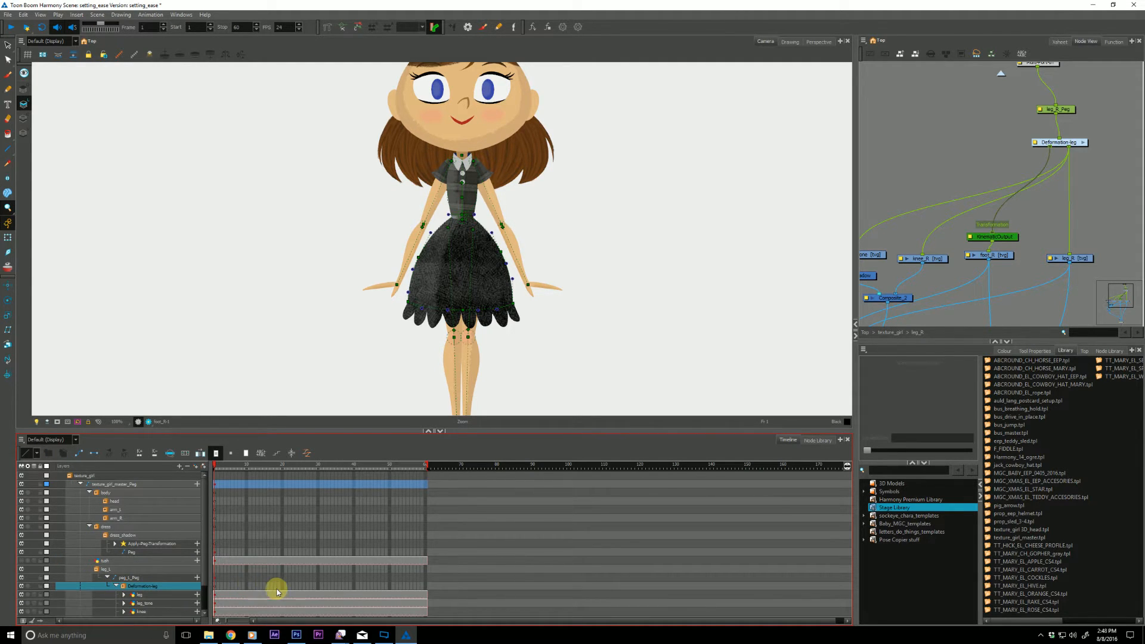
pyautogui.click(84, 486)
pyautogui.click(81, 485)
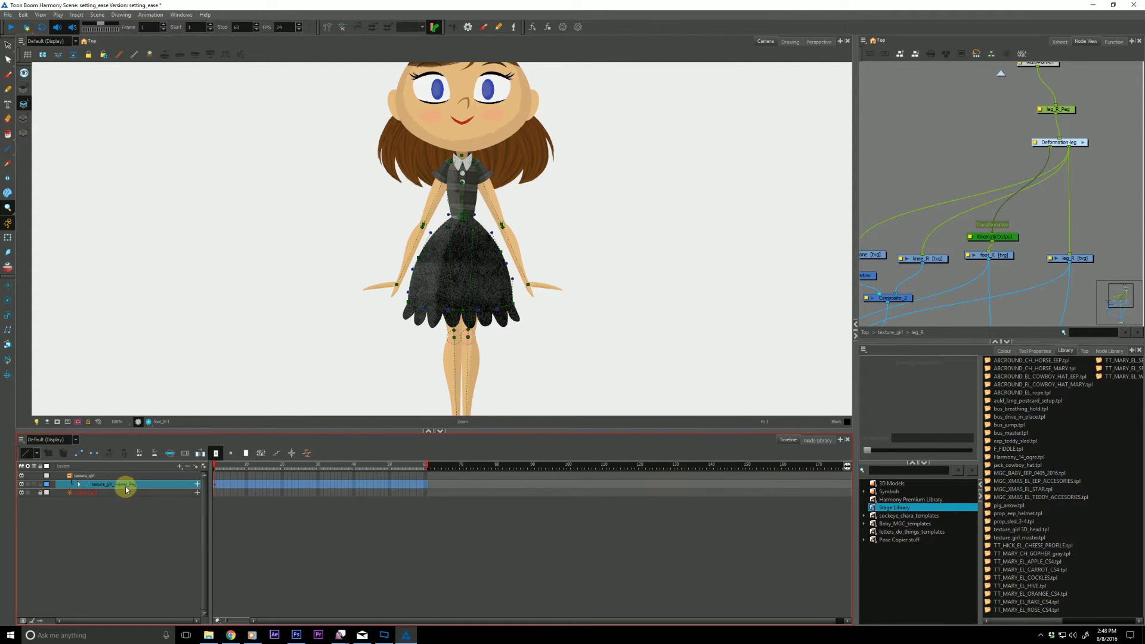
# Step: Add a keyframe at frame 9 on the collapsed texture_girl_master_Peg layer
pyautogui.click(216, 484)
pyautogui.moveTo(225, 431); pyautogui.dragTo(276, 506)
pyautogui.keyDown('alt'); pyautogui.click(274, 409); pyautogui.keyUp('alt')
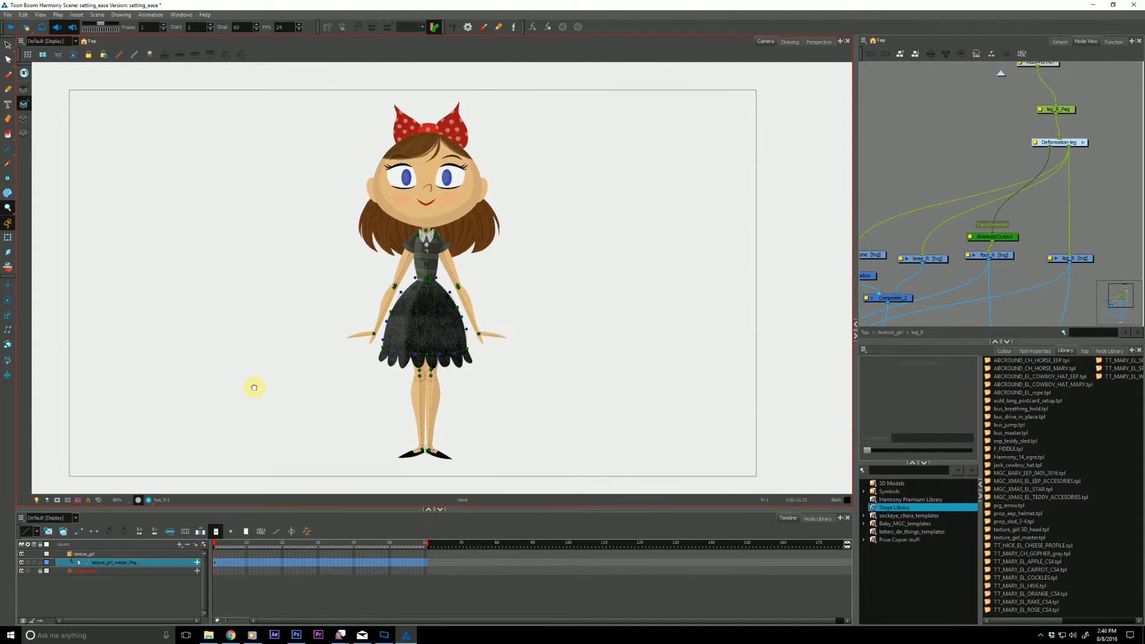
pyautogui.click(244, 561)
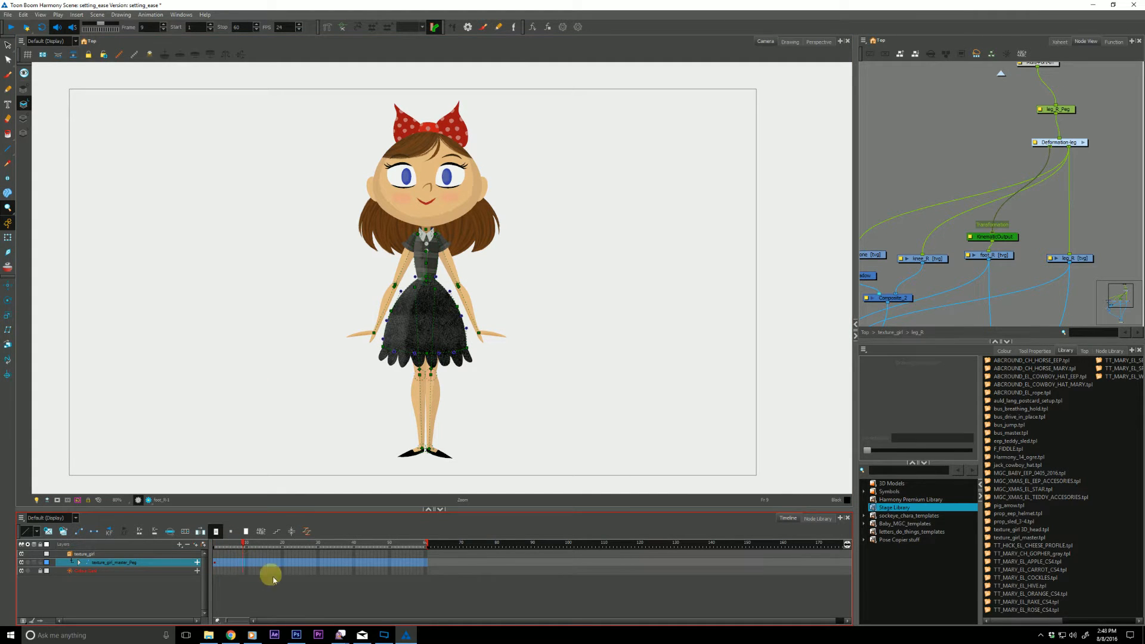
pyautogui.click(151, 14)
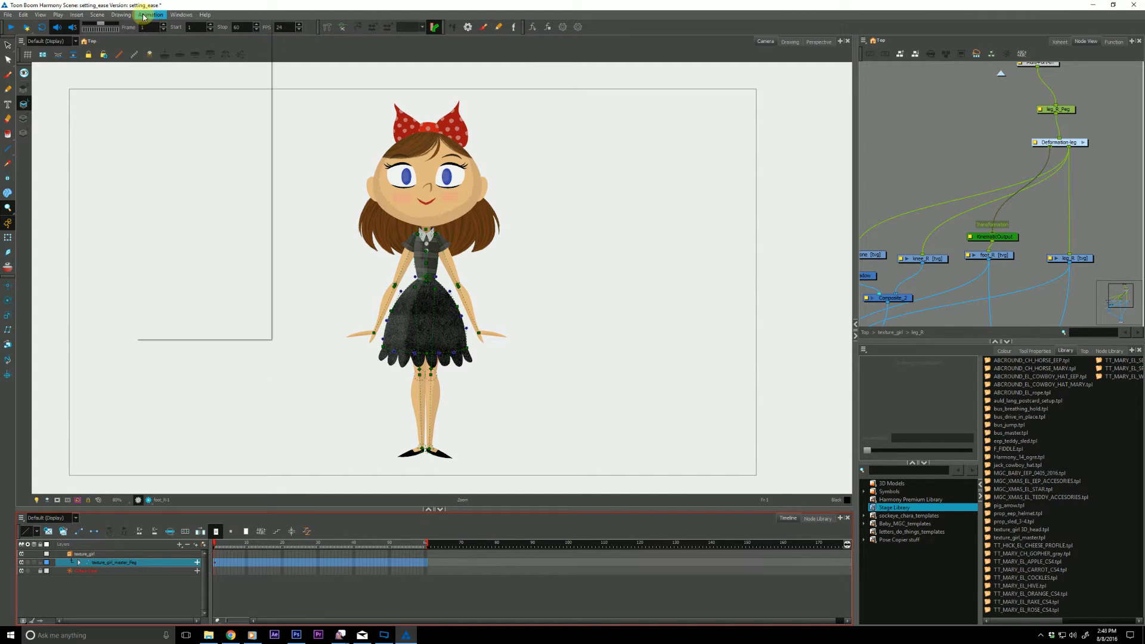
pyautogui.click(145, 35)
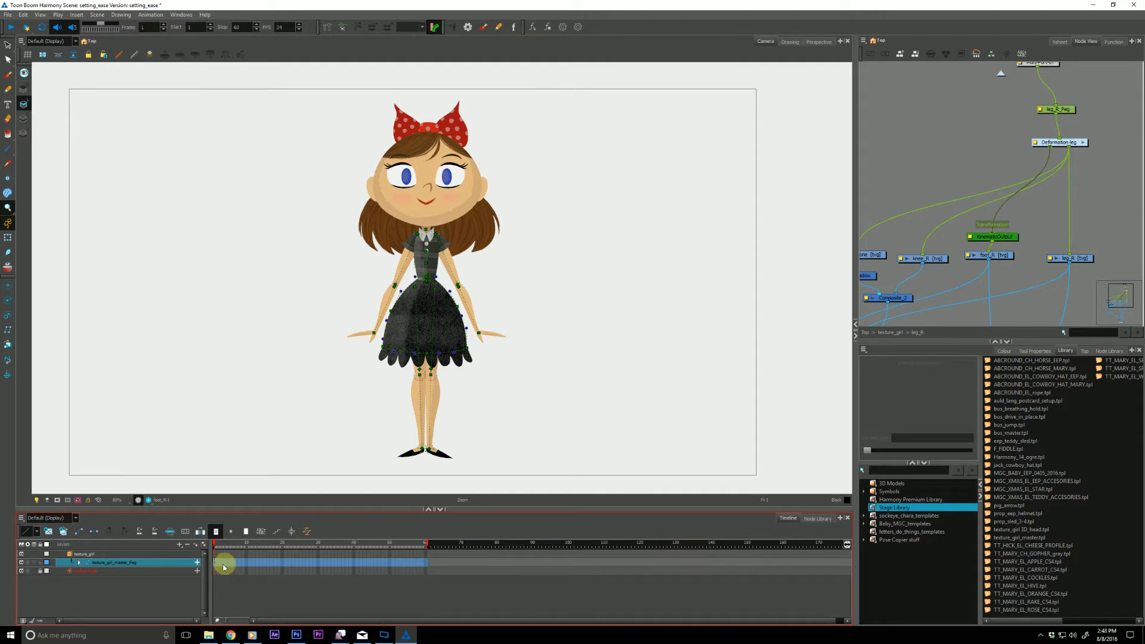
pyautogui.click(242, 563)
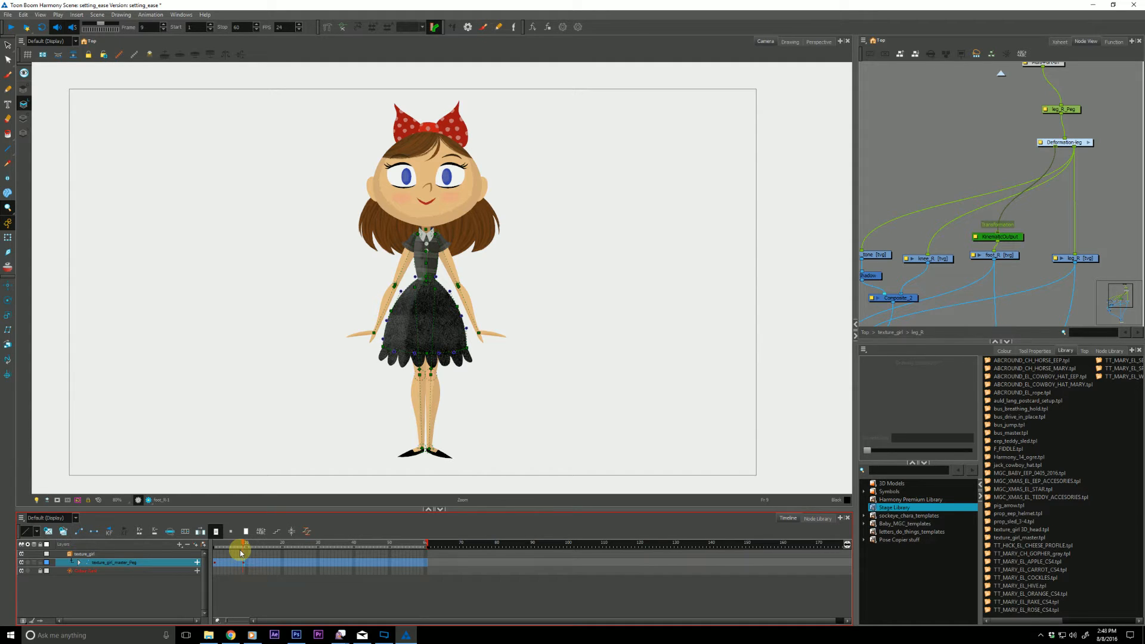
# Step: Examine how the Transform tool's selection climbs from the dress and torso to their parent layers and the whole puppet
pyautogui.click(8, 237)
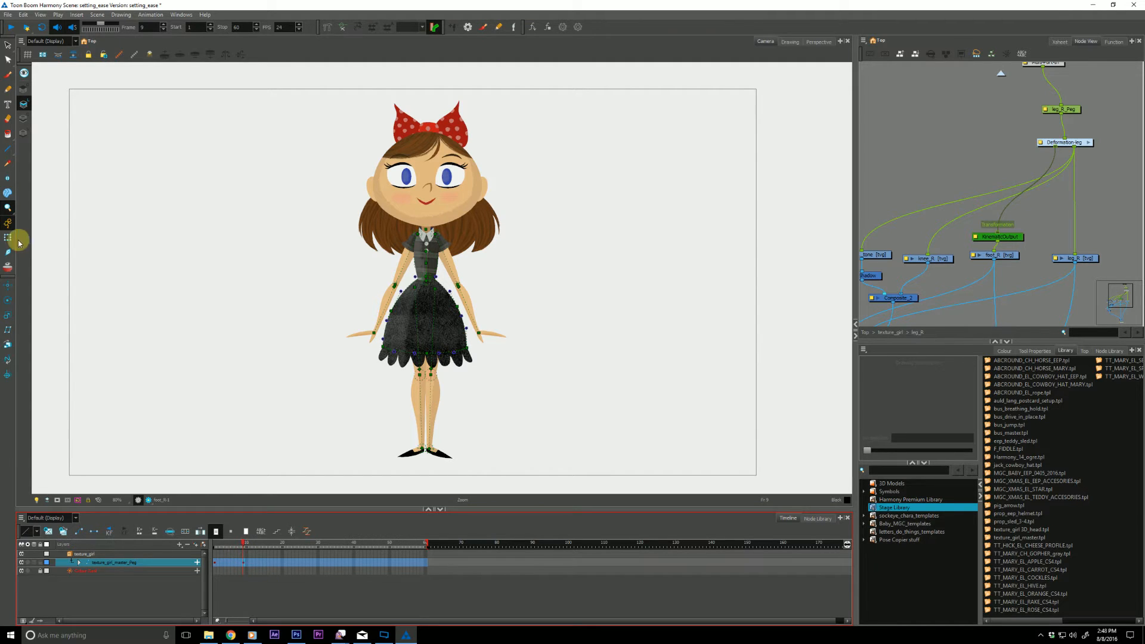
pyautogui.click(424, 297)
pyautogui.press('b')
pyautogui.press('b')
pyautogui.press('b')
pyautogui.press('b')
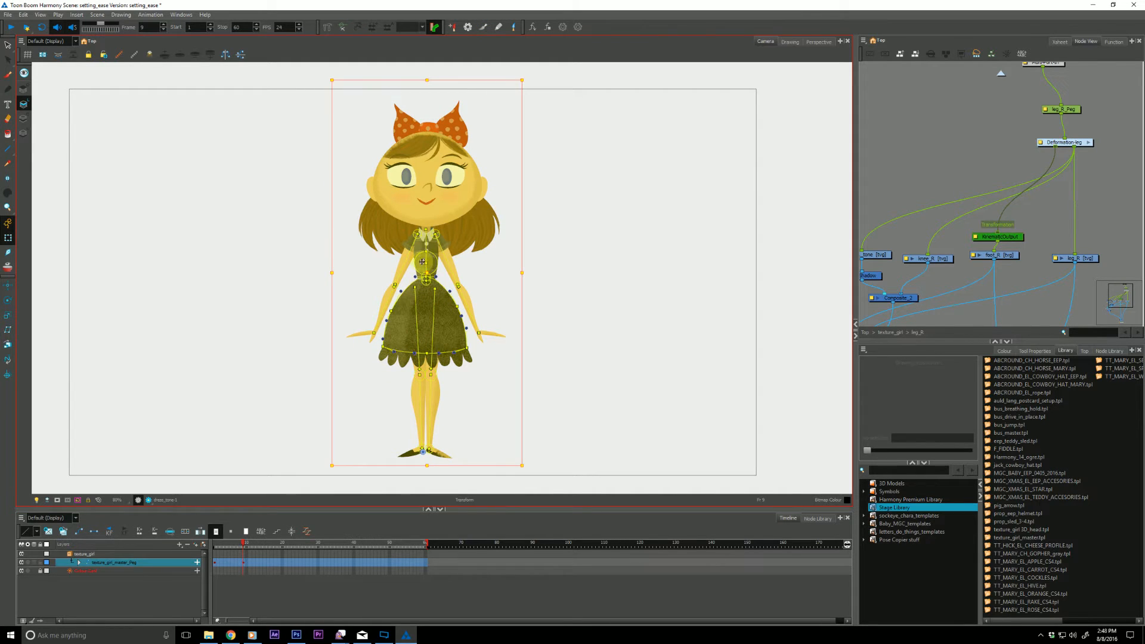
pyautogui.click(352, 263)
pyautogui.click(336, 256)
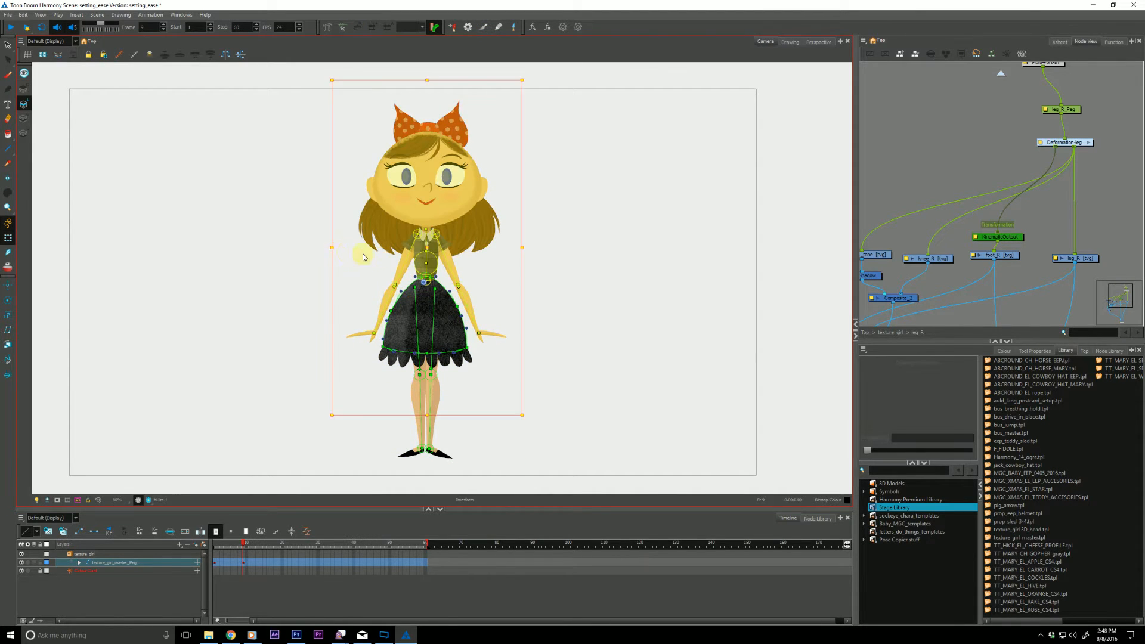
pyautogui.click(404, 270)
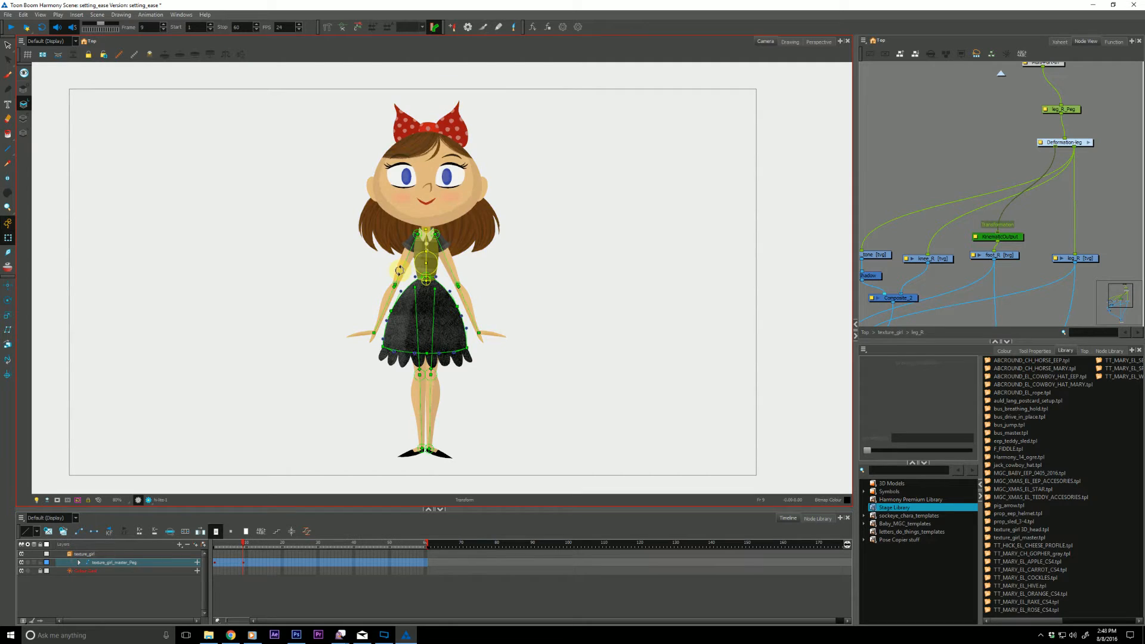
pyautogui.click(401, 262)
pyautogui.click(403, 260)
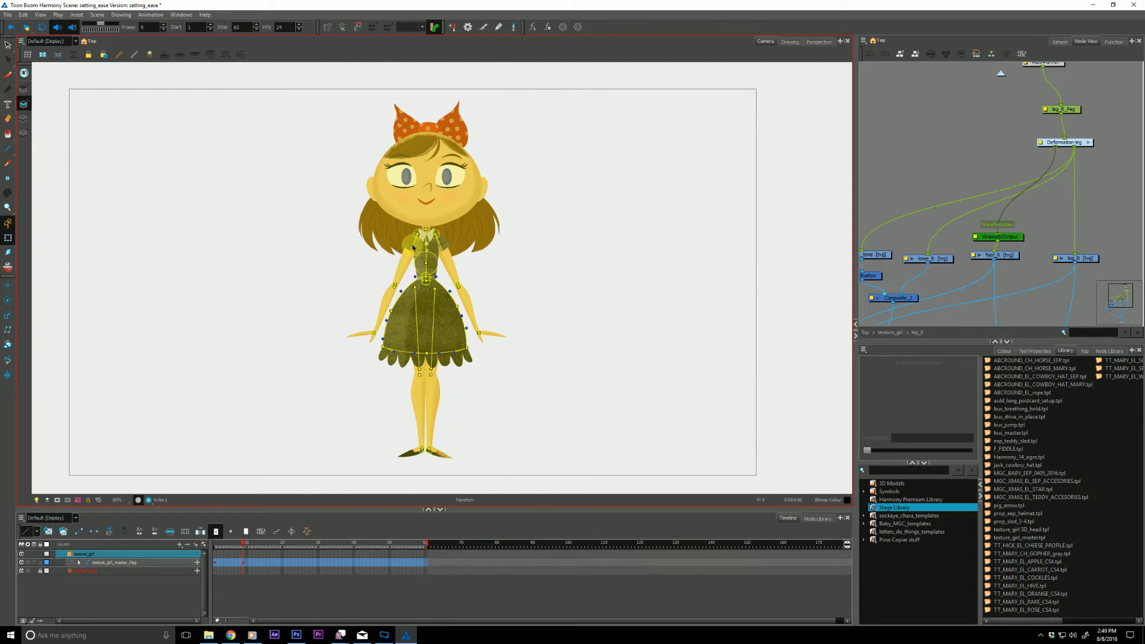
# Step: Select the upper body with its head and arms through the torso's parent, and lower it slightly at frame 9
pyautogui.click(411, 253)
pyautogui.click(330, 215)
pyautogui.click(421, 250)
pyautogui.press('b')
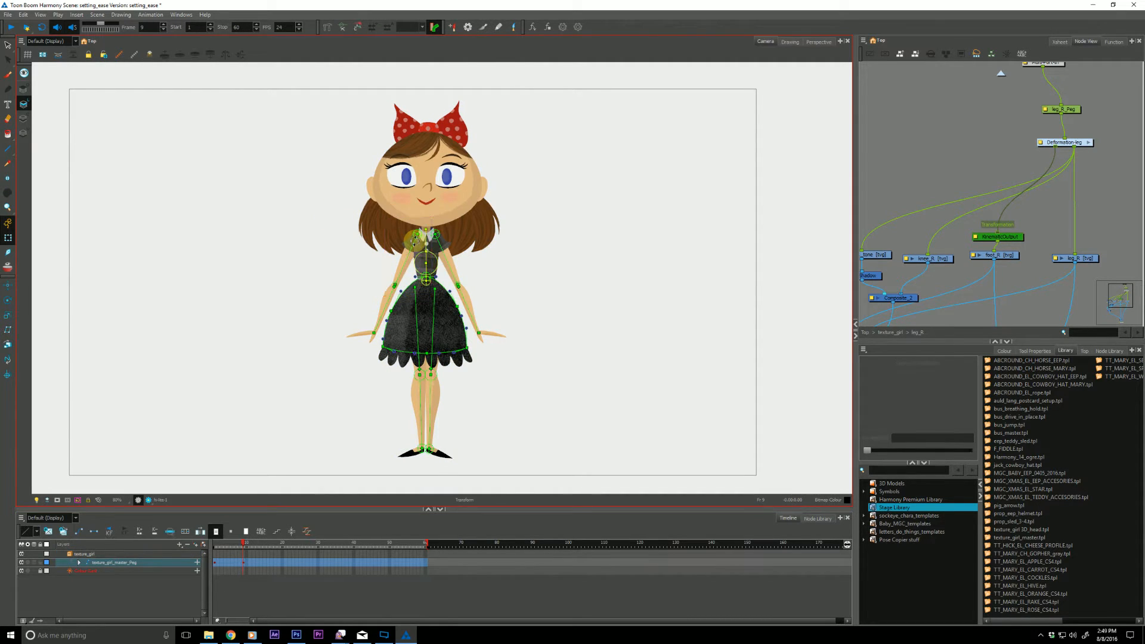
pyautogui.press('b')
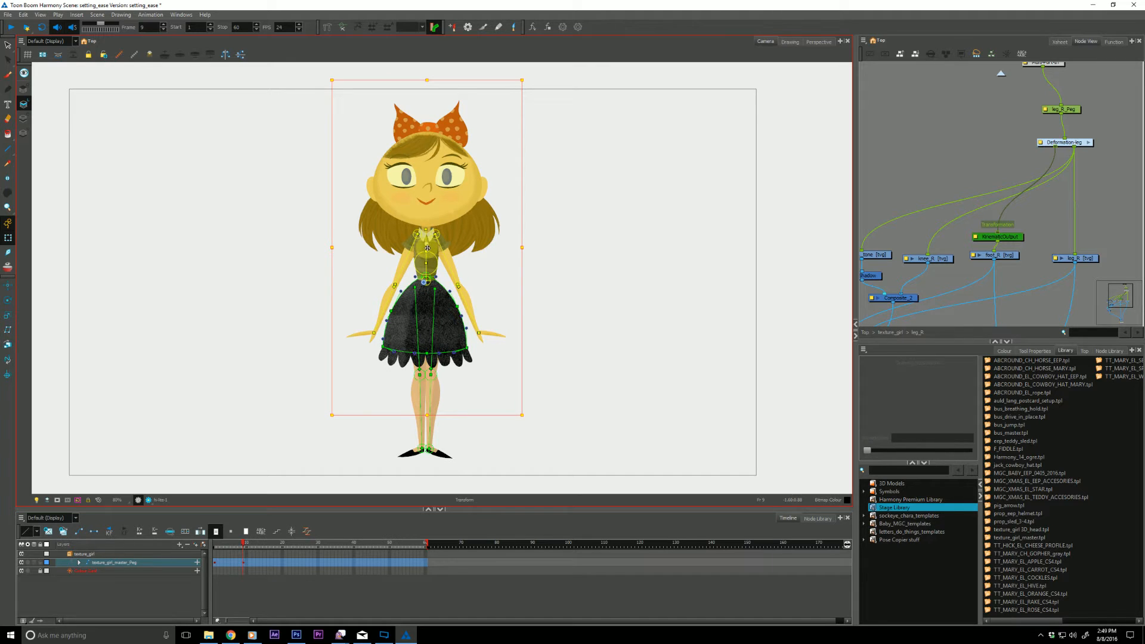
# Step: Shift the dress slightly down to follow the body, and tilt the upper body slightly toward the viewer's left
pyautogui.click(414, 296)
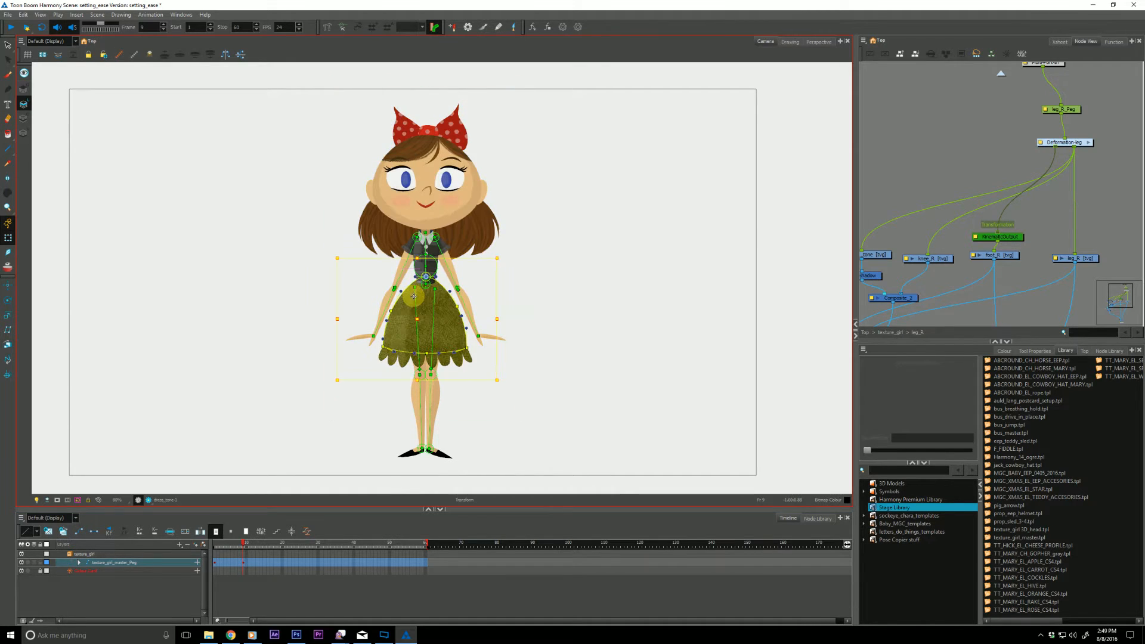
pyautogui.moveTo(414, 297); pyautogui.dragTo(418, 323)
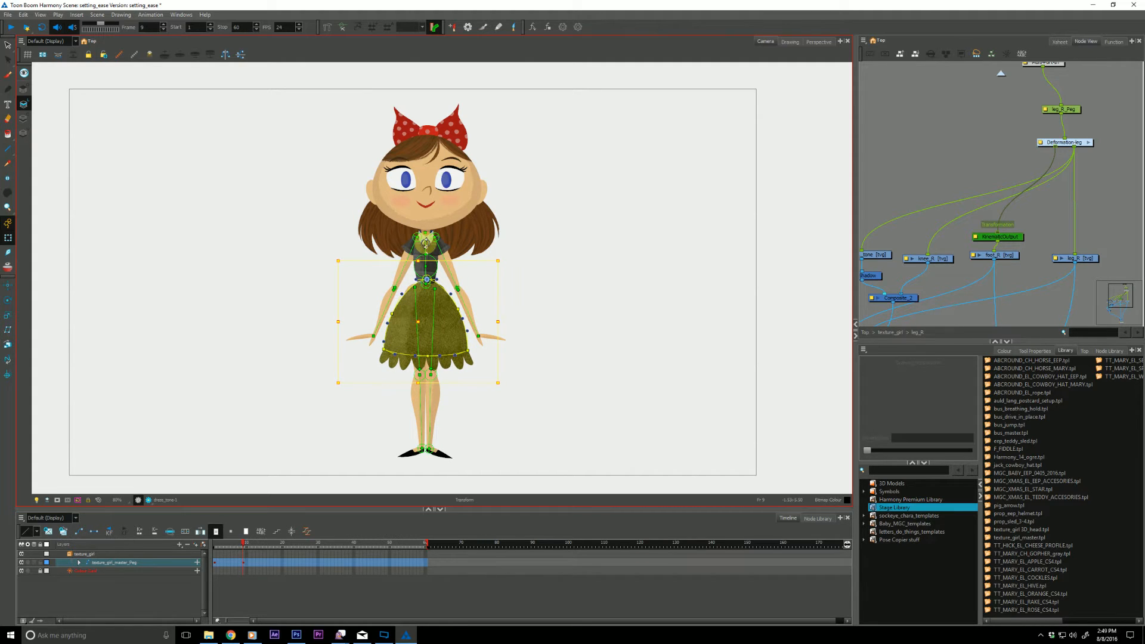
pyautogui.moveTo(426, 243); pyautogui.dragTo(430, 244)
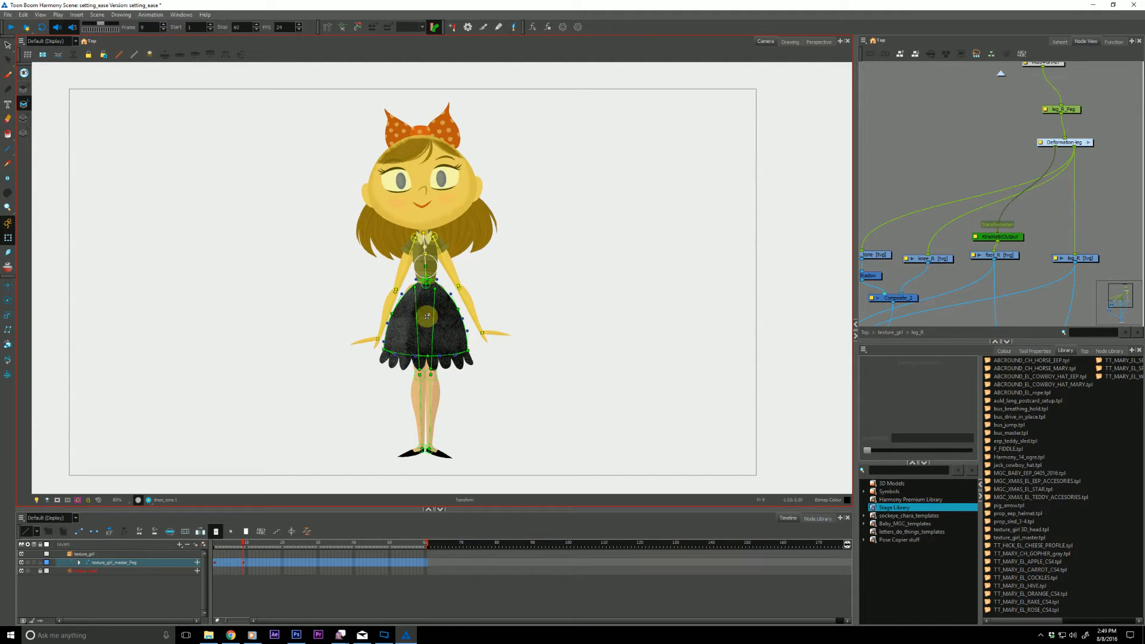
# Step: Bend both legs slightly outward at the knees, and rotate the upper arm on the viewer's right outward
pyautogui.click(430, 388)
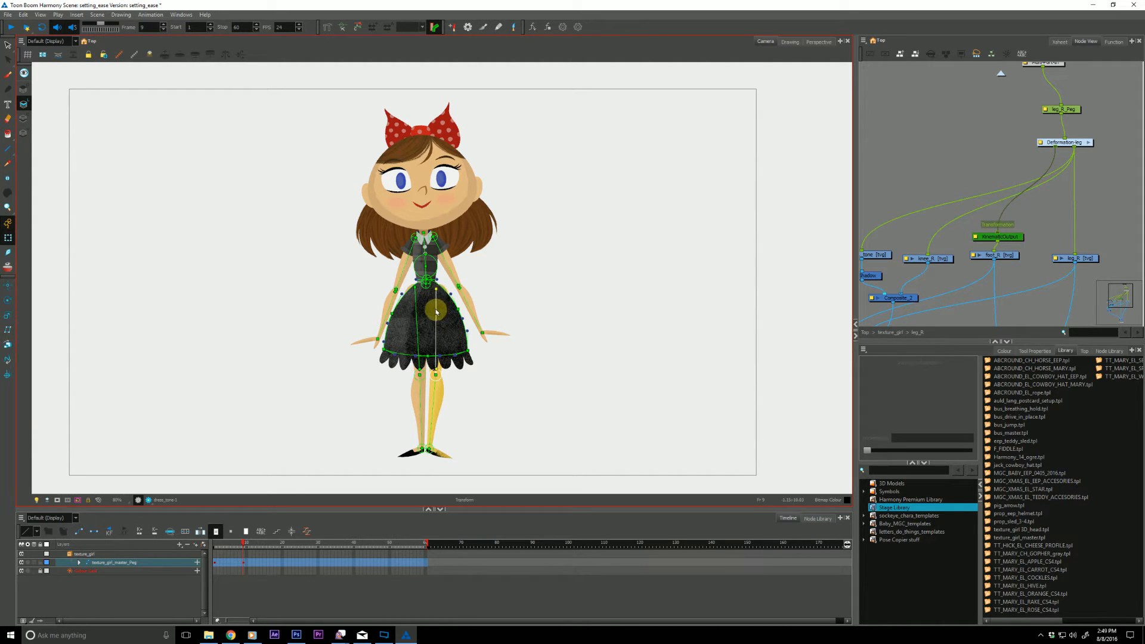
pyautogui.click(417, 387)
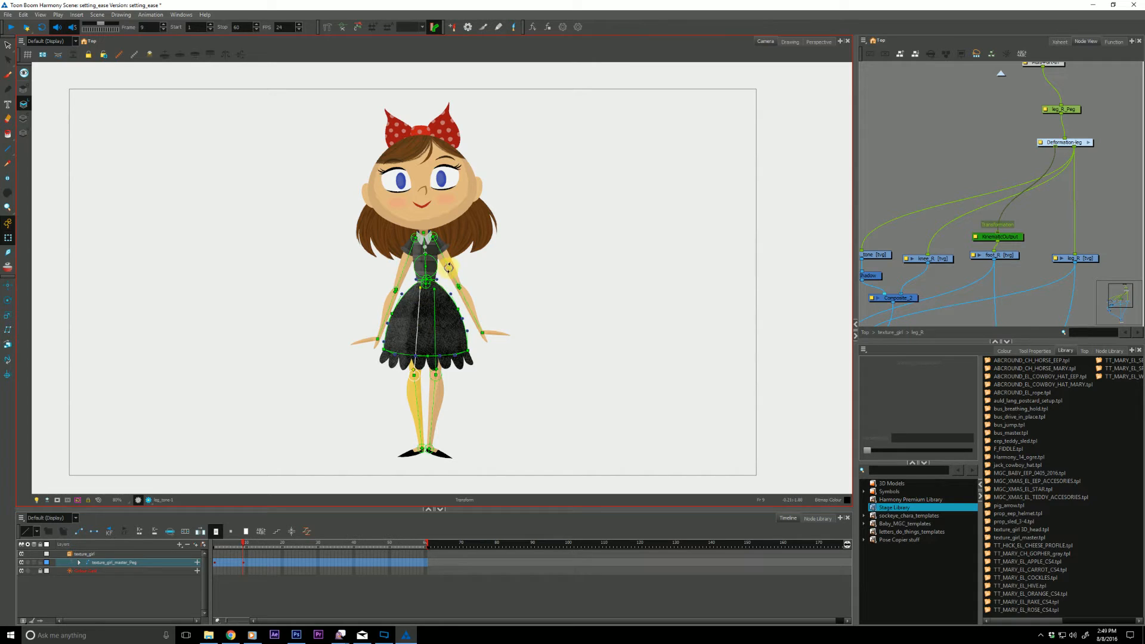
pyautogui.moveTo(449, 268); pyautogui.dragTo(472, 315)
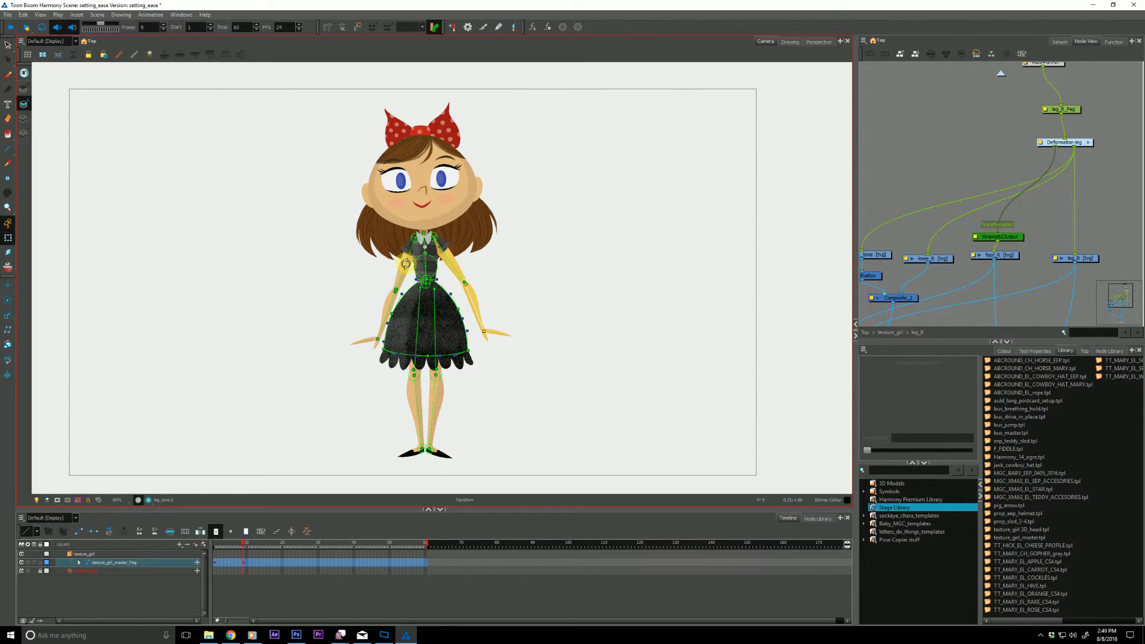
# Step: Rotate the arm on the viewer's left outward at frame 9, and compare the pose with frame 1
pyautogui.moveTo(406, 264); pyautogui.dragTo(380, 313)
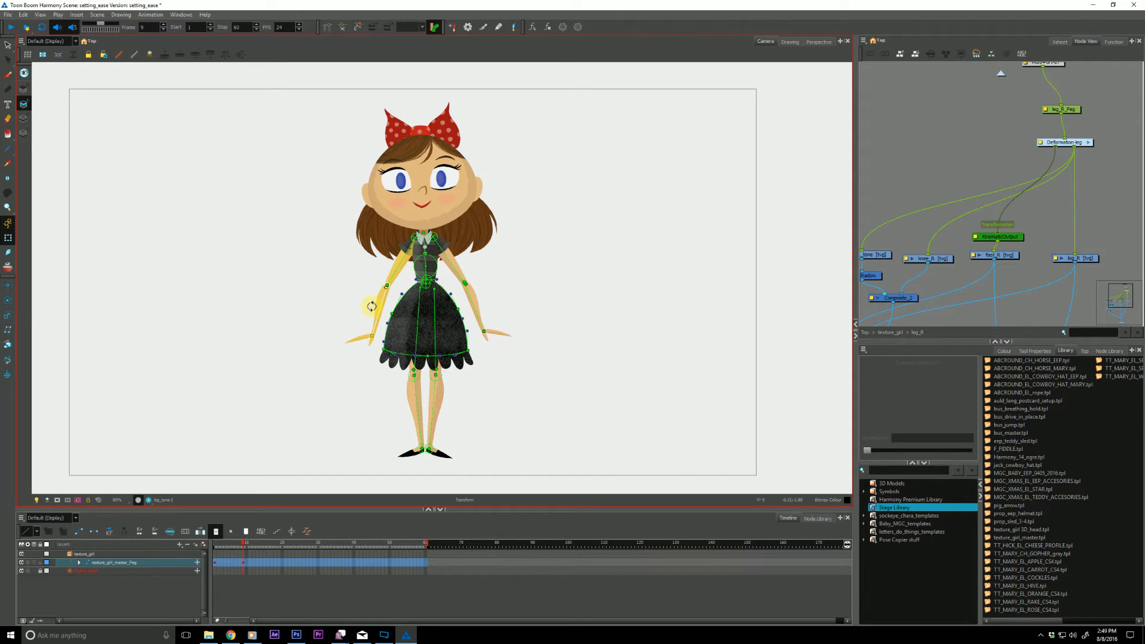
pyautogui.press(';')
pyautogui.press("'")
pyautogui.press(';')
pyautogui.press("'")
pyautogui.press(';')
pyautogui.press("'")
pyautogui.click(434, 298)
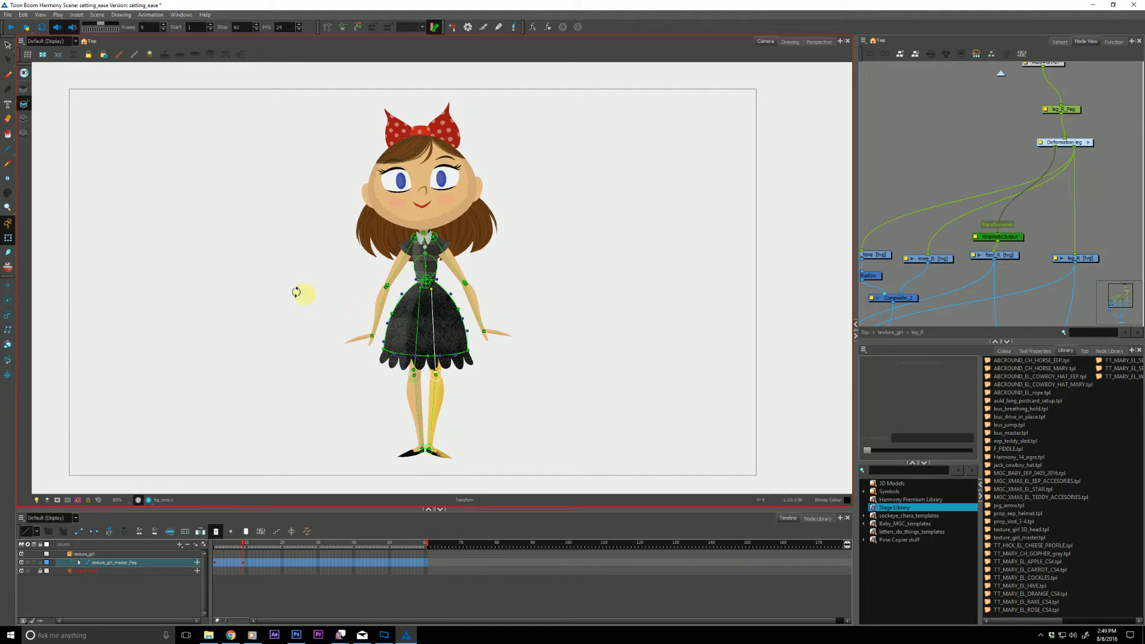
pyautogui.press(';')
pyautogui.press("'")
pyautogui.press(';')
pyautogui.press("'")
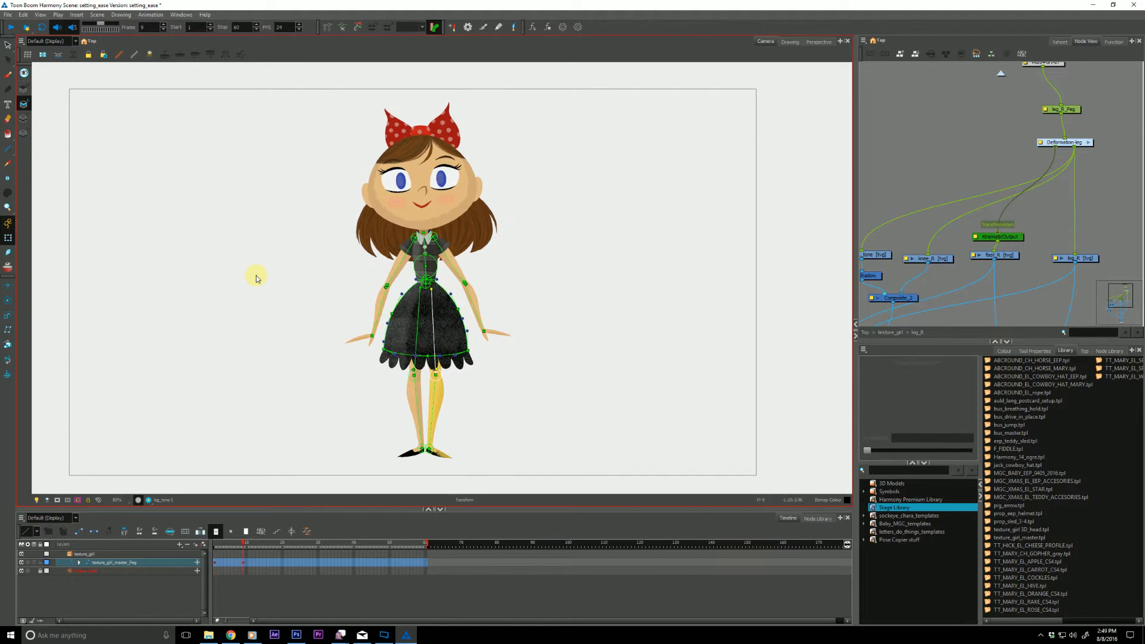
pyautogui.press("'")
# Step: Tilt the head slightly toward the viewer's right at frame 9, and compare the pose with frame 1
pyautogui.click(404, 215)
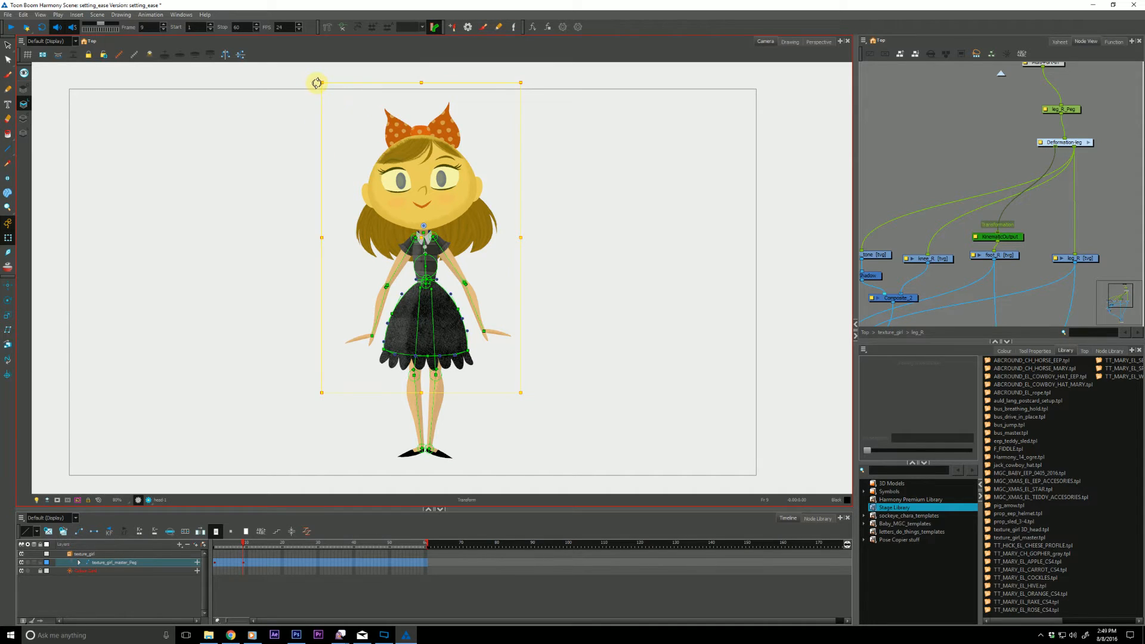
pyautogui.moveTo(316, 83); pyautogui.dragTo(323, 78)
pyautogui.press(';')
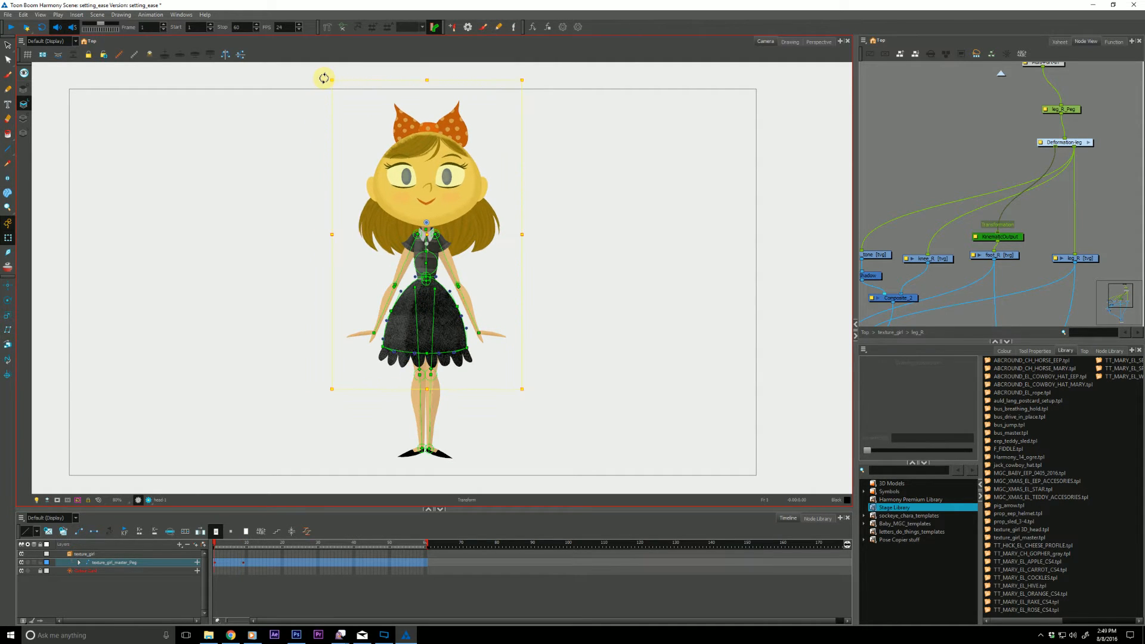
pyautogui.press("'")
pyautogui.press(';')
pyautogui.press("'")
pyautogui.press(';')
pyautogui.press("'")
pyautogui.press(';')
pyautogui.press("'")
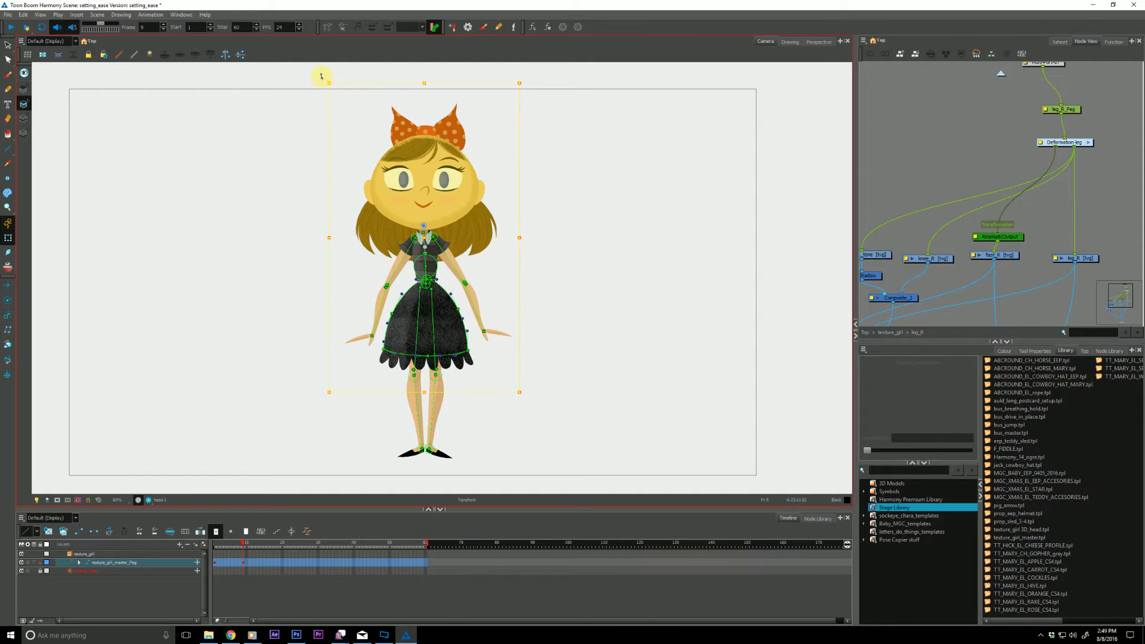
# Step: Add a keyframe at frame 17 on the collapsed master peg, using the pose from frame 1
pyautogui.click(245, 563)
pyautogui.click(274, 565)
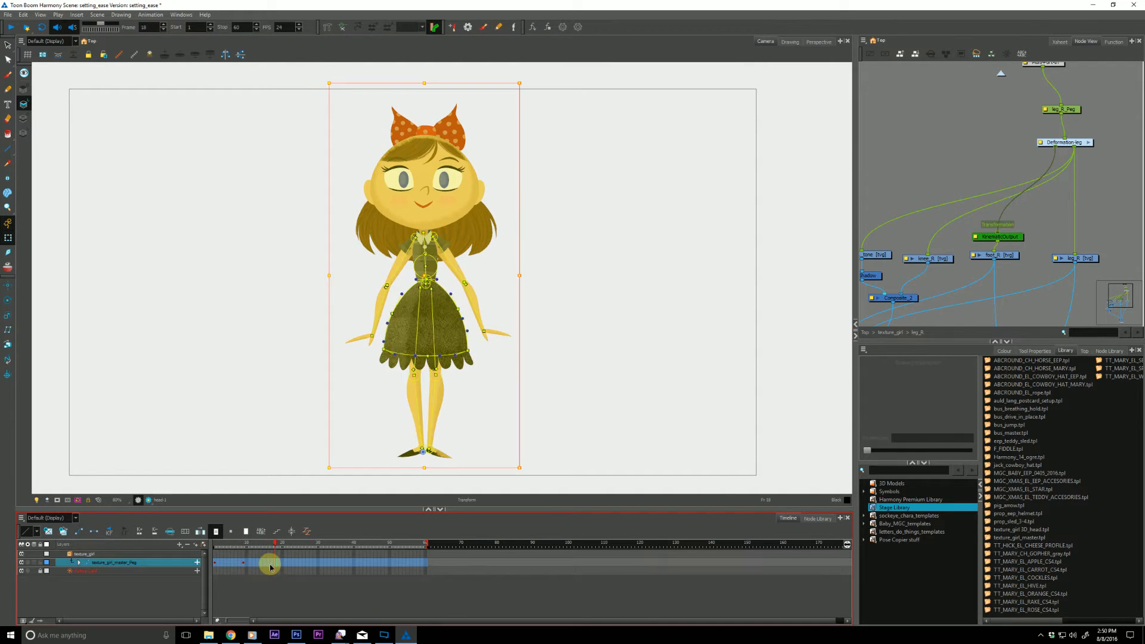
pyautogui.press('F6')
pyautogui.click(249, 570)
pyautogui.click(267, 564)
pyautogui.click(217, 567)
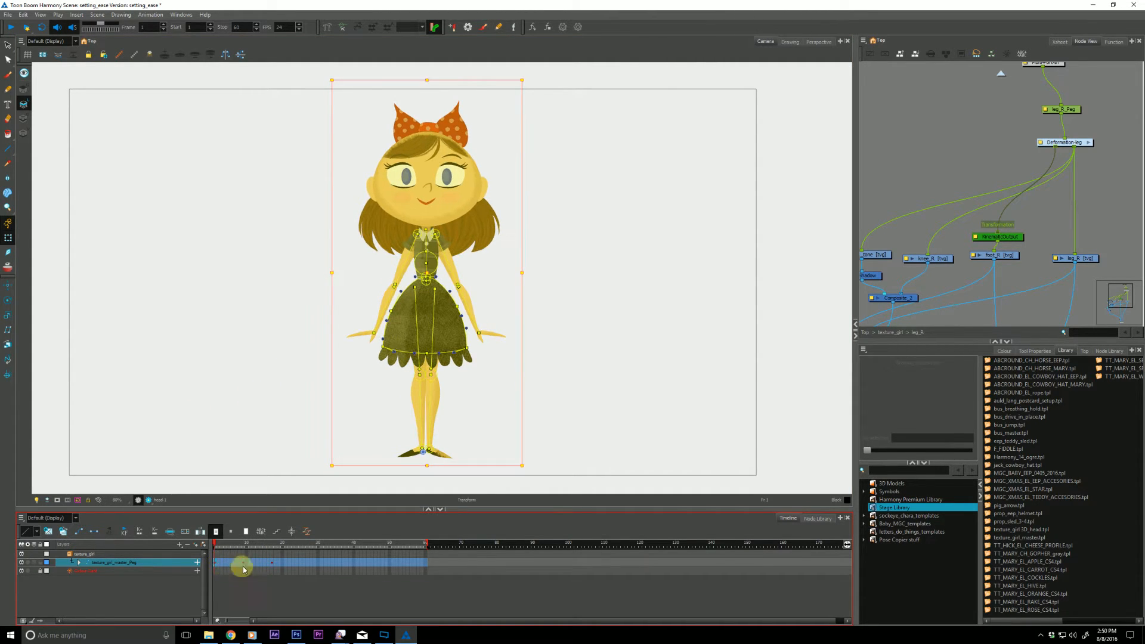
pyautogui.click(272, 564)
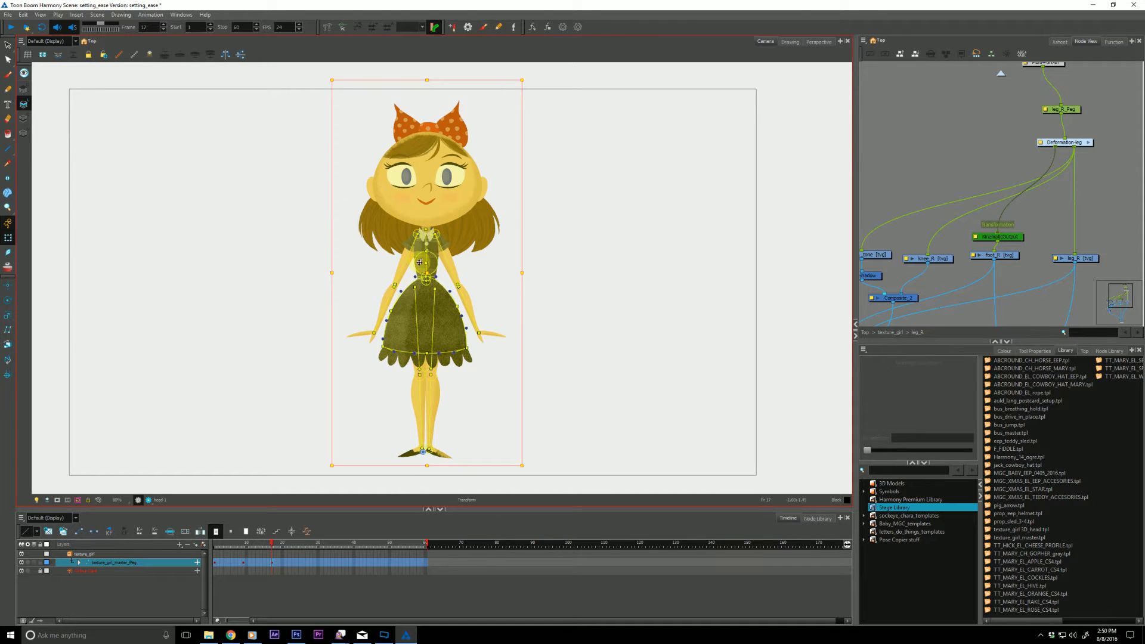
# Step: Raise the upper body slightly through the torso's parent and tilt it toward the viewer's right at frame 17
pyautogui.click(422, 270)
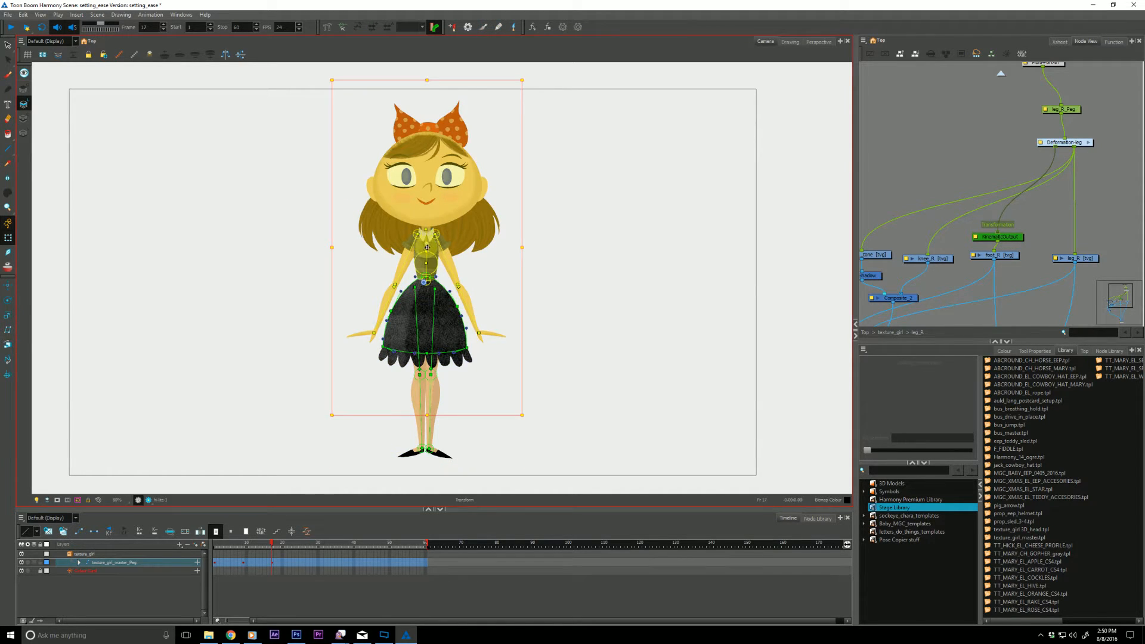
pyautogui.moveTo(426, 247); pyautogui.dragTo(428, 243)
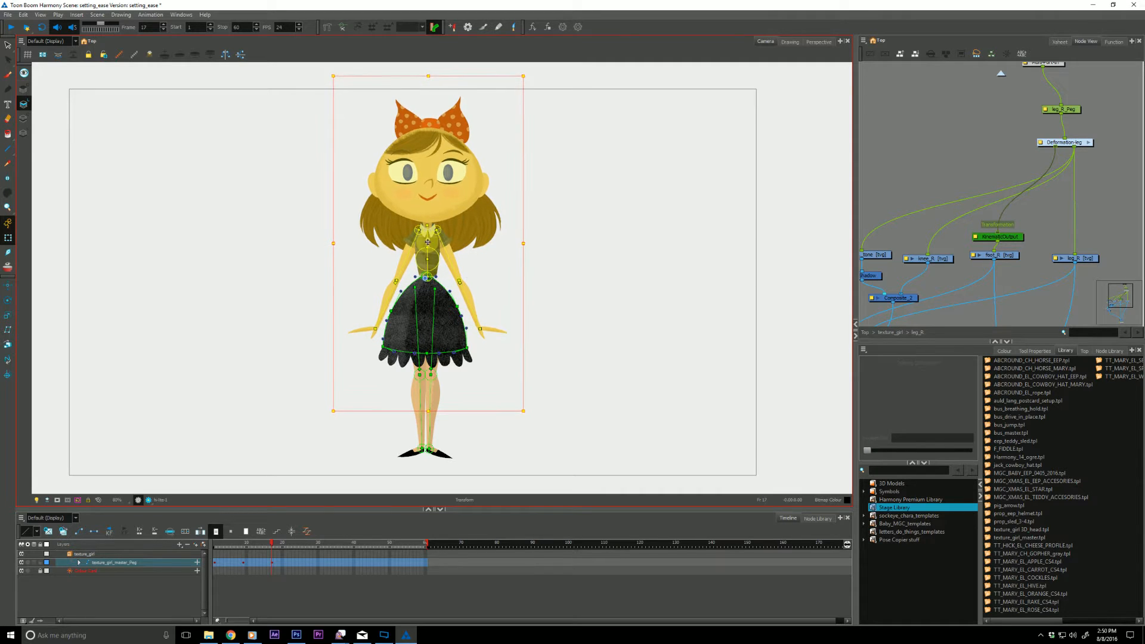
pyautogui.moveTo(326, 76); pyautogui.dragTo(337, 70)
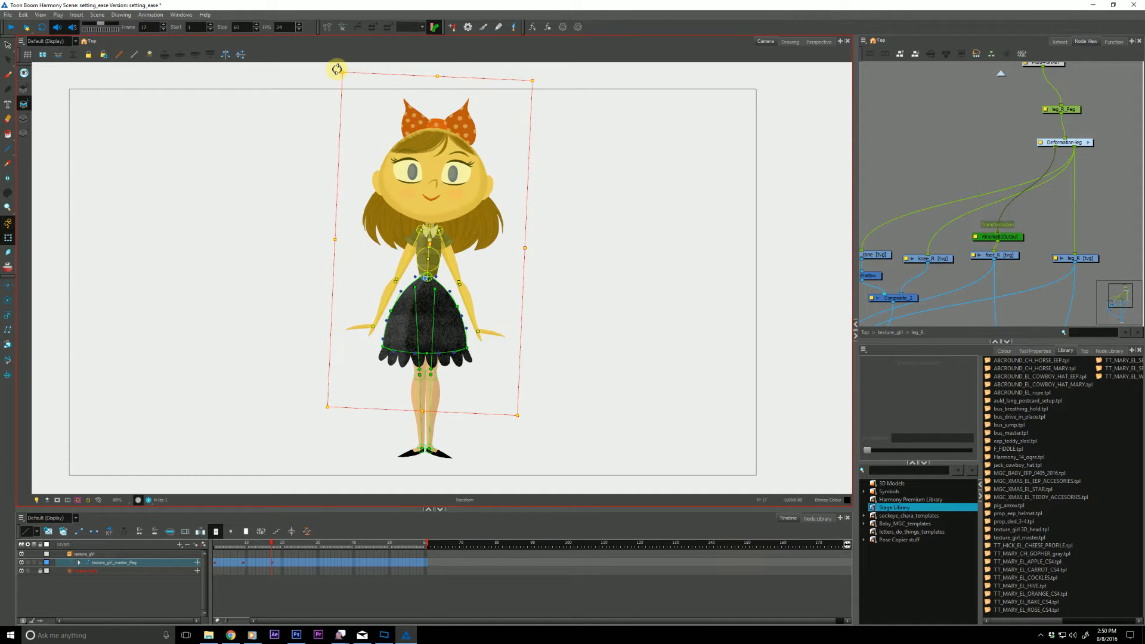
pyautogui.press(';')
pyautogui.press("'")
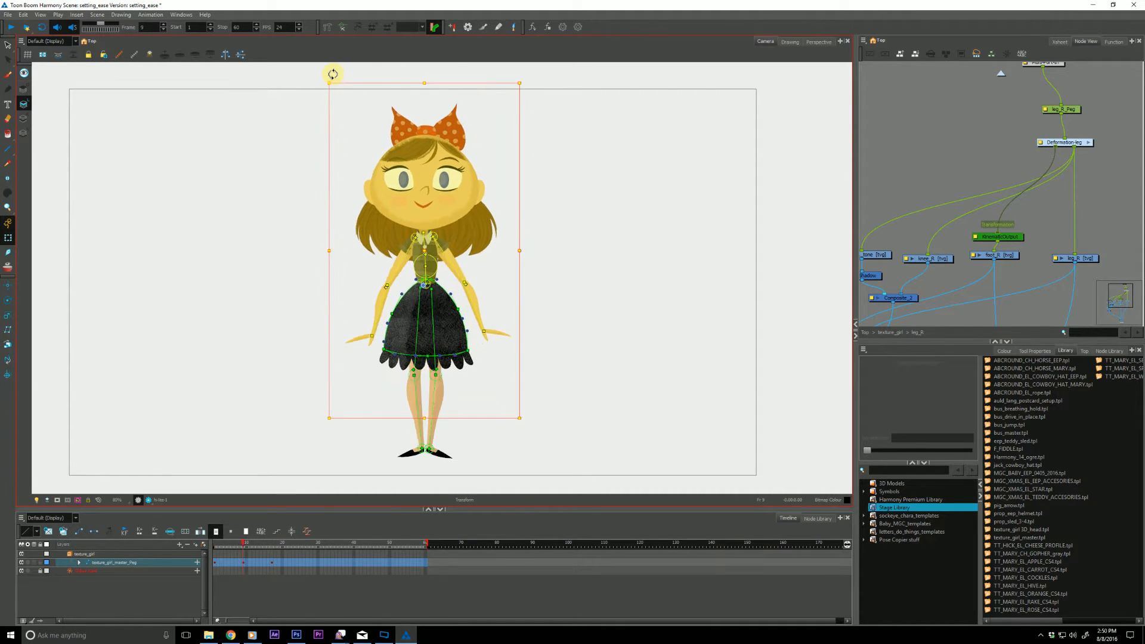
pyautogui.press("'")
pyautogui.moveTo(429, 232); pyautogui.dragTo(430, 231)
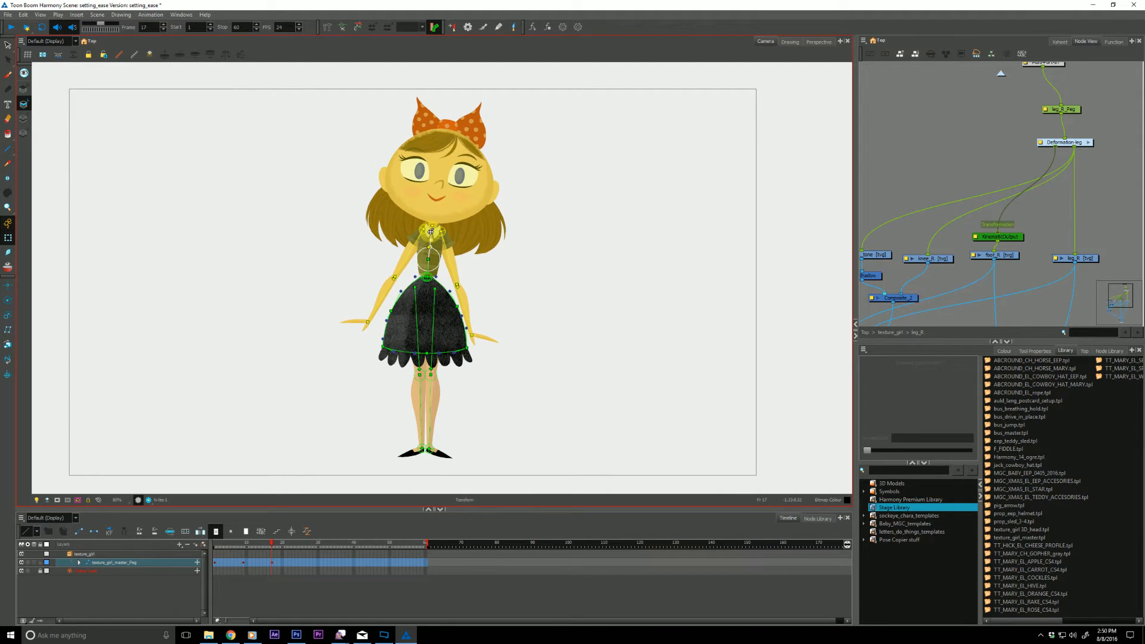
# Step: Move the dress slightly upward to follow the raised body at frame 17
pyautogui.click(424, 304)
pyautogui.click(423, 321)
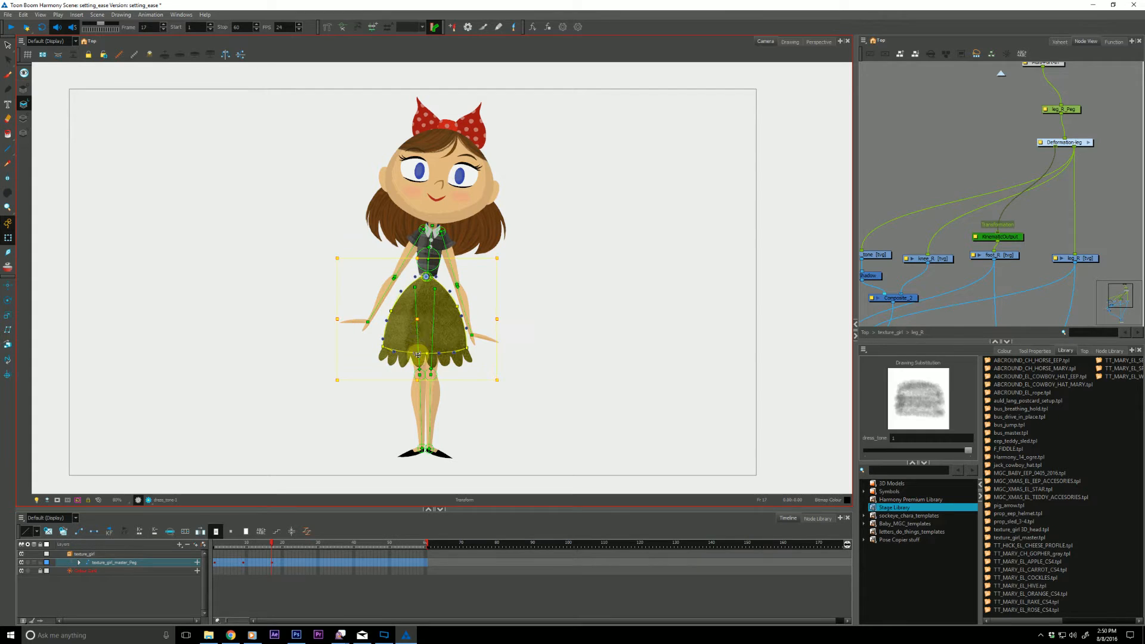
pyautogui.moveTo(416, 318); pyautogui.dragTo(420, 311)
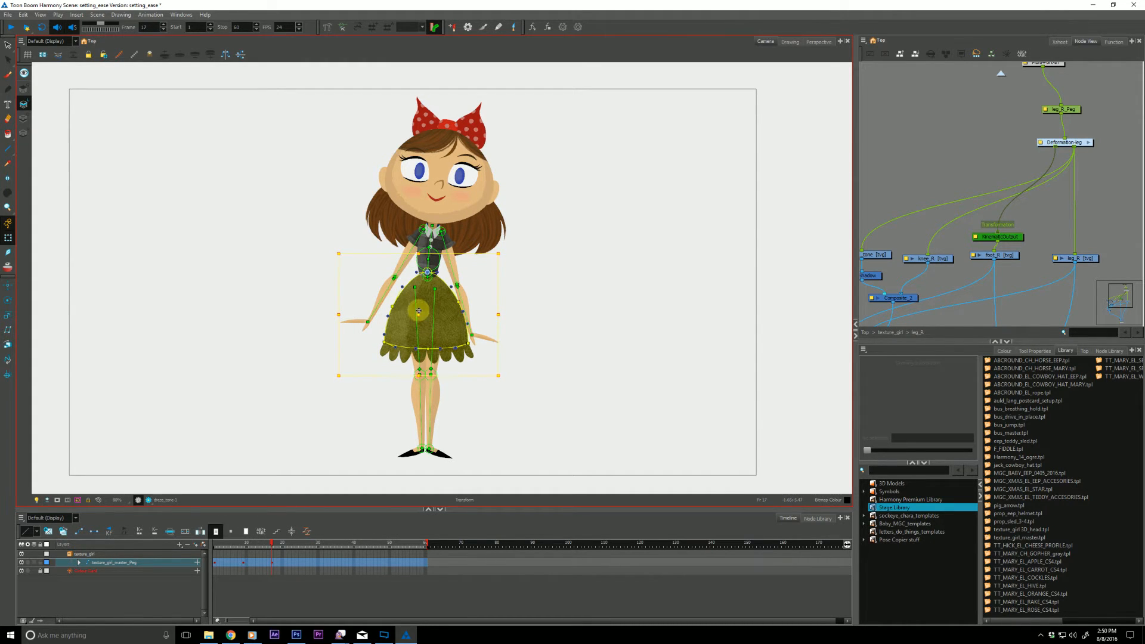
# Step: Shift the leg on the viewer's left outward, and angle its thigh back in toward the hip
pyautogui.click(417, 305)
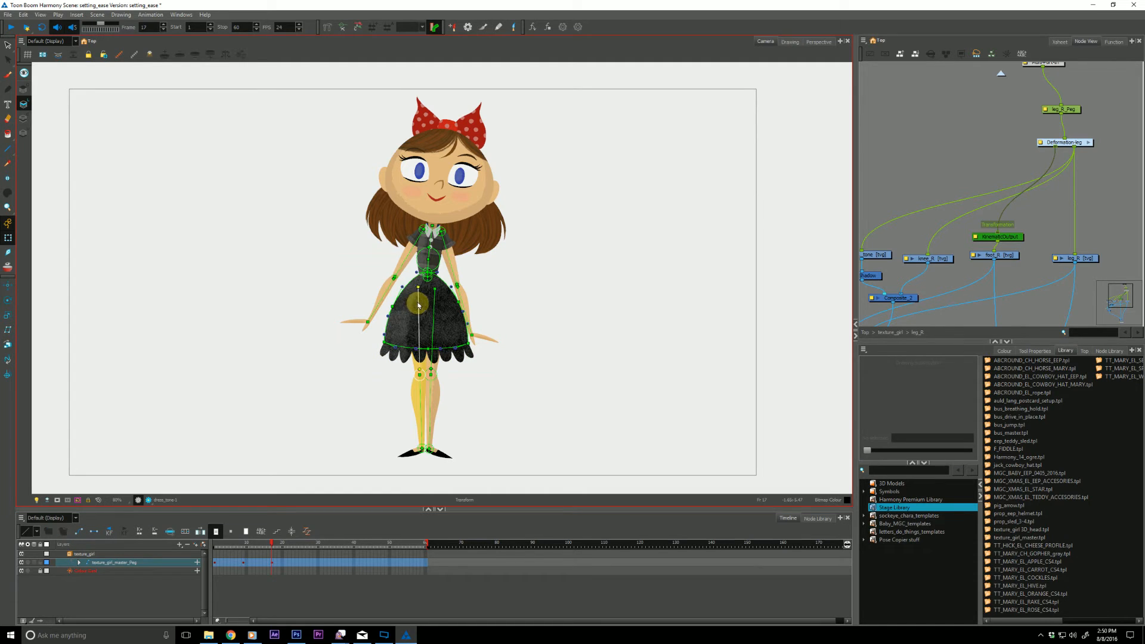
pyautogui.click(416, 410)
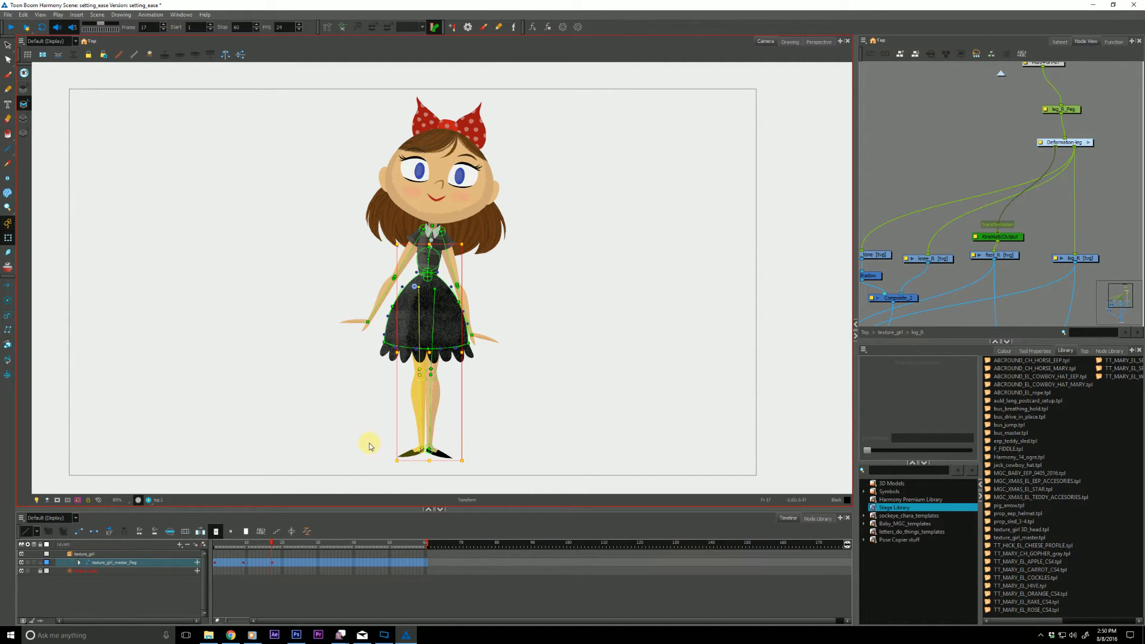
pyautogui.press('Left')
pyautogui.press('Left')
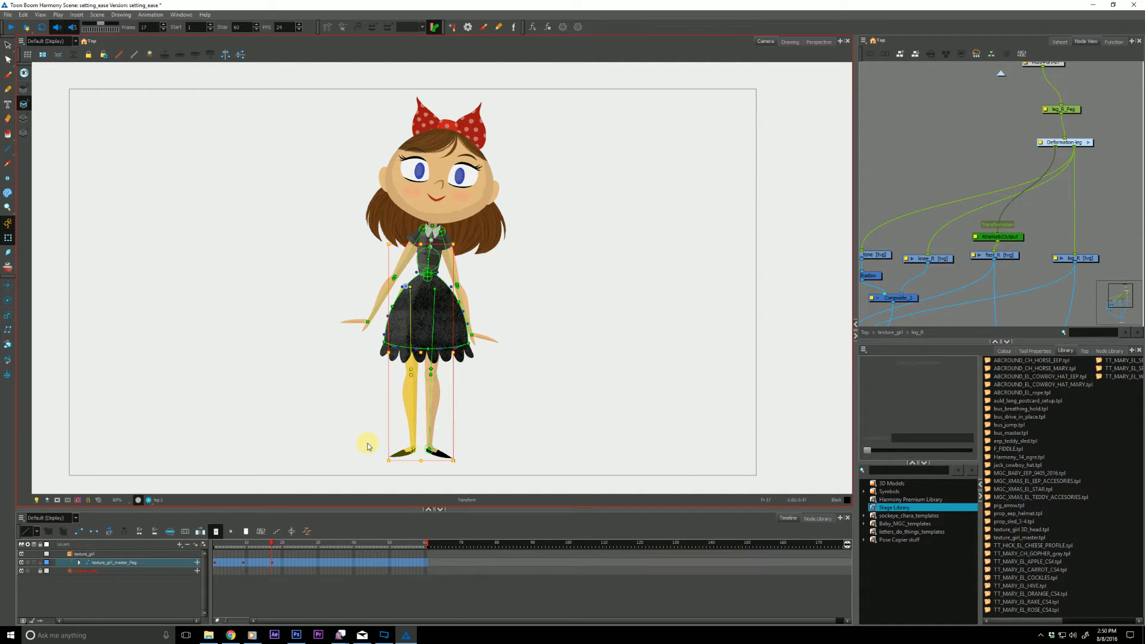
pyautogui.click(304, 288)
pyautogui.moveTo(408, 307); pyautogui.dragTo(416, 307)
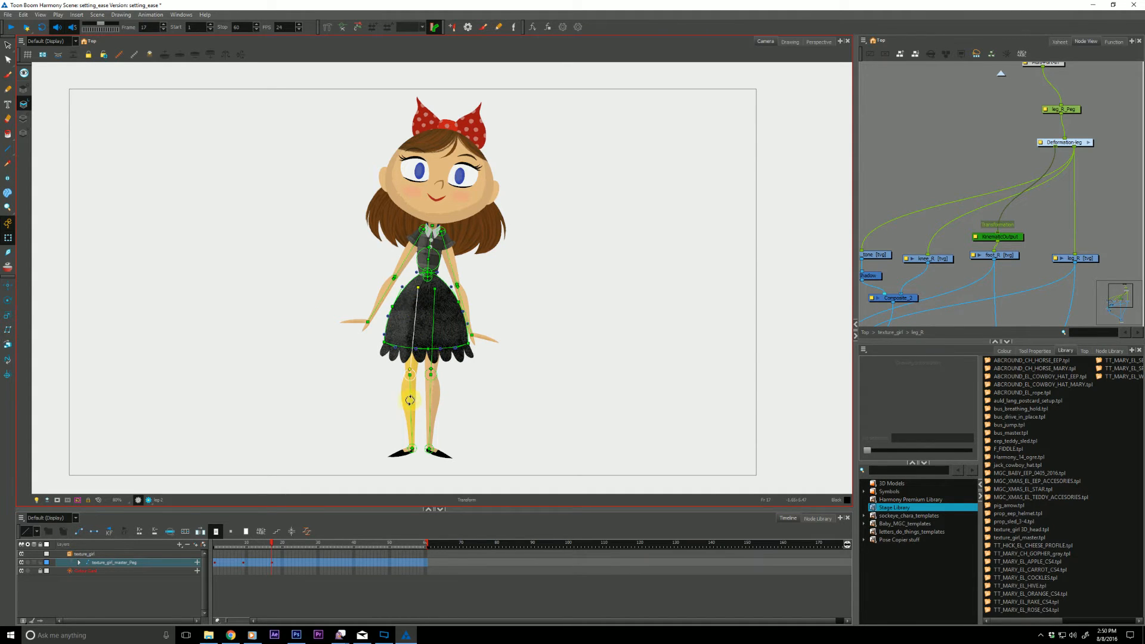
pyautogui.click(354, 408)
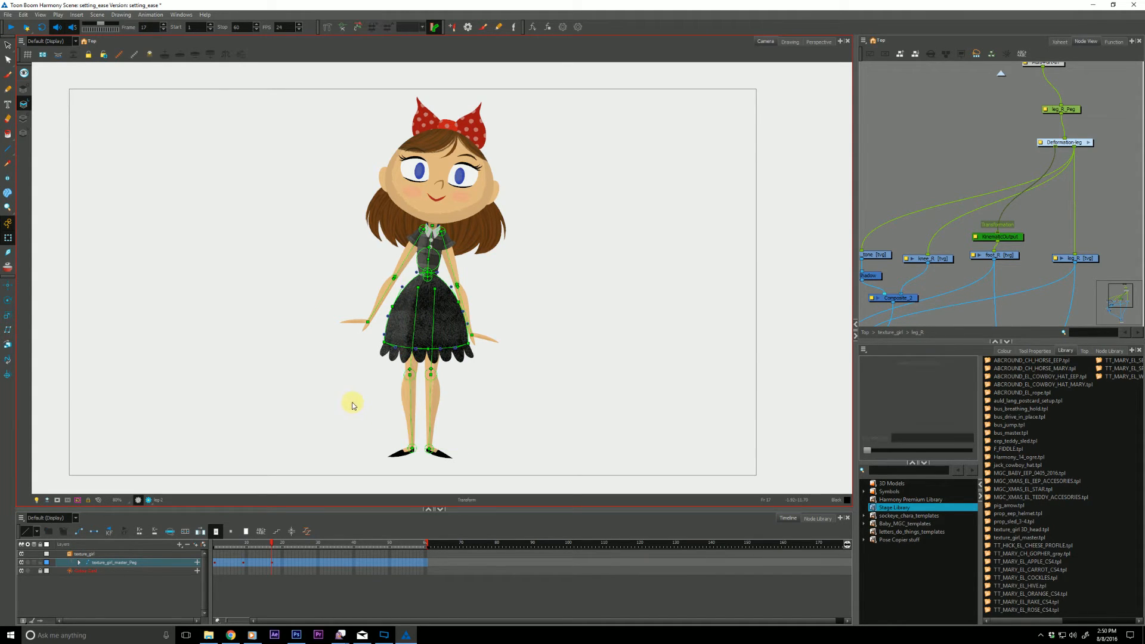
# Step: Move the leg on the viewer's left farther outward to widen the stance, and realign its thigh under the dress
pyautogui.hotkey('ctrl', 'z')
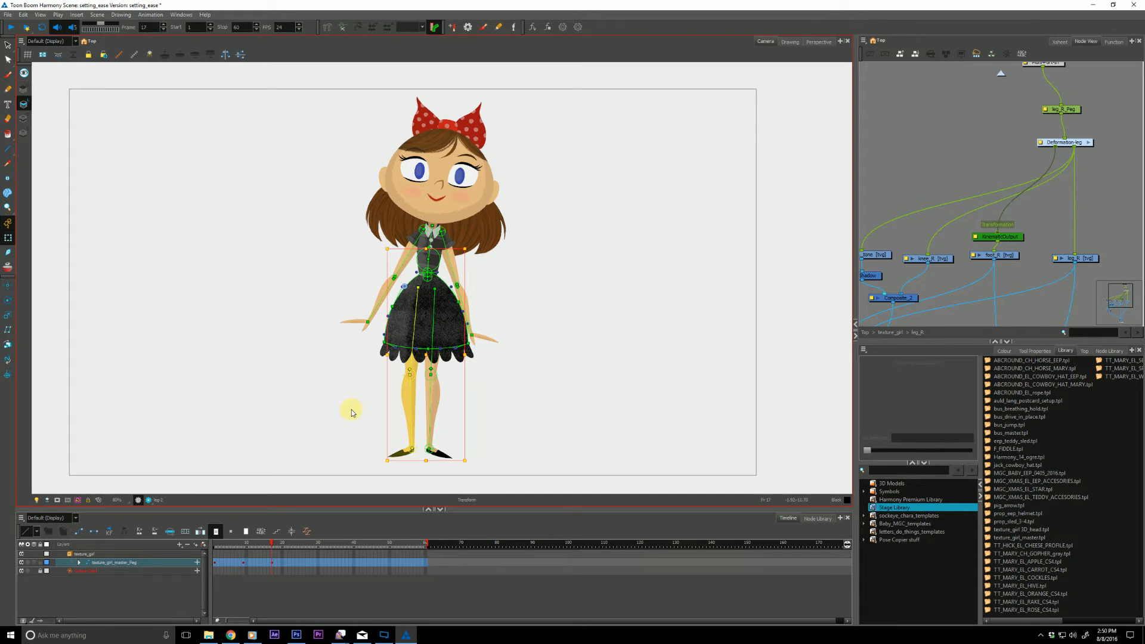
pyautogui.hotkey('ctrl', 'z')
pyautogui.hotkey('ctrl', 'z')
pyautogui.hotkey('ctrl', 'z')
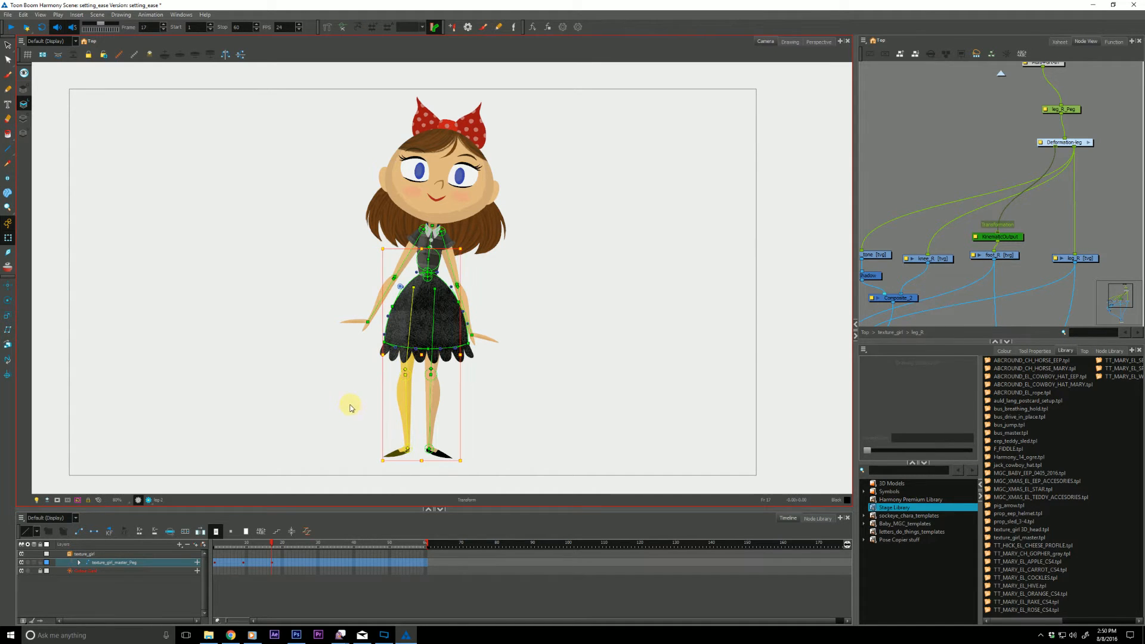
pyautogui.hotkey('ctrl', 'z')
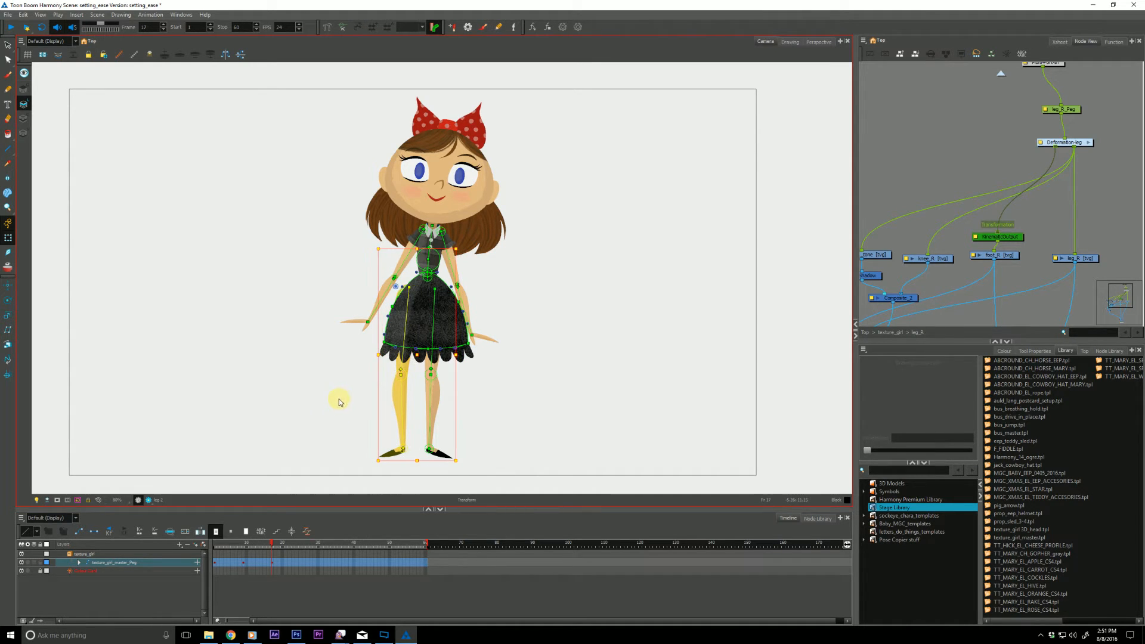
pyautogui.click(339, 402)
pyautogui.click(405, 316)
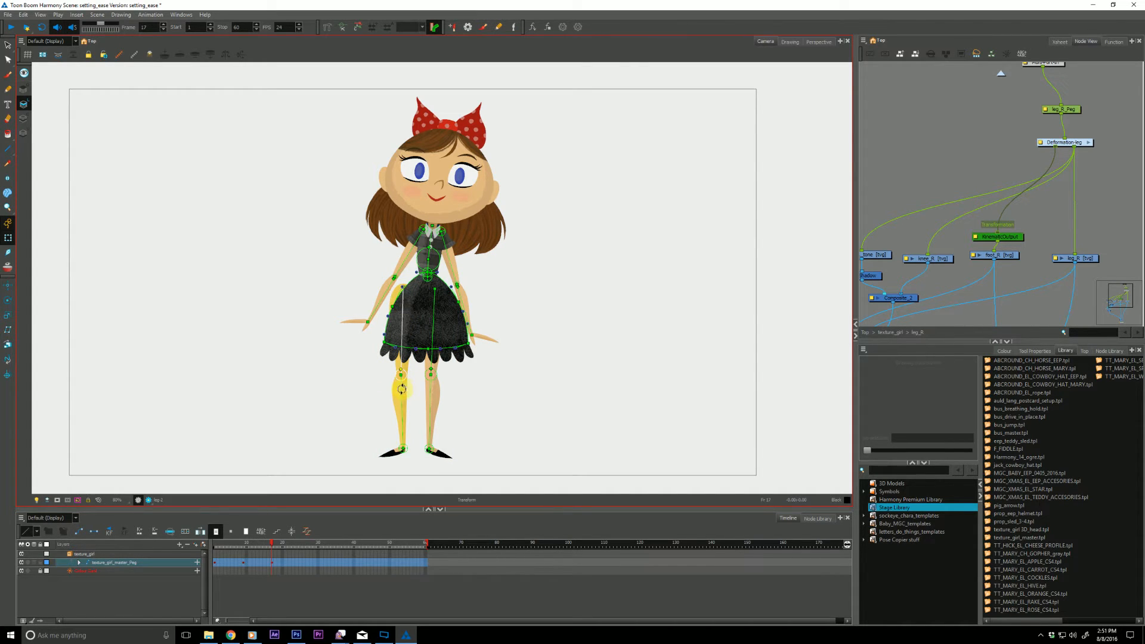
pyautogui.moveTo(401, 389); pyautogui.dragTo(405, 388)
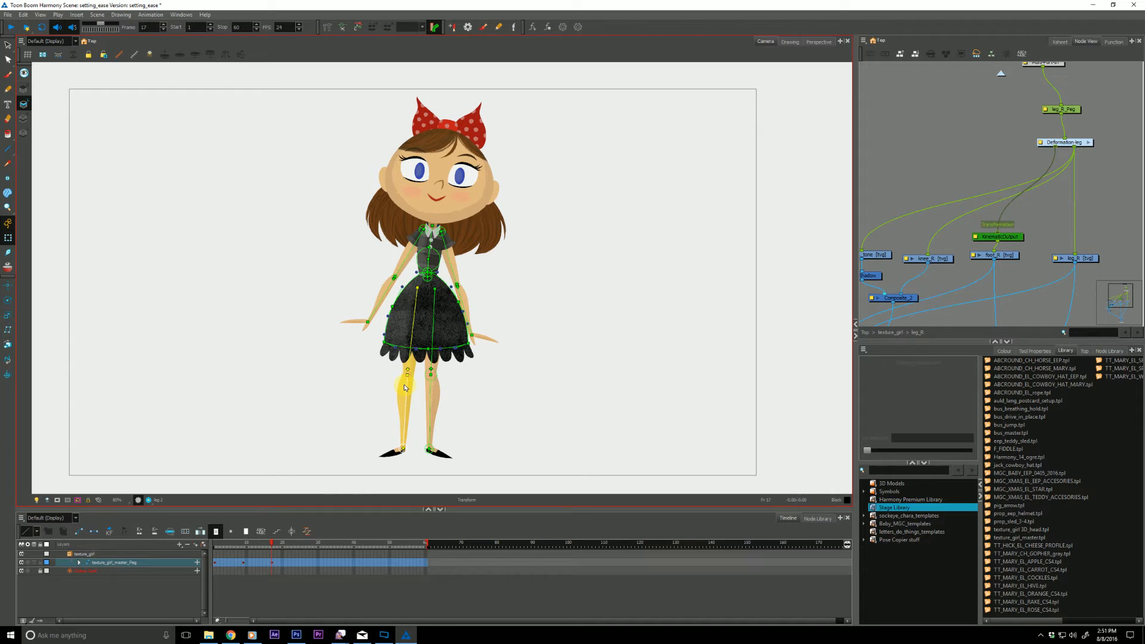
# Step: Pose both arms at frame 17, raising the one on the viewer's left with a bent elbow and turning its hand outward
pyautogui.click(452, 269)
pyautogui.moveTo(405, 260); pyautogui.dragTo(352, 200)
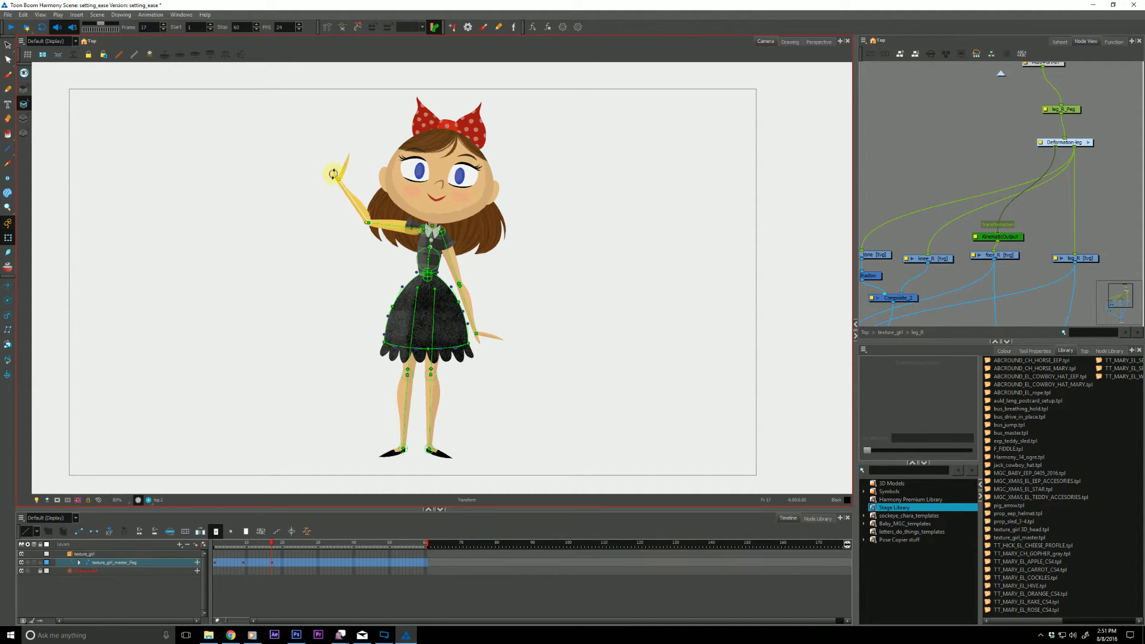
pyautogui.click(333, 173)
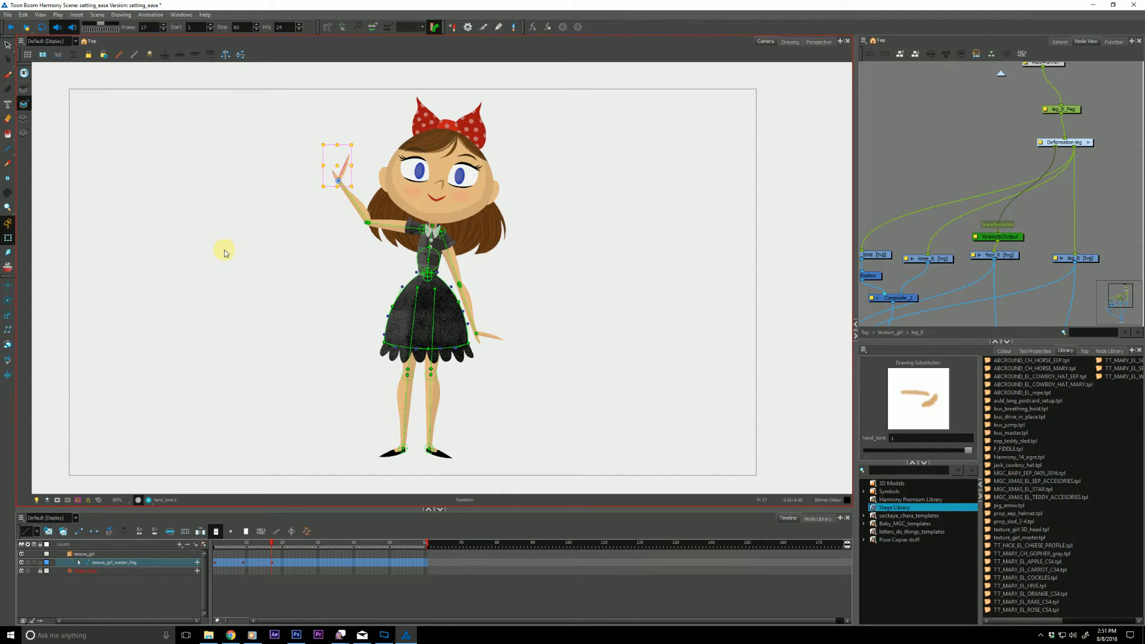
pyautogui.press('Right')
pyautogui.press('Left')
pyautogui.press('/')
pyautogui.moveTo(320, 140)
pyautogui.mouseDown()
pyautogui.moveTo(294, 177)
pyautogui.moveTo(294, 205)
pyautogui.mouseUp()
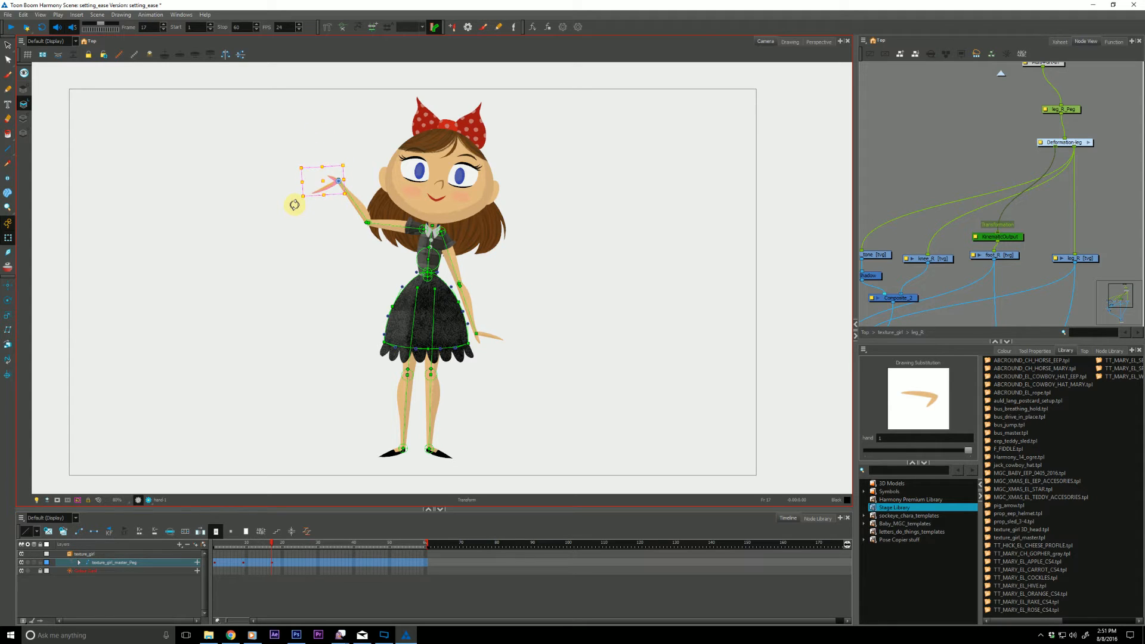
# Step: Tilt the whole head slightly back toward the viewer's left at frame 17
pyautogui.click(422, 204)
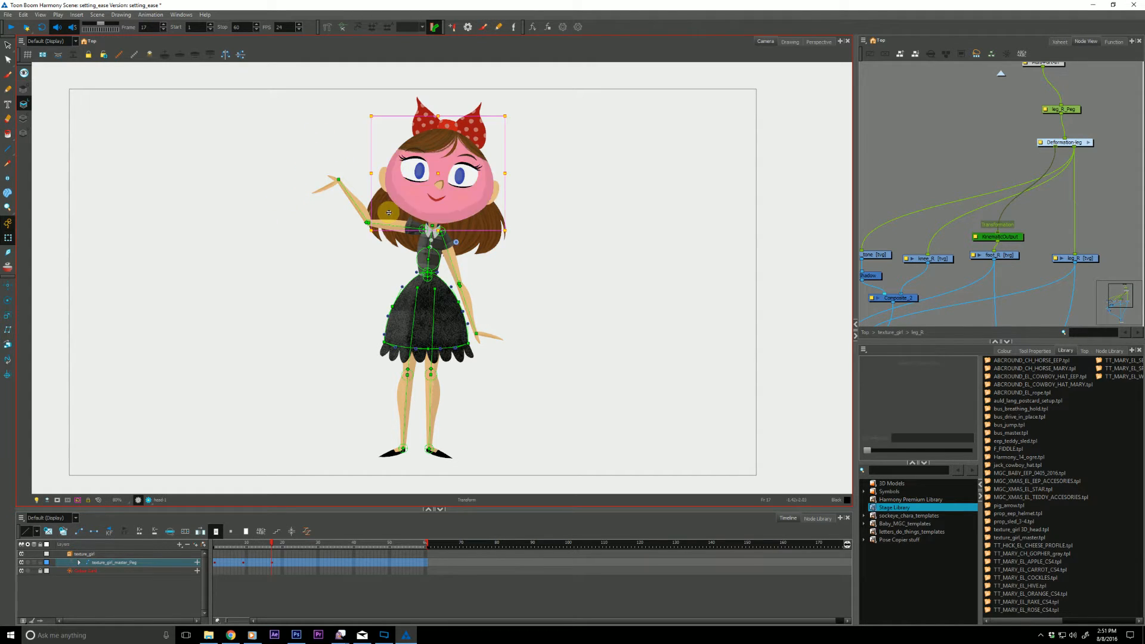
pyautogui.moveTo(330, 68); pyautogui.dragTo(312, 79)
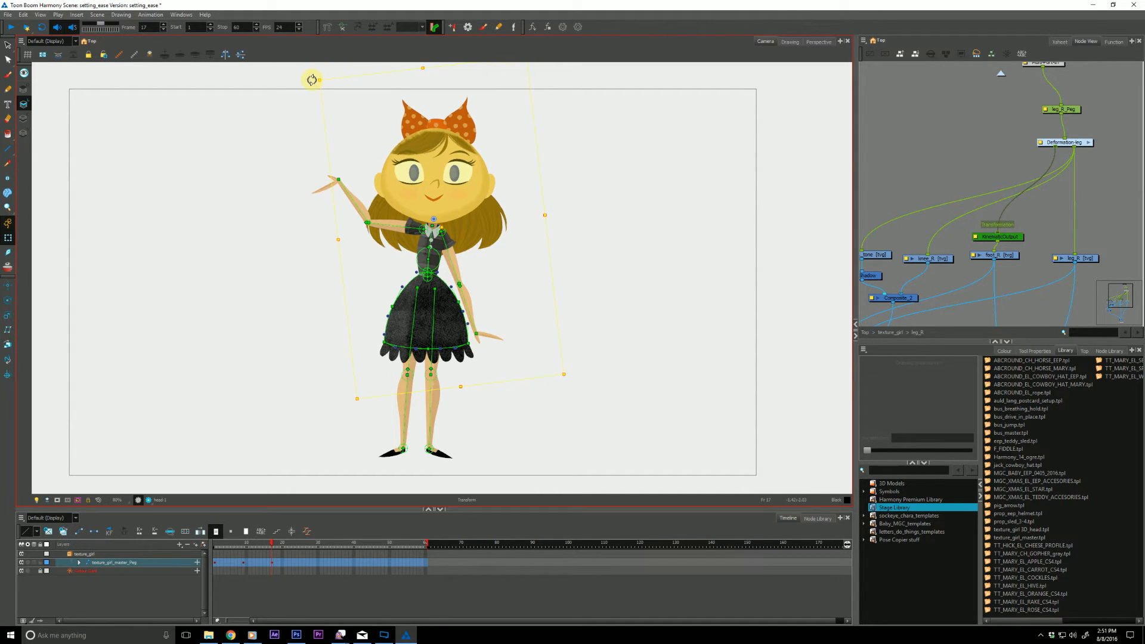
# Step: Flip the straightened arm on the viewer's left vertically, and bend its forearm back up with the hand pointing upward
pyautogui.click(387, 232)
pyautogui.click(353, 201)
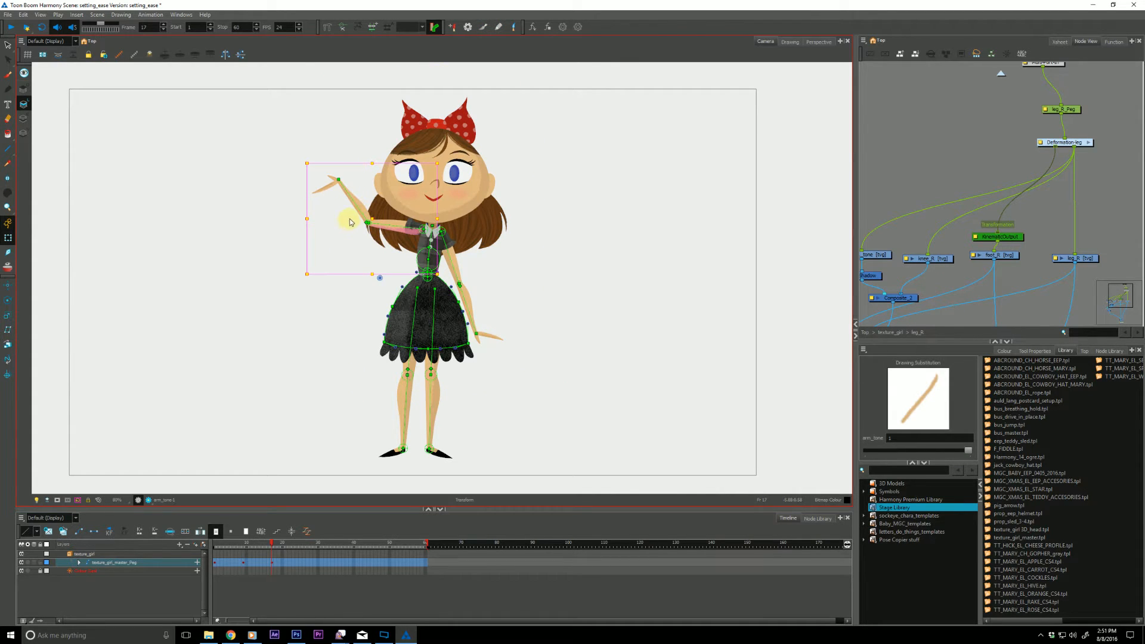
pyautogui.click(356, 204)
pyautogui.moveTo(354, 203); pyautogui.dragTo(310, 243)
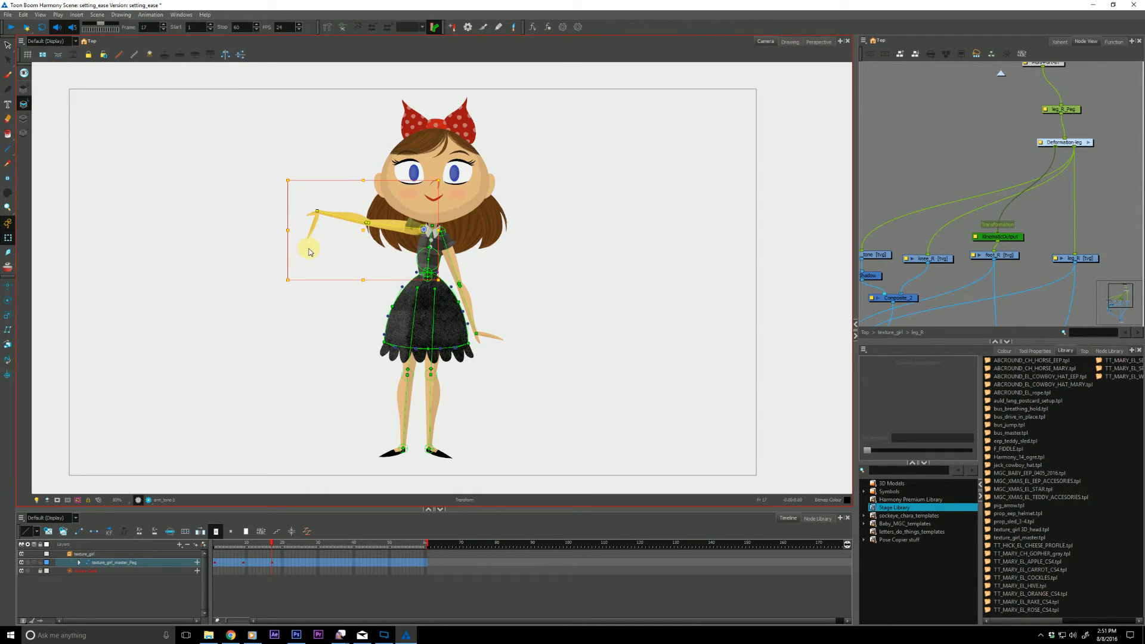
pyautogui.press('4')
pyautogui.press('4')
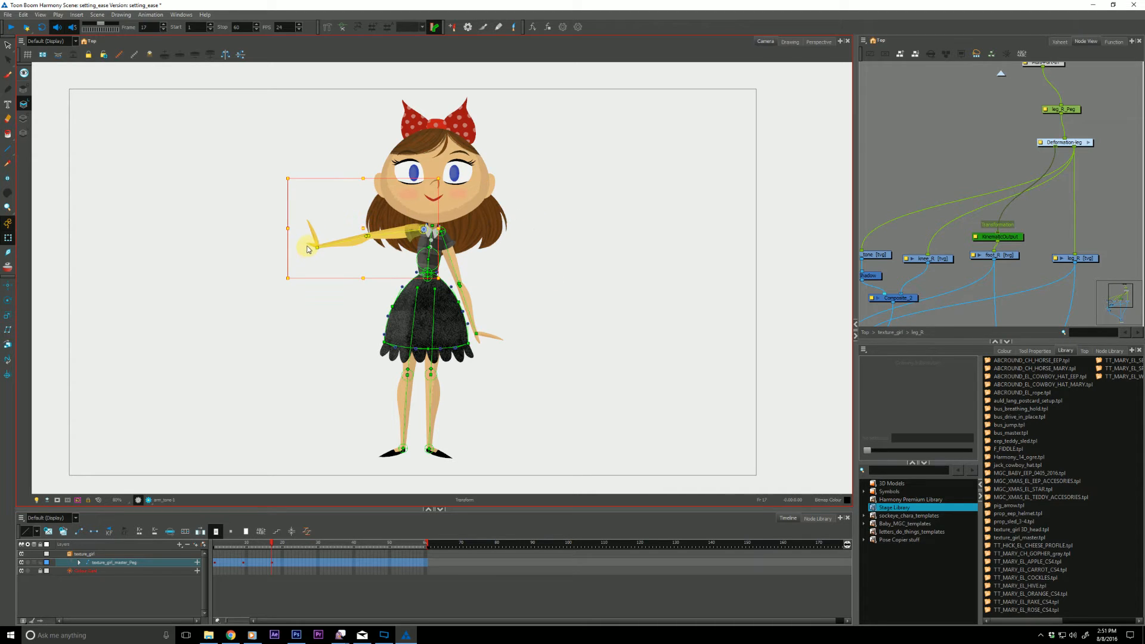
pyautogui.click(390, 233)
pyautogui.moveTo(390, 233); pyautogui.dragTo(351, 210)
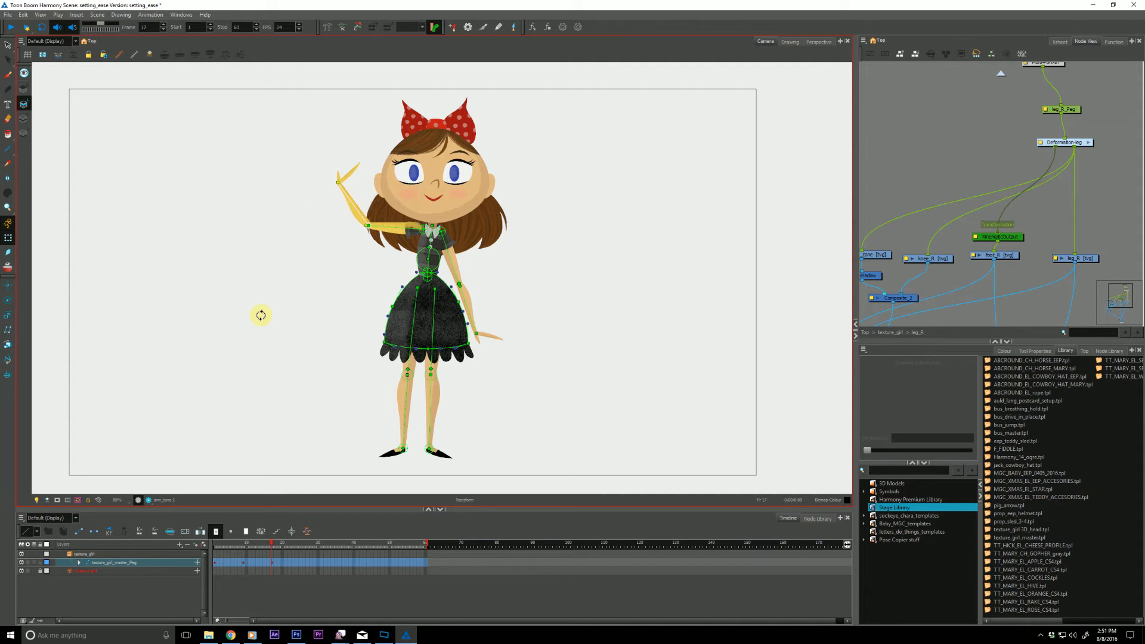
# Step: Undo the vertical flip of the arm on the viewer's left and the forearm bend made with it
pyautogui.hotkey('ctrl', 'z')
pyautogui.hotkey('ctrl', 'z')
pyautogui.hotkey('ctrl', 'z')
pyautogui.hotkey('ctrl', 'z')
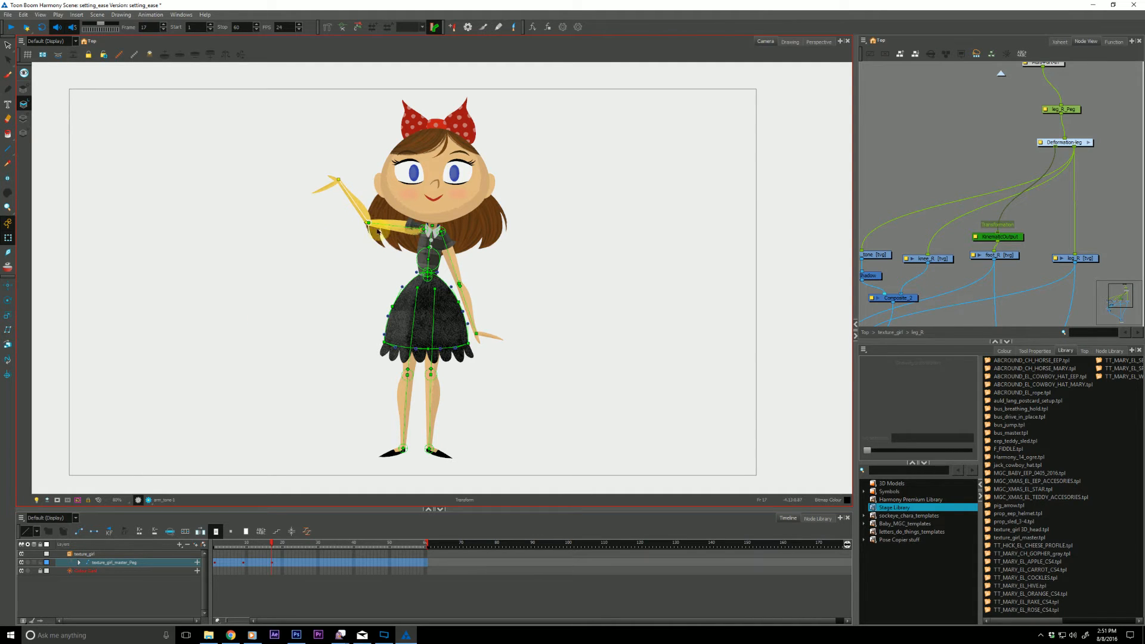
# Step: Rotate the sleeve on the viewer's left at frame 17 so it lines up with the raised upper arm
pyautogui.hotkey('alt', 'z')
pyautogui.click(412, 247)
pyautogui.click(411, 247)
pyautogui.click(411, 247)
pyautogui.click(412, 247)
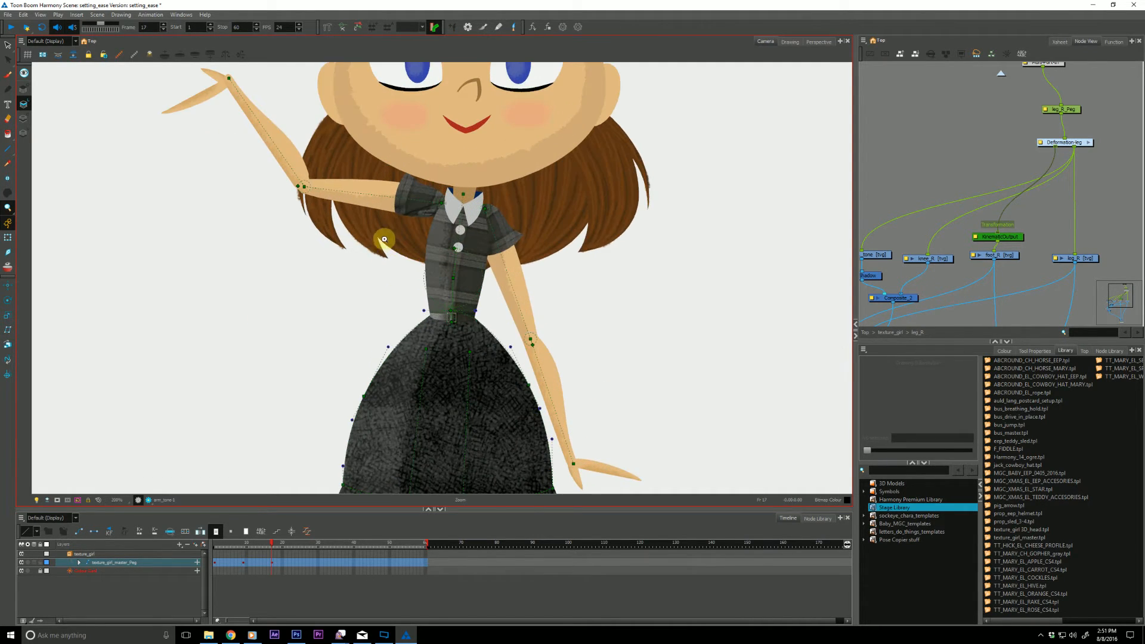
pyautogui.moveTo(384, 258); pyautogui.dragTo(395, 288)
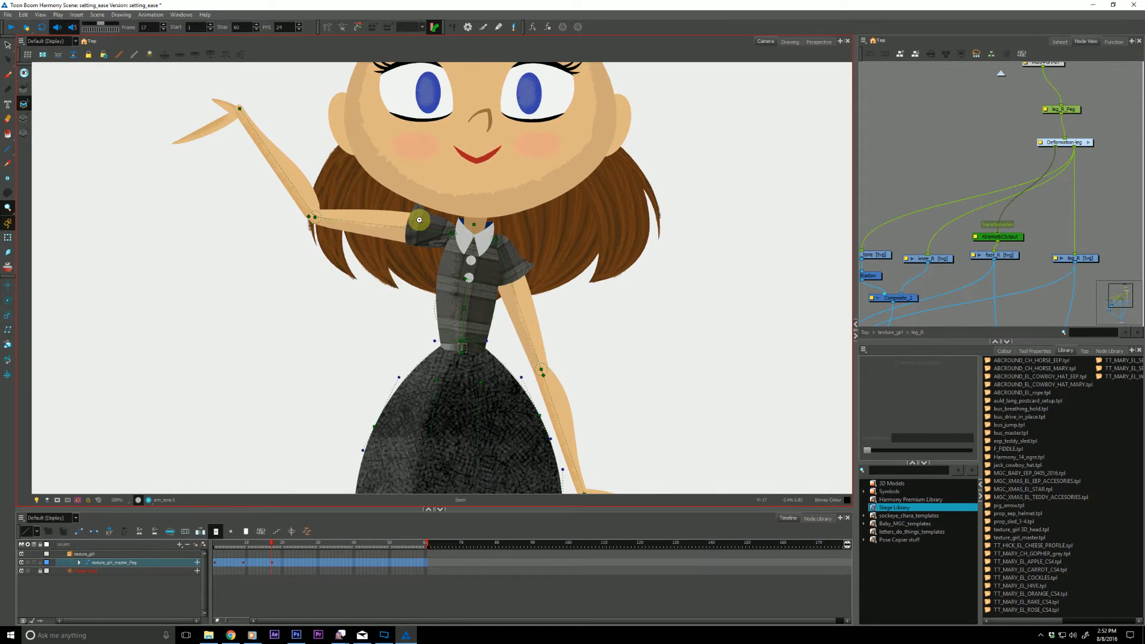
pyautogui.click(419, 220)
pyautogui.hotkey('shift', 't')
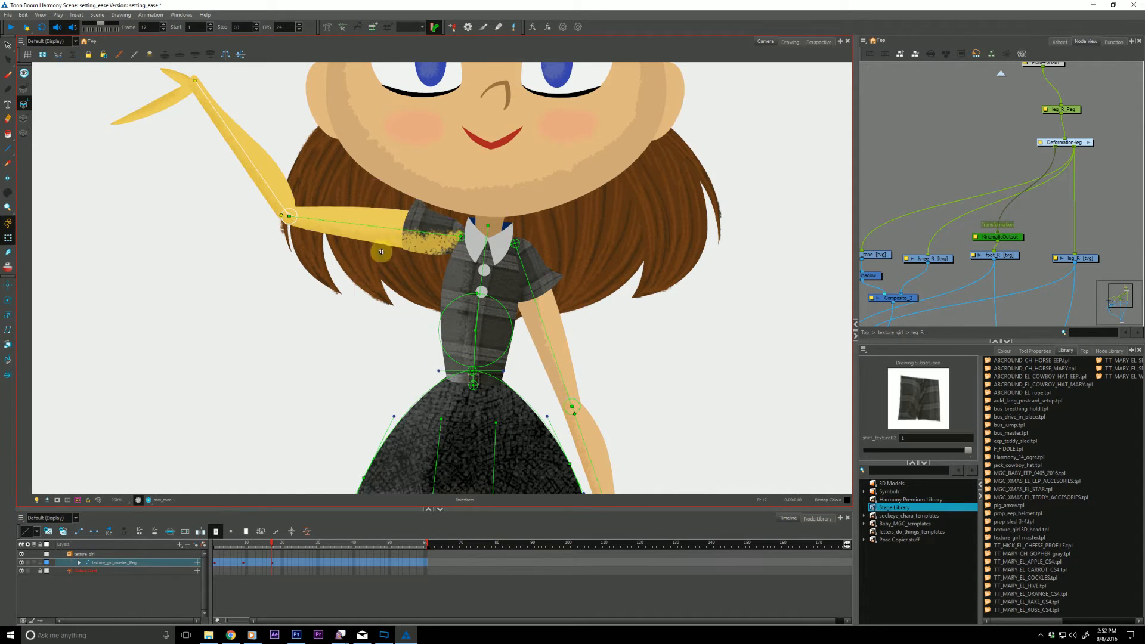
pyautogui.click(381, 252)
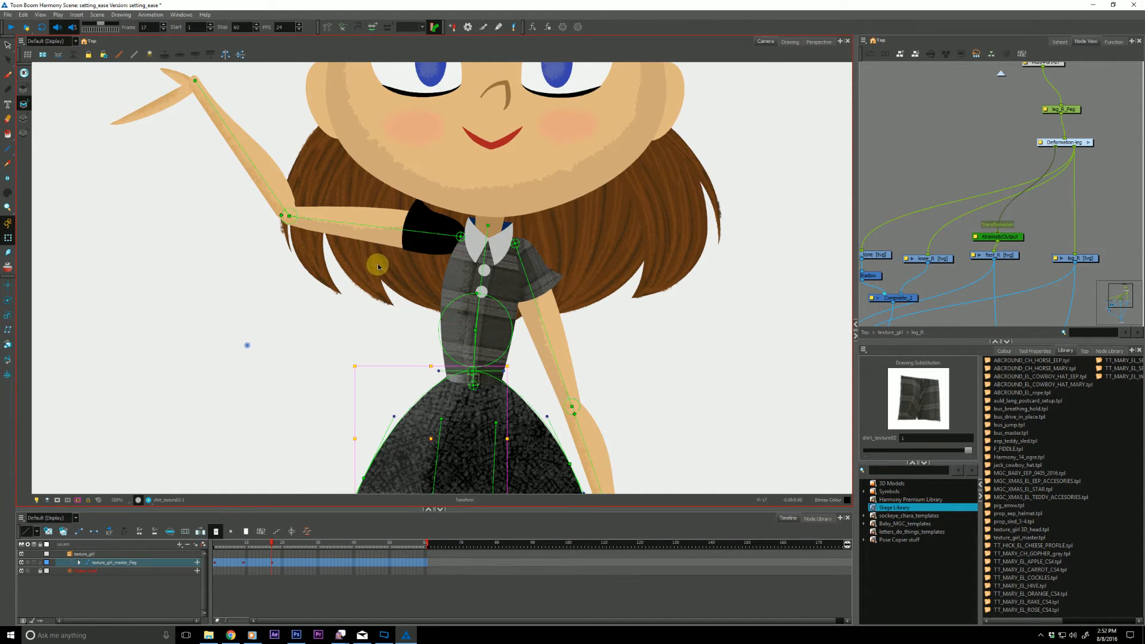
pyautogui.click(376, 269)
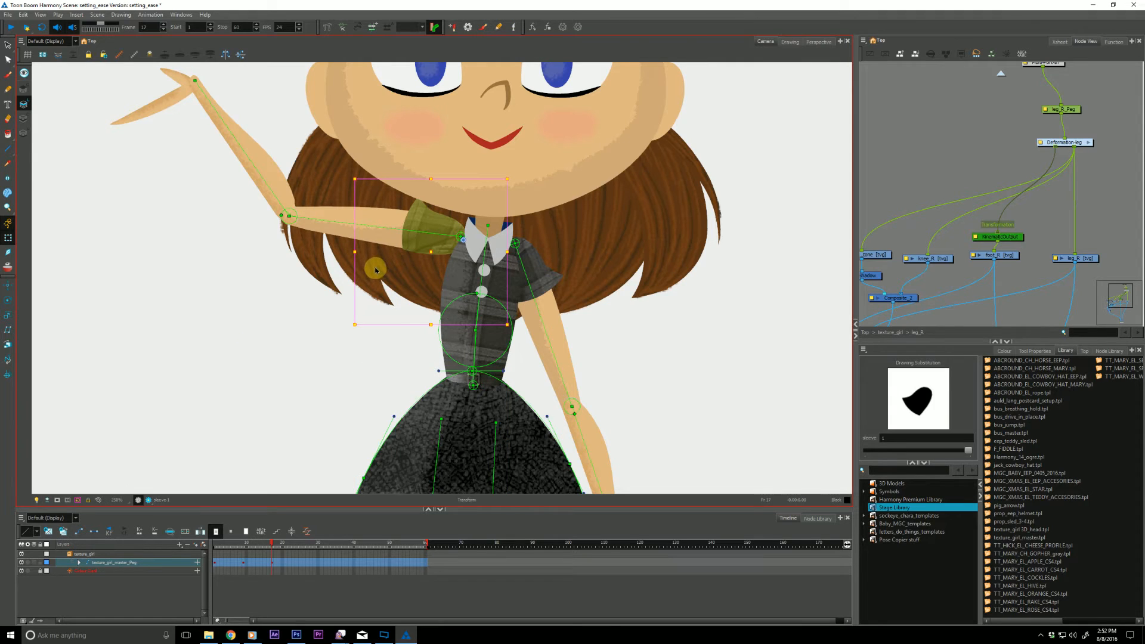
pyautogui.press('4')
pyautogui.press('4')
pyautogui.press('5')
pyautogui.moveTo(346, 298); pyautogui.dragTo(333, 258)
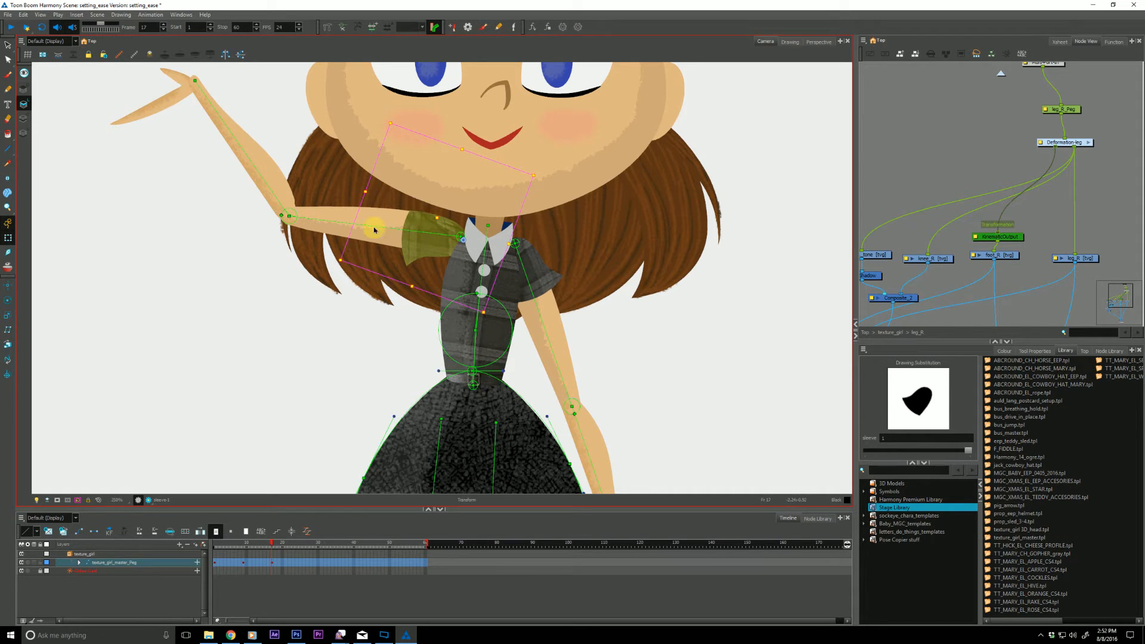
# Step: Nudge the hand of the raised arm slightly upward on its wrist at frame 17
pyautogui.press('space')
pyautogui.scroll(-2, 282, 287)
pyautogui.moveTo(258, 300); pyautogui.dragTo(305, 312)
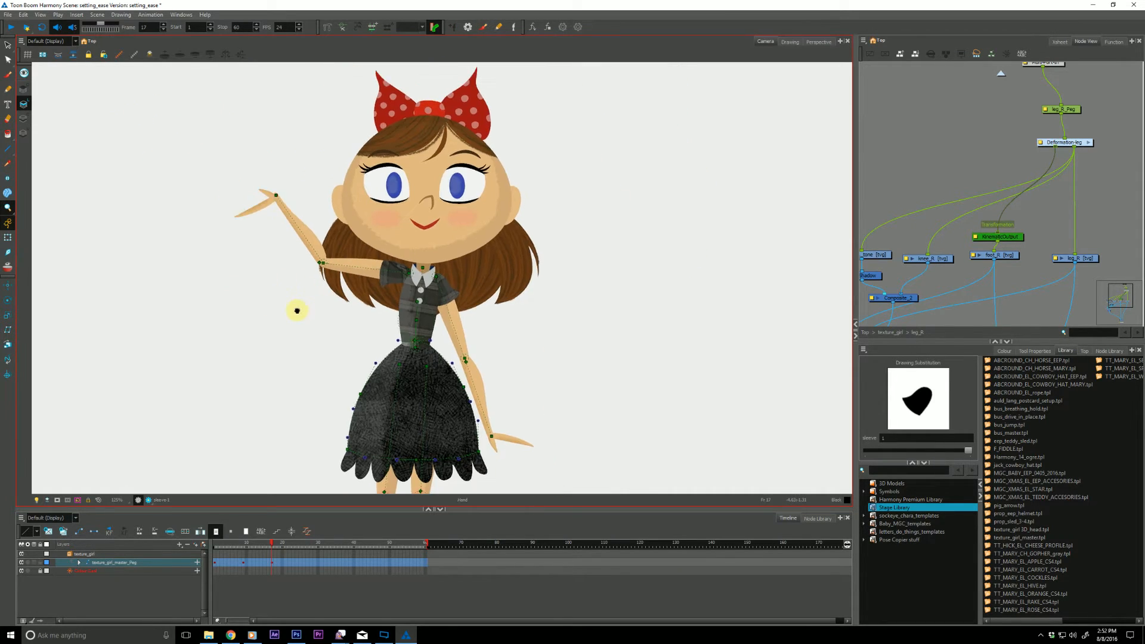
pyautogui.click(276, 246)
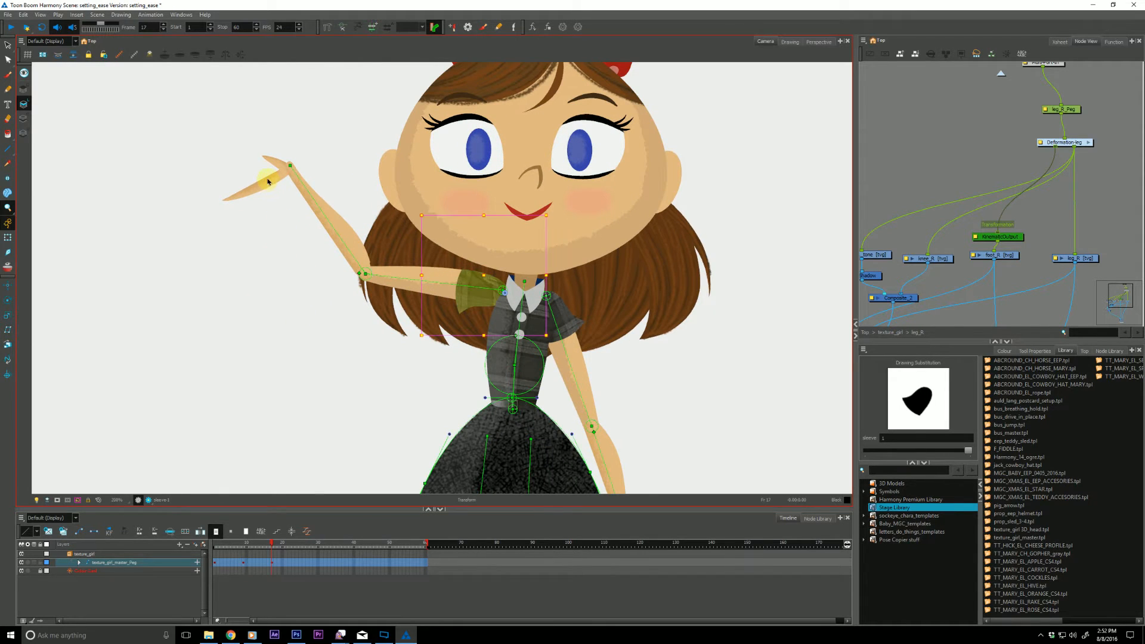
pyautogui.hotkey('shift', 't')
pyautogui.click(263, 181)
pyautogui.click(250, 189)
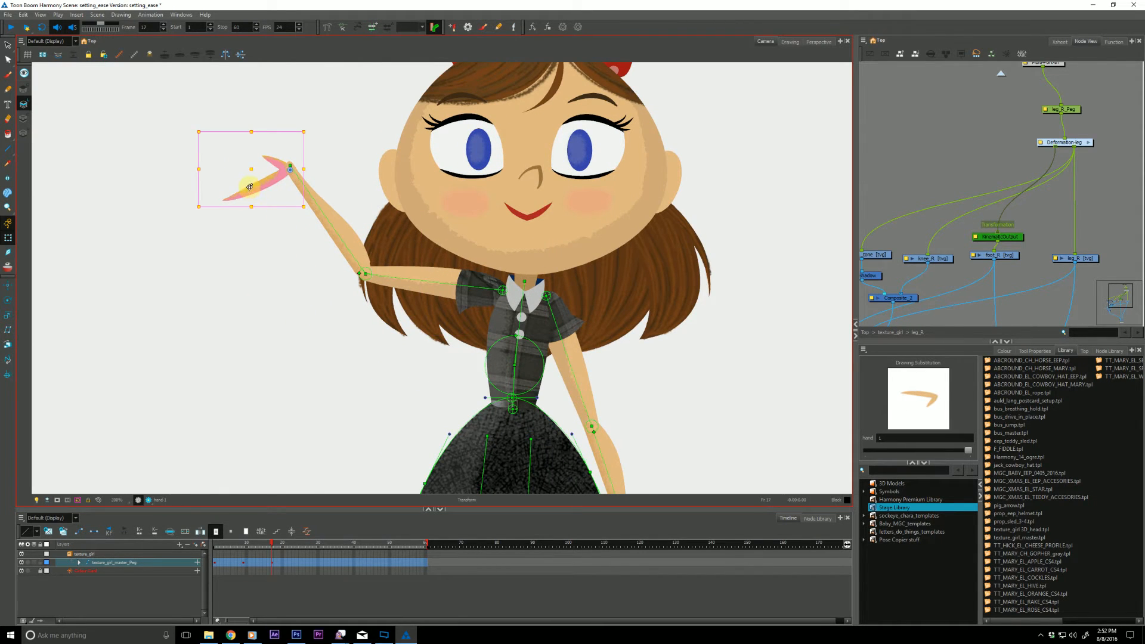
pyautogui.moveTo(250, 187); pyautogui.dragTo(249, 179)
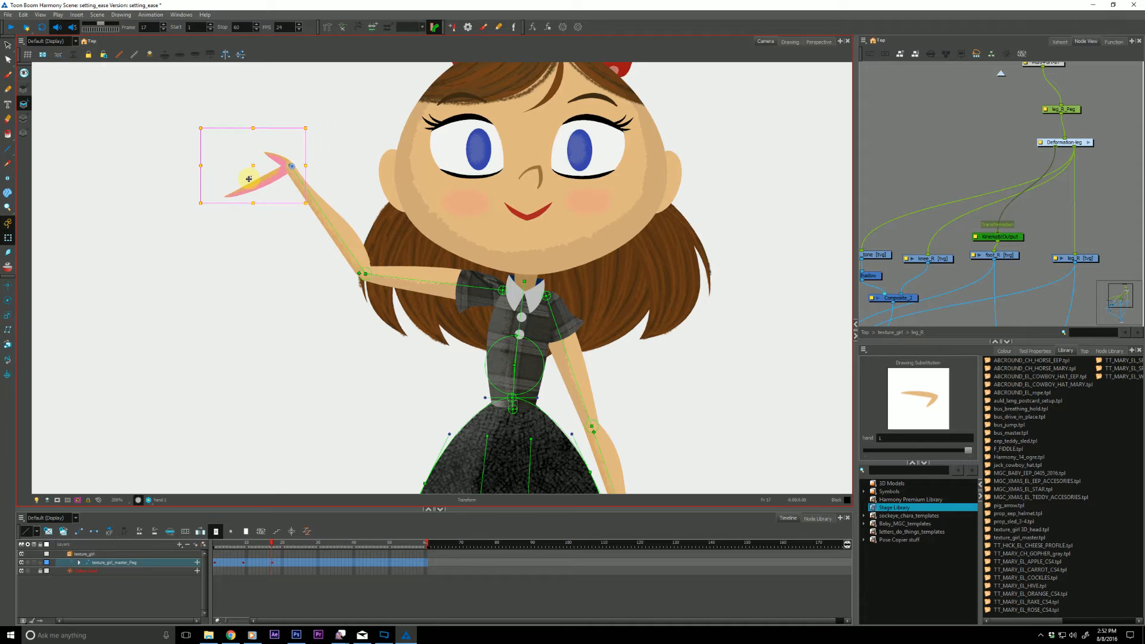
# Step: Compare the puppet's poses by flipping back and forth through the keyframes from frame 1
pyautogui.hotkey('ctrl', 'alt', 'space')
pyautogui.keyDown('ctrl'); pyautogui.keyDown('alt'); pyautogui.click(216, 319); pyautogui.keyUp('alt'); pyautogui.keyUp('ctrl')
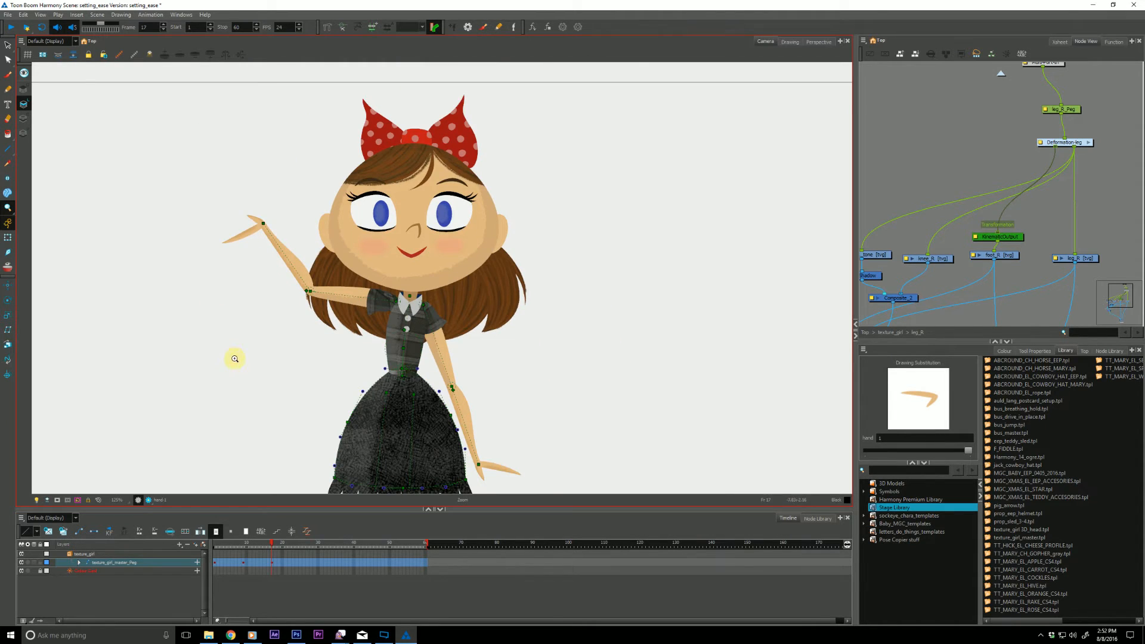
pyautogui.keyDown('alt'); pyautogui.click(232, 358); pyautogui.keyUp('alt')
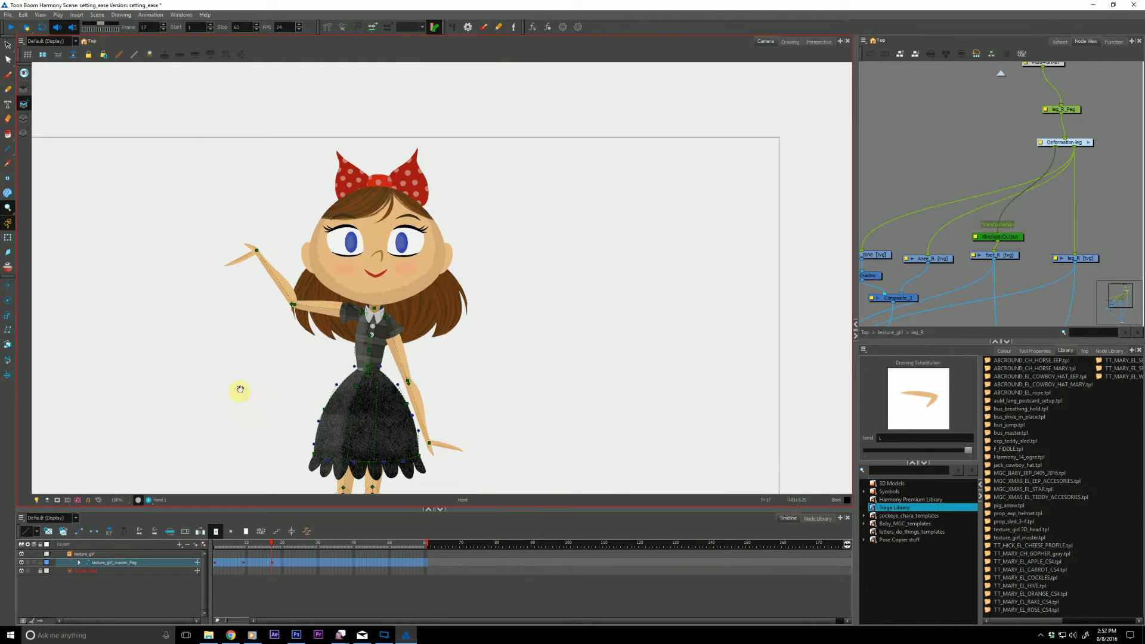
pyautogui.moveTo(240, 389); pyautogui.dragTo(280, 289)
pyautogui.click(216, 543)
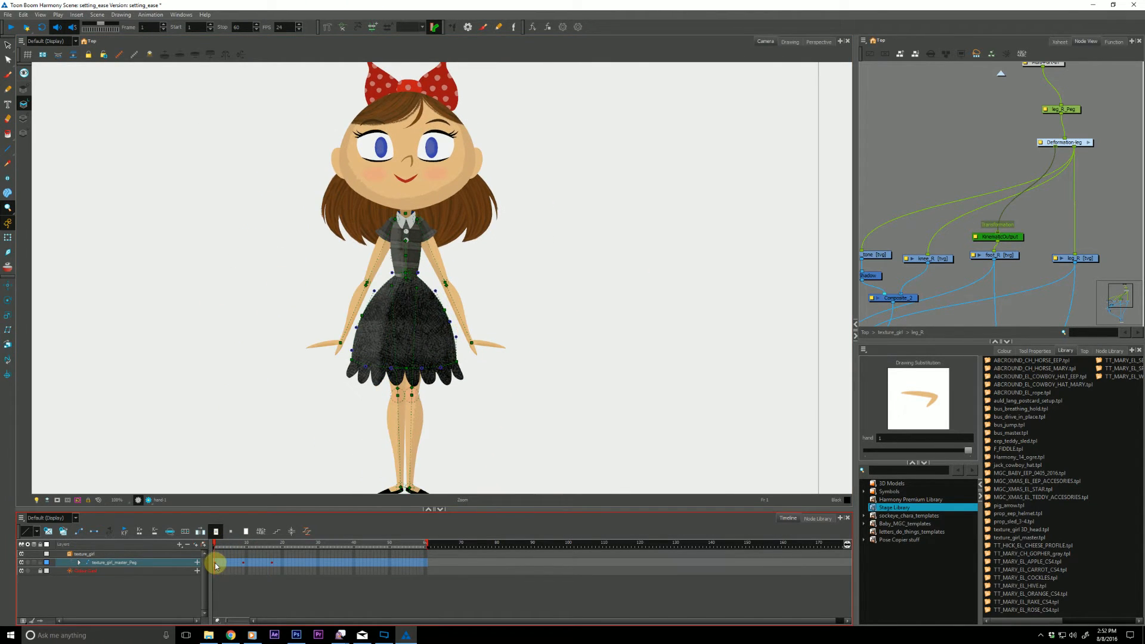
pyautogui.click(216, 563)
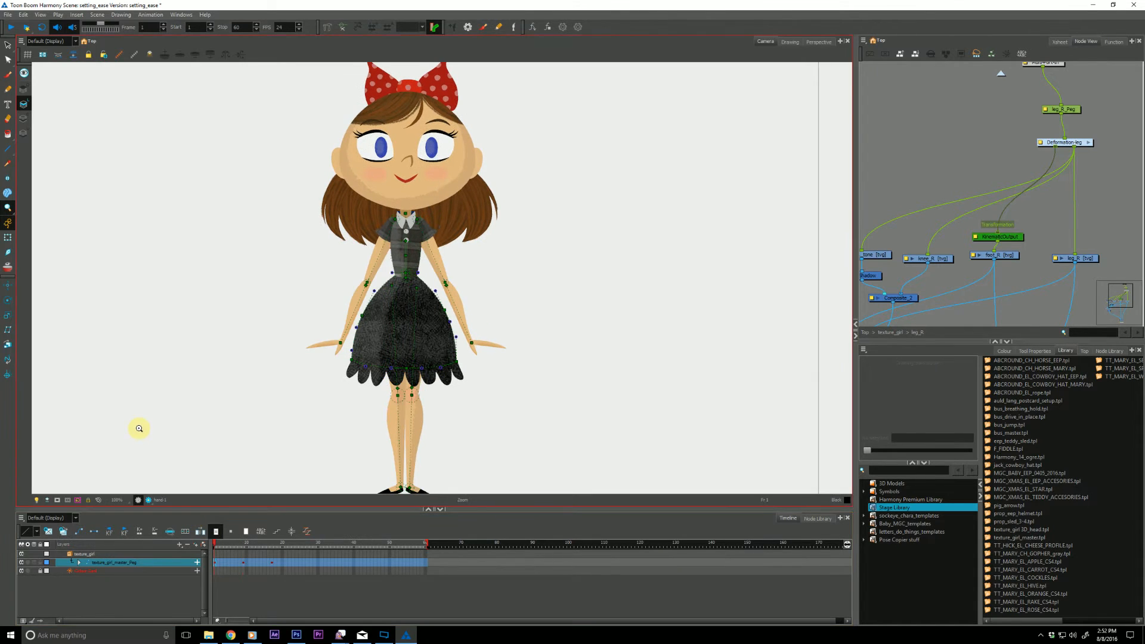
pyautogui.press("'")
pyautogui.press(';')
pyautogui.press("'")
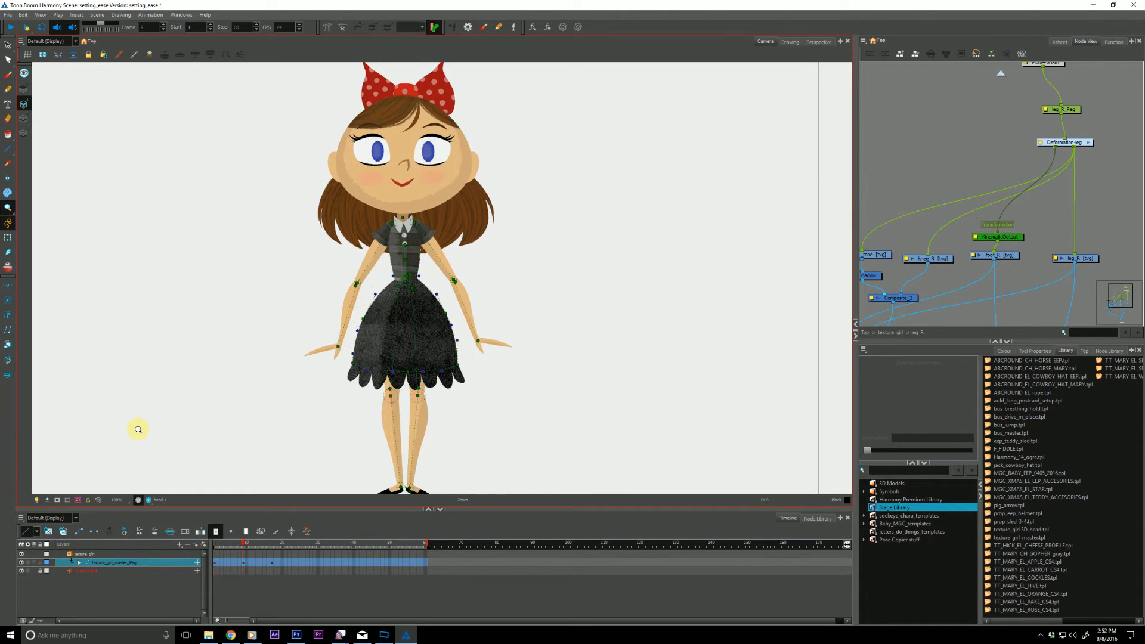
pyautogui.press(';')
pyautogui.press("'")
pyautogui.press(';')
pyautogui.press("'")
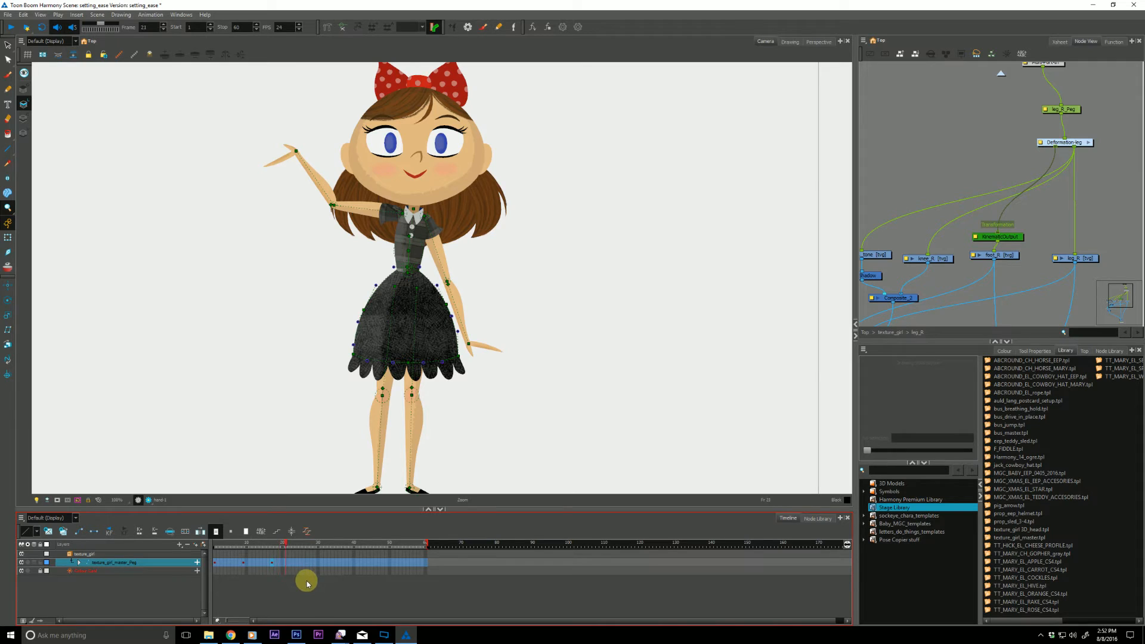
# Step: Add a keyframe at frame 25 on the texture_girl master peg to hold the current pose, and return to frame 17
pyautogui.click(303, 570)
pyautogui.moveTo(246, 419); pyautogui.dragTo(249, 410)
pyautogui.click(271, 542)
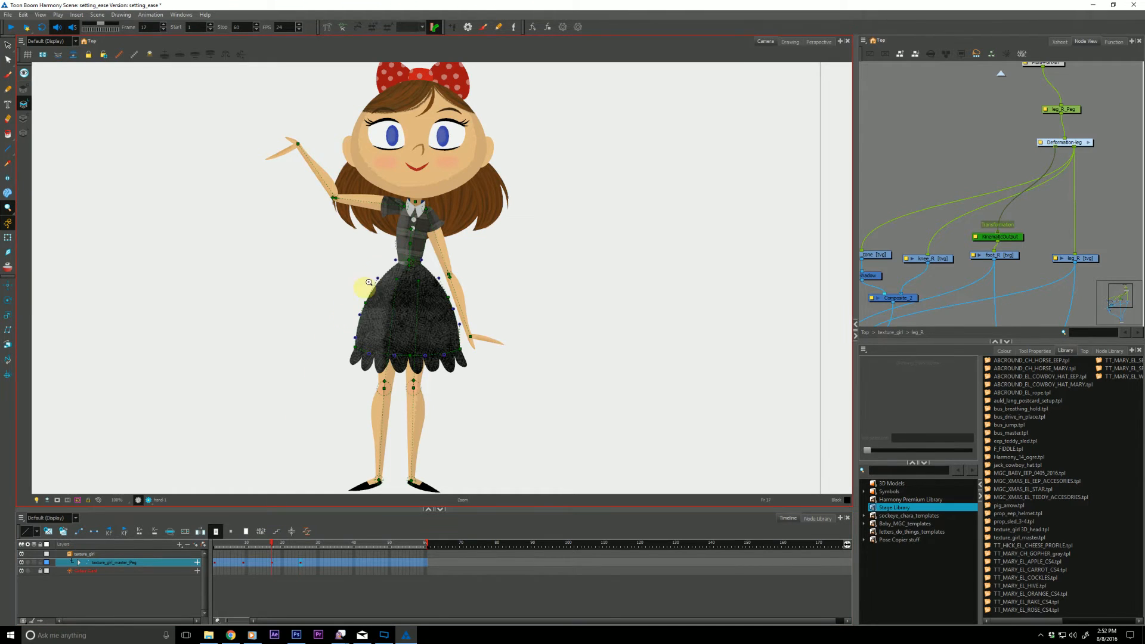
# Step: Raise the whole upper body slightly at frame 17 and lean the torso a little toward the viewer's right
pyautogui.hotkey('shift', 't')
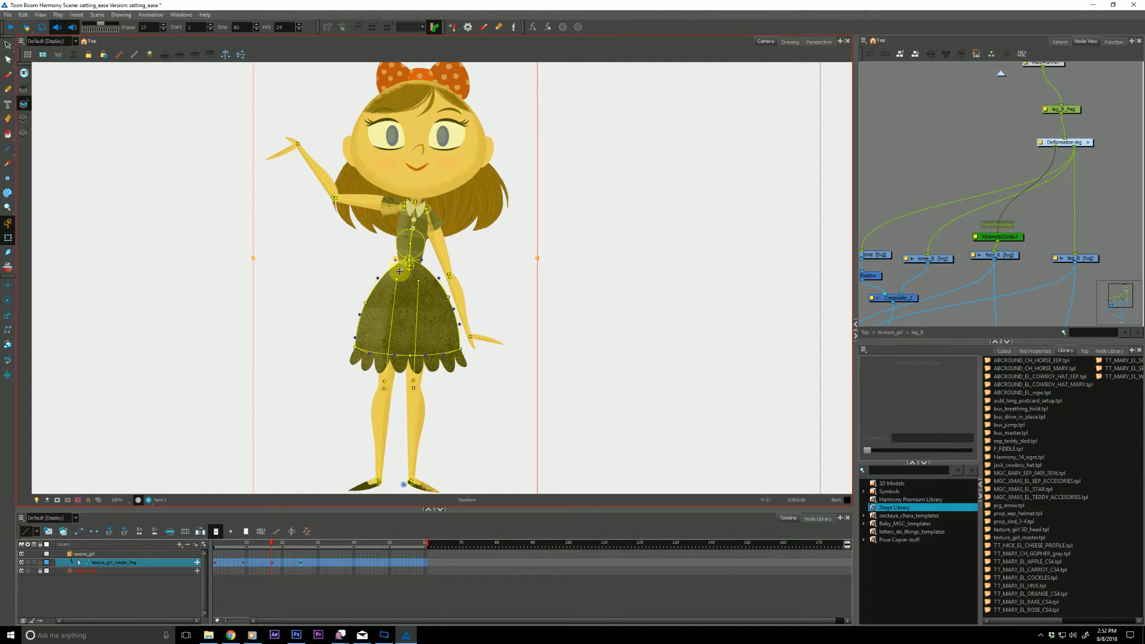
pyautogui.click(402, 226)
pyautogui.press('b')
pyautogui.press('b')
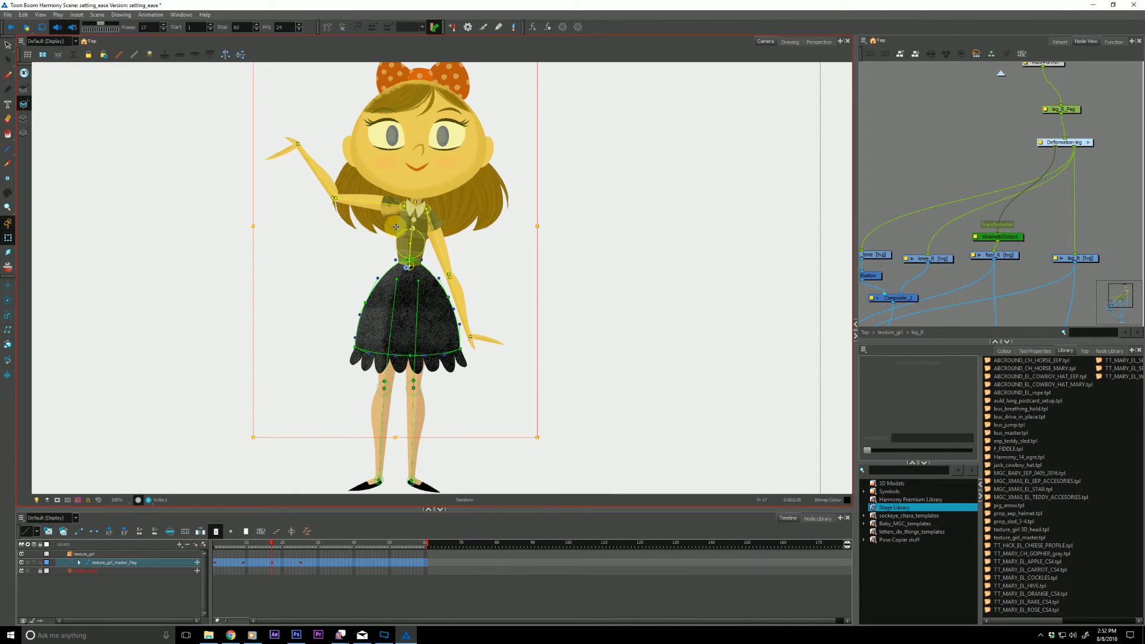
pyautogui.moveTo(394, 225); pyautogui.dragTo(397, 221)
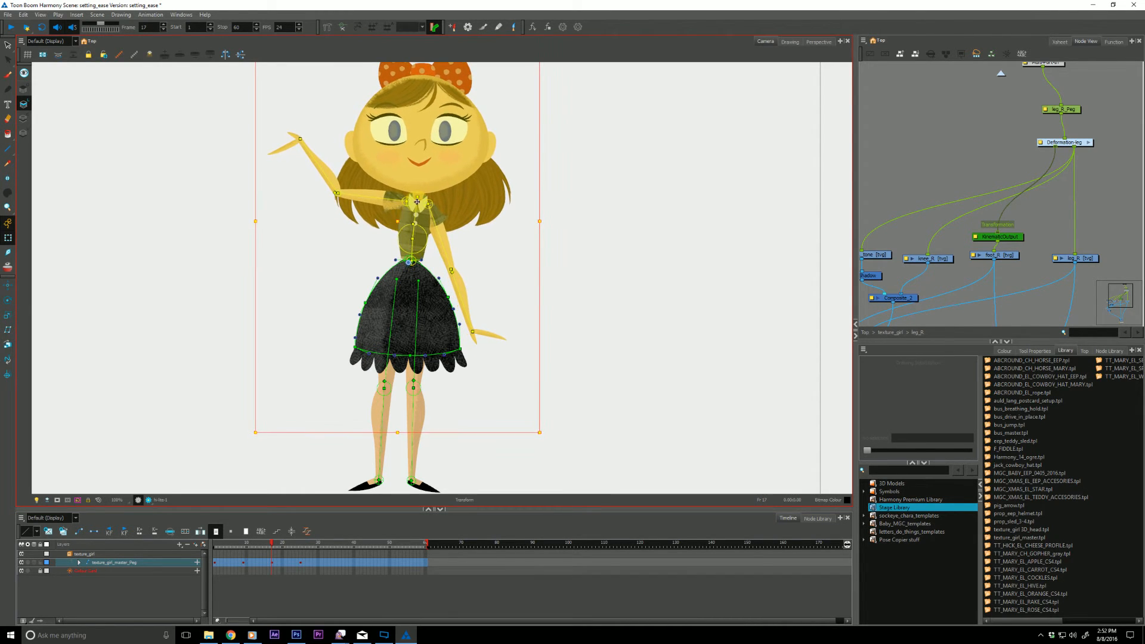
pyautogui.click(417, 203)
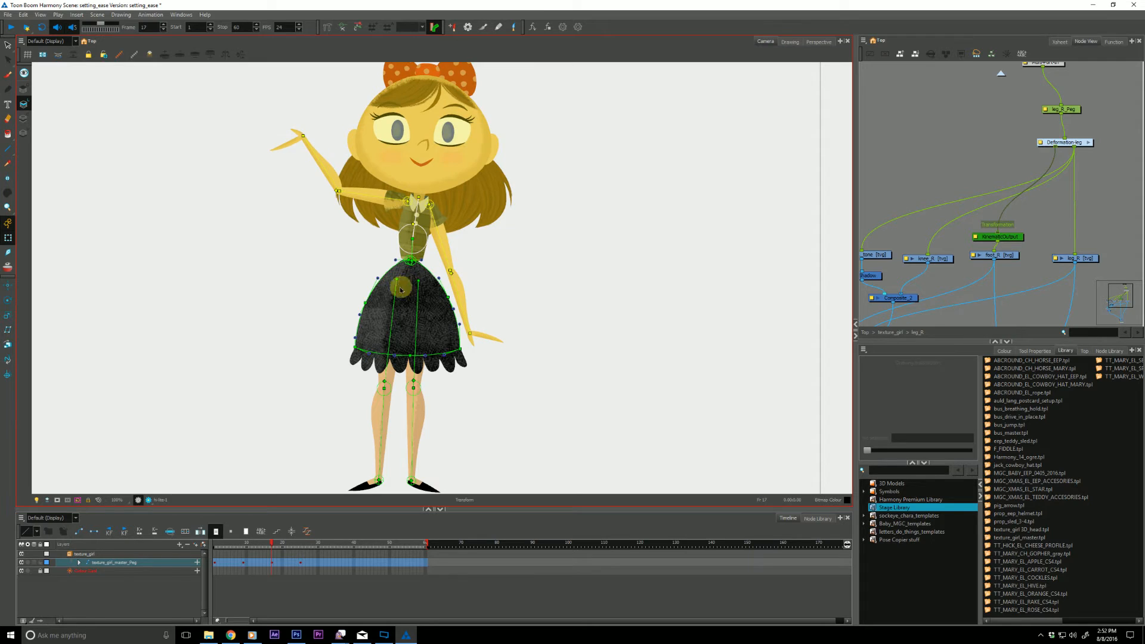
# Step: Shift the dress skirt slightly up and toward the viewer's right at frame 17 to follow the raised waist
pyautogui.click(389, 305)
pyautogui.moveTo(398, 311); pyautogui.dragTo(400, 306)
pyautogui.press('space')
pyautogui.moveTo(327, 392); pyautogui.dragTo(339, 360)
# Step: Raise the upper ends of both legs slightly at frame 17 to stretch them up under the skirt
pyautogui.click(396, 364)
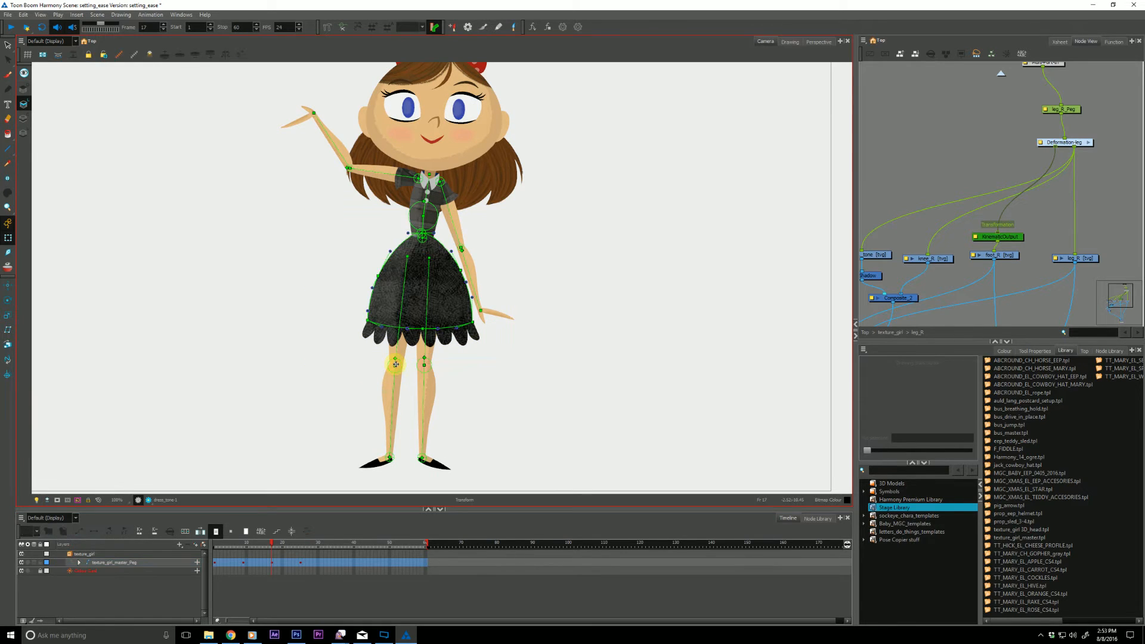
pyautogui.click(397, 362)
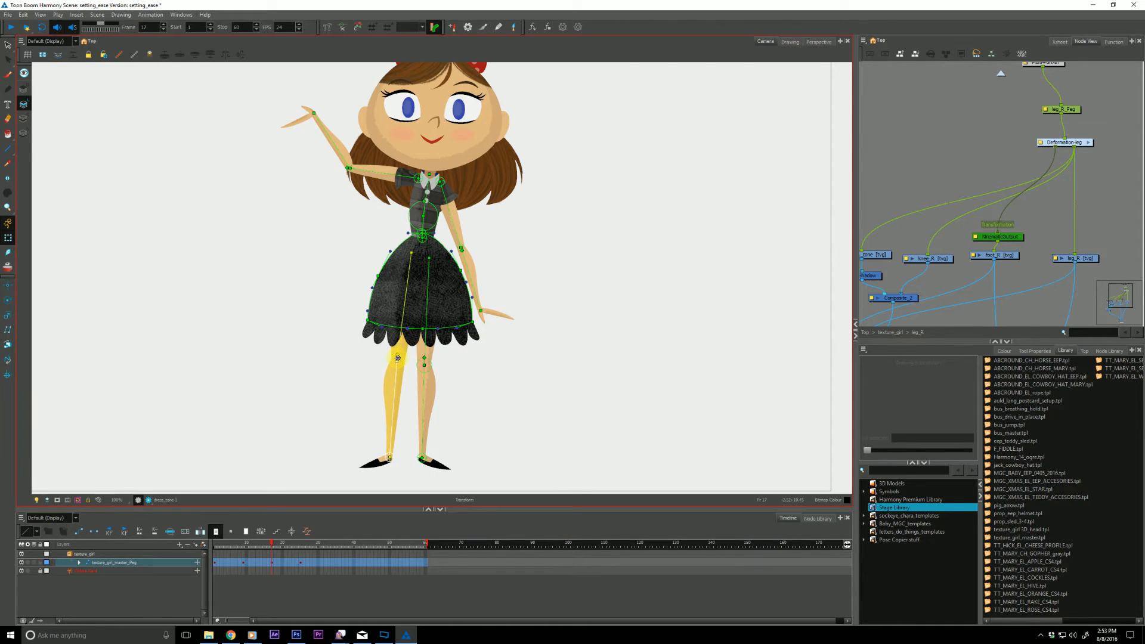
pyautogui.click(424, 359)
pyautogui.moveTo(425, 359); pyautogui.dragTo(424, 358)
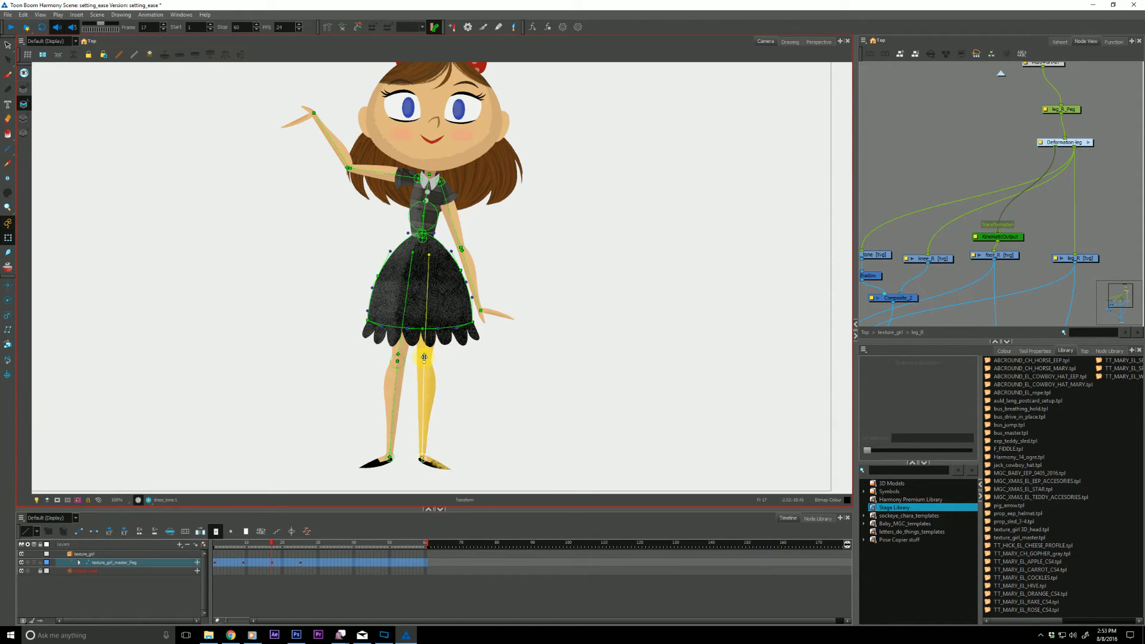
# Step: Exaggerate the arms at frame 17, swinging the lowered one slightly inward, raising the other's upper arm and rotating its forearm outward
pyautogui.click(454, 225)
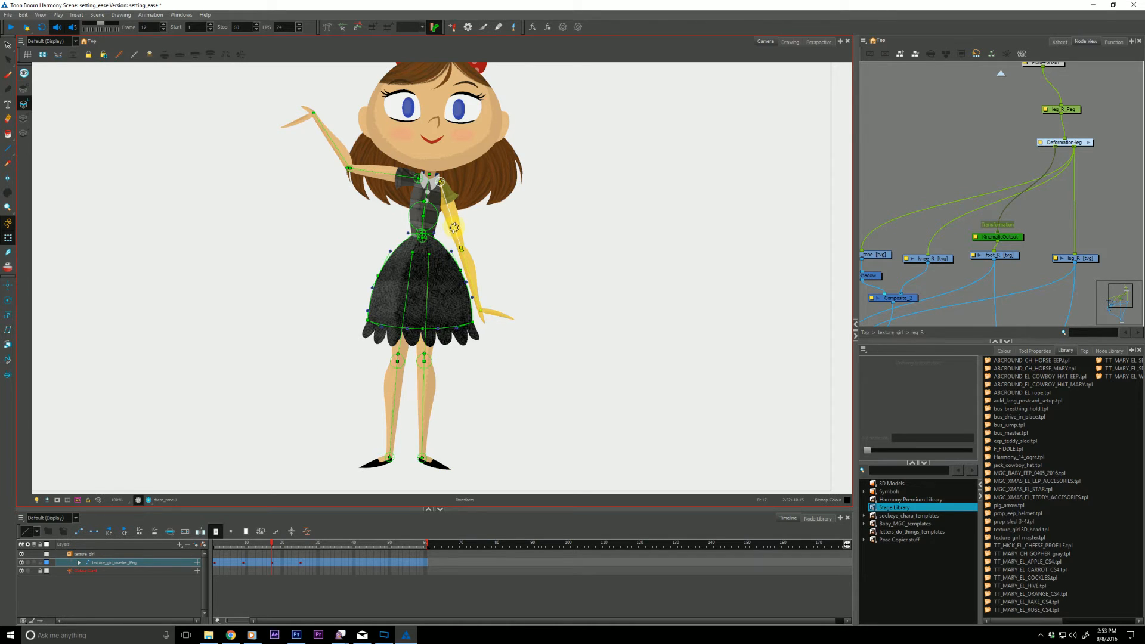
pyautogui.moveTo(377, 172); pyautogui.dragTo(377, 169)
pyautogui.click(334, 138)
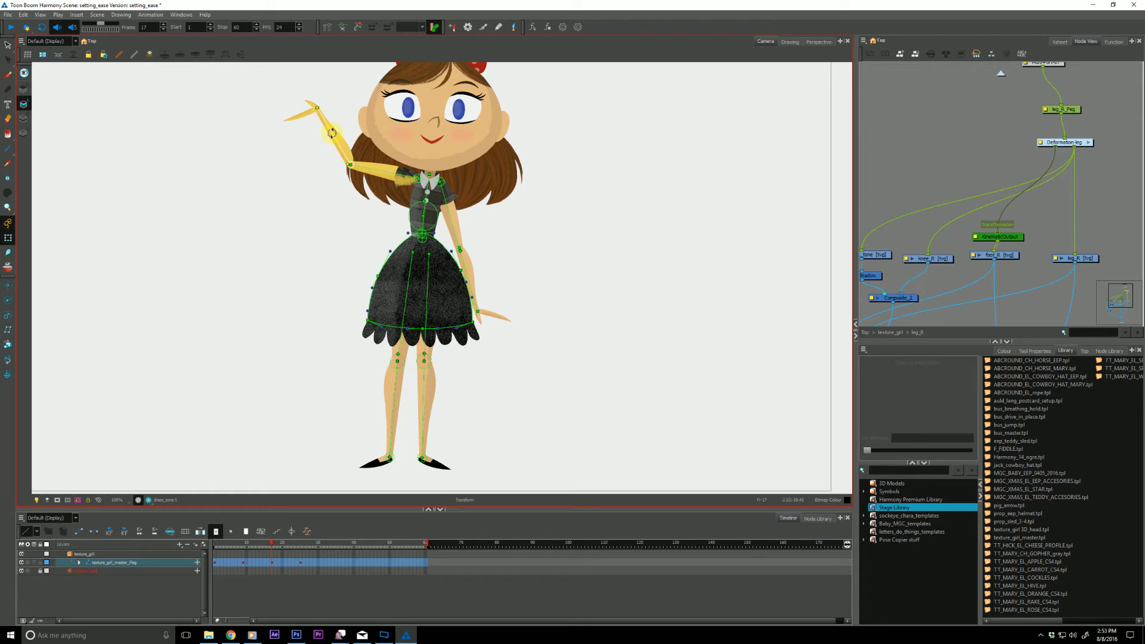
pyautogui.moveTo(333, 133); pyautogui.dragTo(292, 124)
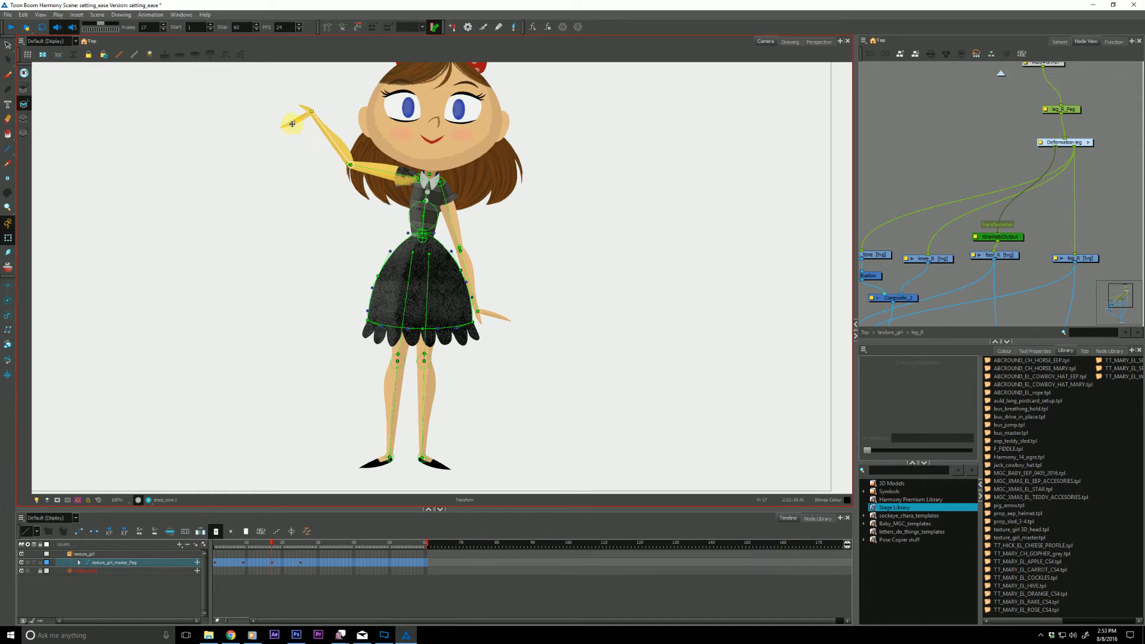
pyautogui.click(275, 132)
pyautogui.press('b')
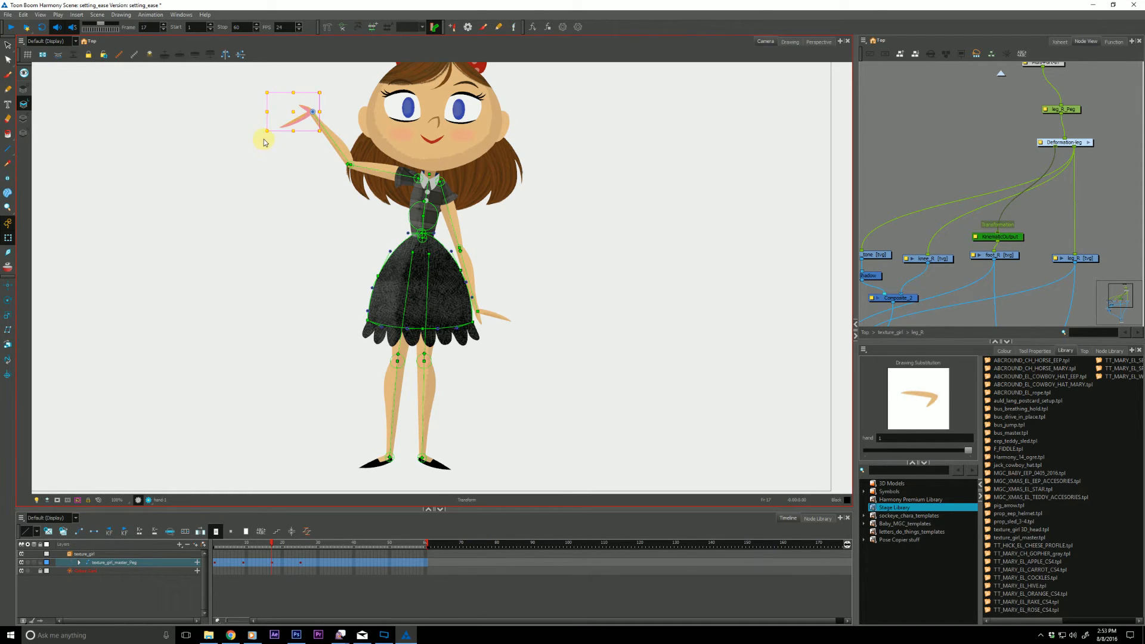
# Step: Tilt the whole head slightly farther toward the viewer's left at frame 17
pyautogui.click(402, 145)
pyautogui.moveTo(270, 187); pyautogui.dragTo(271, 281)
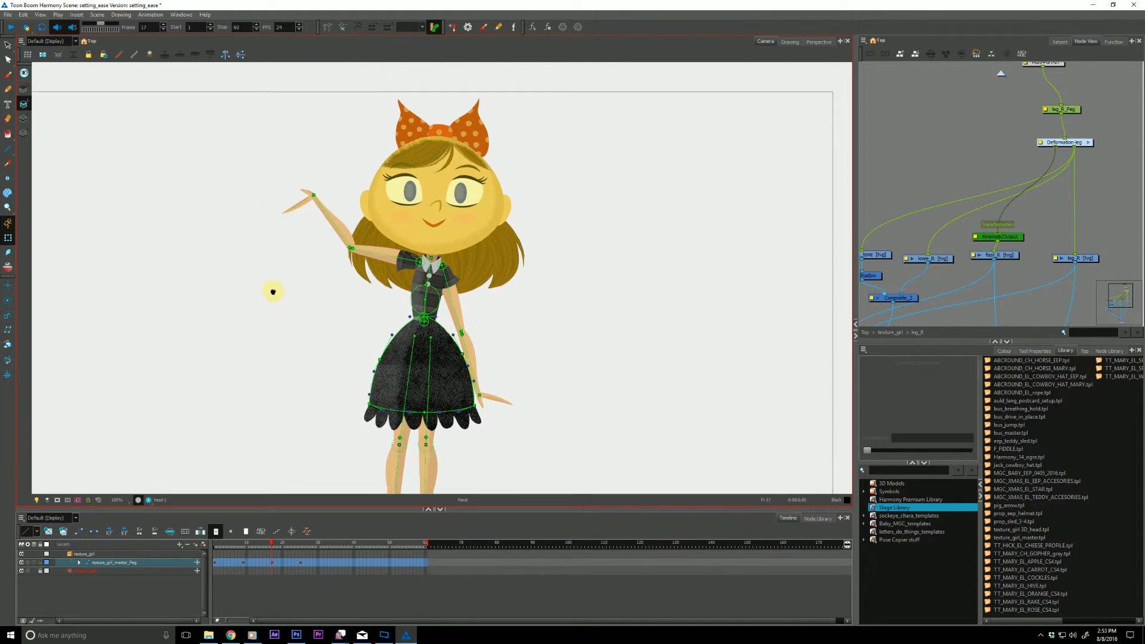
pyautogui.moveTo(308, 77); pyautogui.dragTo(297, 77)
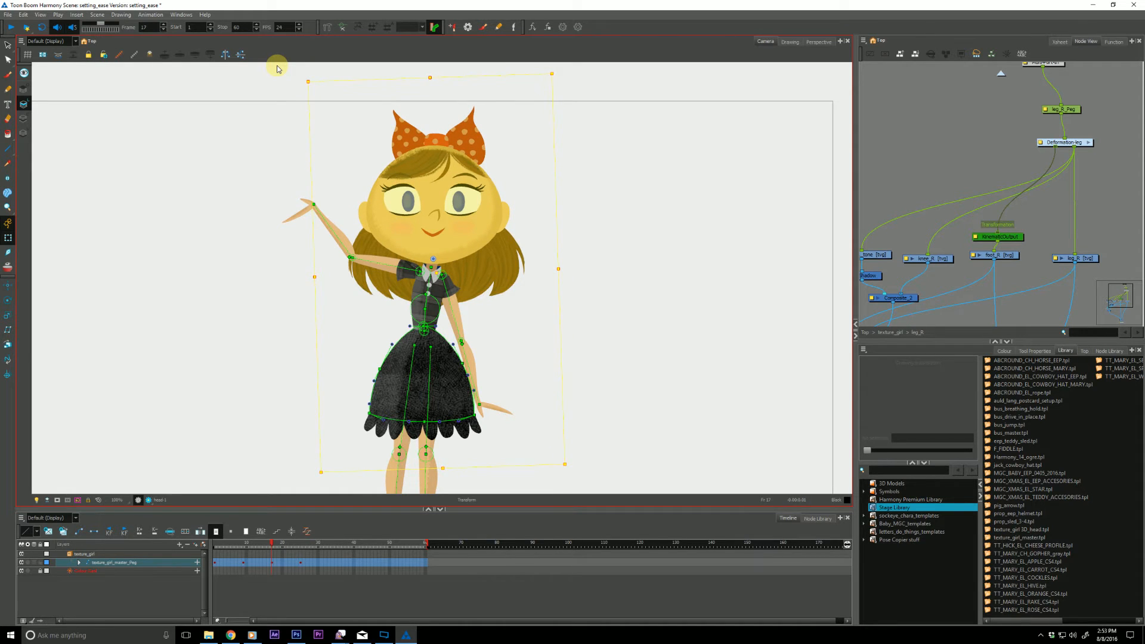
pyautogui.hotkey('ctrl', 'z')
# Step: Play back the animation from frame 1 with the whole character in view
pyautogui.moveTo(203, 425); pyautogui.dragTo(205, 397)
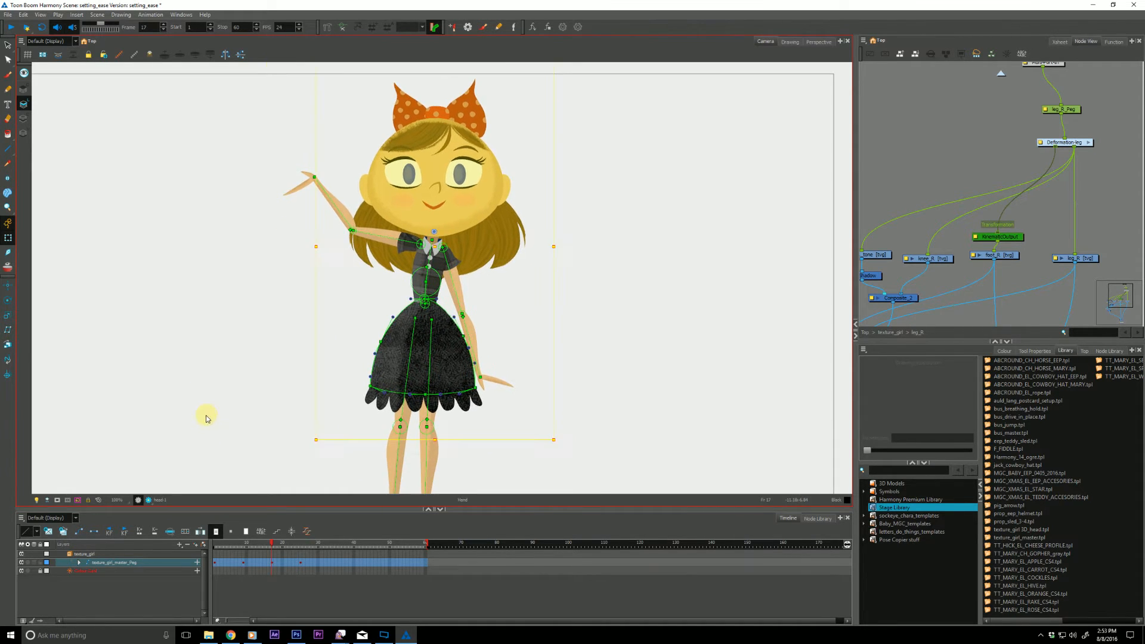
pyautogui.hotkey('alt', 'z')
pyautogui.keyDown('alt'); pyautogui.click(201, 412); pyautogui.keyUp('alt')
pyautogui.keyDown('alt'); pyautogui.click(201, 412); pyautogui.keyUp('alt')
pyautogui.moveTo(219, 450); pyautogui.dragTo(238, 412)
pyautogui.click(219, 544)
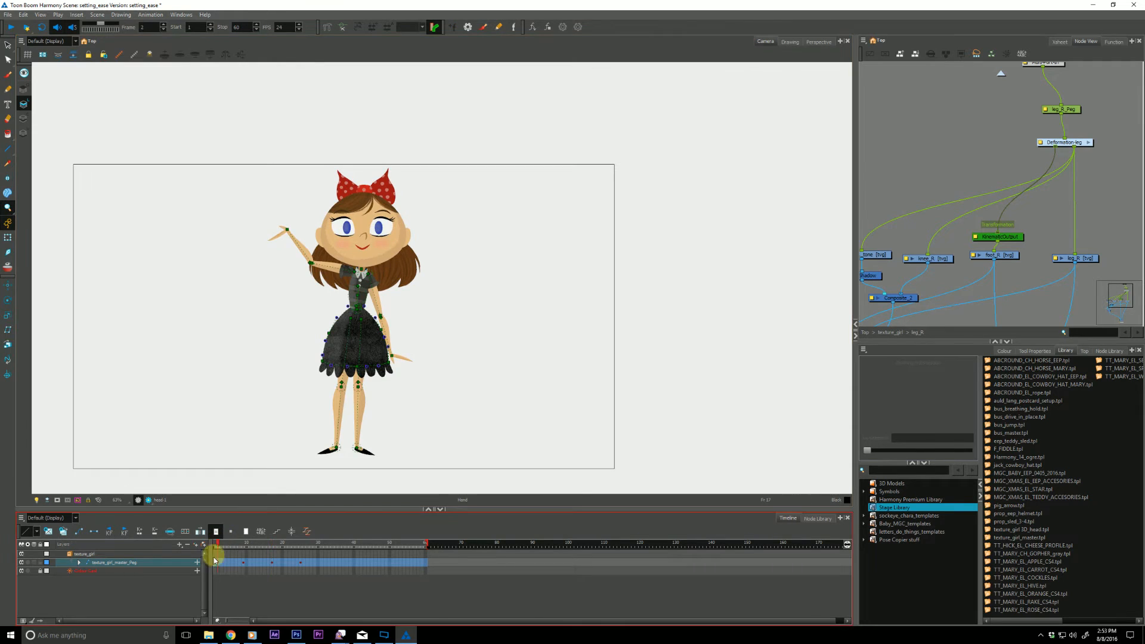
pyautogui.click(215, 561)
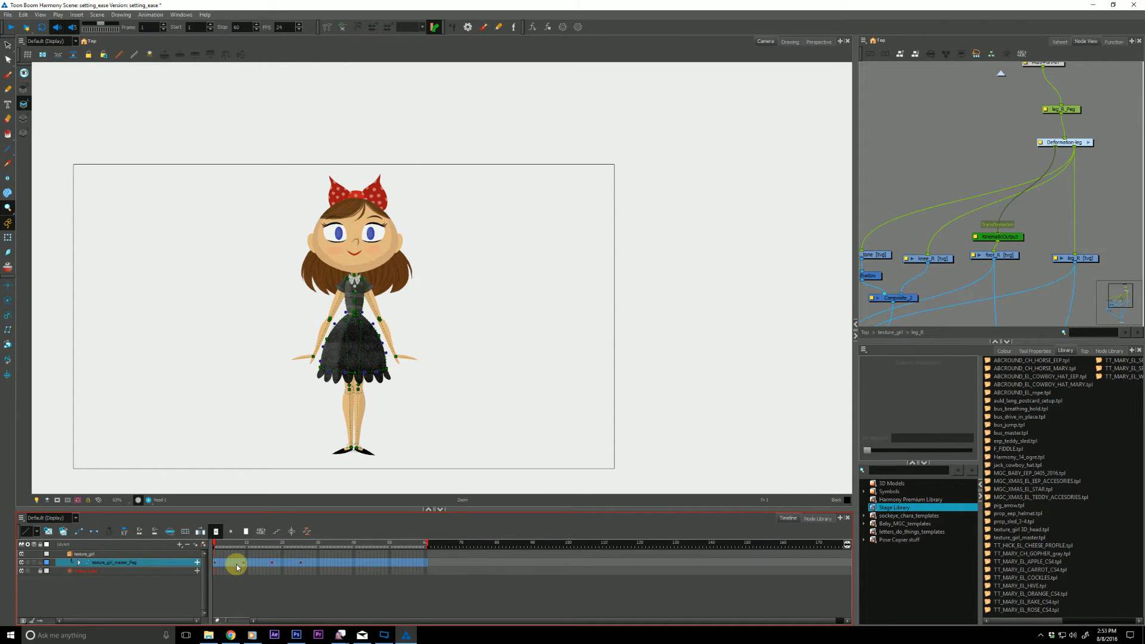
pyautogui.press('Return')
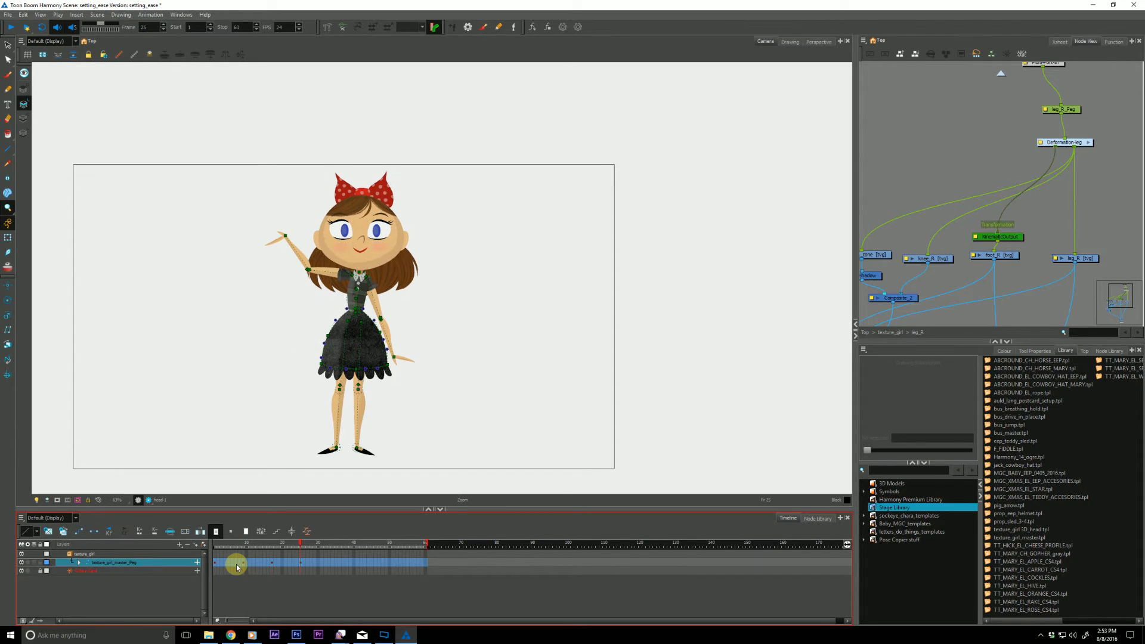
# Step: At frame 9, lower the upper body slightly and tilt it toward the viewer's left, then shift the skirt down and left to match
pyautogui.click(242, 543)
pyautogui.click(346, 361)
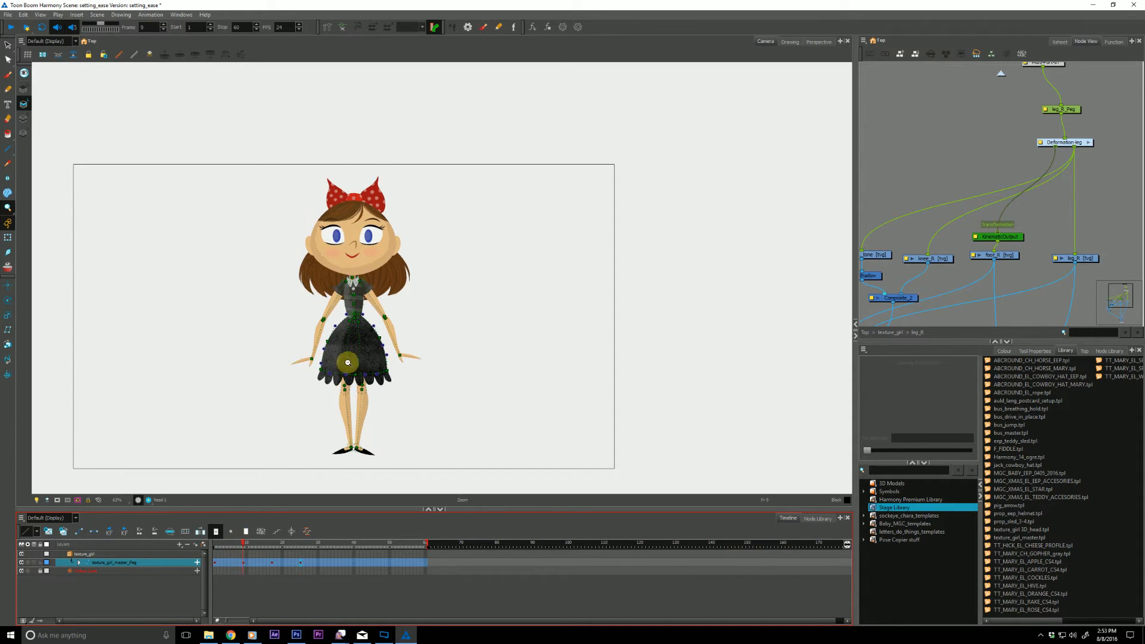
pyautogui.click(326, 372)
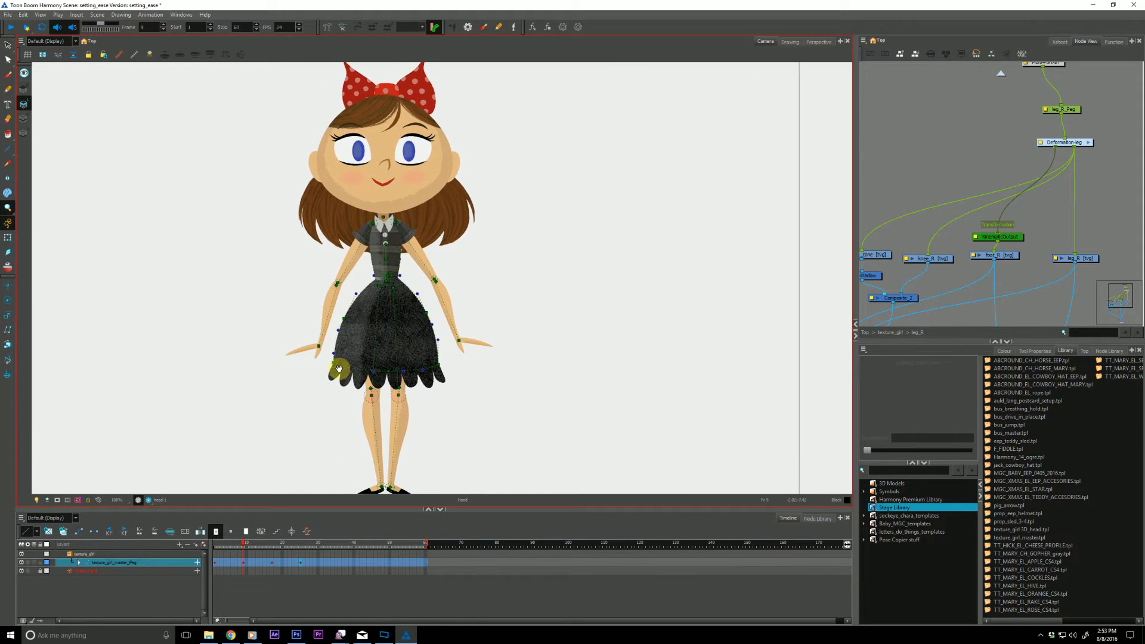
pyautogui.hotkey('shift', 't')
pyautogui.click(383, 258)
pyautogui.click(383, 259)
pyautogui.press('b')
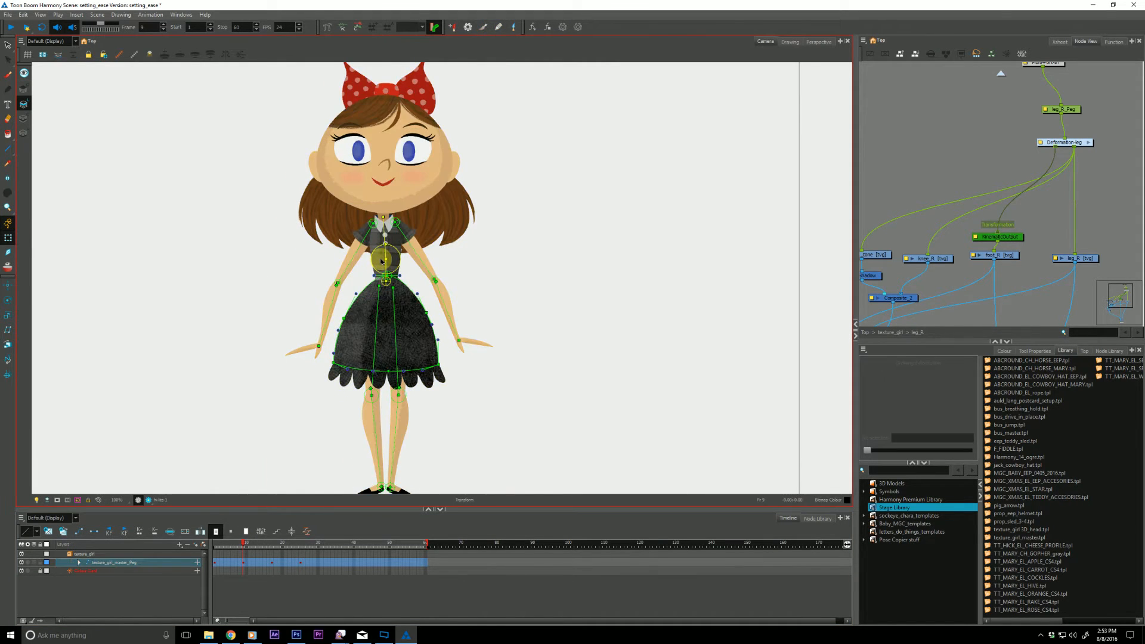
pyautogui.press('b')
pyautogui.moveTo(384, 236); pyautogui.dragTo(383, 240)
pyautogui.moveTo(258, 456); pyautogui.dragTo(262, 460)
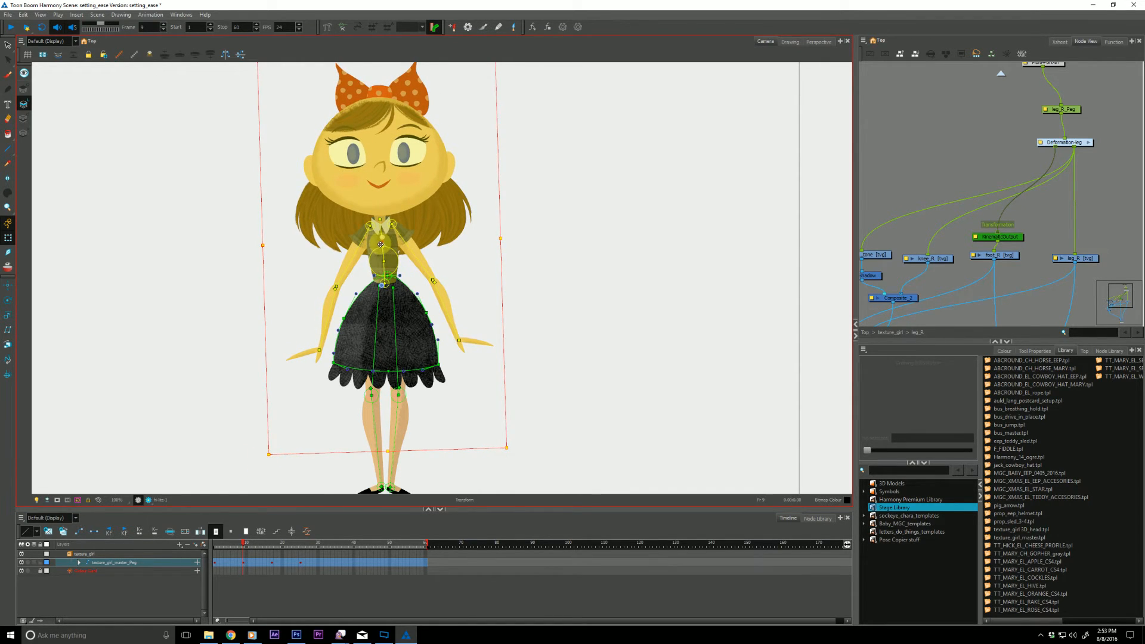
pyautogui.click(384, 329)
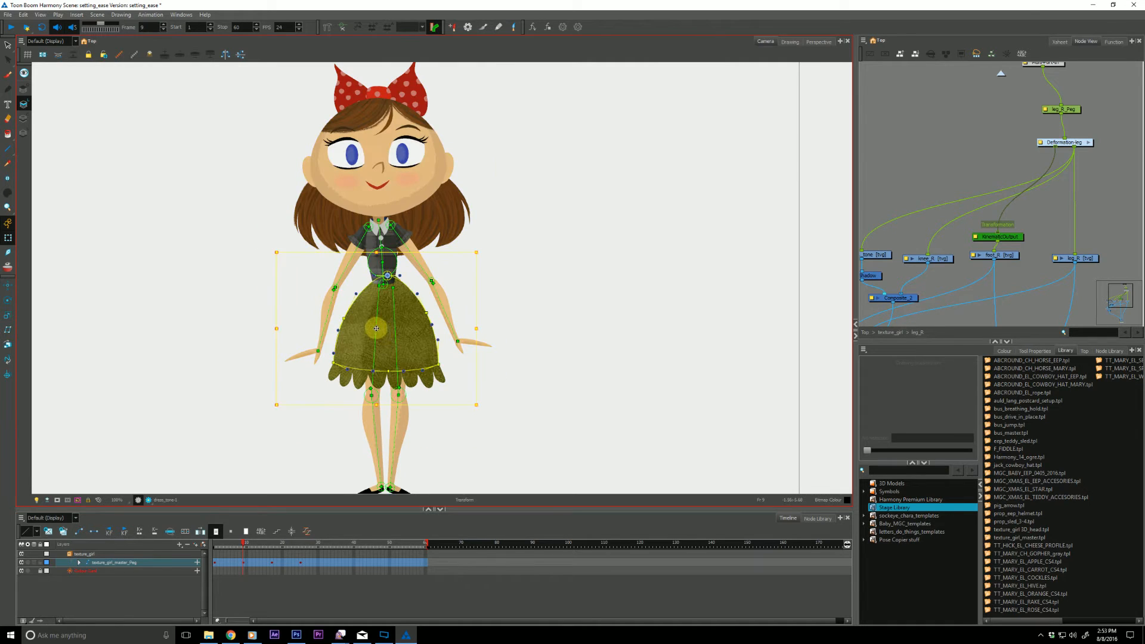
pyautogui.moveTo(377, 328); pyautogui.dragTo(372, 332)
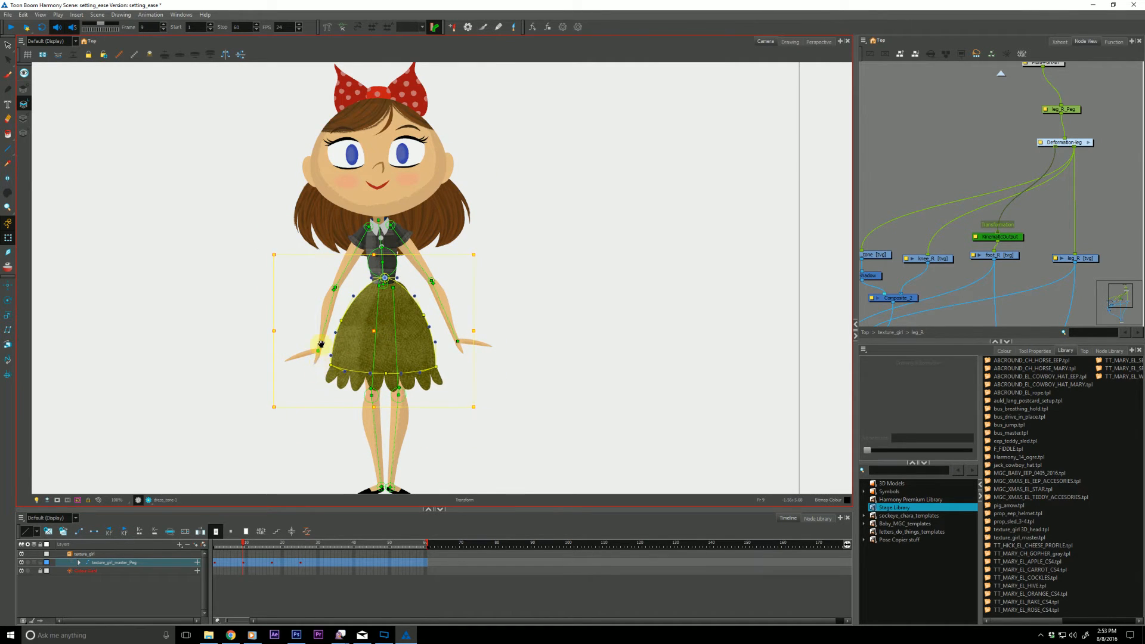
# Step: Adjust the legs at frame 9, moving the viewer's-left knee slightly outward, and rotate the whole head slightly toward the viewer's right
pyautogui.moveTo(394, 335); pyautogui.dragTo(396, 299)
pyautogui.click(395, 292)
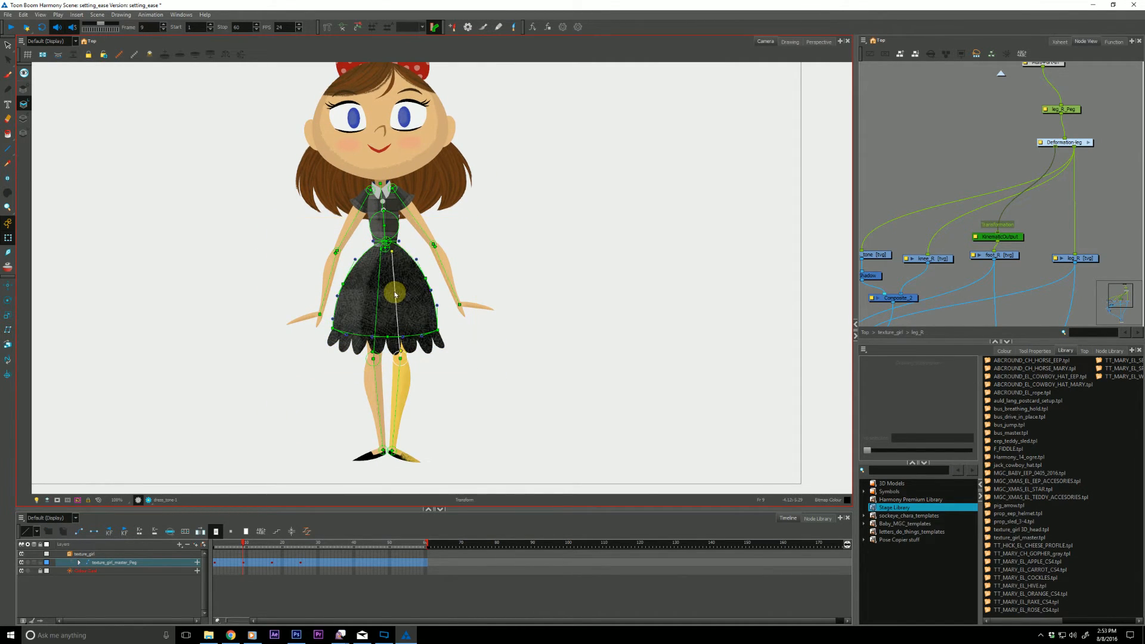
pyautogui.click(373, 371)
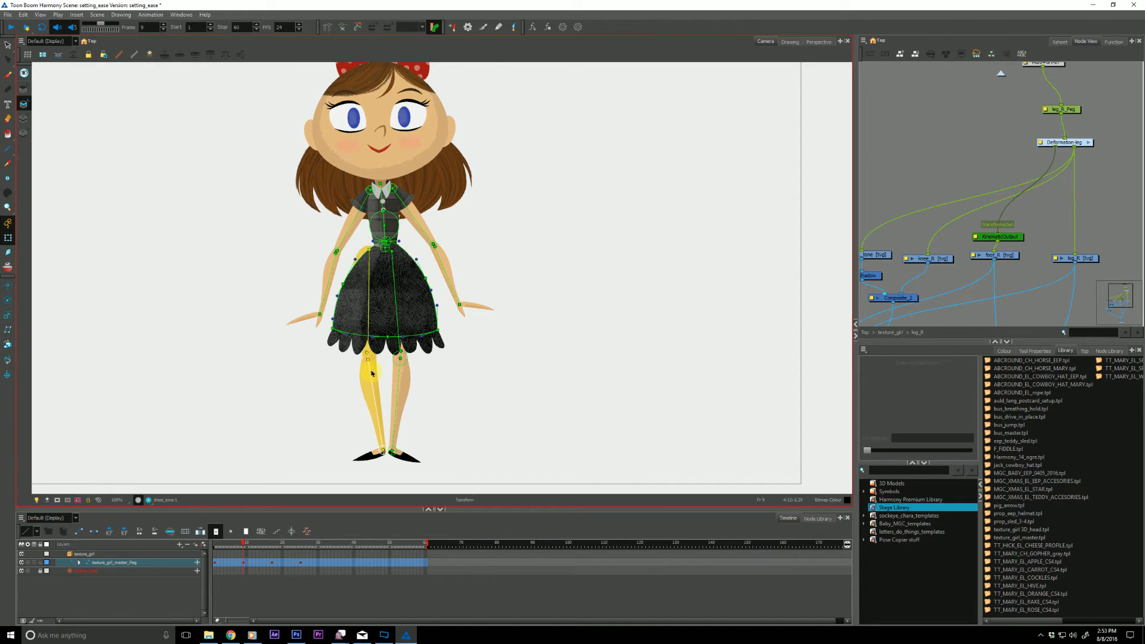
pyautogui.click(368, 295)
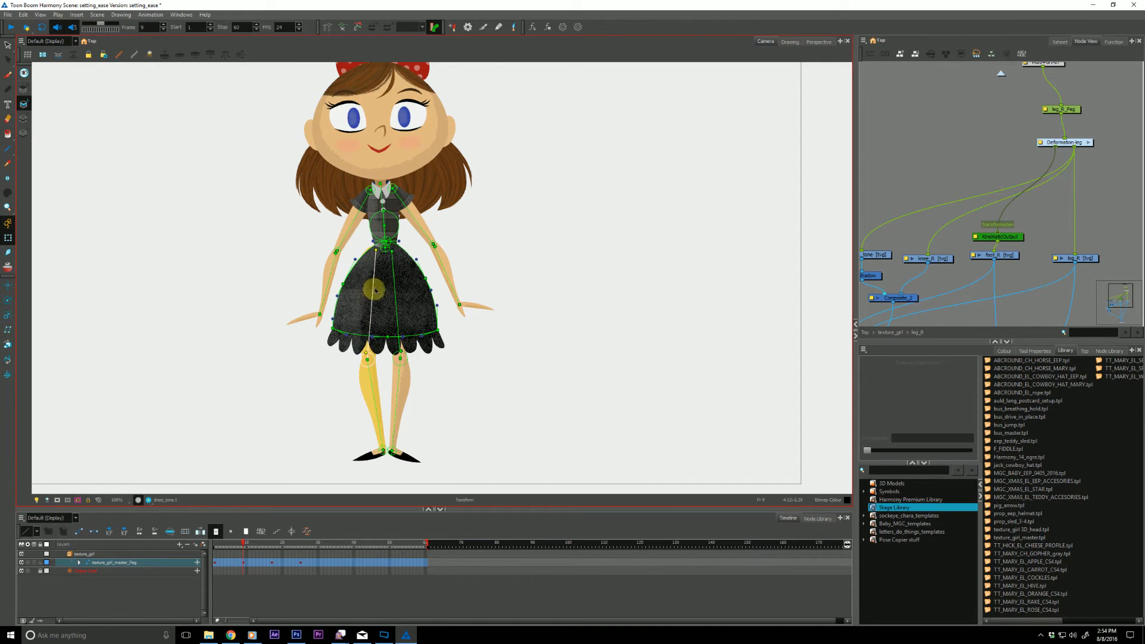
pyautogui.click(351, 156)
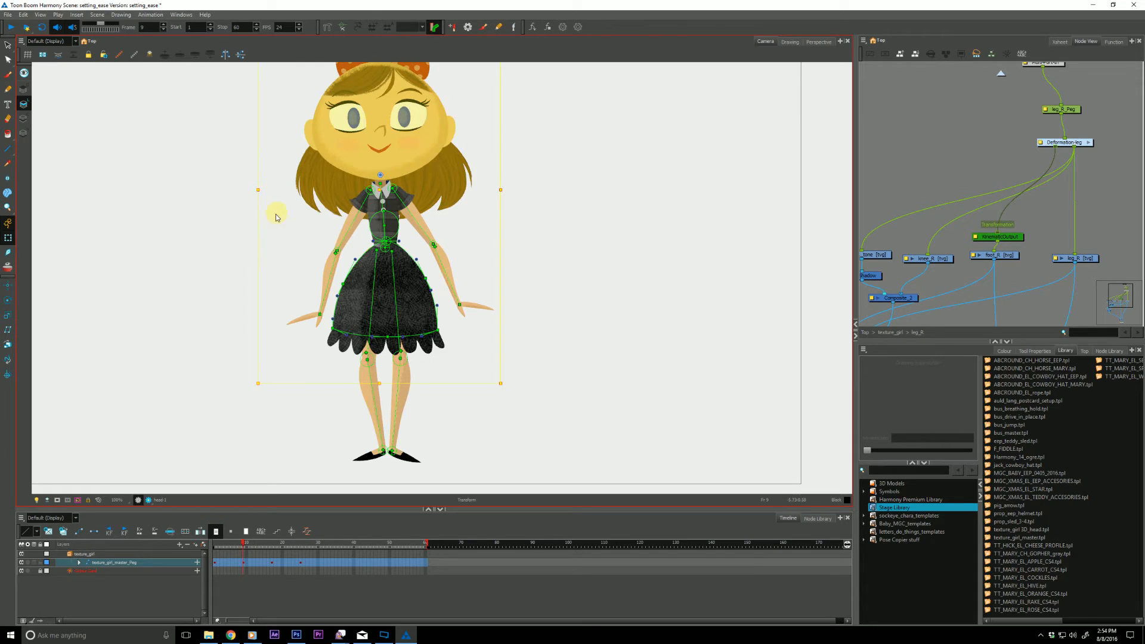
pyautogui.moveTo(250, 385); pyautogui.dragTo(249, 382)
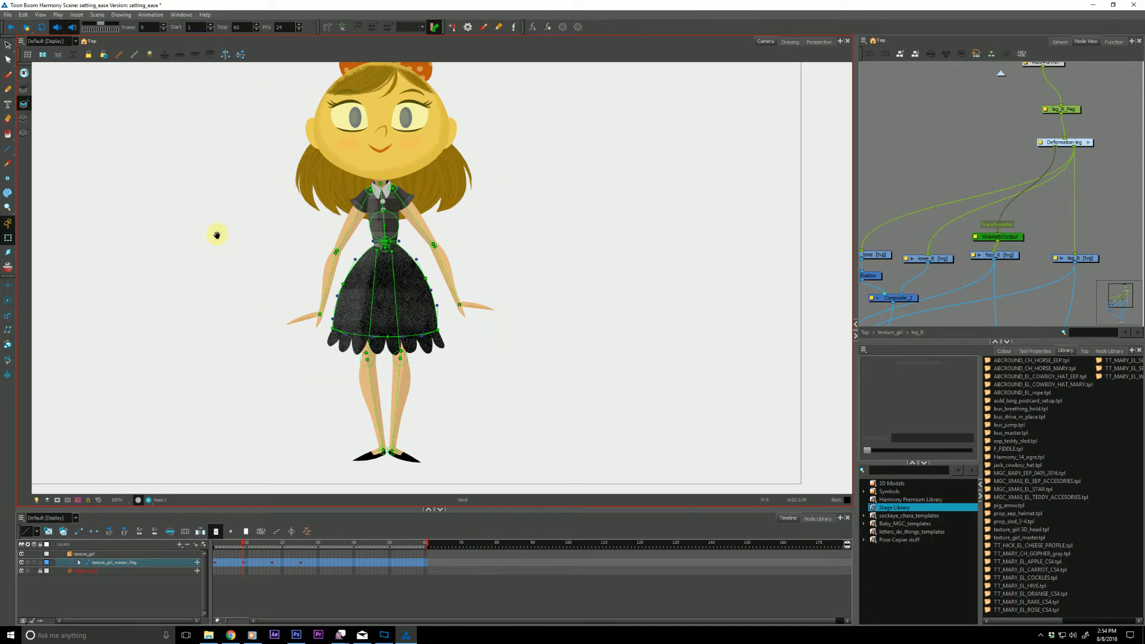
# Step: Flip back and forth between the keyframed poses to compare frame 9 with the poses around it
pyautogui.moveTo(217, 235); pyautogui.dragTo(218, 254)
pyautogui.press(';')
pyautogui.press("'")
pyautogui.press("'")
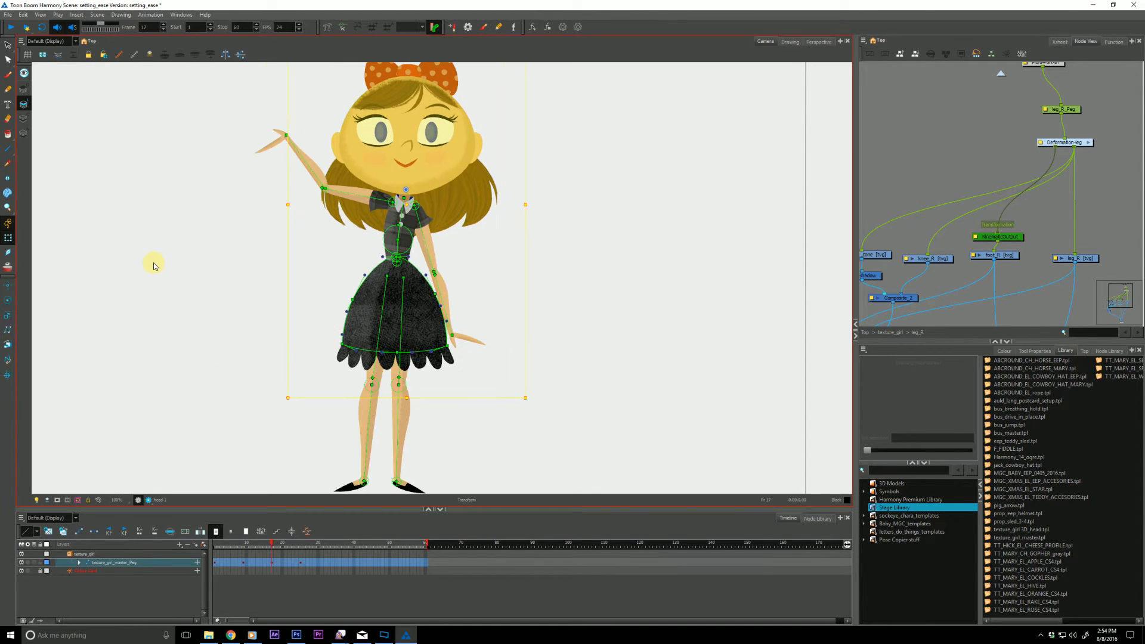
pyautogui.press(';')
pyautogui.press("'")
pyautogui.press(';')
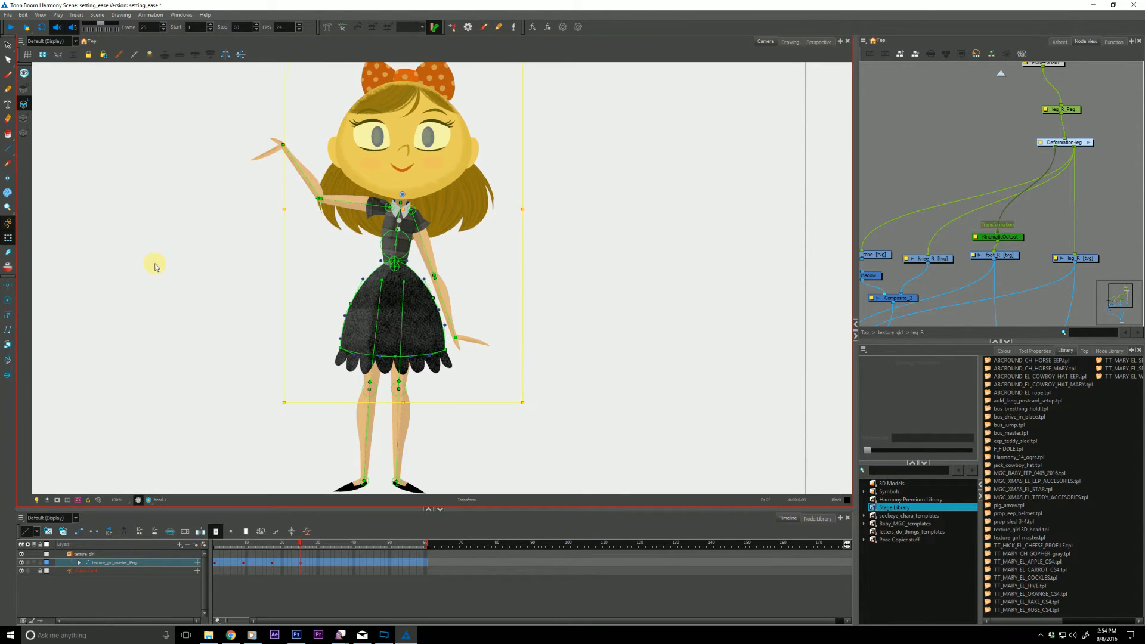
pyautogui.press("'")
pyautogui.press(';')
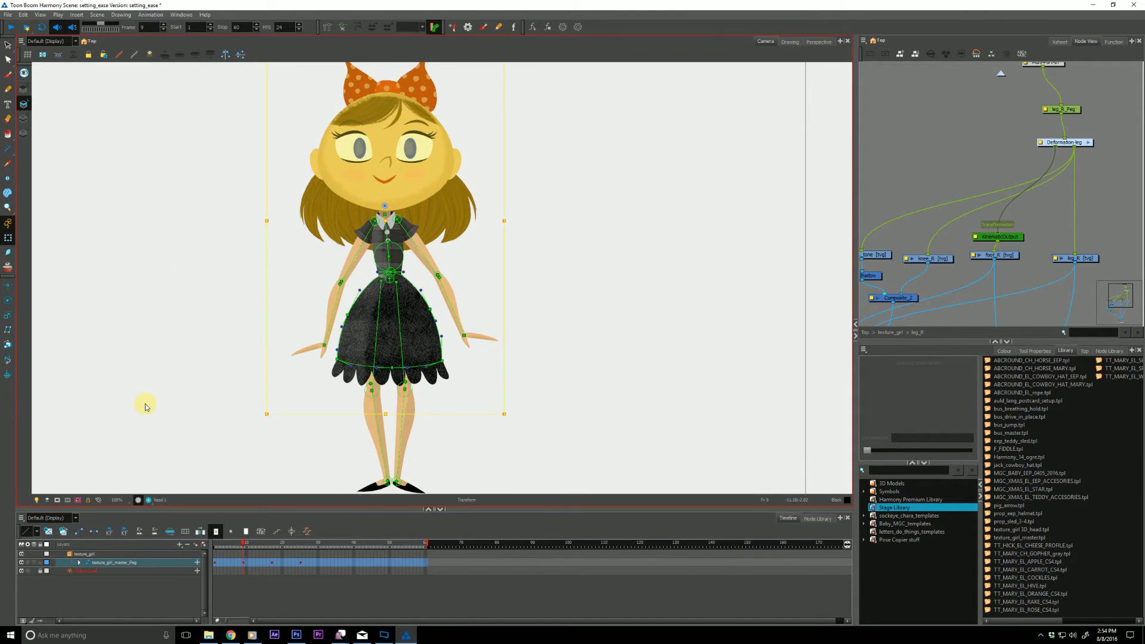
pyautogui.press("'")
pyautogui.press(';')
# Step: Widen the skirt's hem at frame 9 by pulling both of its end points slightly outward
pyautogui.click(202, 457)
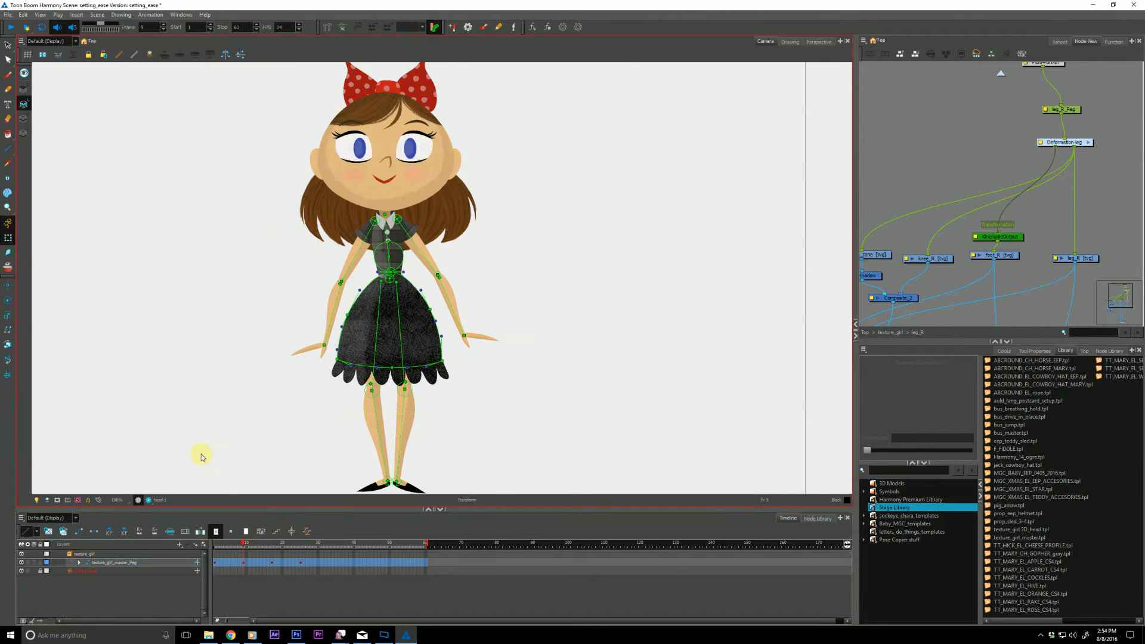
pyautogui.click(444, 366)
pyautogui.moveTo(442, 361); pyautogui.dragTo(447, 360)
pyautogui.click(337, 360)
pyautogui.moveTo(337, 361); pyautogui.dragTo(331, 360)
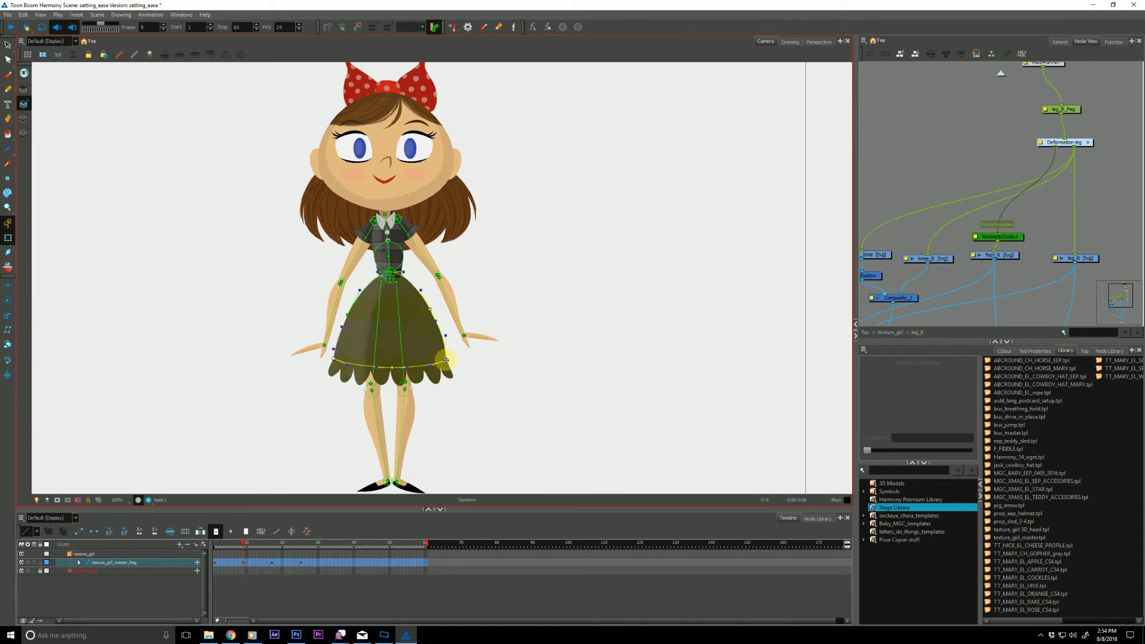
pyautogui.moveTo(448, 360); pyautogui.dragTo(450, 361)
pyautogui.moveTo(333, 360); pyautogui.dragTo(329, 359)
# Step: Narrow the skirt's hem at frame 17 by moving its ends slightly inward, and lower the middle of its curve
pyautogui.press(';')
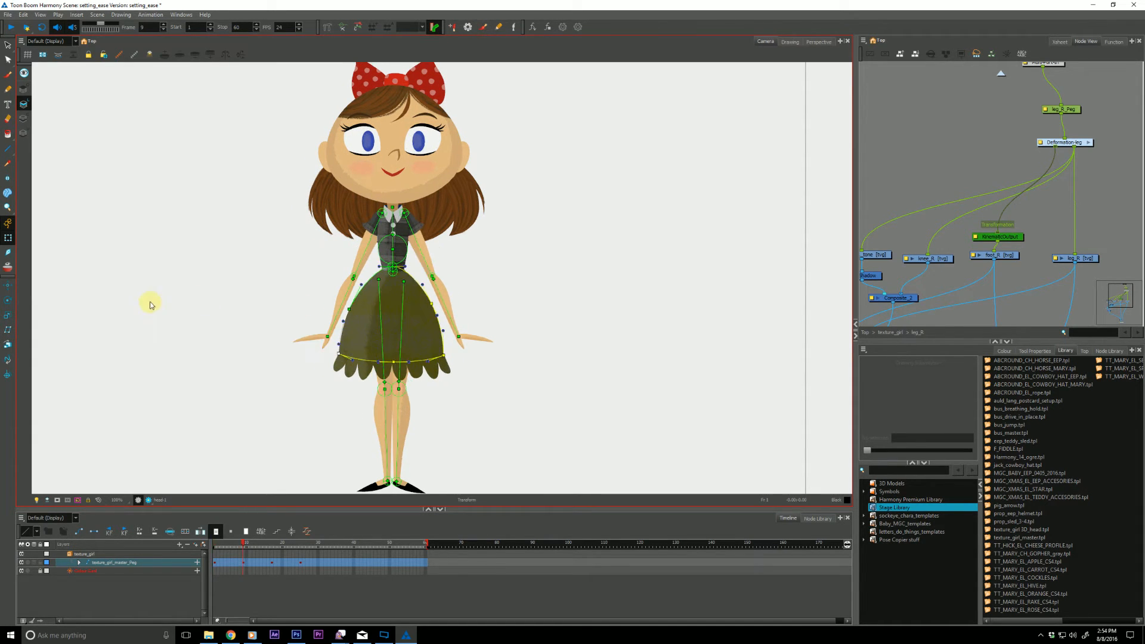
pyautogui.press("'")
pyautogui.press("'")
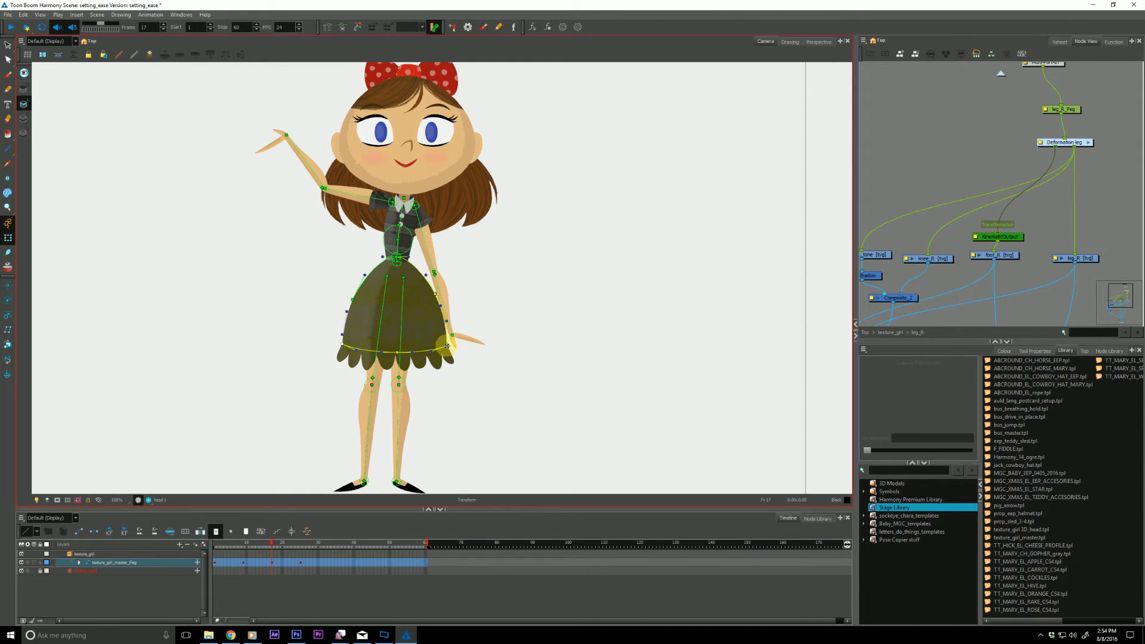
pyautogui.moveTo(445, 349); pyautogui.dragTo(442, 350)
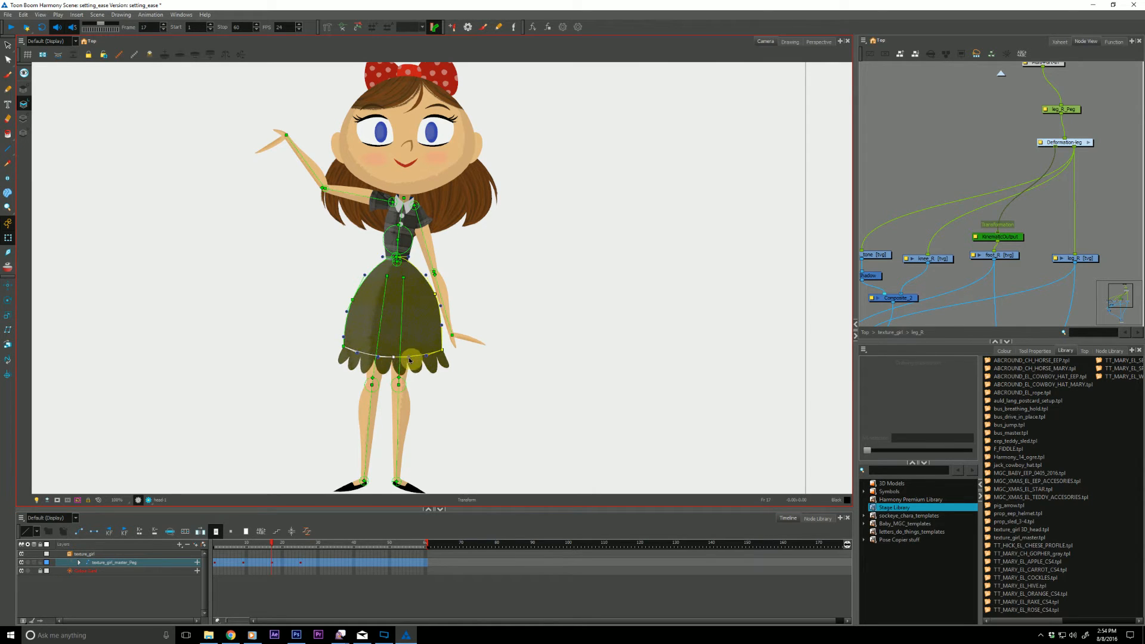
# Step: Flip repeatedly through the keyframed poses to check how the skirt changes between frames 9 and 17
pyautogui.press(';')
pyautogui.press("'")
pyautogui.press("'")
pyautogui.press(';')
pyautogui.press(';')
pyautogui.press("'")
pyautogui.press("'")
pyautogui.press(';')
pyautogui.press(';')
pyautogui.press("'")
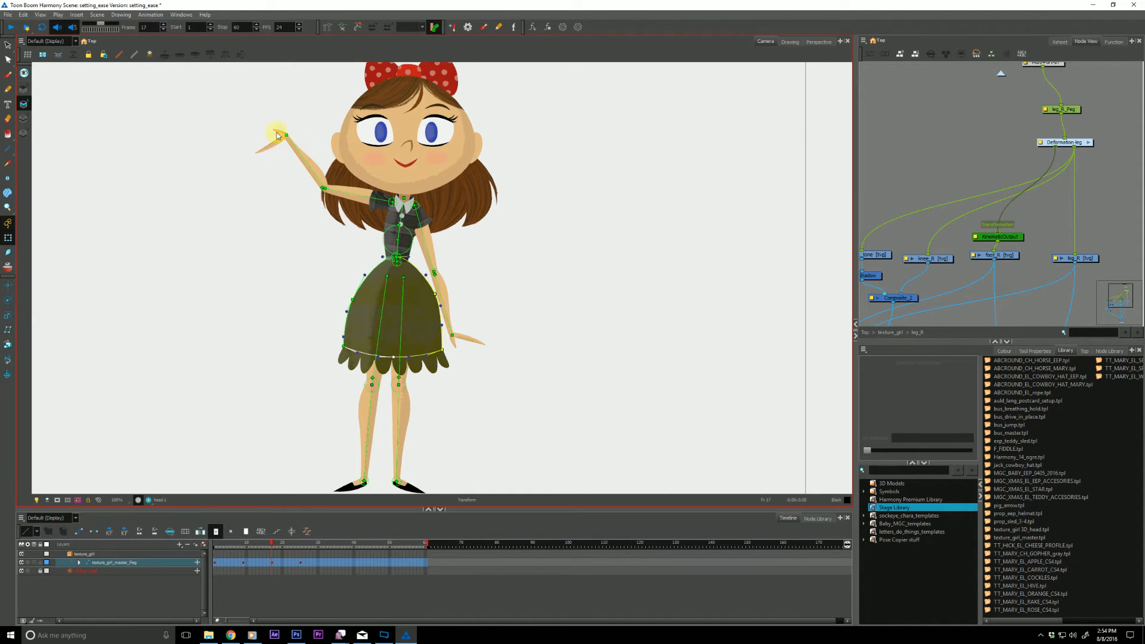
pyautogui.press(';')
# Step: Play back the animation from frame 1 with the whole girl in view to check the revised poses
pyautogui.moveTo(217, 540)
pyautogui.mouseDown()
pyautogui.moveTo(273, 547)
pyautogui.moveTo(216, 540)
pyautogui.mouseUp()
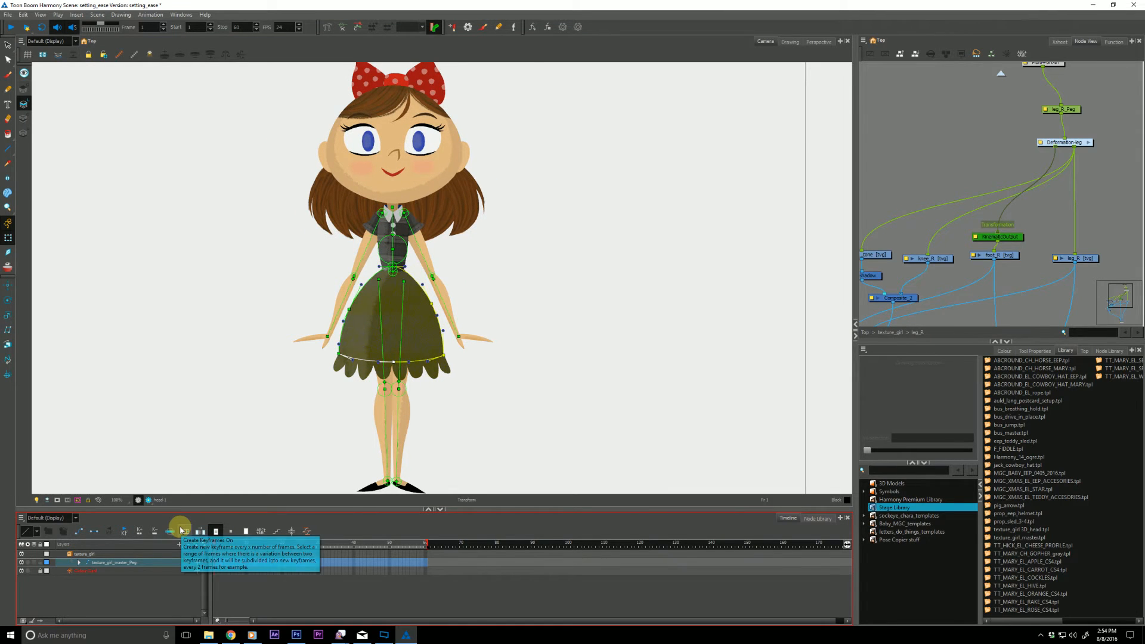
pyautogui.hotkey('alt', 'z')
pyautogui.keyDown('alt'); pyautogui.click(200, 383); pyautogui.keyUp('alt')
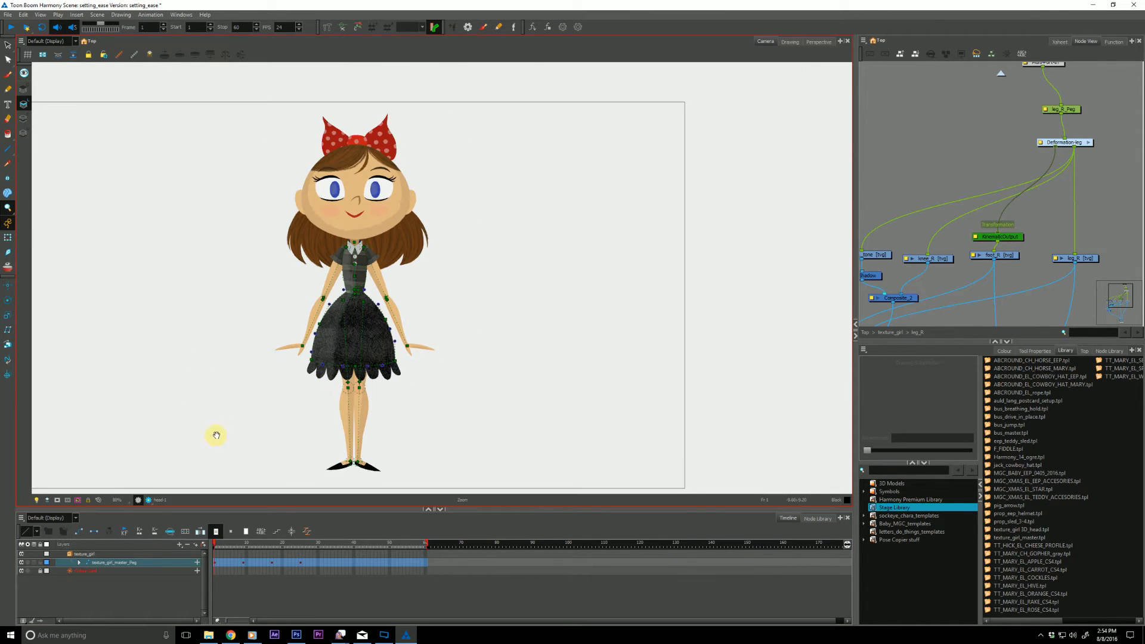
pyautogui.moveTo(216, 436); pyautogui.dragTo(233, 428)
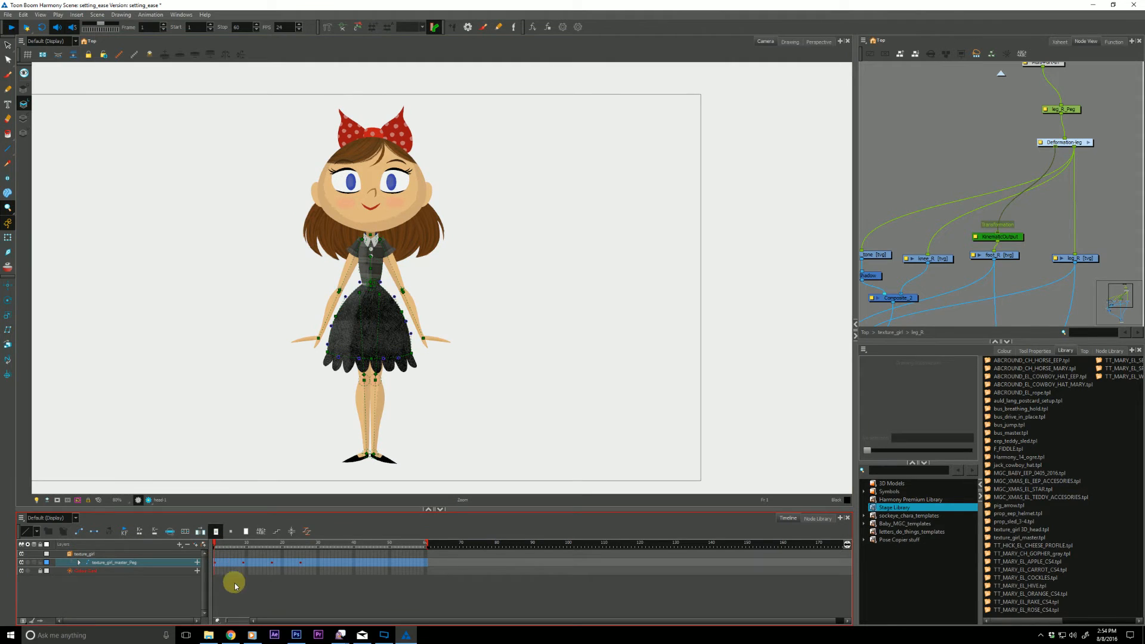
pyautogui.press('Return')
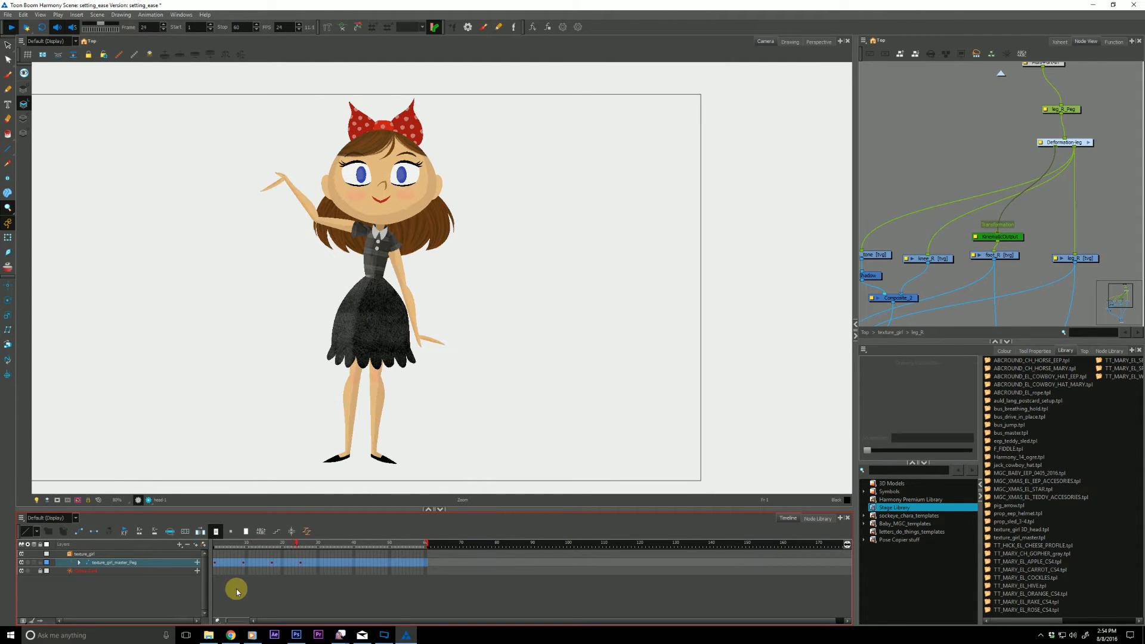
# Step: Remove two frames of exposure after the frame 9 keyframe on the master peg so the following keyframes come two frames earlier
pyautogui.click(222, 543)
pyautogui.click(243, 563)
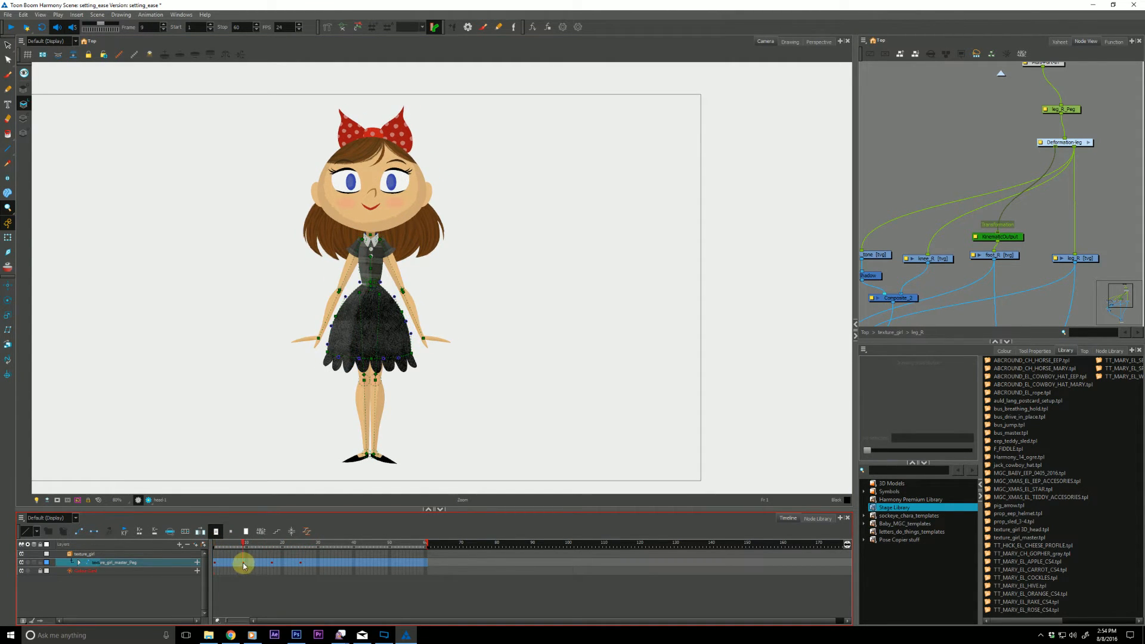
pyautogui.click(271, 563)
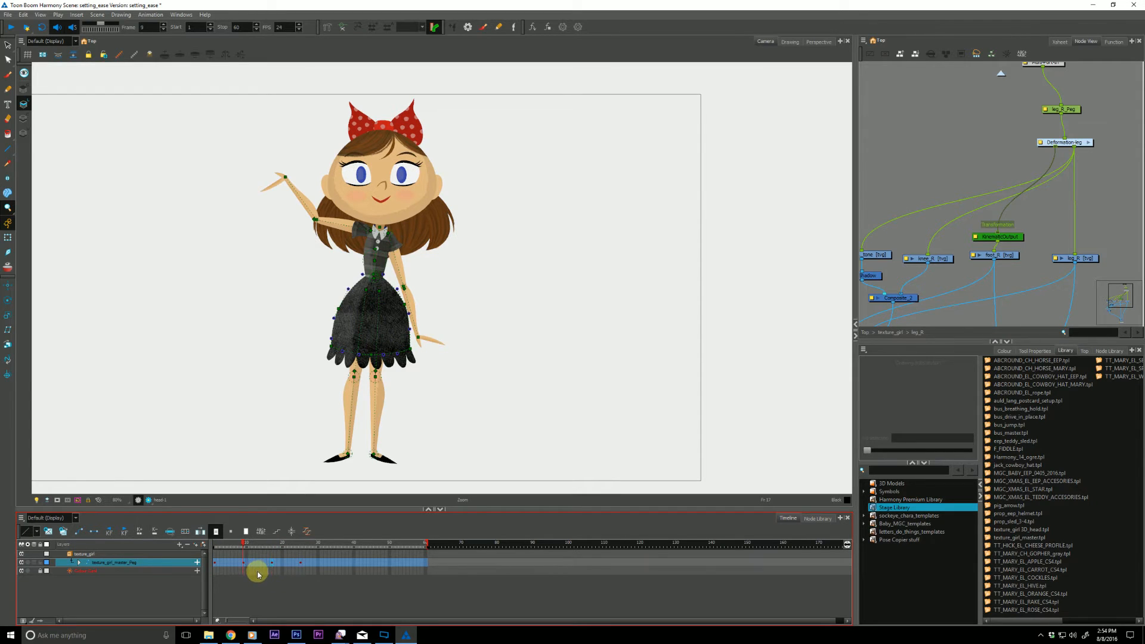
pyautogui.click(271, 563)
pyautogui.click(244, 563)
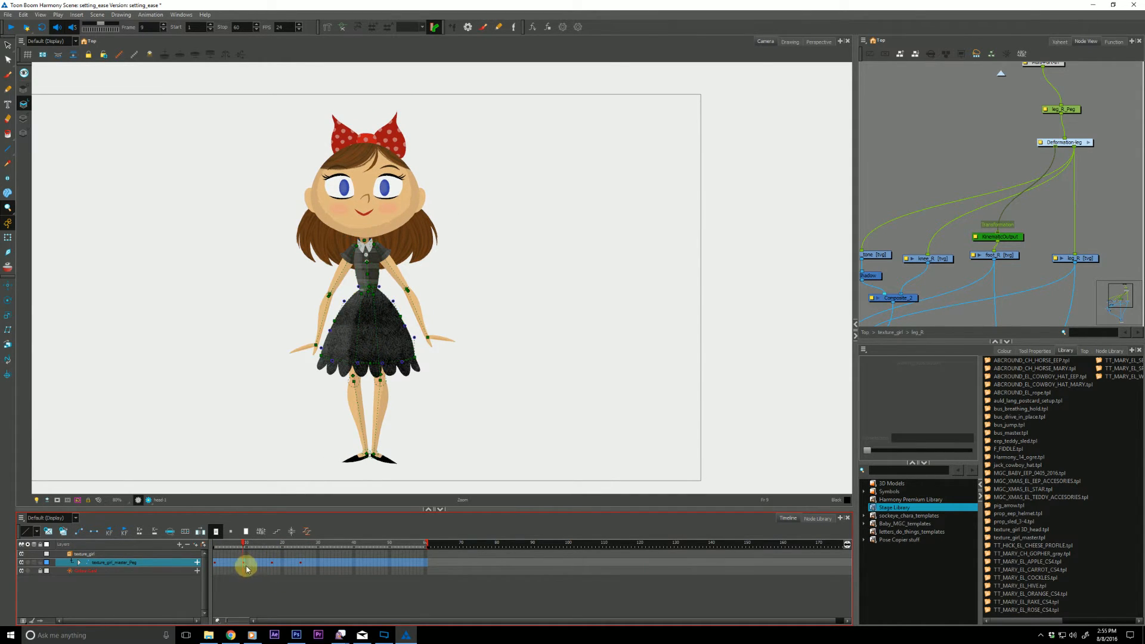
pyautogui.press('-')
pyautogui.press('-')
# Step: Play back the retimed animation twice from frame 1 and return to the first frame
pyautogui.click(216, 546)
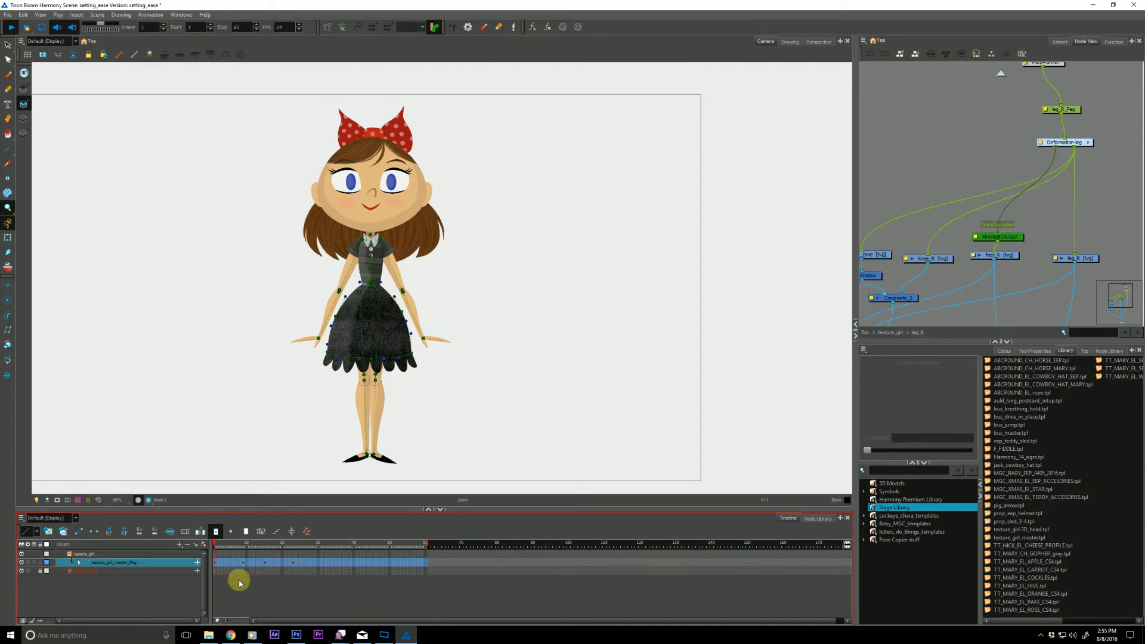
pyautogui.press('Return')
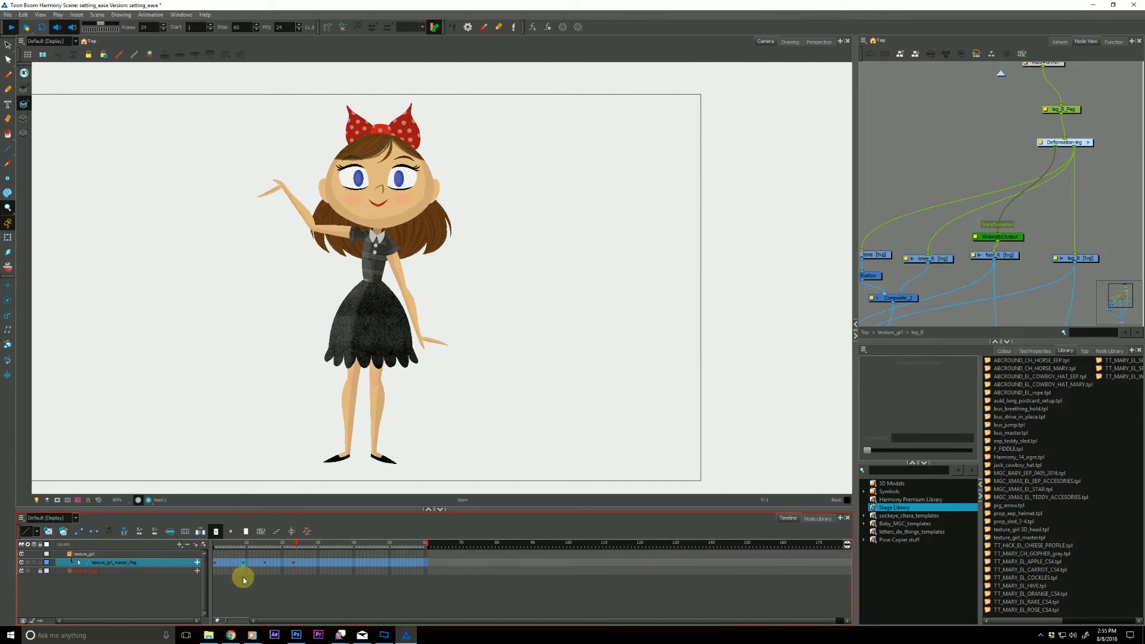
pyautogui.press('Return')
pyautogui.click(216, 543)
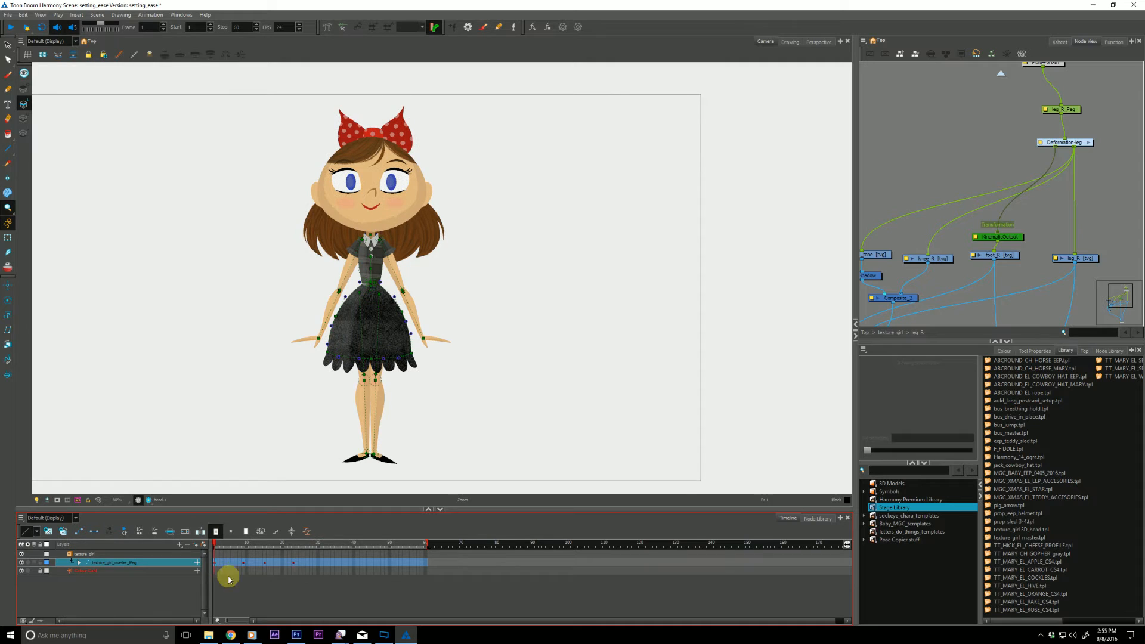
pyautogui.press('Return')
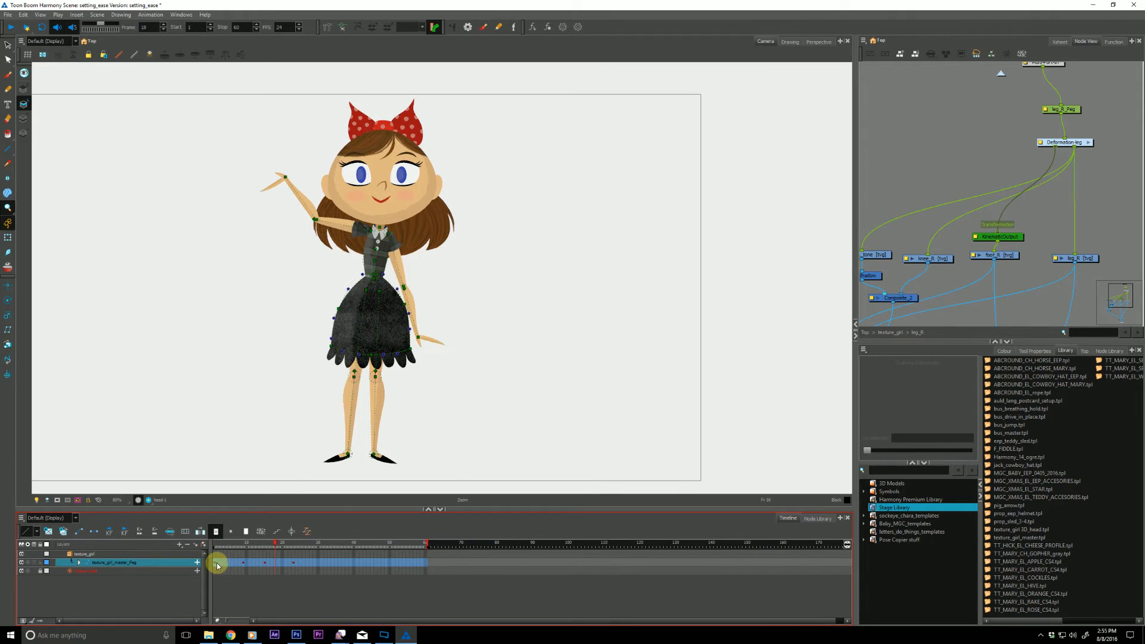
pyautogui.click(216, 544)
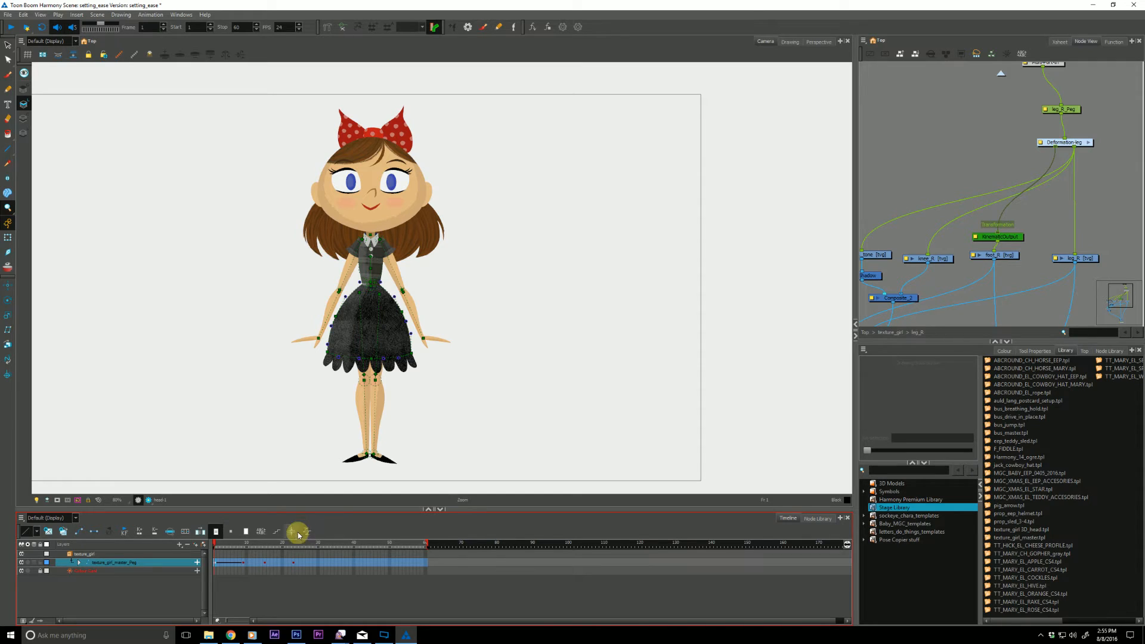
pyautogui.rightClick(352, 534)
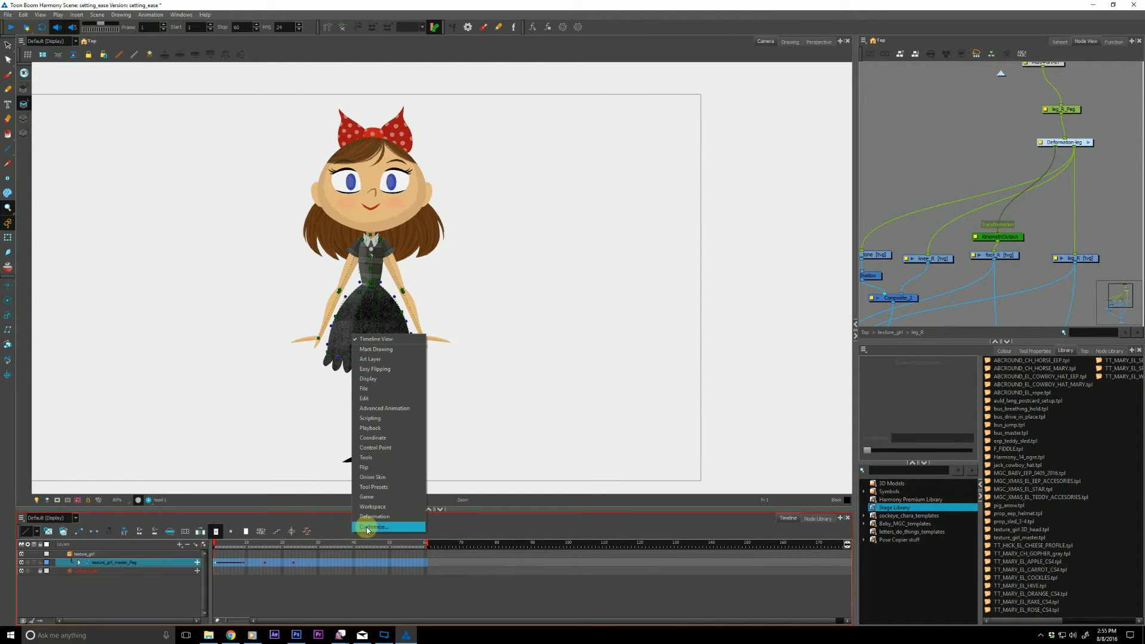
pyautogui.click(366, 528)
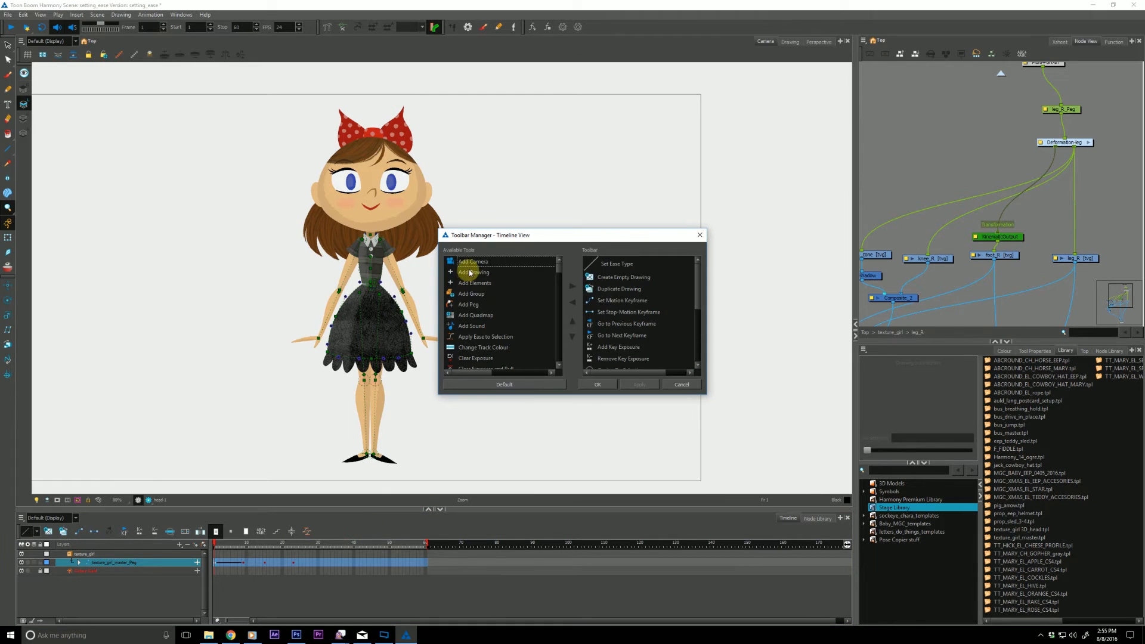
pyautogui.click(460, 338)
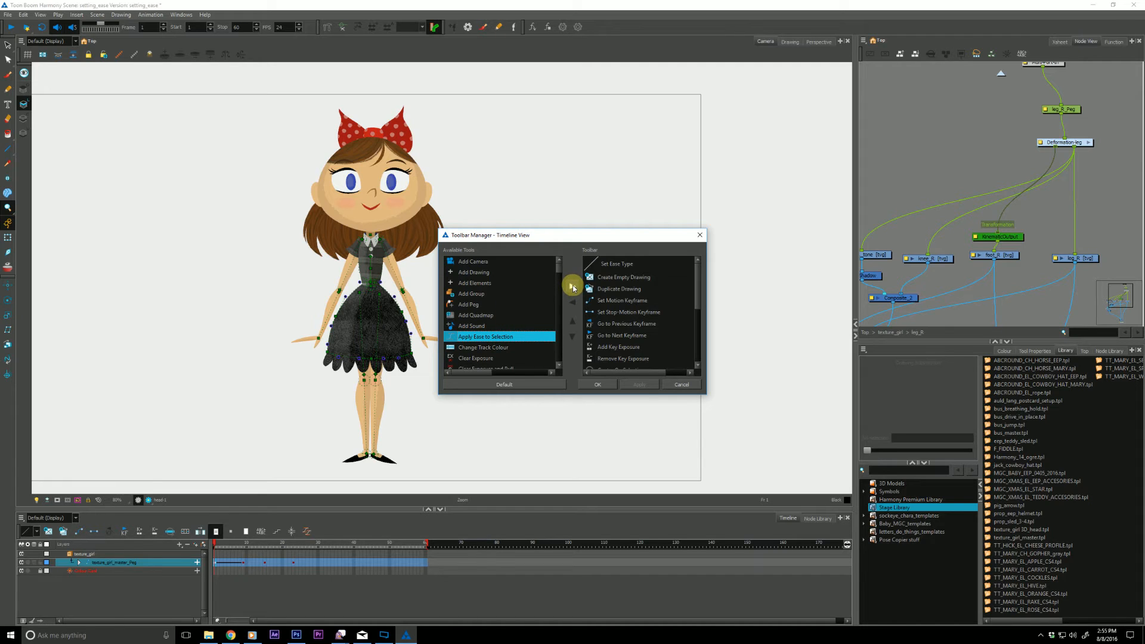
pyautogui.click(686, 384)
# Step: Open the multiple-parameter ease editor and ease the master peg's frame 1 and frame 9 keyframes, with frame 9 time ratios about 69 left and 87 right
pyautogui.click(311, 535)
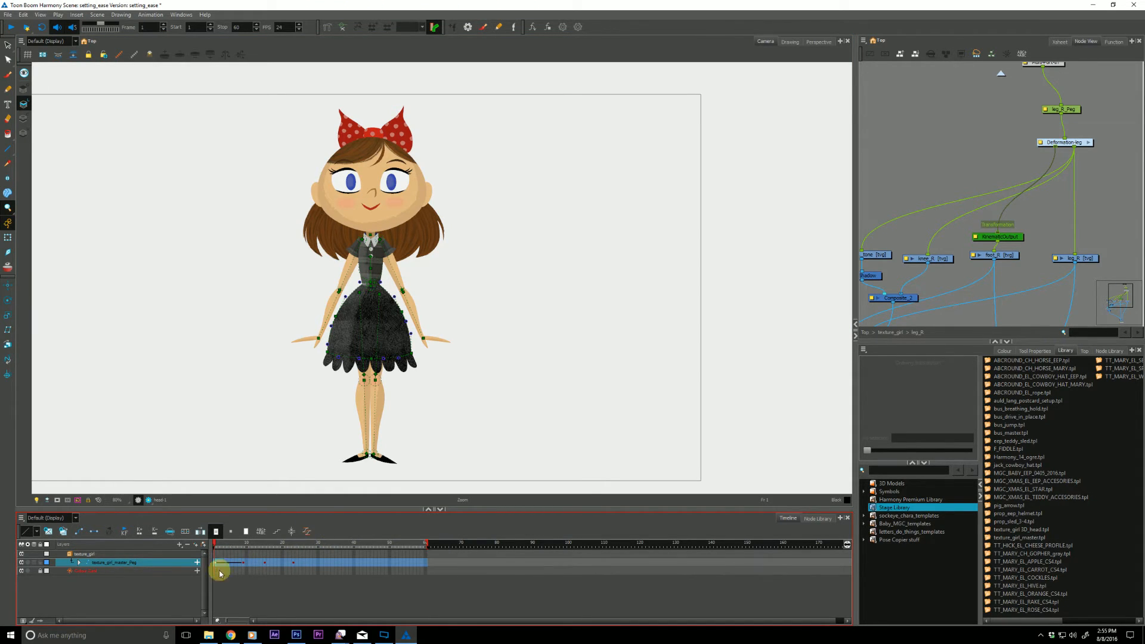
pyautogui.click(306, 532)
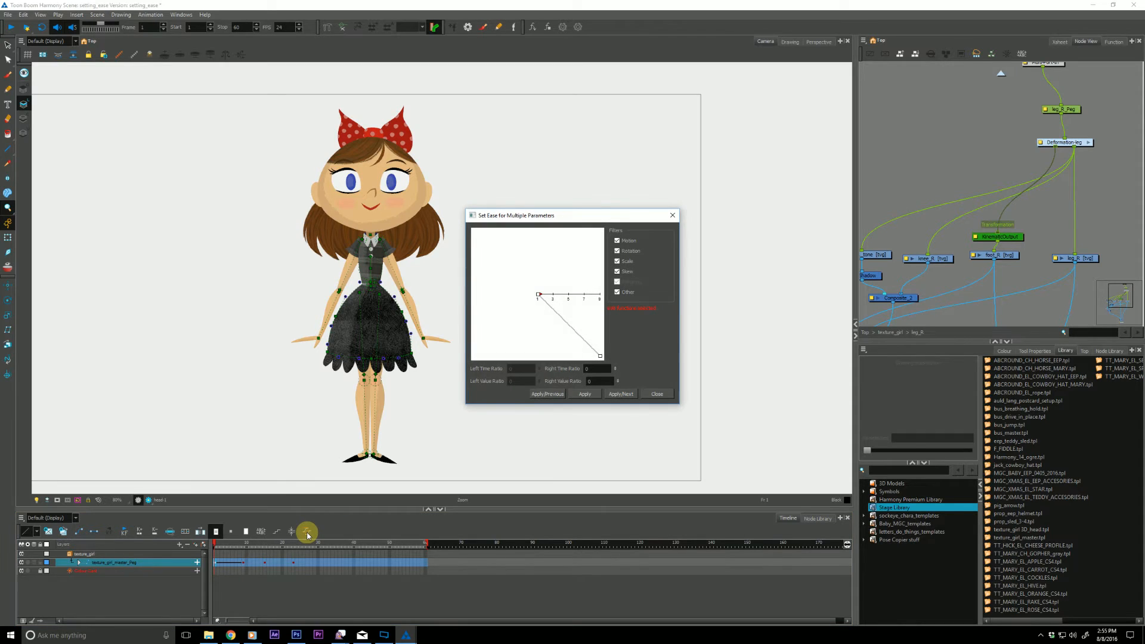
pyautogui.moveTo(514, 219); pyautogui.dragTo(563, 162)
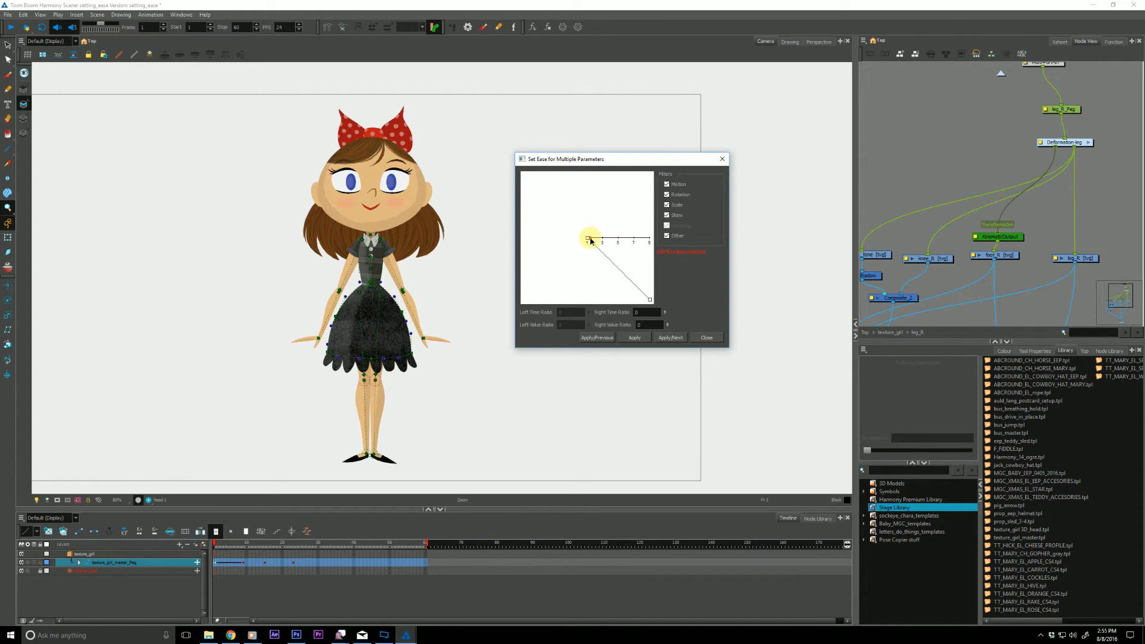
pyautogui.moveTo(591, 240); pyautogui.dragTo(548, 243)
pyautogui.click(668, 340)
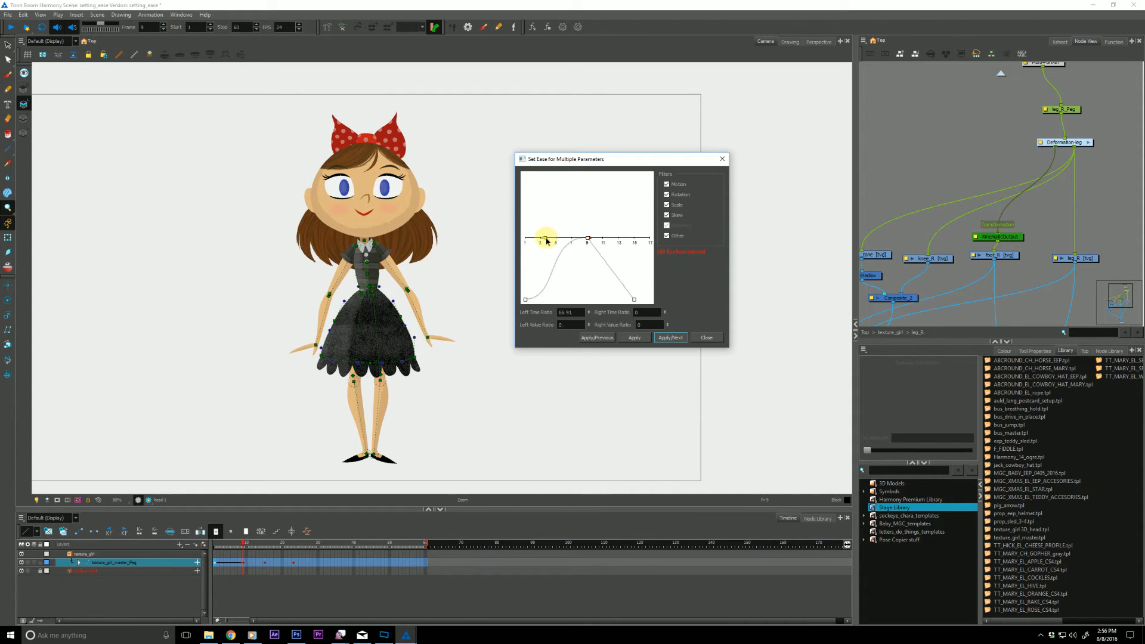
pyautogui.moveTo(591, 240); pyautogui.dragTo(630, 238)
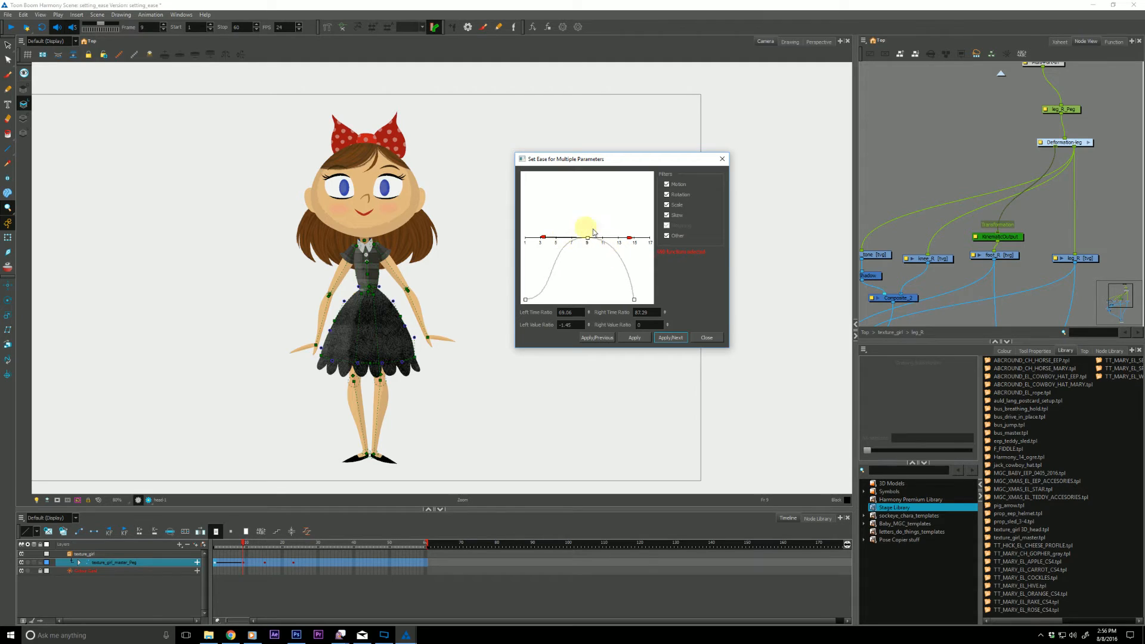
pyautogui.click(668, 337)
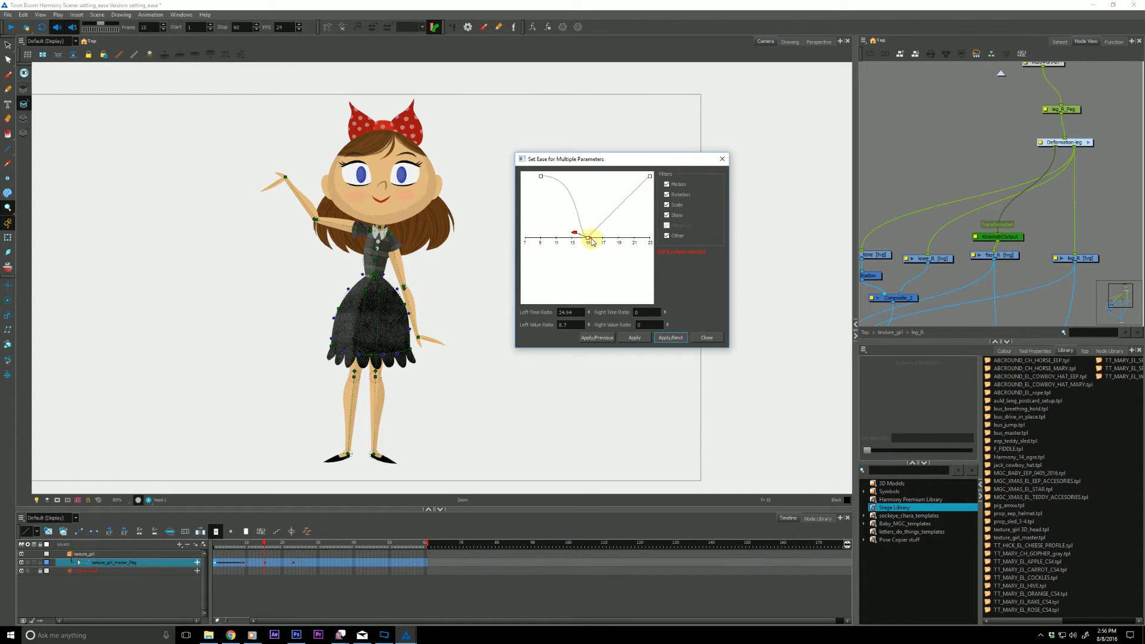
# Step: Give the frame 15 keyframe a slight ease and ease into the frame 23 keyframe with a left time ratio of about 61, then close the editor
pyautogui.moveTo(591, 239); pyautogui.dragTo(597, 236)
pyautogui.click(670, 338)
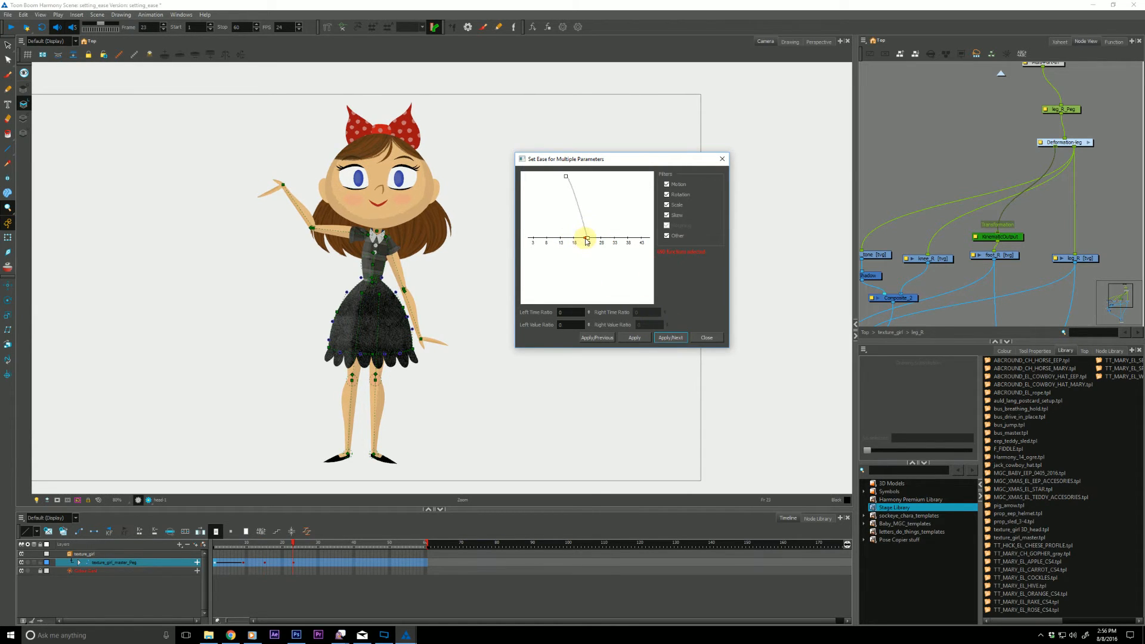
pyautogui.moveTo(587, 241); pyautogui.dragTo(567, 236)
pyautogui.click(634, 339)
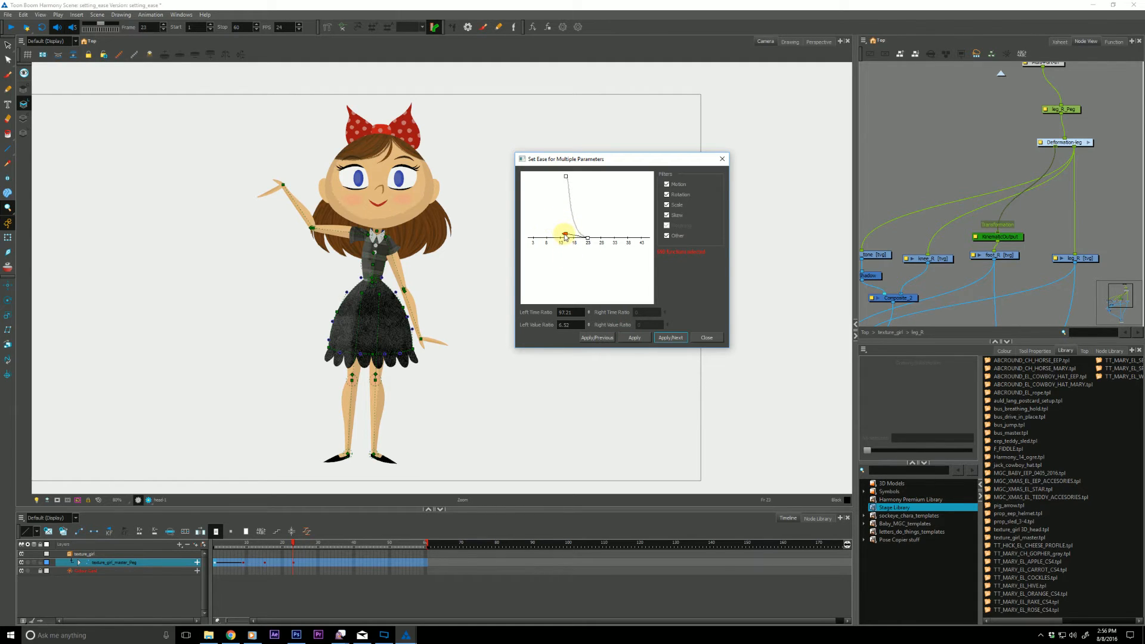
pyautogui.click(635, 337)
pyautogui.click(707, 337)
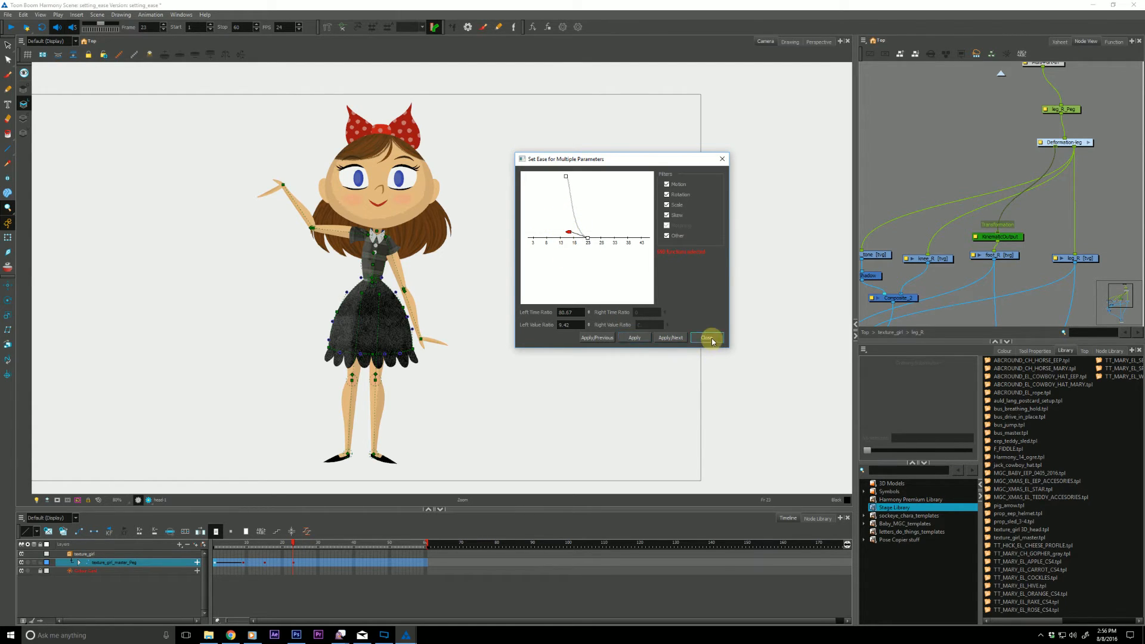
# Step: Convert the master peg's keyframes at frames 9 and 15 to motion keyframes so the poses interpolate
pyautogui.click(244, 564)
pyautogui.click(243, 564)
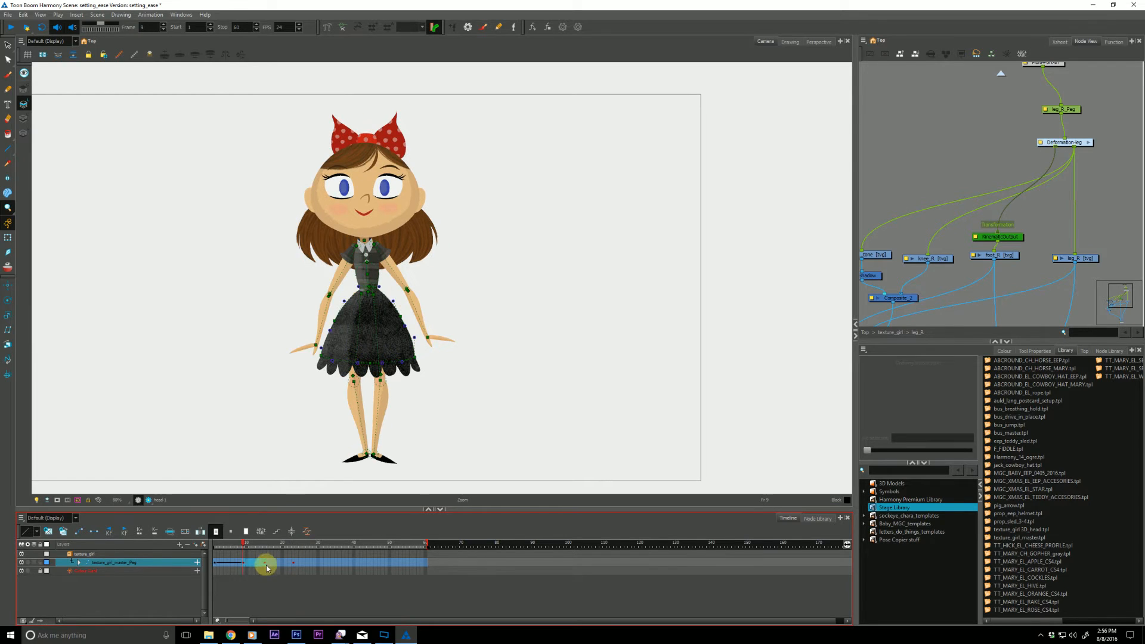
pyautogui.click(78, 530)
# Step: Play back the eased, interpolated animation repeatedly from frame 1
pyautogui.moveTo(219, 542); pyautogui.dragTo(204, 544)
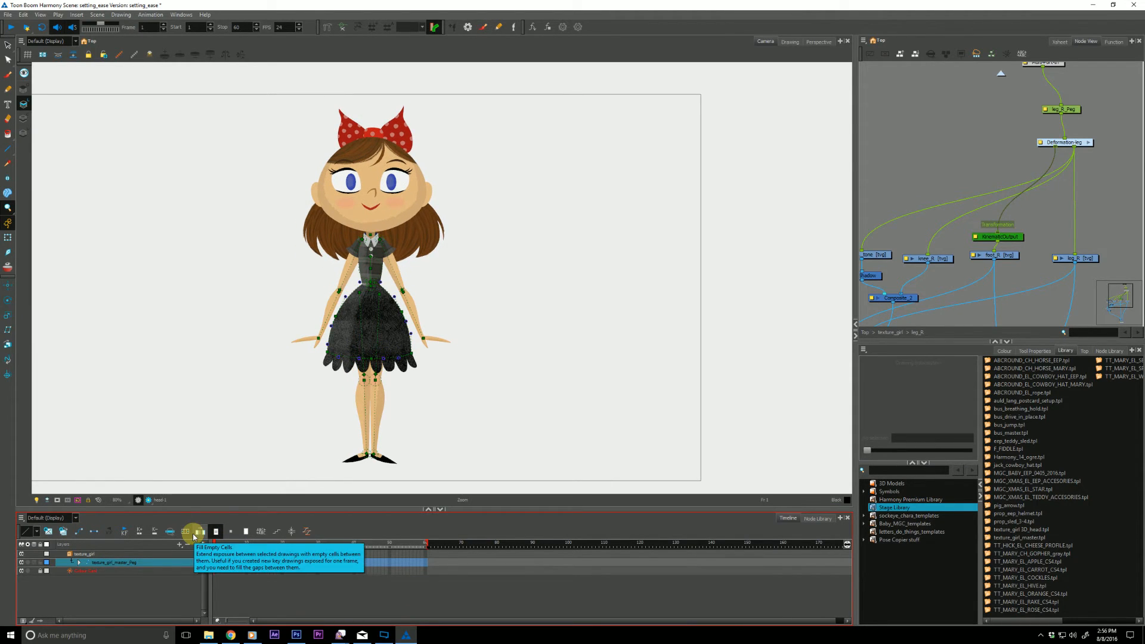
pyautogui.press('Return')
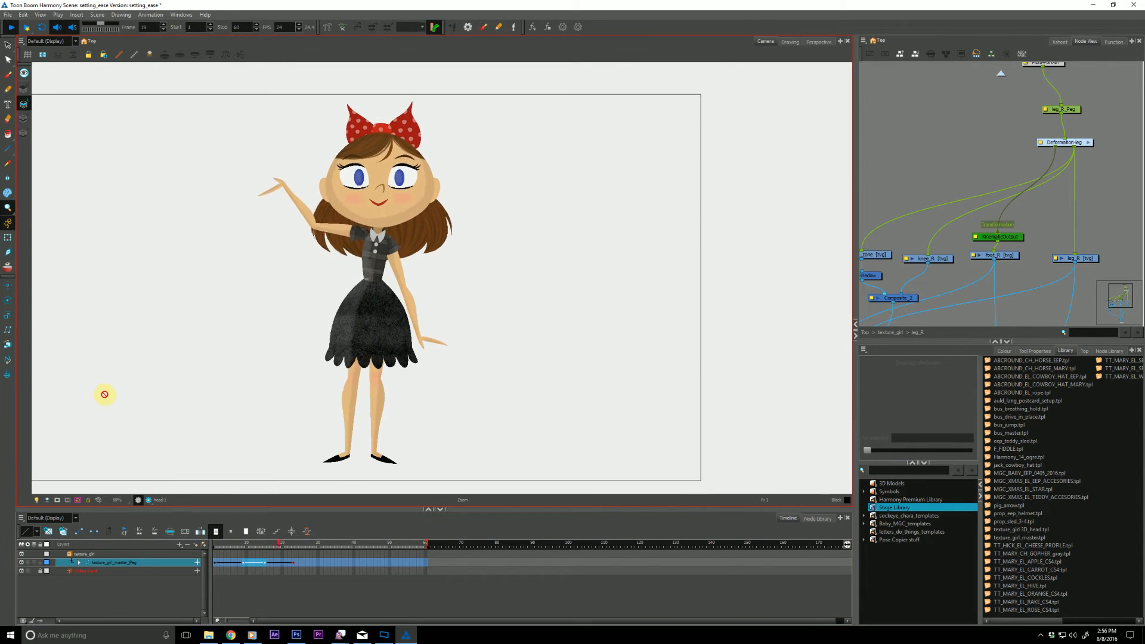
pyautogui.hotkey('shift', 'Return')
pyautogui.click(217, 542)
pyautogui.hotkey('shift', 'Return')
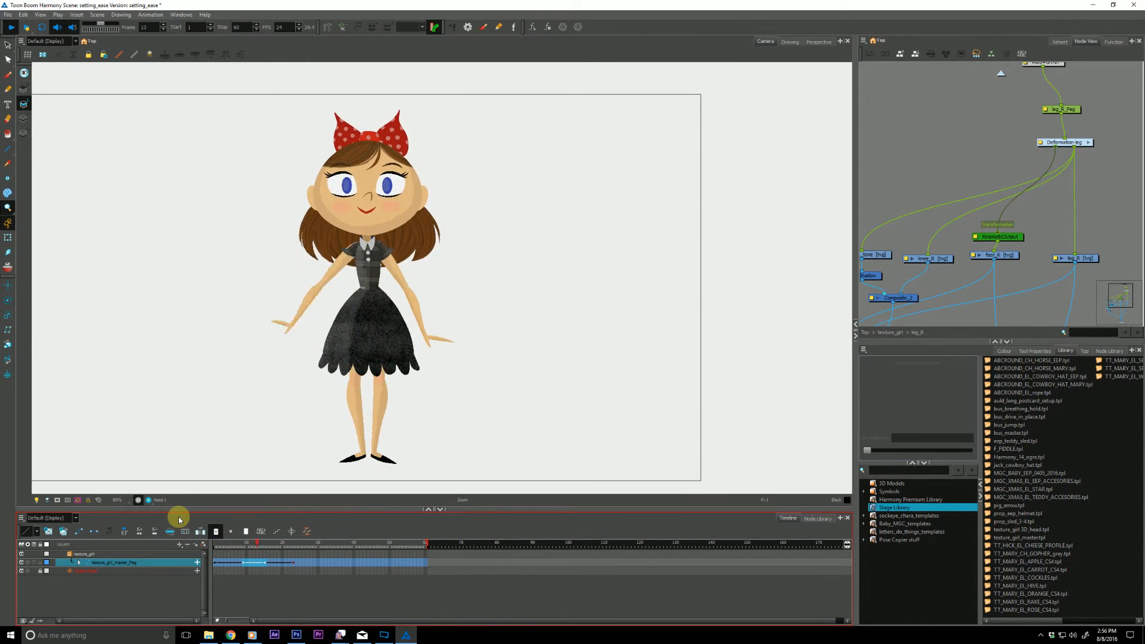
pyautogui.hotkey('shift', 'Return')
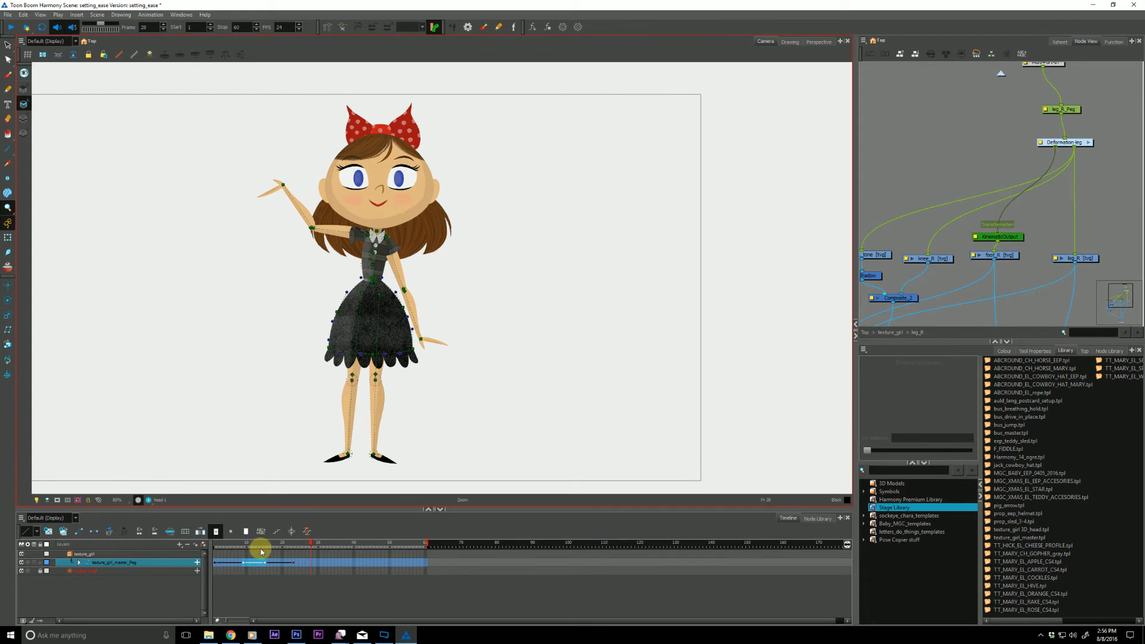
# Step: Step back and forth through the frames between the anticipation and overshoot poses to examine the raised arm's in-betweens
pyautogui.moveTo(258, 545)
pyautogui.mouseDown()
pyautogui.moveTo(238, 545)
pyautogui.moveTo(251, 544)
pyautogui.mouseUp()
pyautogui.press('.')
pyautogui.press('.')
pyautogui.press('.')
pyautogui.press('.')
pyautogui.press('.')
pyautogui.press('.')
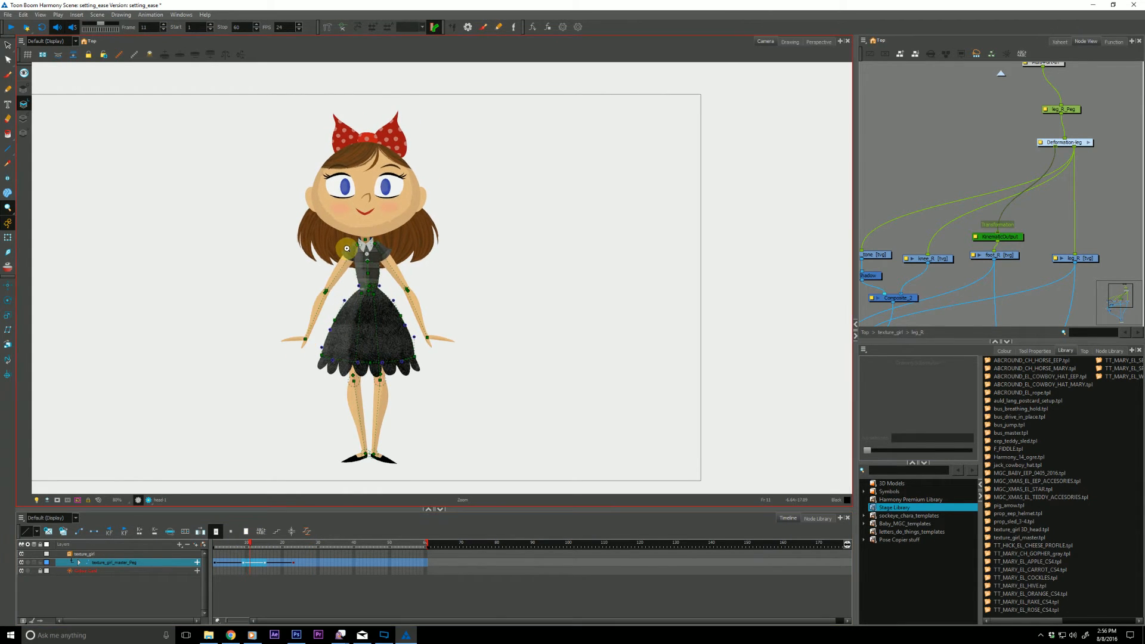
pyautogui.press(',')
pyautogui.press(',')
pyautogui.press(',')
pyautogui.press(',')
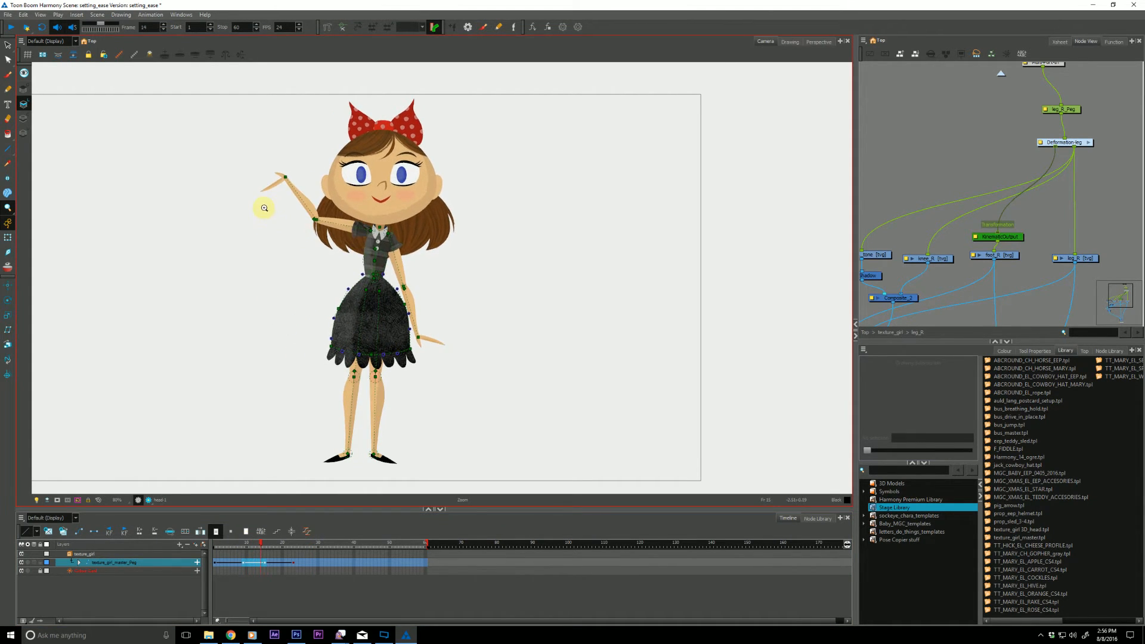
pyautogui.press(',')
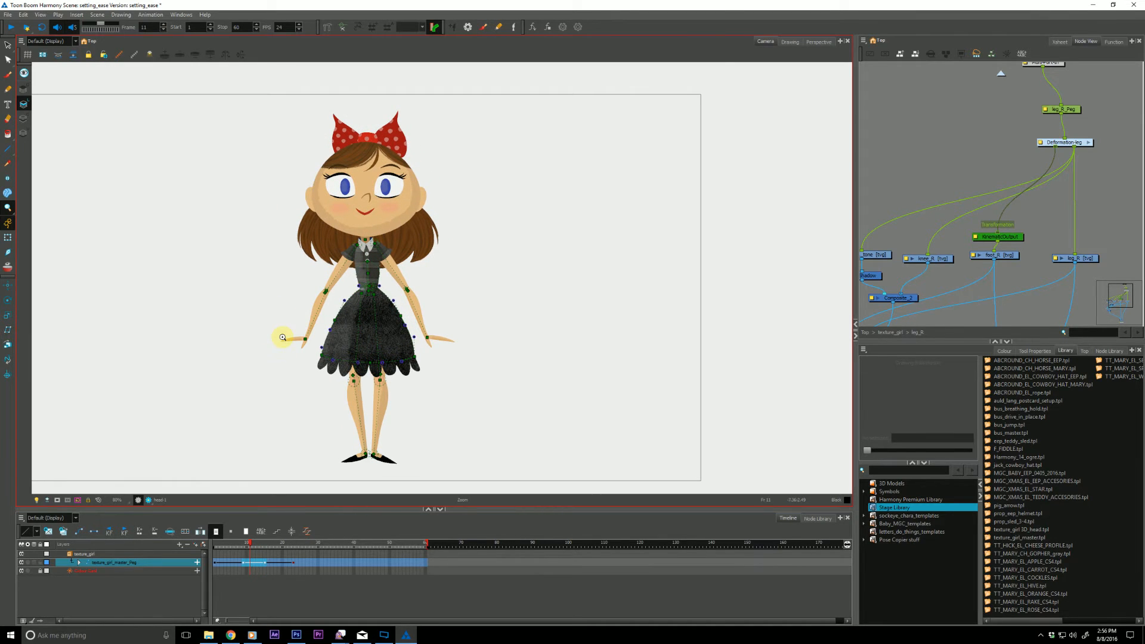
# Step: Review the frame 9 pose, then return to frame 1 and replay the animation to check the arm's motion
pyautogui.click(255, 559)
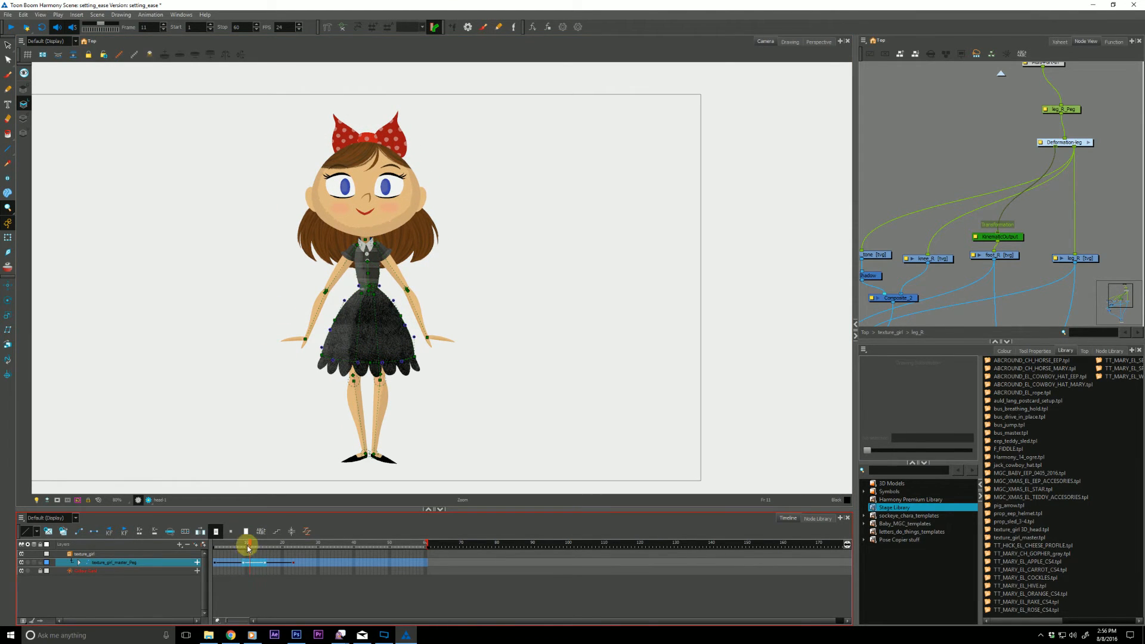
pyautogui.moveTo(249, 548); pyautogui.dragTo(242, 546)
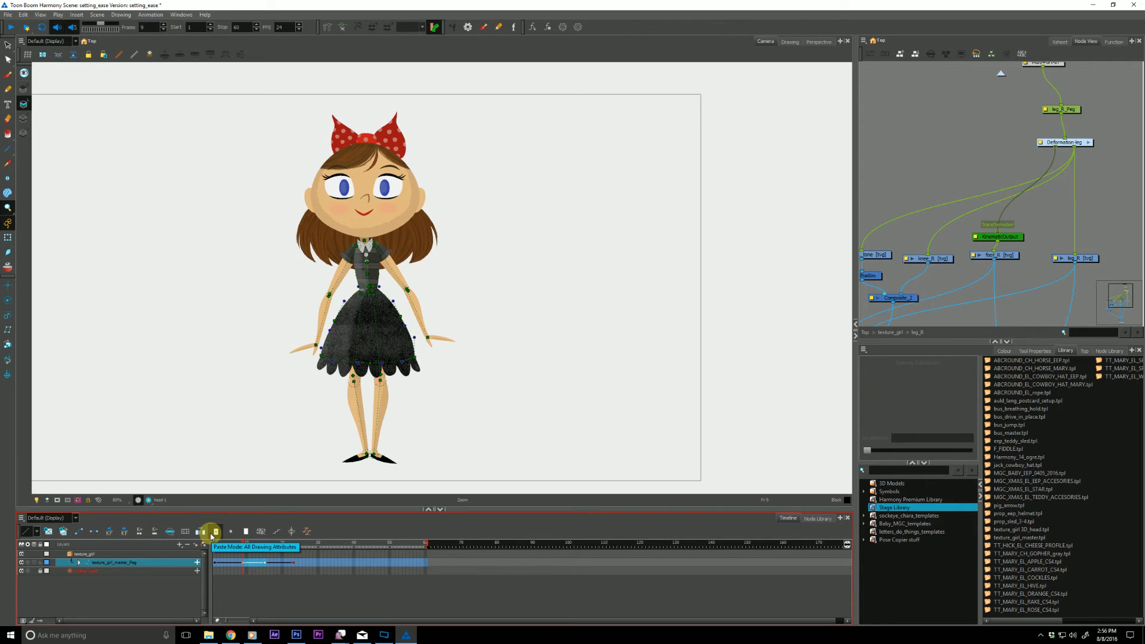
pyautogui.hotkey('shift', ',')
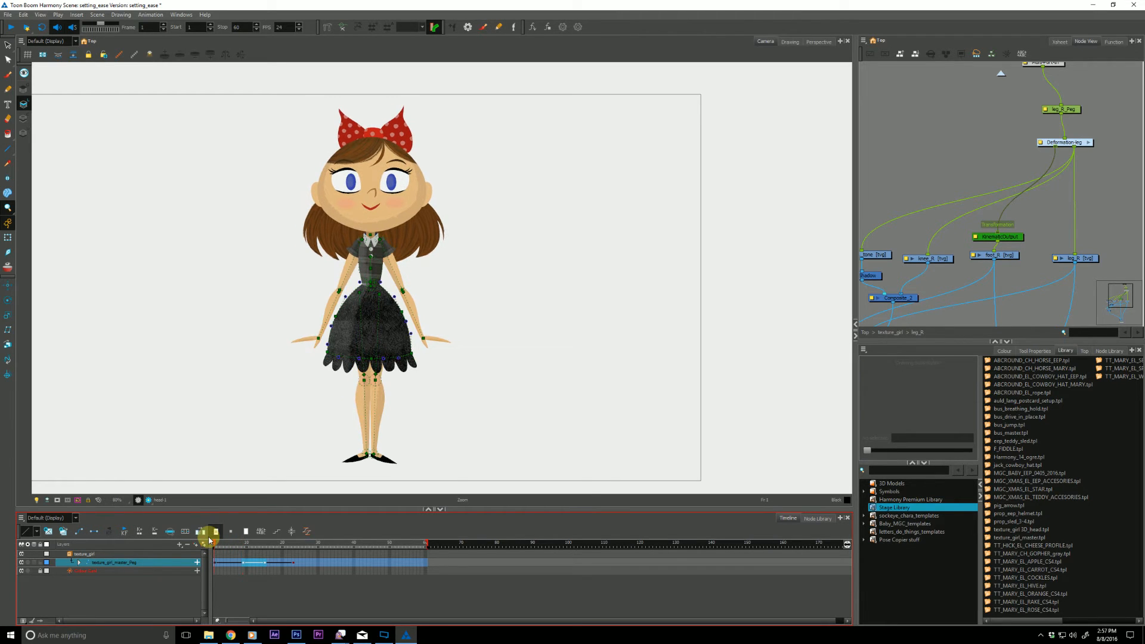
pyautogui.hotkey('shift', 'Return')
pyautogui.hotkey('shift', 'Return')
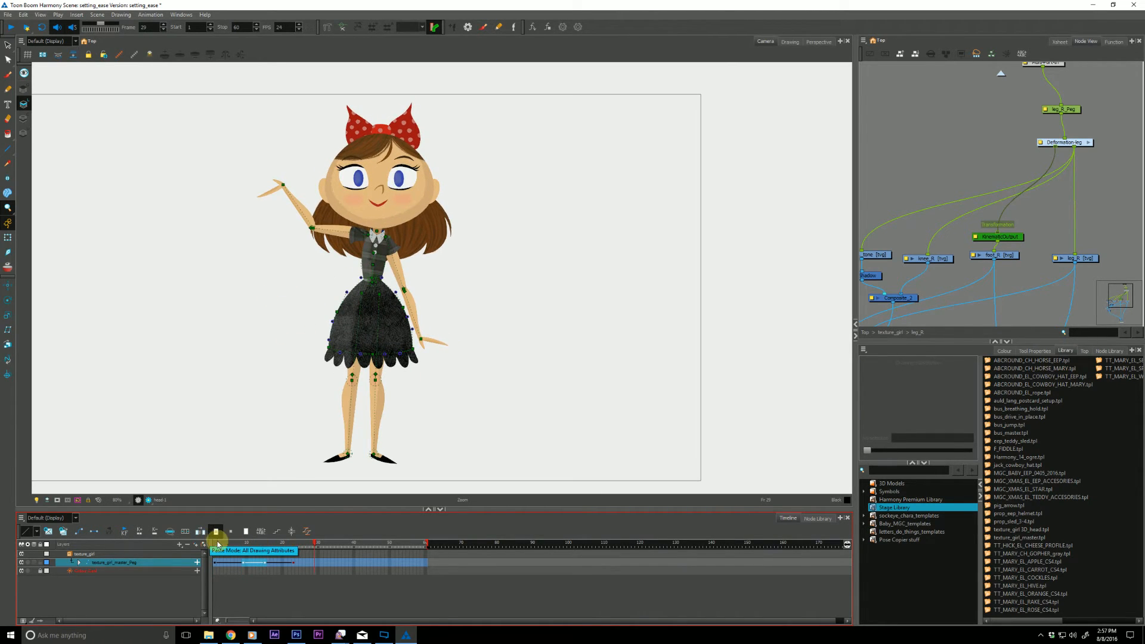
# Step: Select the rising arm's hand at frame 13 with the Transform tool, reveal its layer in the timeline and widen the layer list
pyautogui.moveTo(218, 543); pyautogui.dragTo(246, 590)
pyautogui.scroll(4, 292, 378)
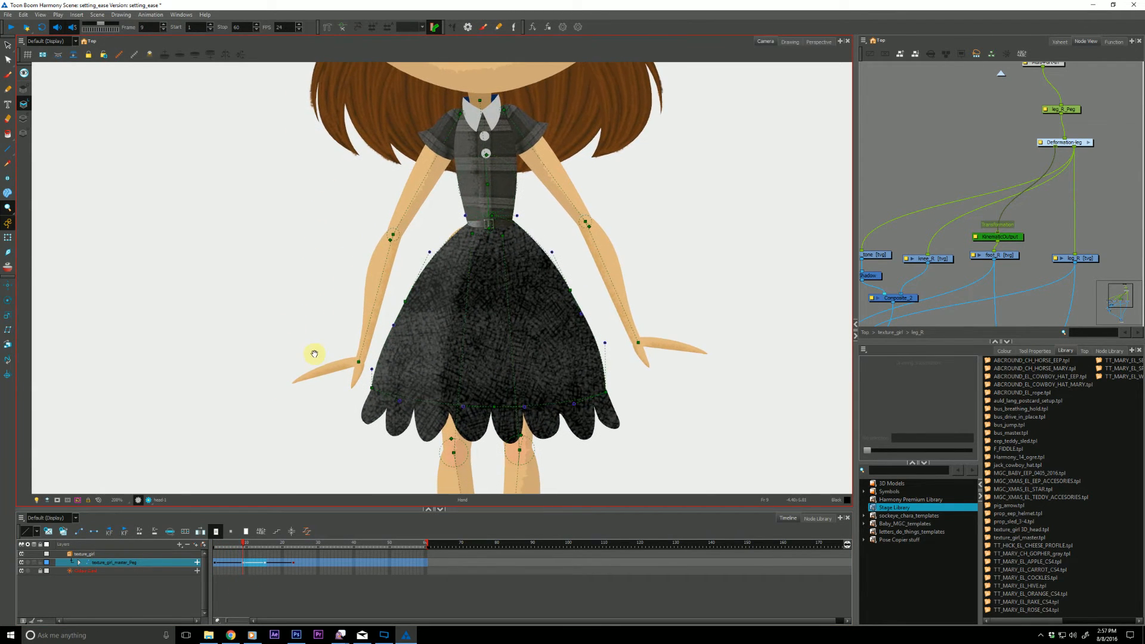
pyautogui.press('.')
pyautogui.press('.')
pyautogui.press('.')
pyautogui.hotkey('shift', 't')
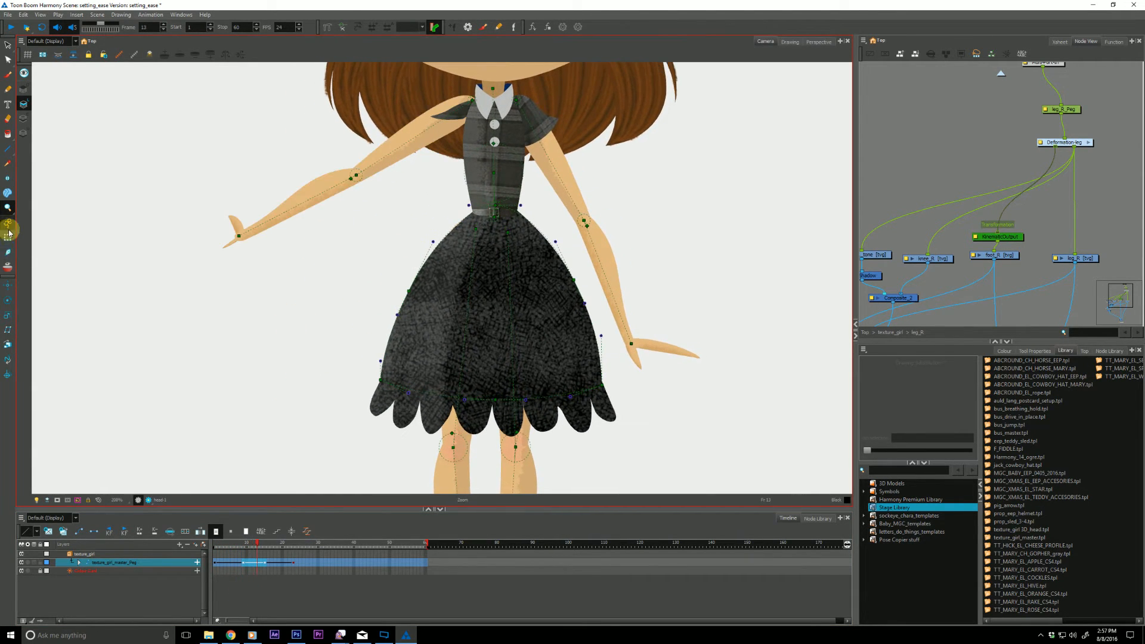
pyautogui.click(240, 221)
pyautogui.click(235, 222)
pyautogui.press('/')
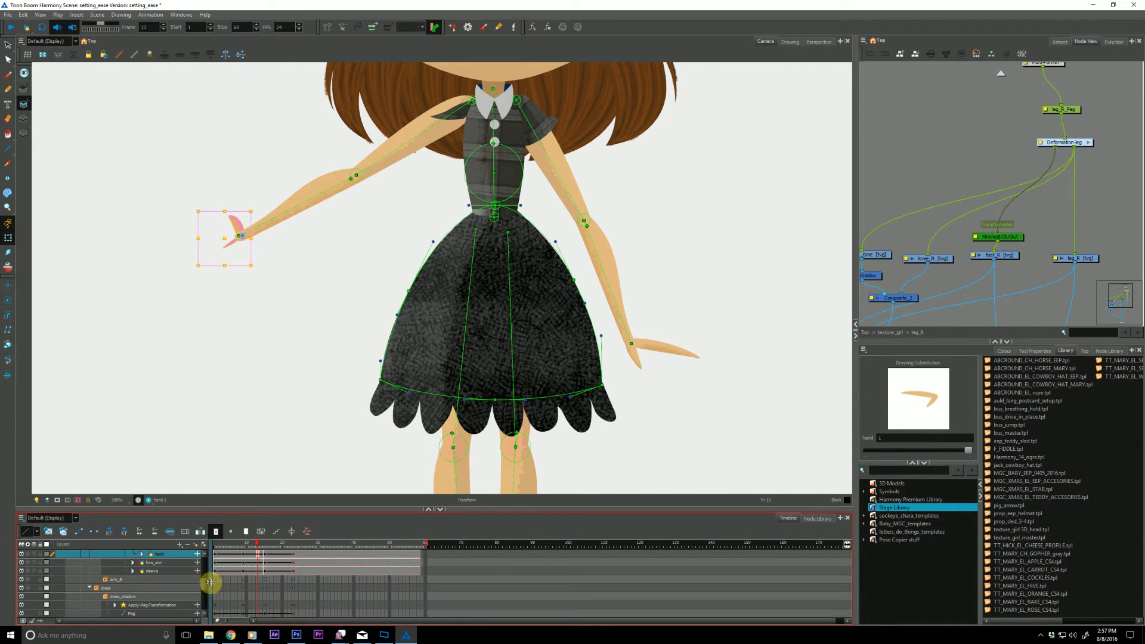
pyautogui.moveTo(216, 584); pyautogui.dragTo(306, 585)
pyautogui.moveTo(308, 596); pyautogui.dragTo(308, 599)
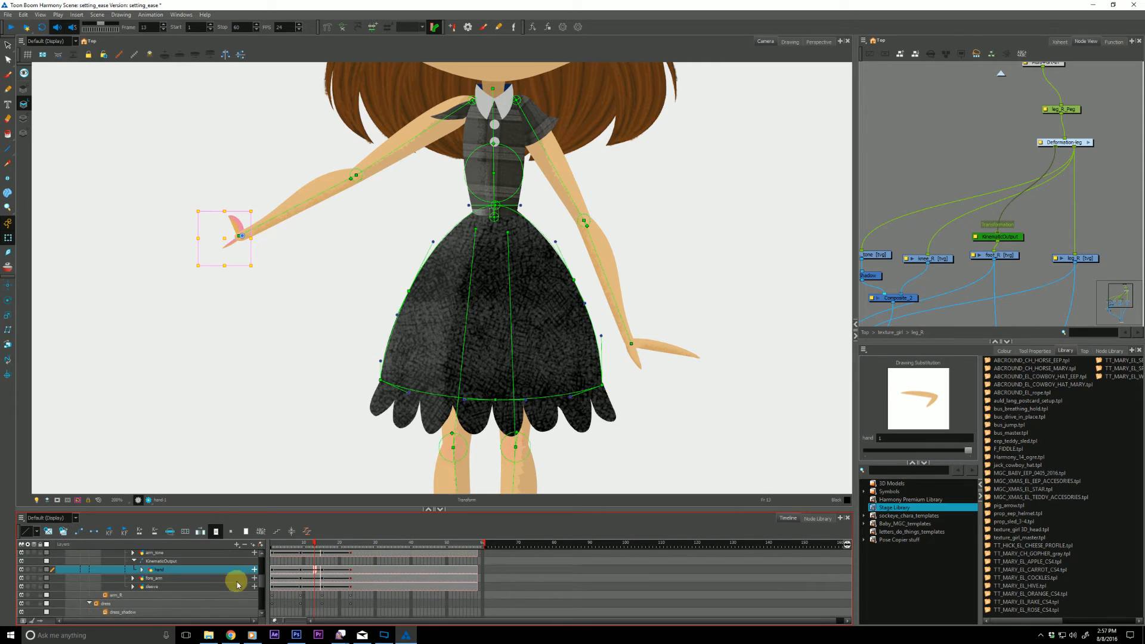
# Step: Make the hand's frame 9 keyframe a stop-motion keyframe and rotate the hand downward at frame 12 so it drags behind the arm
pyautogui.click(302, 575)
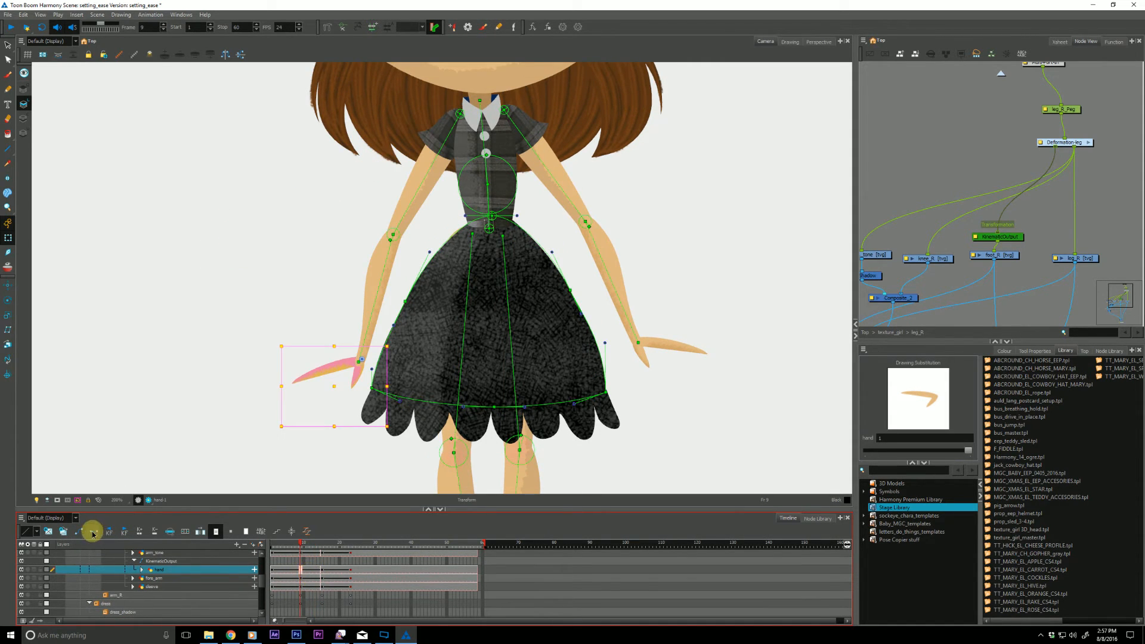
pyautogui.click(309, 588)
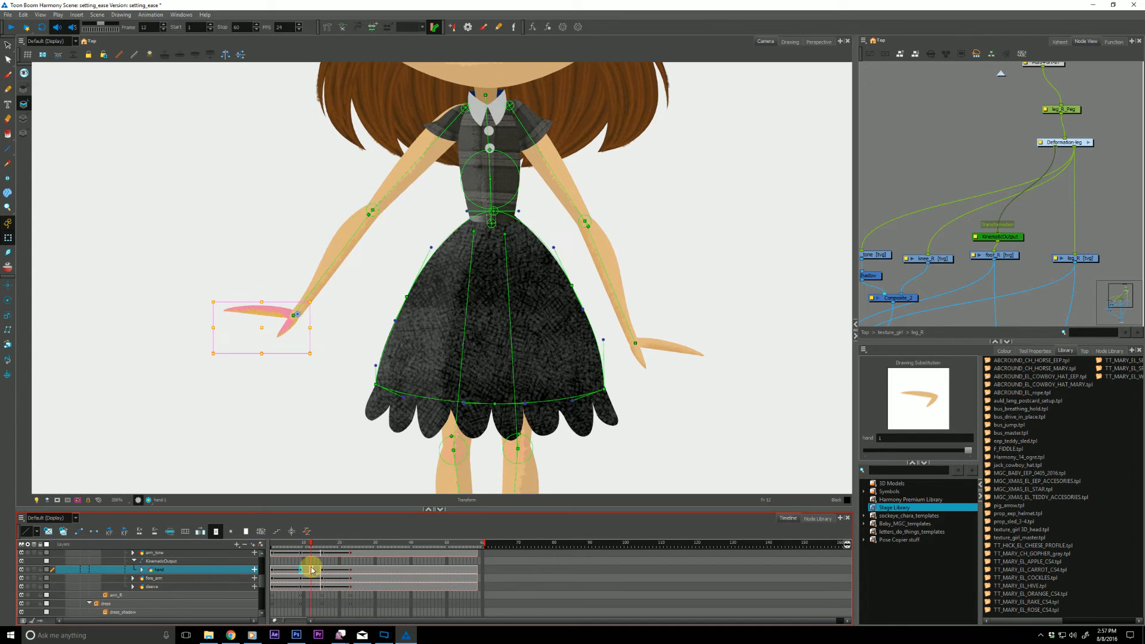
pyautogui.click(213, 366)
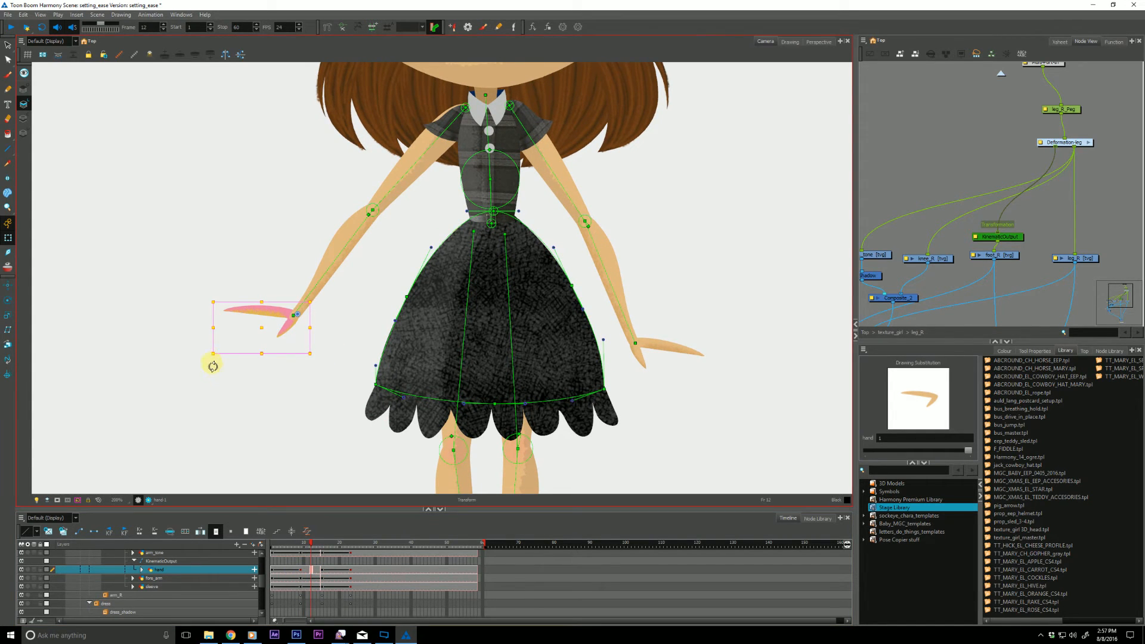
pyautogui.moveTo(213, 366); pyautogui.dragTo(239, 395)
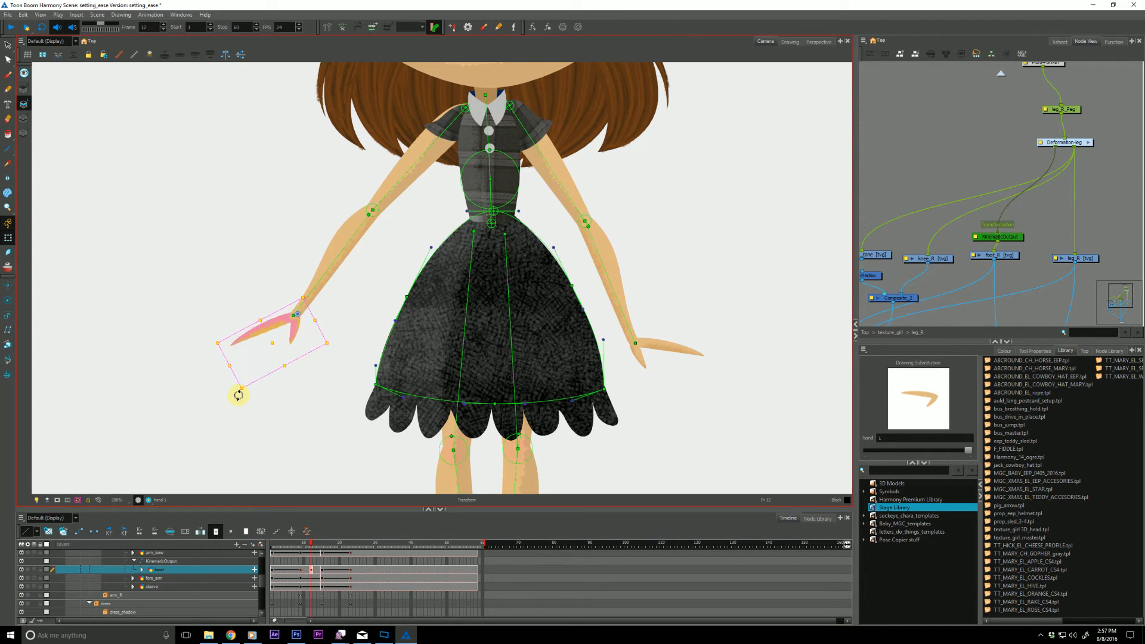
# Step: Flip between the frames around frame 12 to check how the dragging hand follows the arm
pyautogui.press(',')
pyautogui.press('.')
pyautogui.press(',')
pyautogui.press('.')
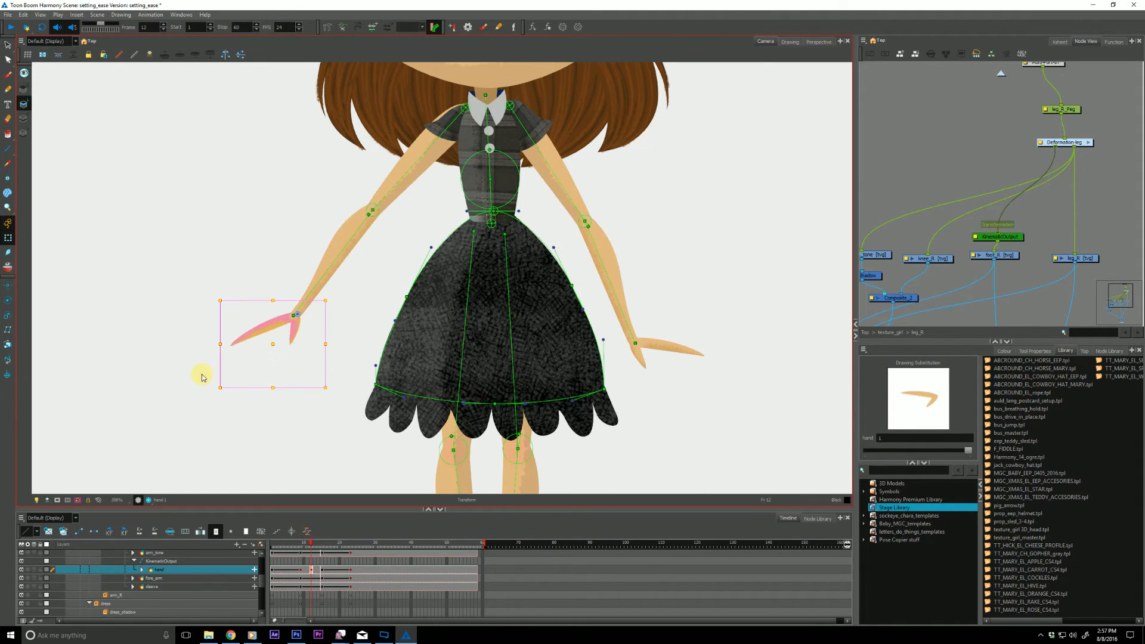
pyautogui.press(',')
pyautogui.press('.')
pyautogui.press('.')
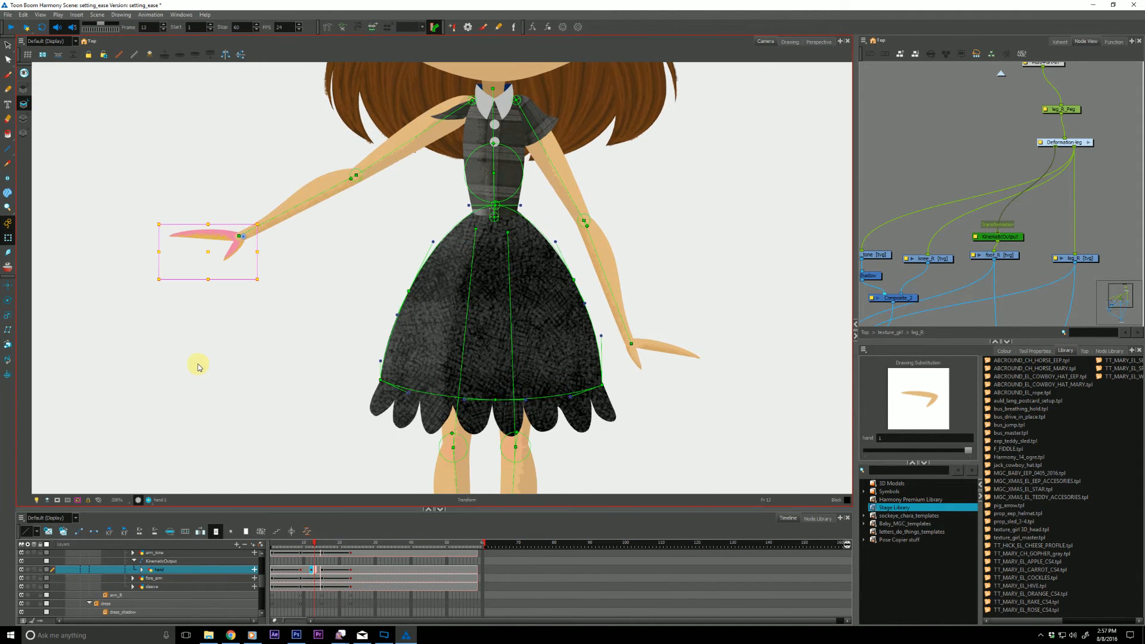
pyautogui.press(',')
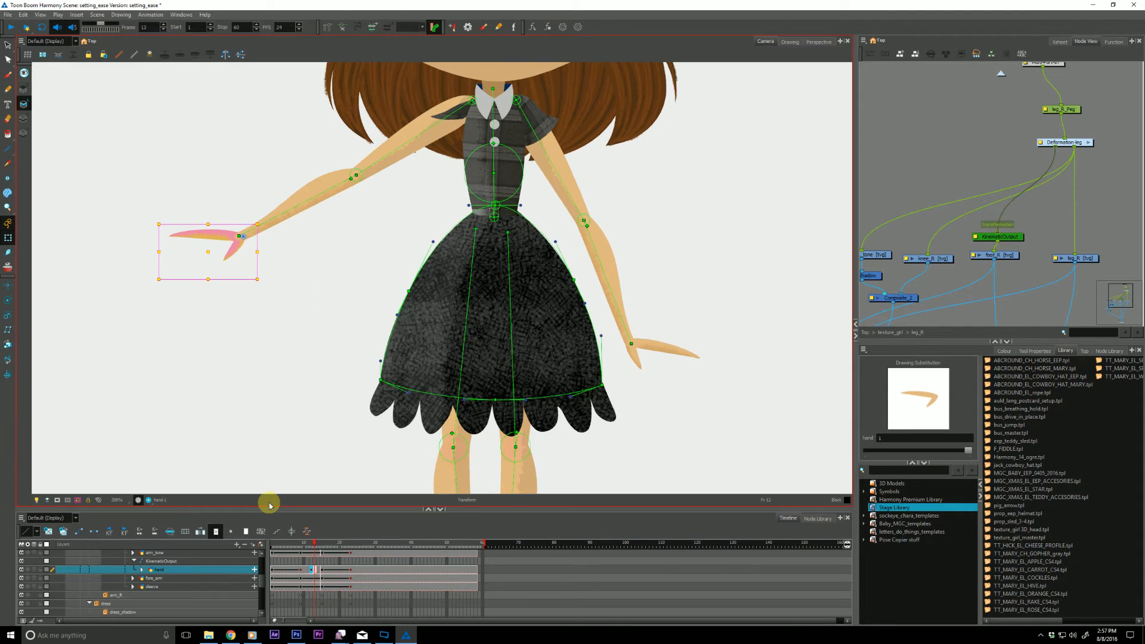
# Step: Rotate the rising arm's hand downward at frame 13 so it drags behind the arm
pyautogui.click(312, 571)
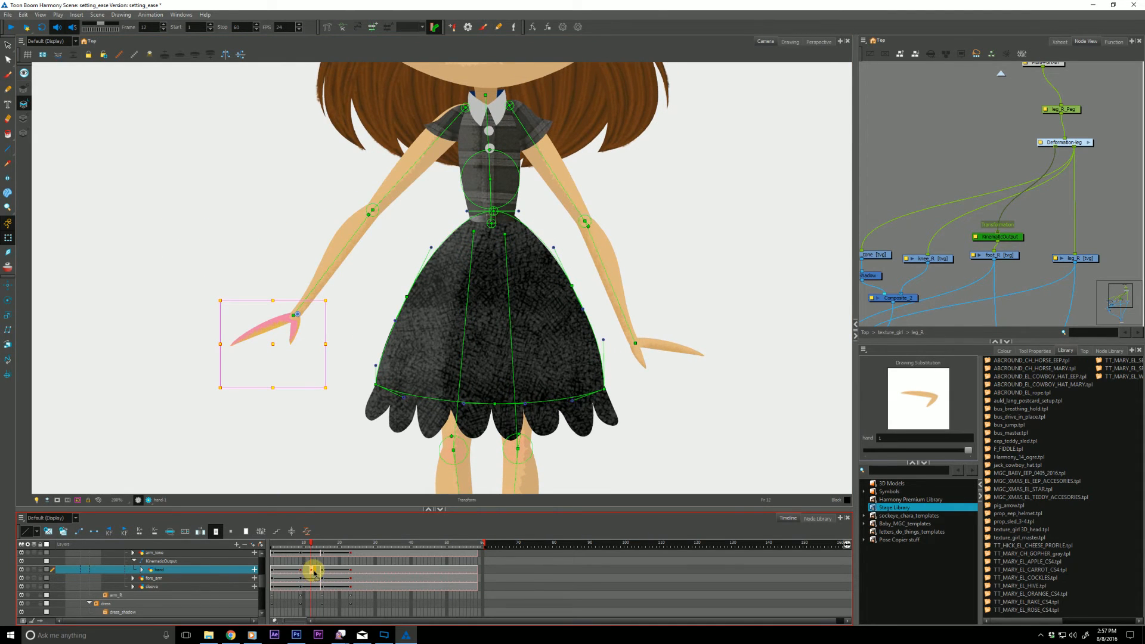
pyautogui.click(315, 573)
pyautogui.moveTo(154, 284)
pyautogui.mouseDown()
pyautogui.moveTo(179, 317)
pyautogui.moveTo(212, 332)
pyautogui.moveTo(226, 272)
pyautogui.mouseUp()
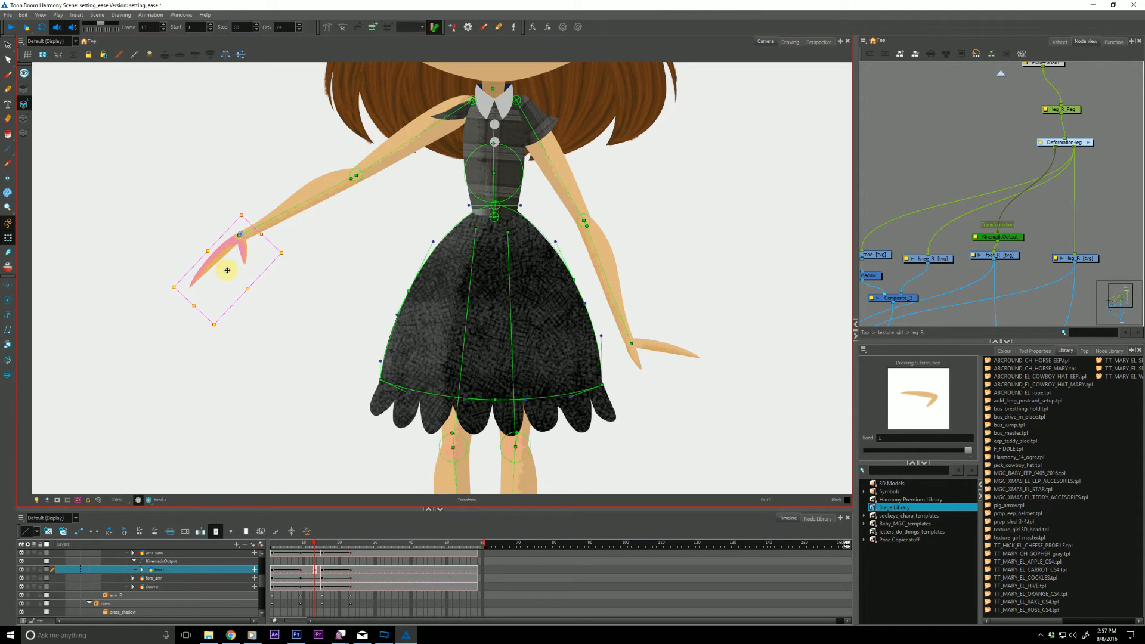
pyautogui.press(',')
pyautogui.press('.')
pyautogui.press('.')
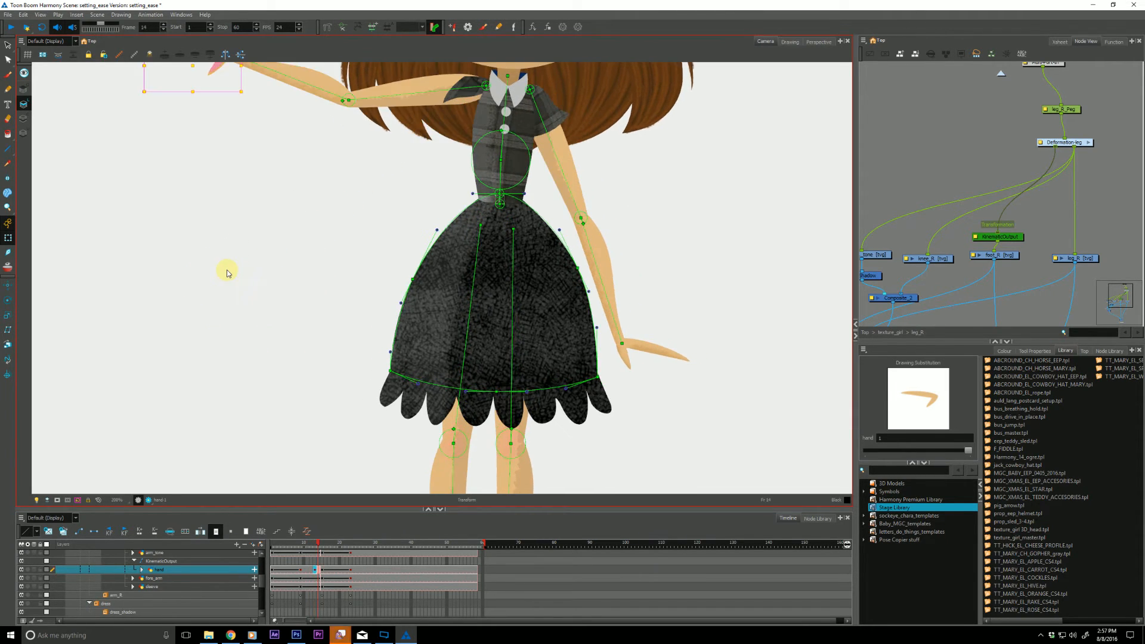
# Step: Rotate the hand downward at frame 14 to continue its drag behind the raised forearm
pyautogui.click(326, 573)
pyautogui.click(321, 573)
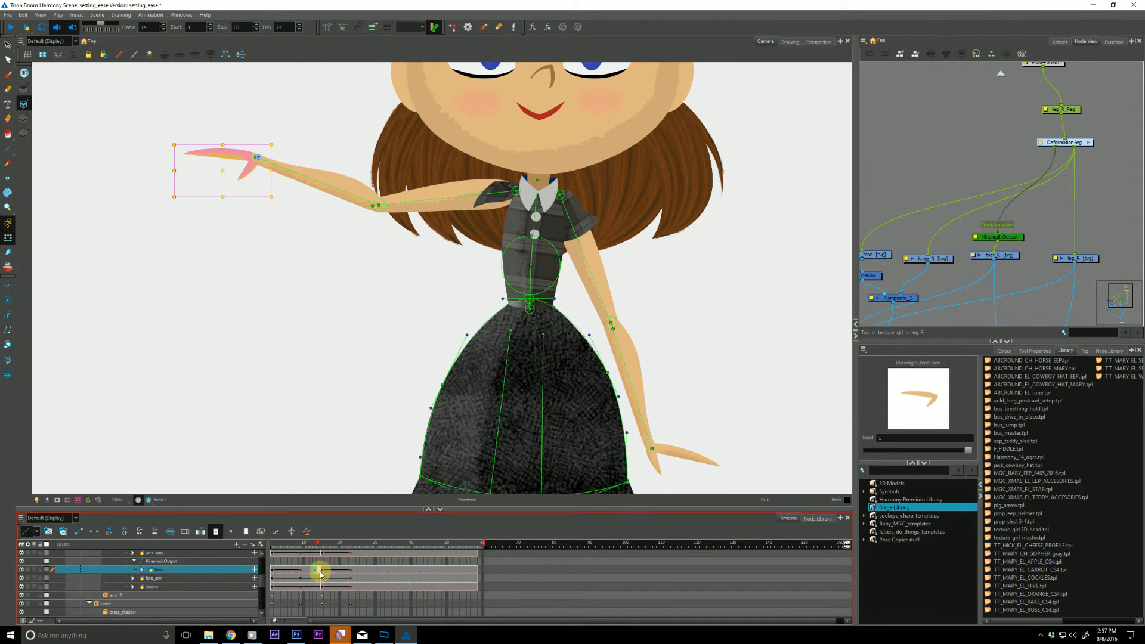
pyautogui.click(323, 573)
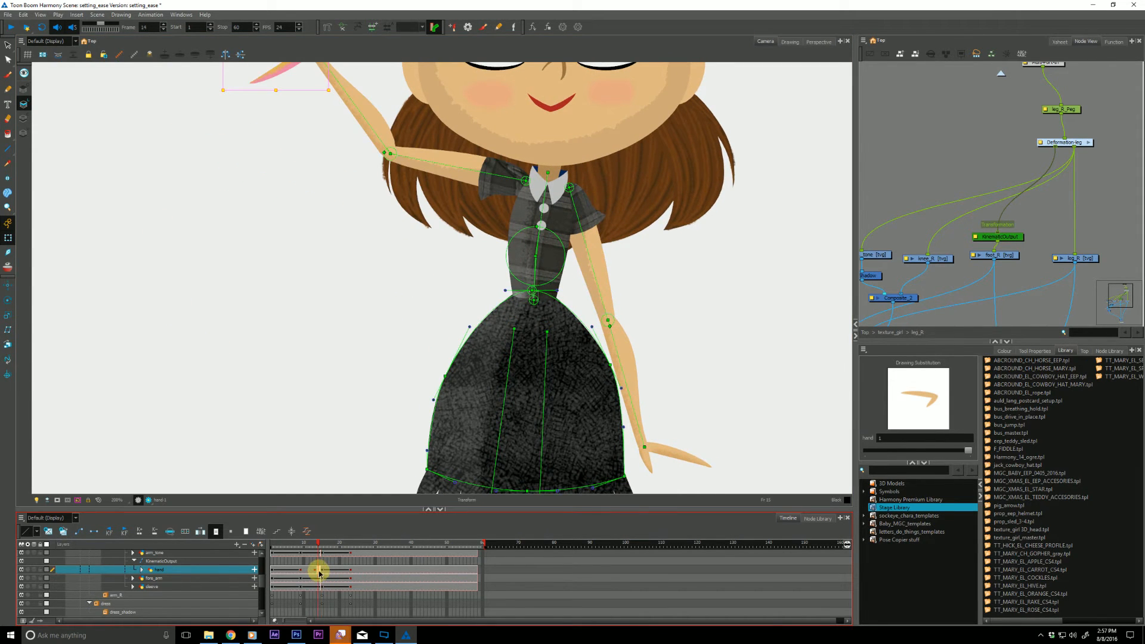
pyautogui.click(317, 570)
pyautogui.press(',')
pyautogui.press('.')
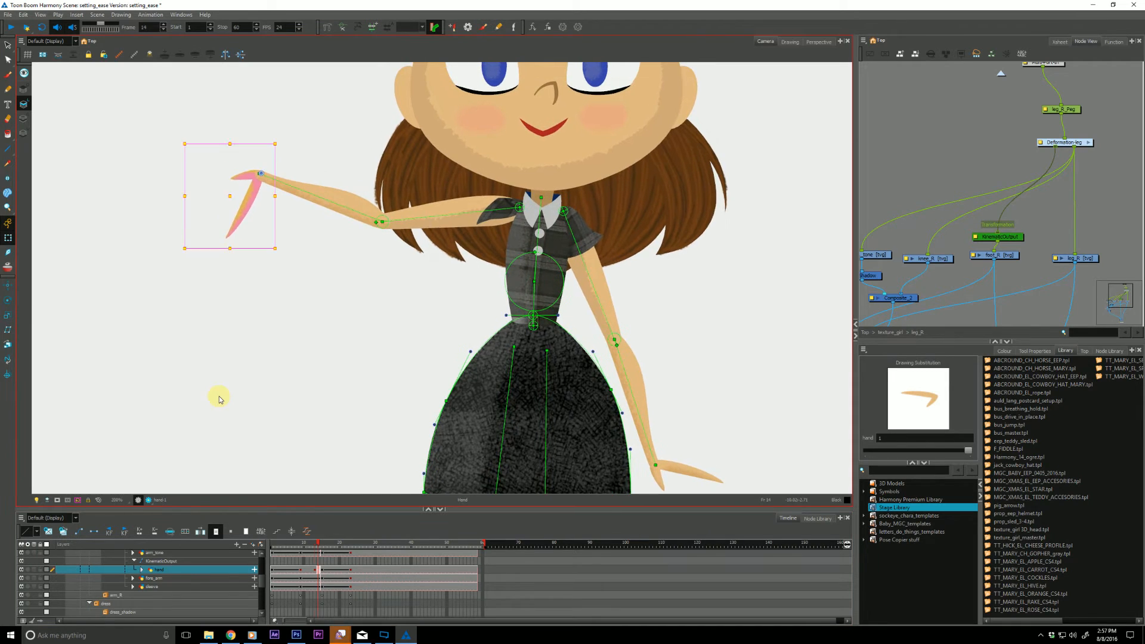
# Step: Flip back and forth between frames 13 and 14 to compare the two dragging hand poses
pyautogui.press(',')
pyautogui.press('.')
pyautogui.press(',')
pyautogui.press('.')
pyautogui.press(',')
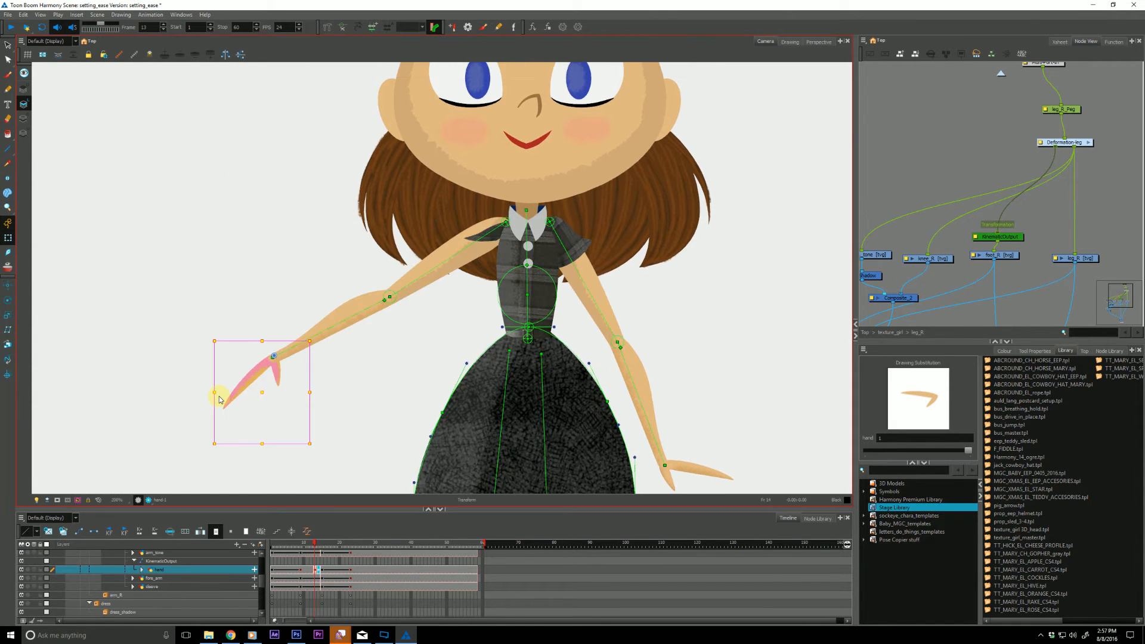
pyautogui.press('.')
pyautogui.press(',')
pyautogui.press('.')
# Step: Review the hand from frame 9 to 13, then apply the ease for its frame 9 and frame 13 keyframes in the multiple-parameter ease editor
pyautogui.click(301, 571)
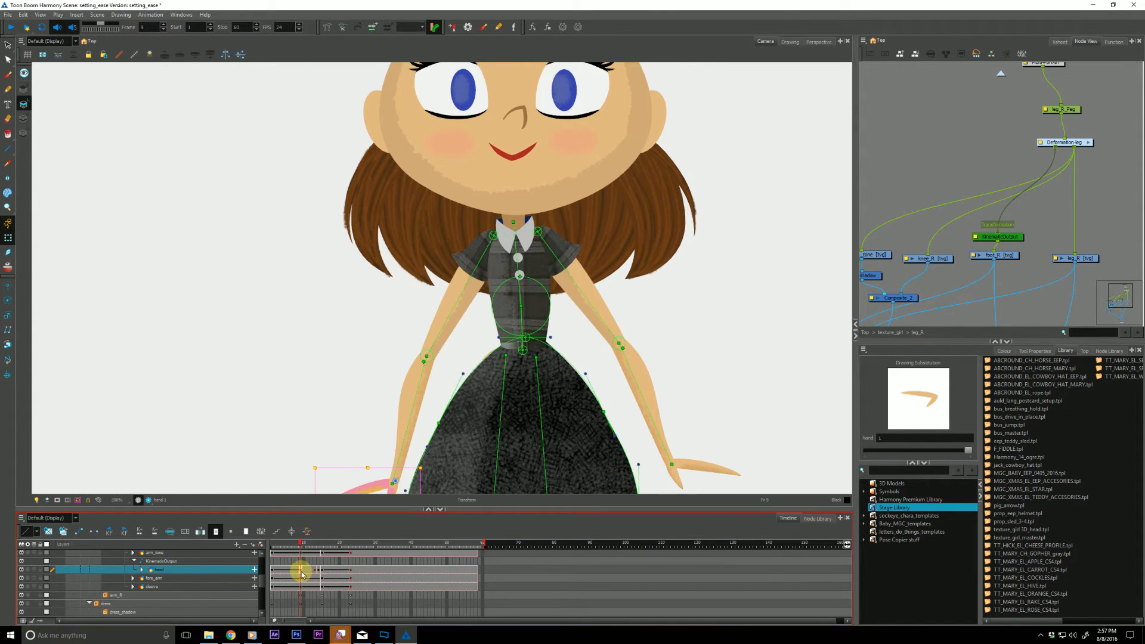
pyautogui.moveTo(130, 416); pyautogui.dragTo(129, 375)
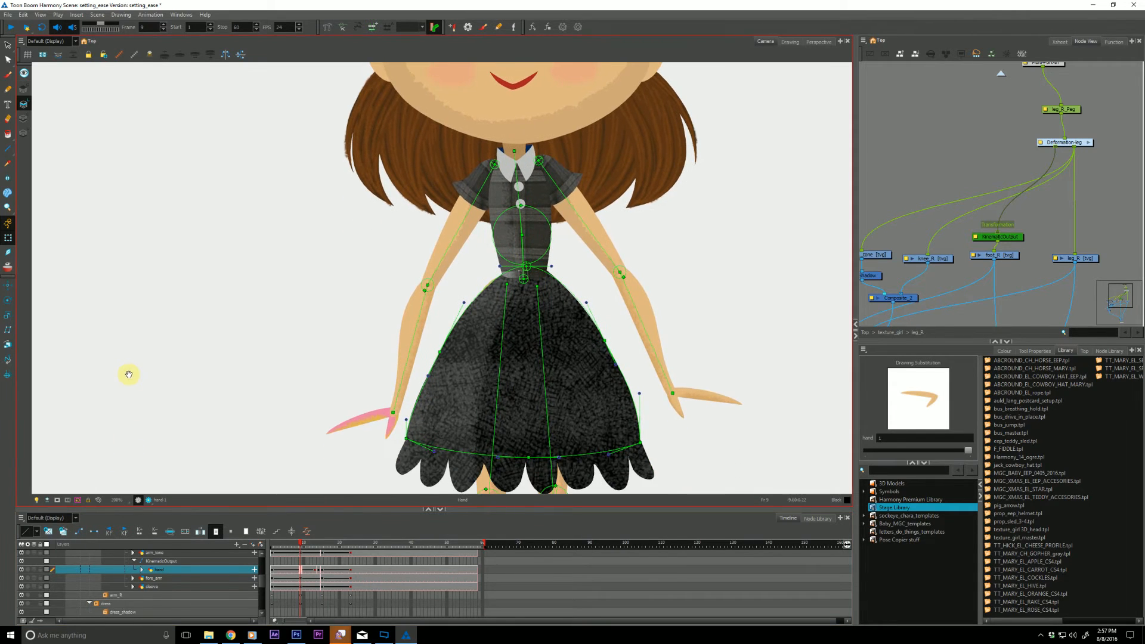
pyautogui.press('.')
pyautogui.press('.')
pyautogui.press('.')
pyautogui.press('.')
pyautogui.click(301, 571)
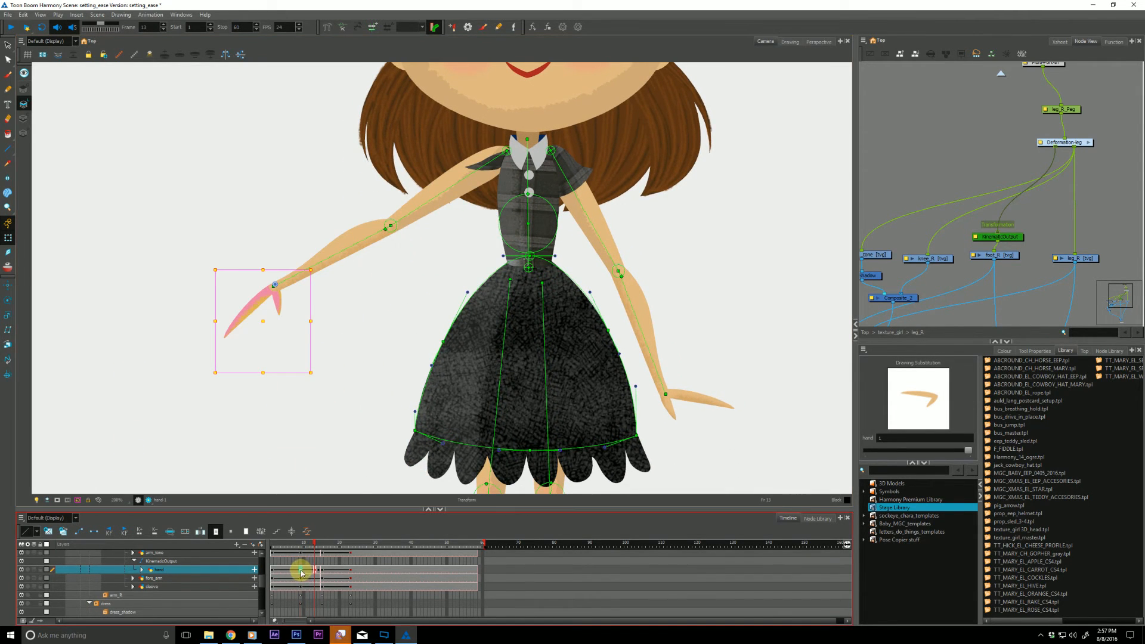
pyautogui.click(307, 531)
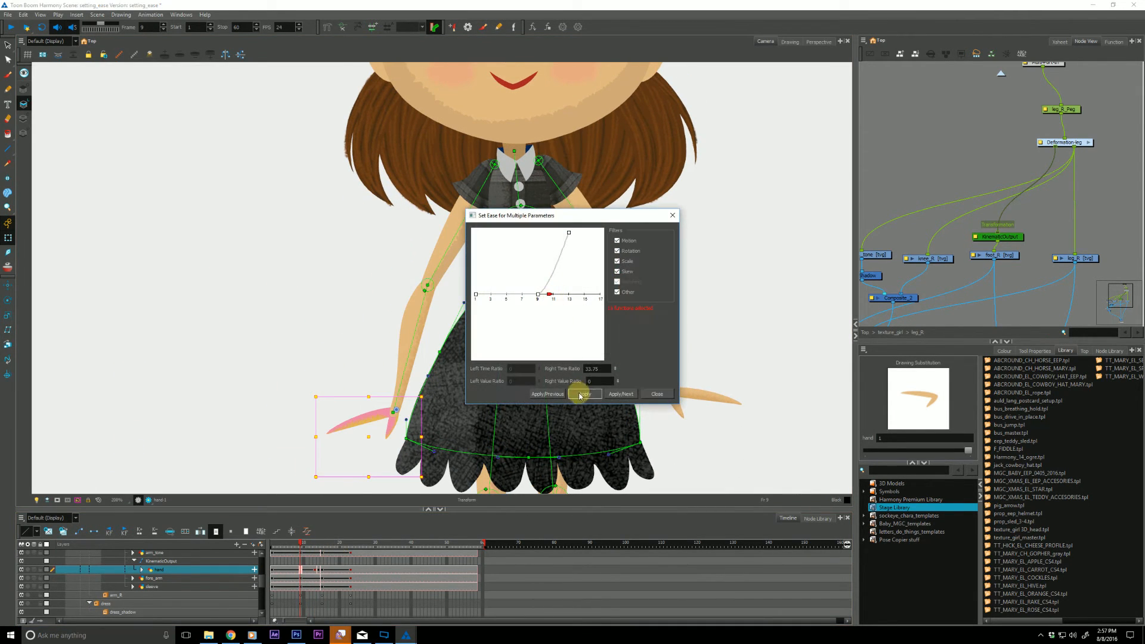
pyautogui.click(622, 396)
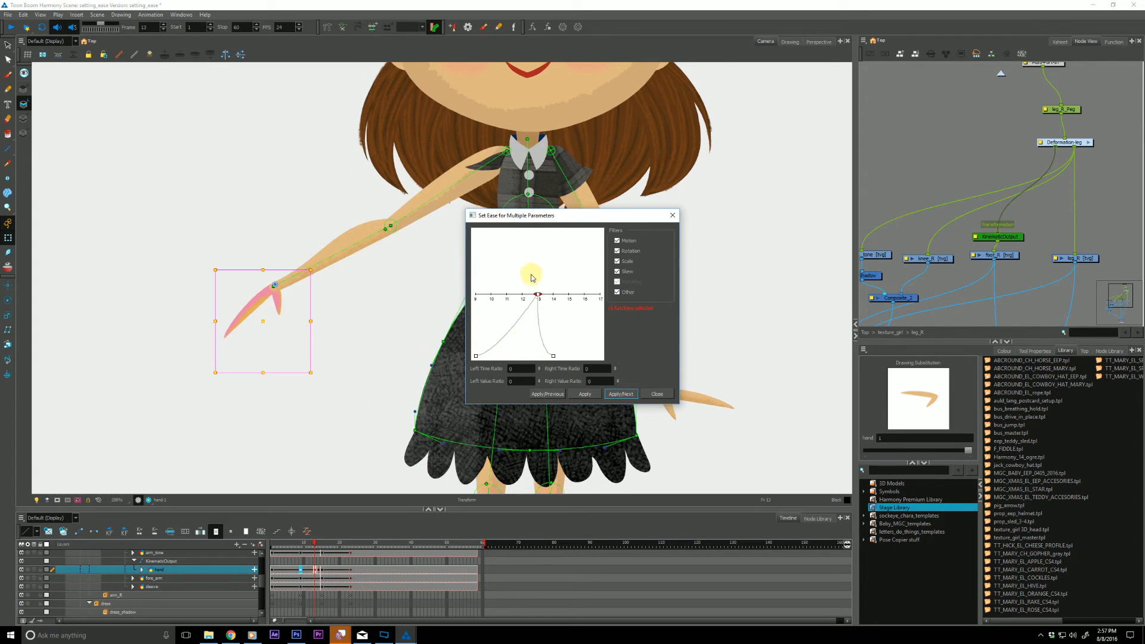
pyautogui.click(621, 397)
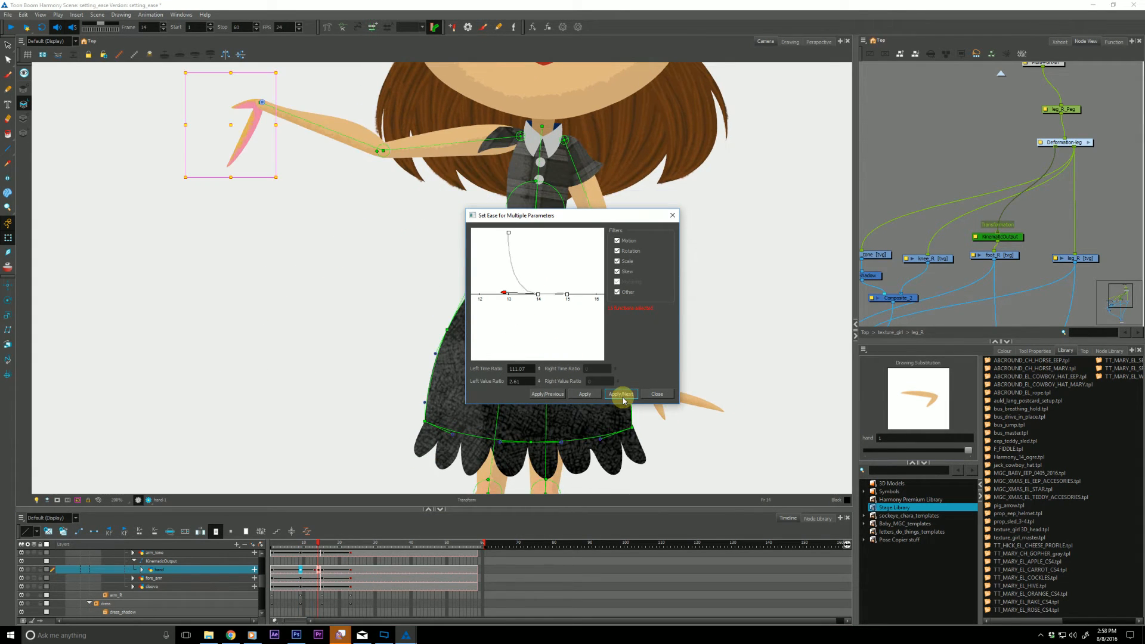
pyautogui.click(656, 394)
# Step: Return to frame 1 and replay the animation to check the hand's eased drag
pyautogui.moveTo(294, 544); pyautogui.dragTo(270, 544)
pyautogui.press('Return')
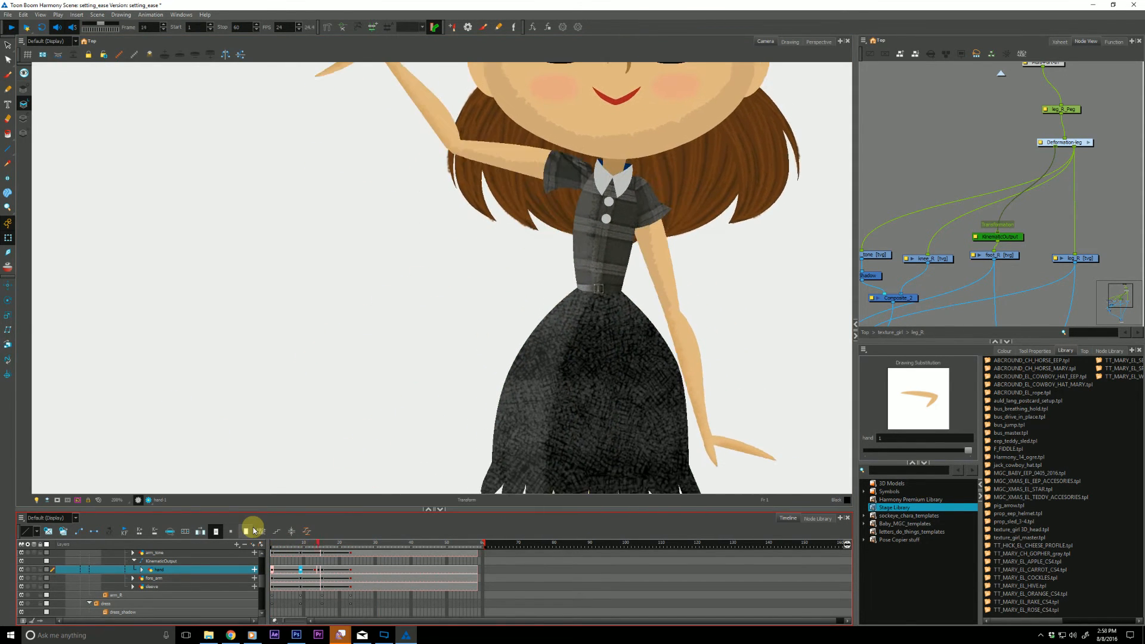
pyautogui.press('Return')
# Step: Step frame by frame through the arm raise up to frame 21 to examine the hand's drag and settle
pyautogui.click(290, 543)
pyautogui.press('.')
pyautogui.press('.')
pyautogui.press('.')
pyautogui.press('.')
pyautogui.press('.')
pyautogui.press('.')
pyautogui.press('.')
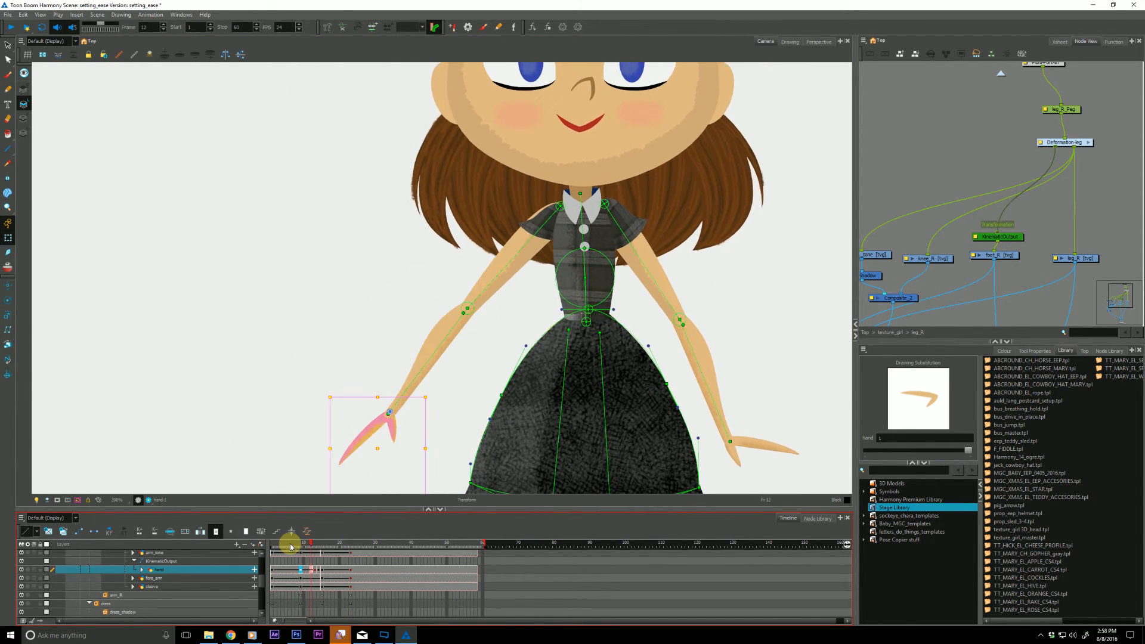
pyautogui.press('.')
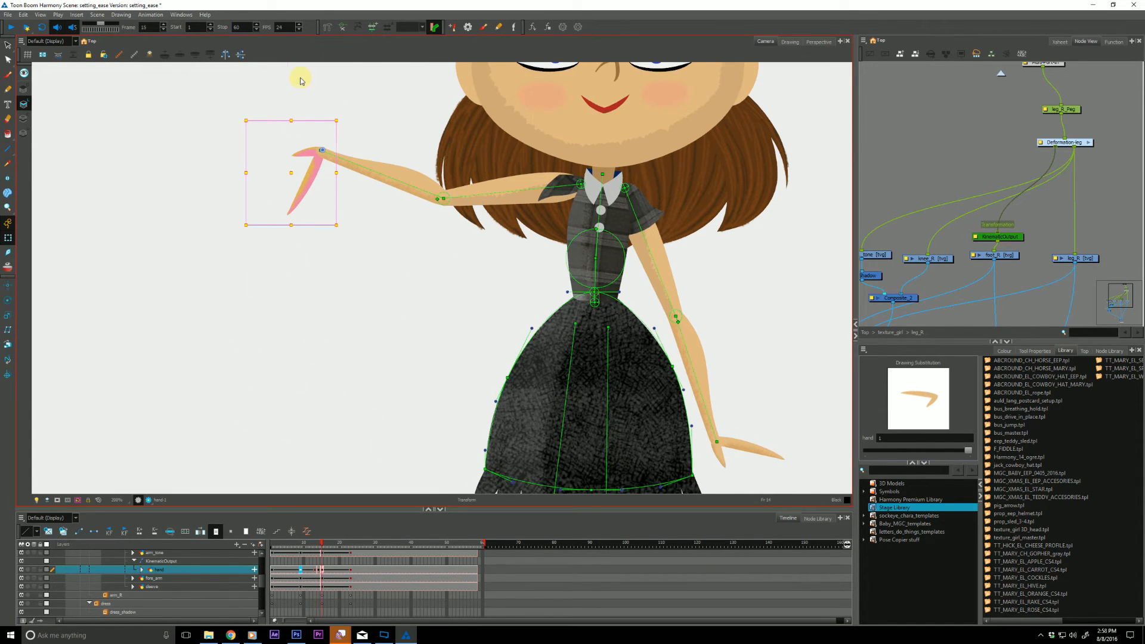
pyautogui.press('.')
pyautogui.press('.')
pyautogui.press('.')
pyautogui.press('.')
pyautogui.press('.')
pyautogui.press('.')
pyautogui.press('.')
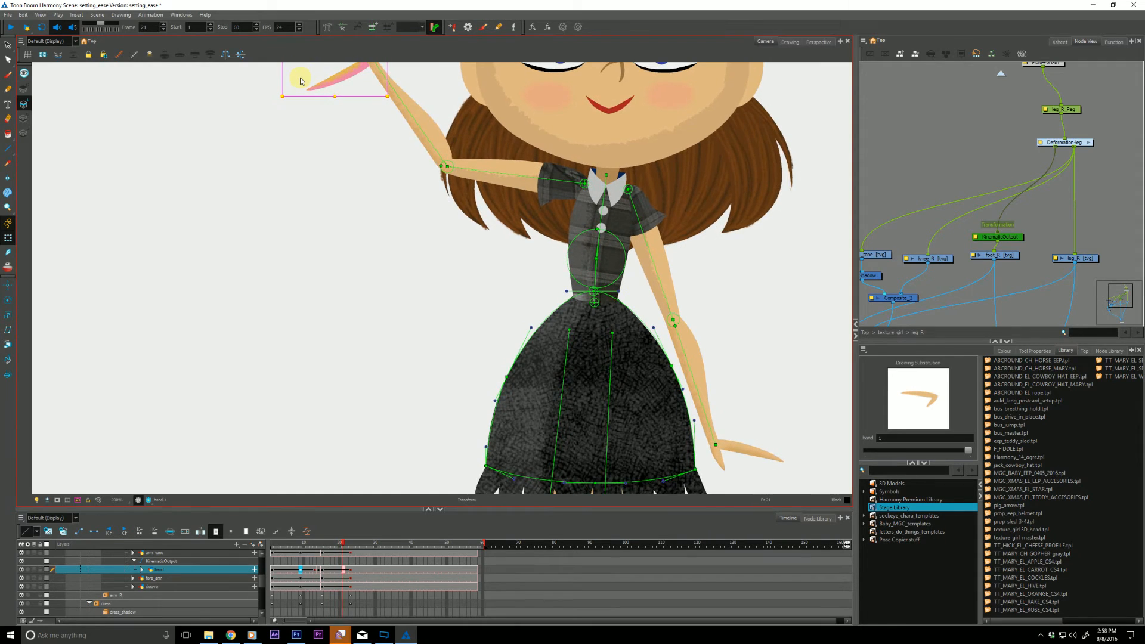
# Step: Return to frame 1, select the rising arm's sleeve and reveal its layer in the timeline
pyautogui.click(273, 543)
pyautogui.moveTo(443, 387); pyautogui.dragTo(389, 350)
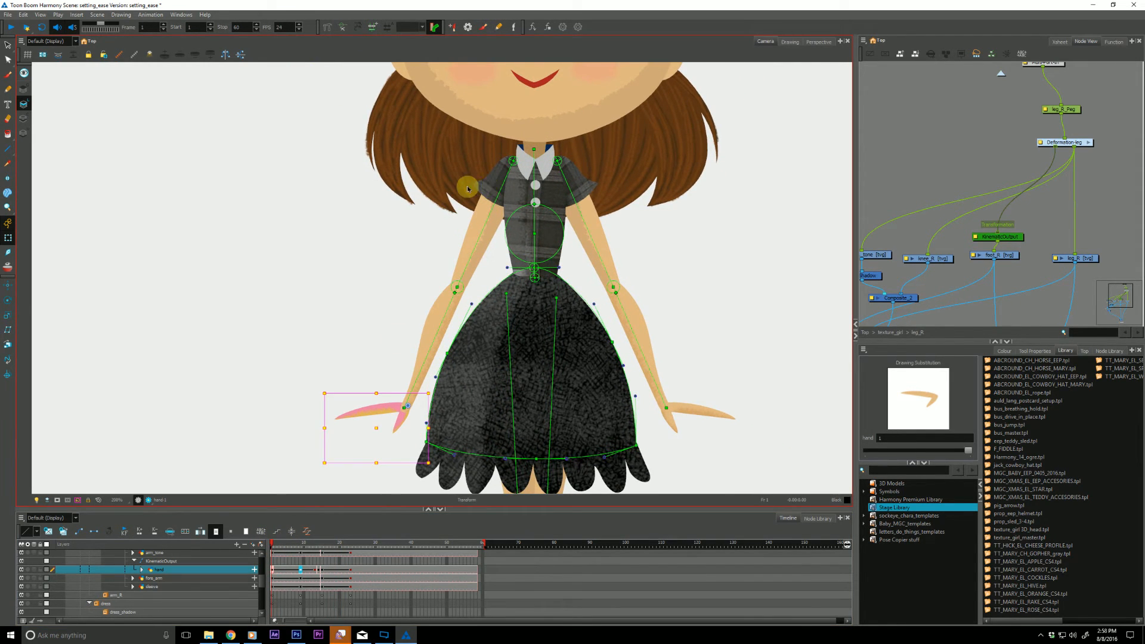
pyautogui.click(467, 189)
pyautogui.press('b')
pyautogui.press('o')
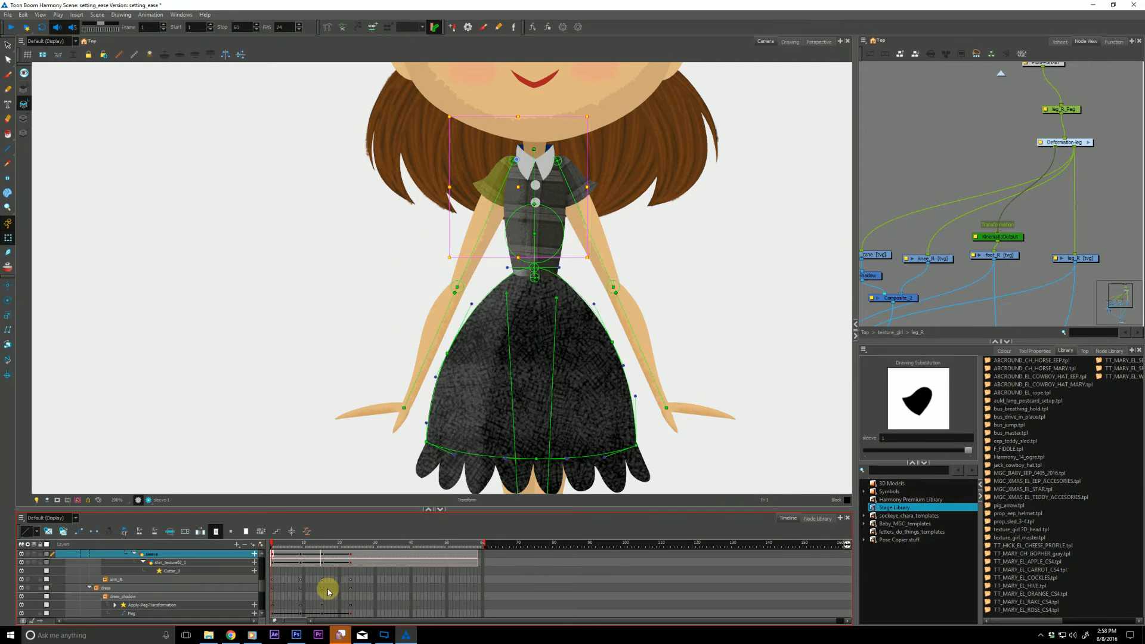
pyautogui.scroll(1, 313, 579)
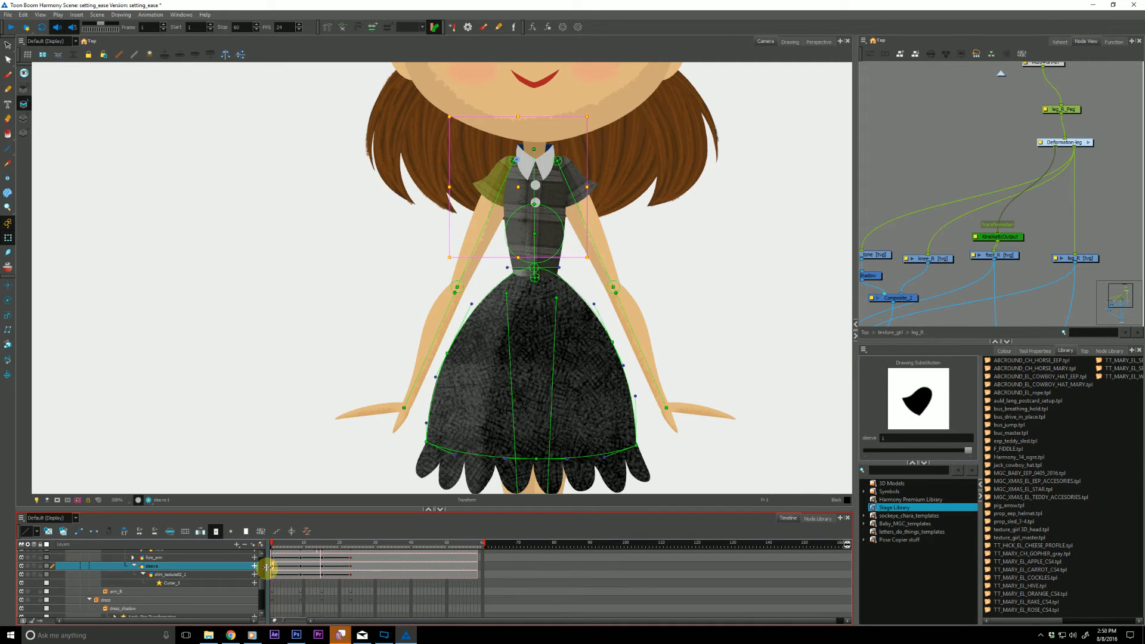
# Step: Step through the frames around the sleeve's frame 9 keyframe and on past frame 13 to check how the sleeve follows the arm
pyautogui.click(301, 568)
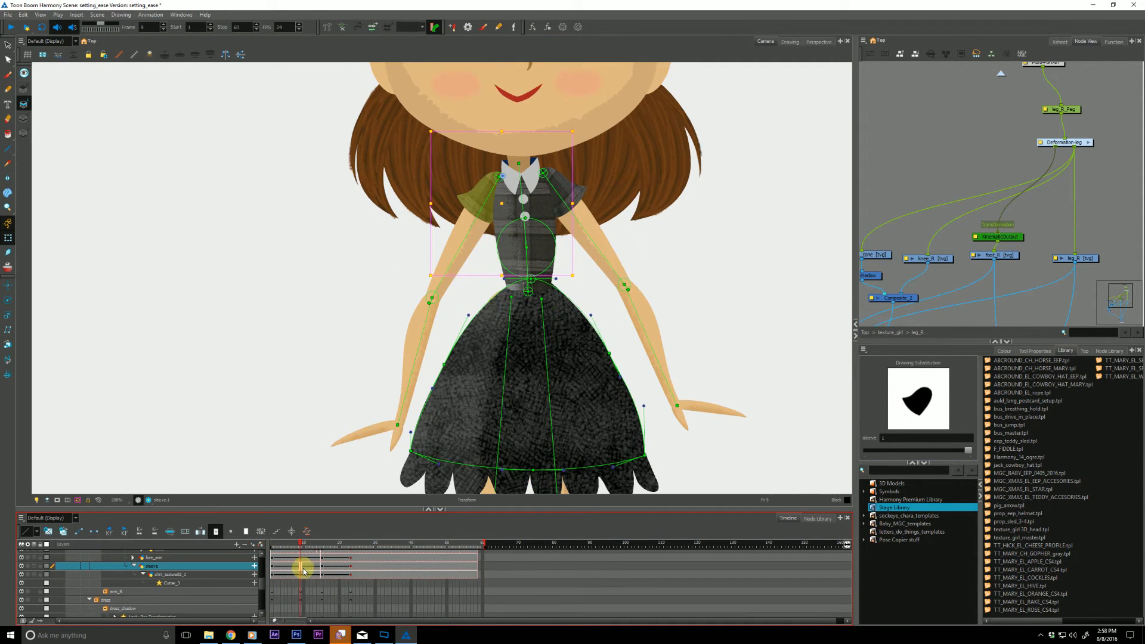
pyautogui.press(',')
pyautogui.press(',')
pyautogui.press(',')
pyautogui.press('.')
pyautogui.press('.')
pyautogui.press('.')
pyautogui.press('.')
pyautogui.press('.')
pyautogui.press('.')
pyautogui.press('.')
pyautogui.press('.')
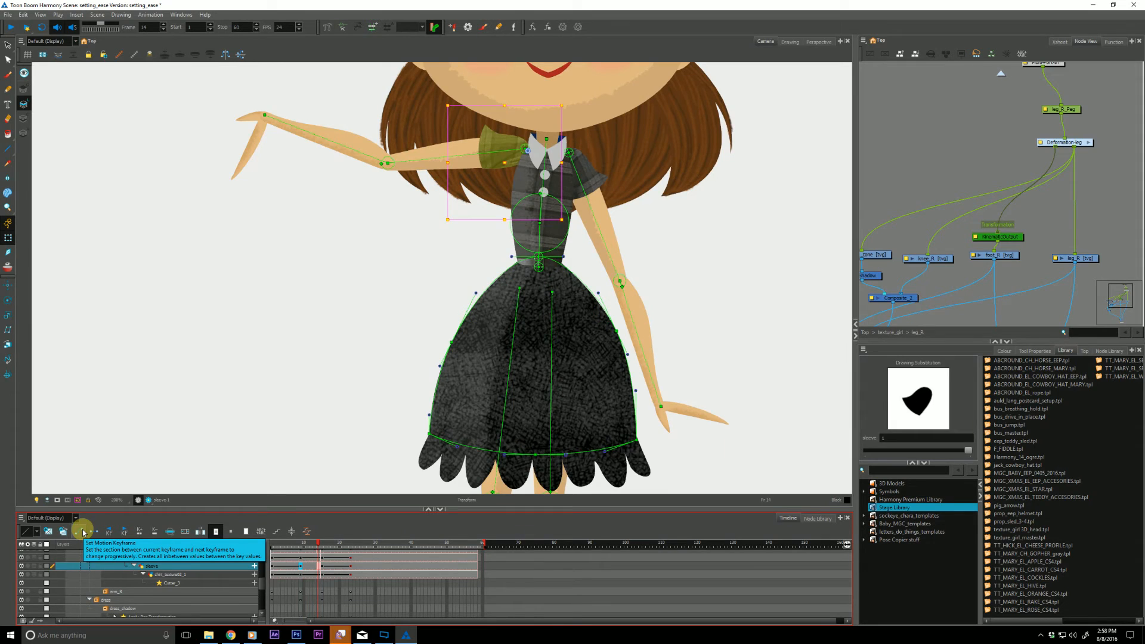
pyautogui.press('.')
pyautogui.press(',')
pyautogui.press('.')
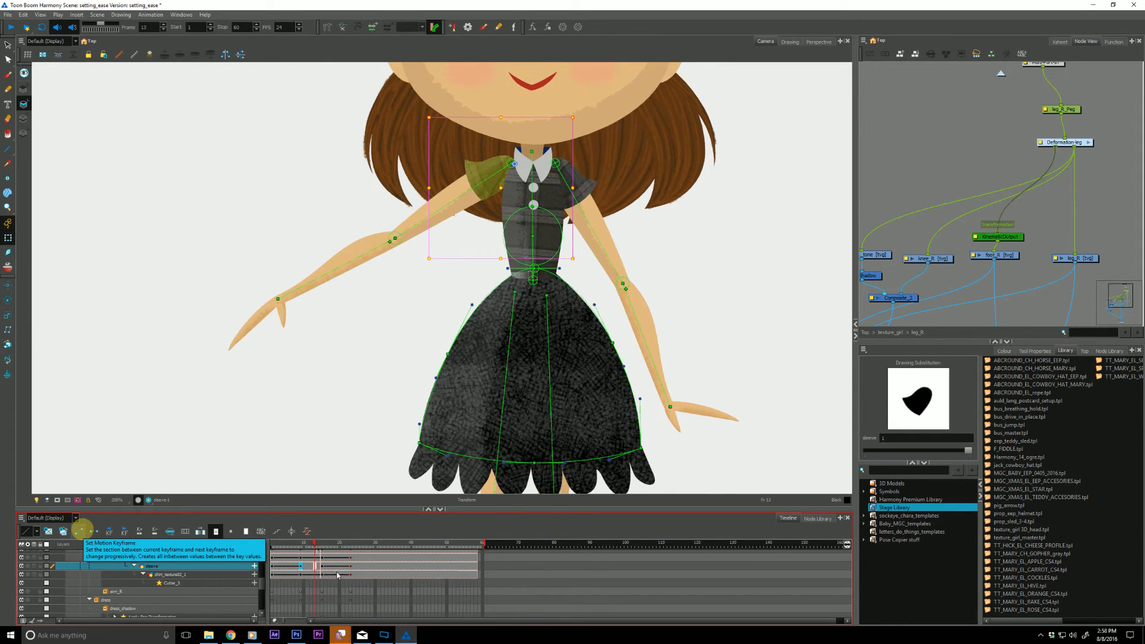
# Step: Select the sleeve's cell at frame 13 and step through the following frames to check the sleeve's motion
pyautogui.click(323, 569)
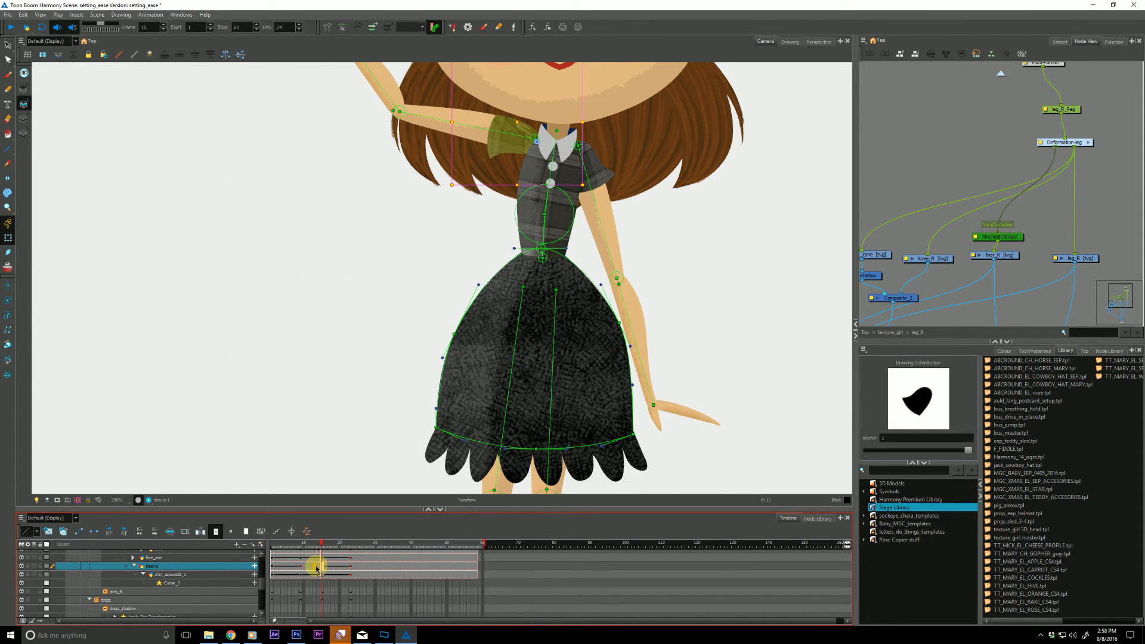
pyautogui.click(315, 571)
pyautogui.press('.')
pyautogui.press('.')
pyautogui.press('.')
pyautogui.press('.')
# Step: Replay the animation from frame 1 to check the sleeve's movement during the arm raise
pyautogui.press('Return')
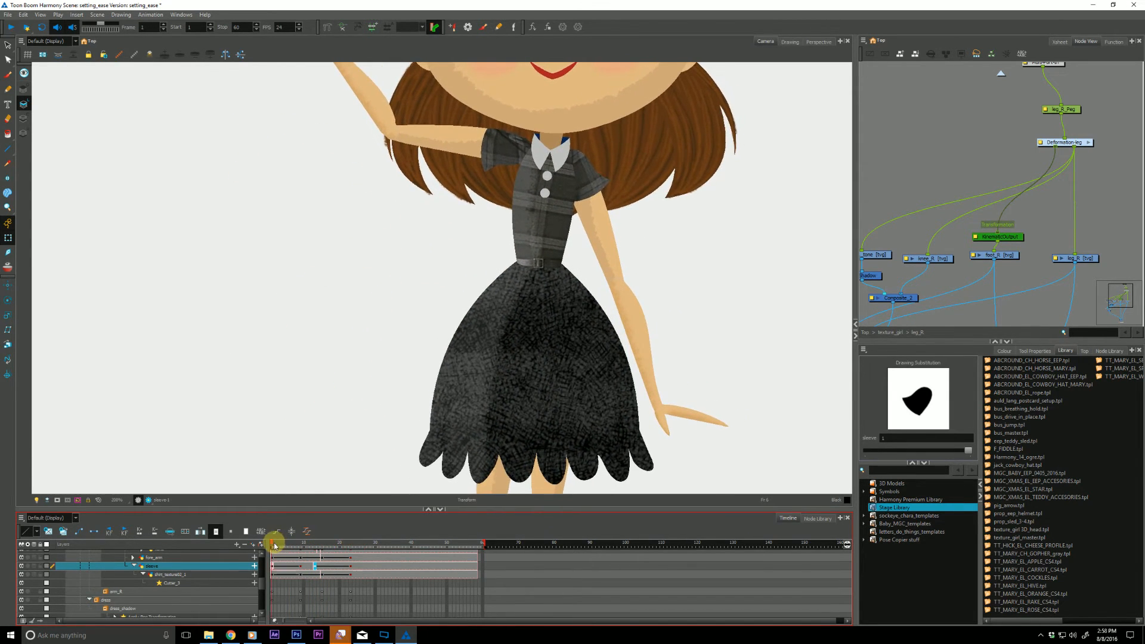
pyautogui.click(287, 550)
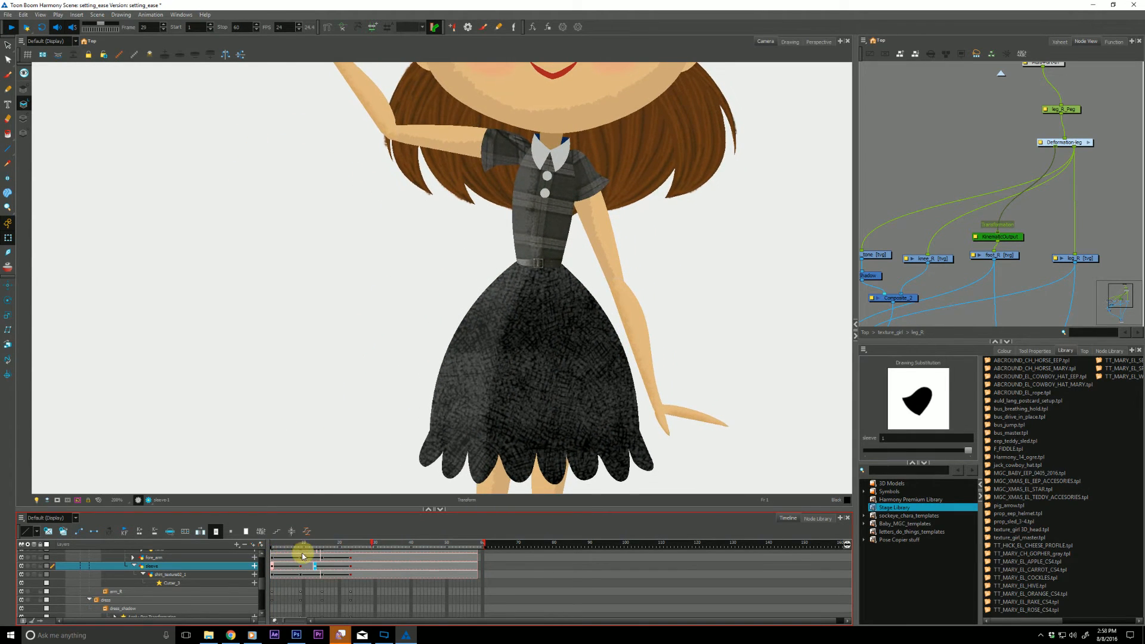
pyautogui.click(275, 544)
pyautogui.press('Return')
pyautogui.click(281, 544)
# Step: Step forward from frame 10 and flip between the frames up to 15 to compare the sleeve and arm poses
pyautogui.click(305, 544)
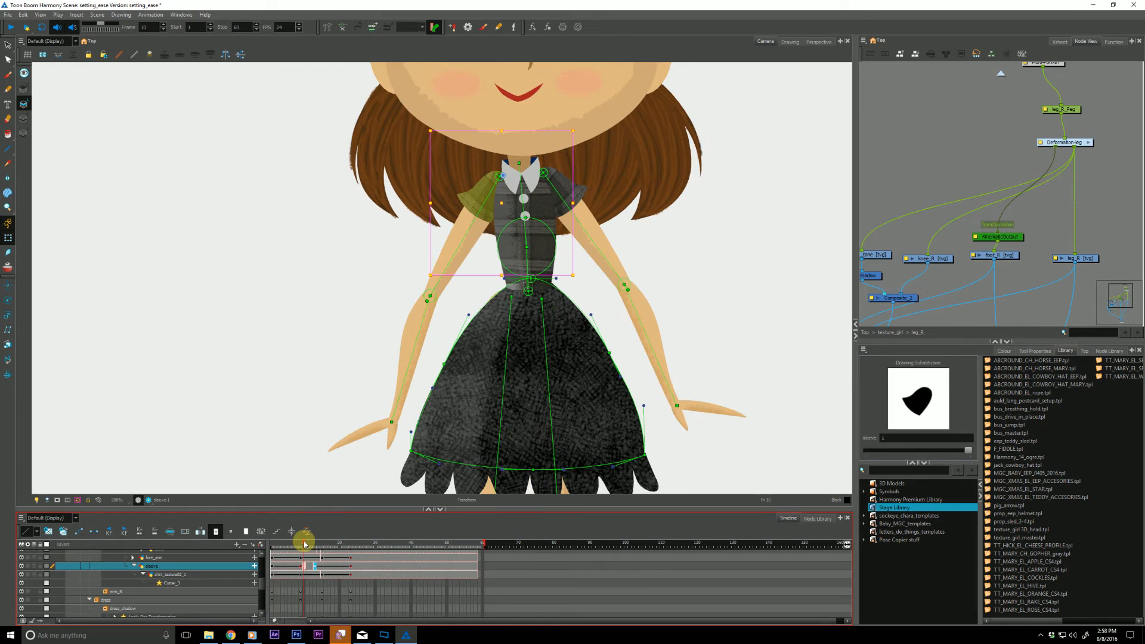
pyautogui.press('.')
pyautogui.press('.')
pyautogui.press('.')
pyautogui.press('.')
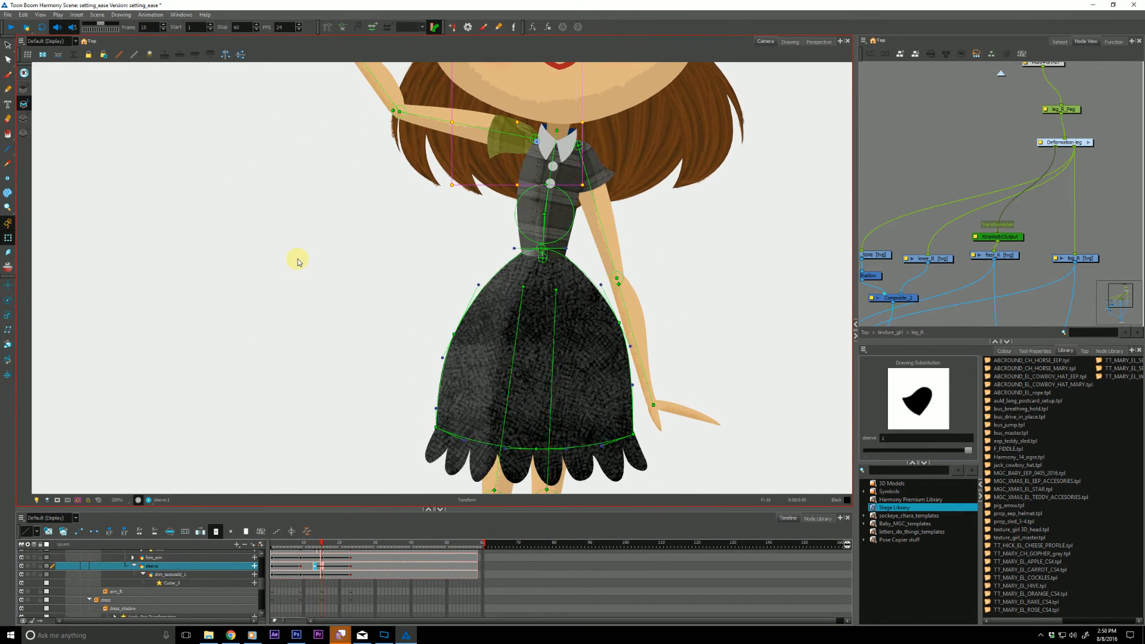
pyautogui.press(',')
pyautogui.press(',')
pyautogui.press(',')
pyautogui.press('.')
pyautogui.press('.')
pyautogui.press('.')
pyautogui.press('.')
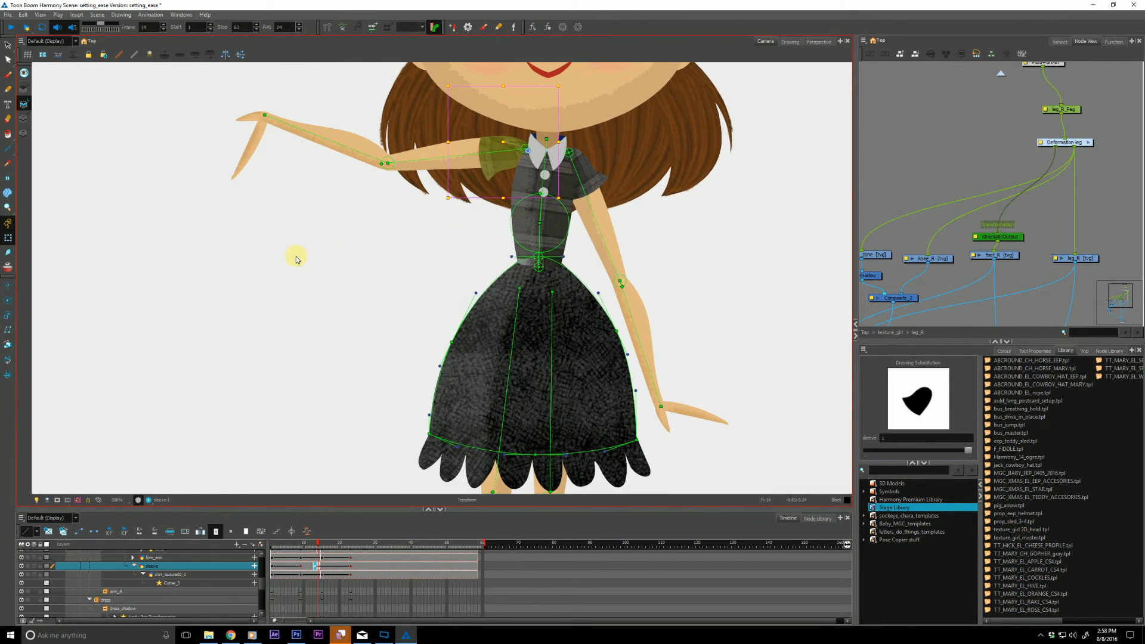
# Step: Return to frame 1, fit the whole puppet in the camera view and play the animation
pyautogui.click(274, 544)
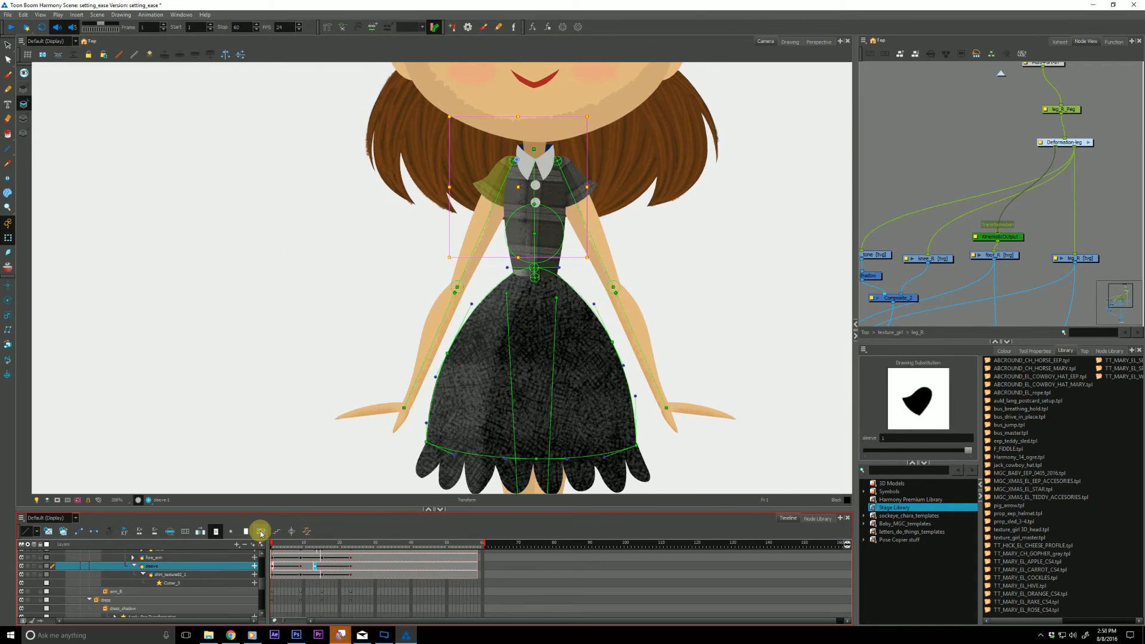
pyautogui.scroll(-3, 270, 362)
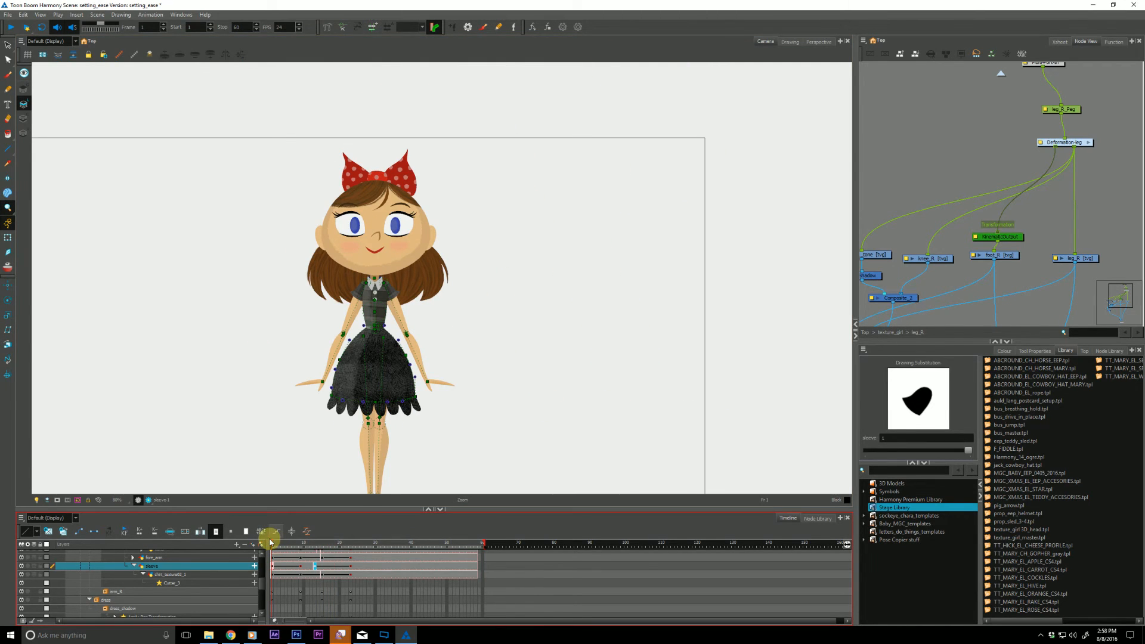
pyautogui.moveTo(203, 427); pyautogui.dragTo(248, 381)
pyautogui.press('Return')
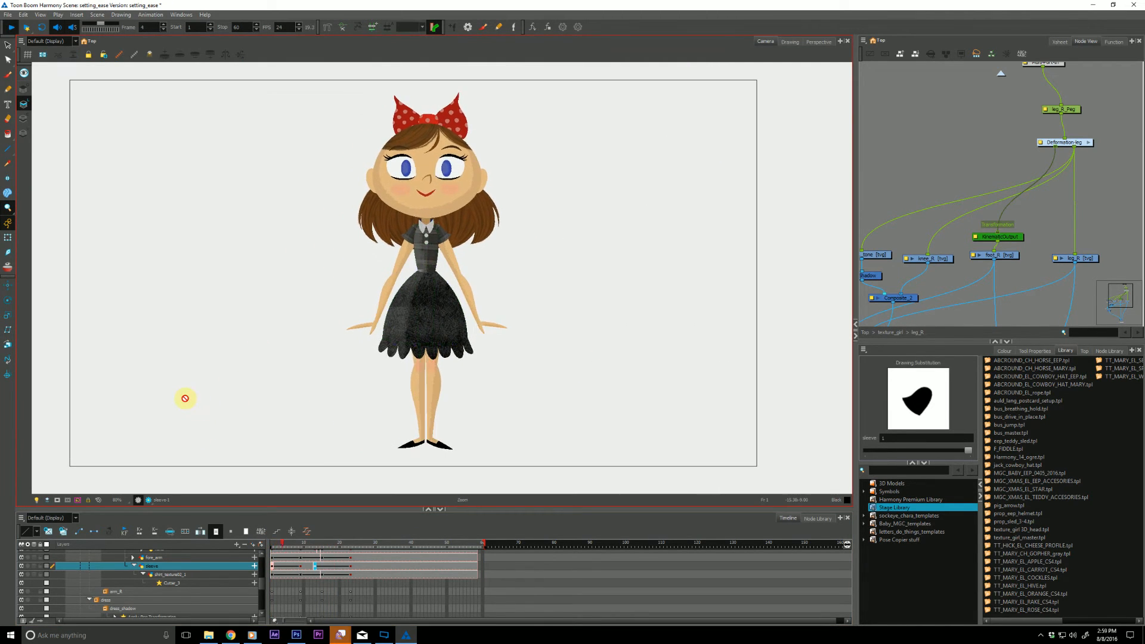
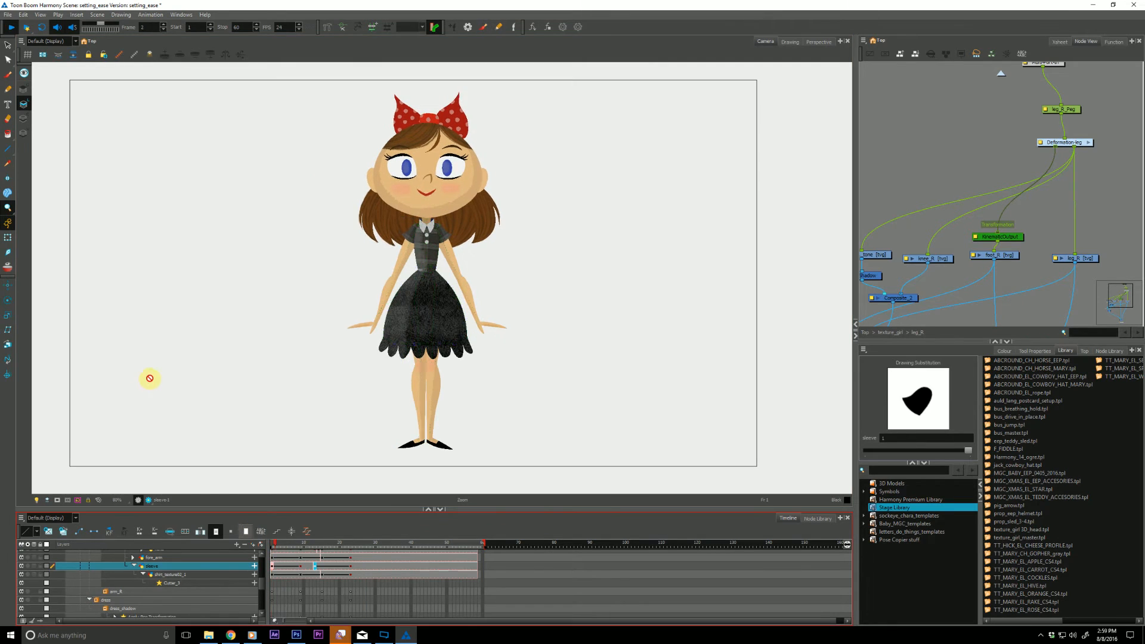
pyautogui.hotkey('shift', 'Return')
# Step: Go back to frame 1 and step forward frame by frame to examine the whole puppet's motion
pyautogui.moveTo(276, 543); pyautogui.dragTo(258, 537)
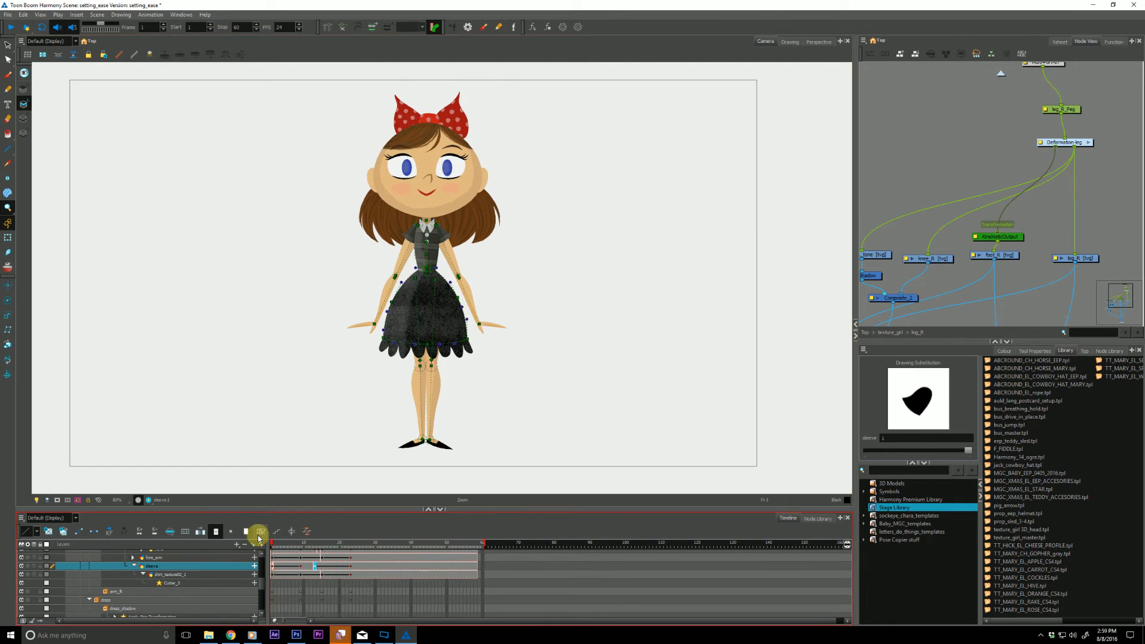
pyautogui.press('.')
pyautogui.press('.')
pyautogui.press('.')
pyautogui.press('.')
pyautogui.press('.')
pyautogui.press('.')
pyautogui.press('.')
pyautogui.press('.')
pyautogui.press('.')
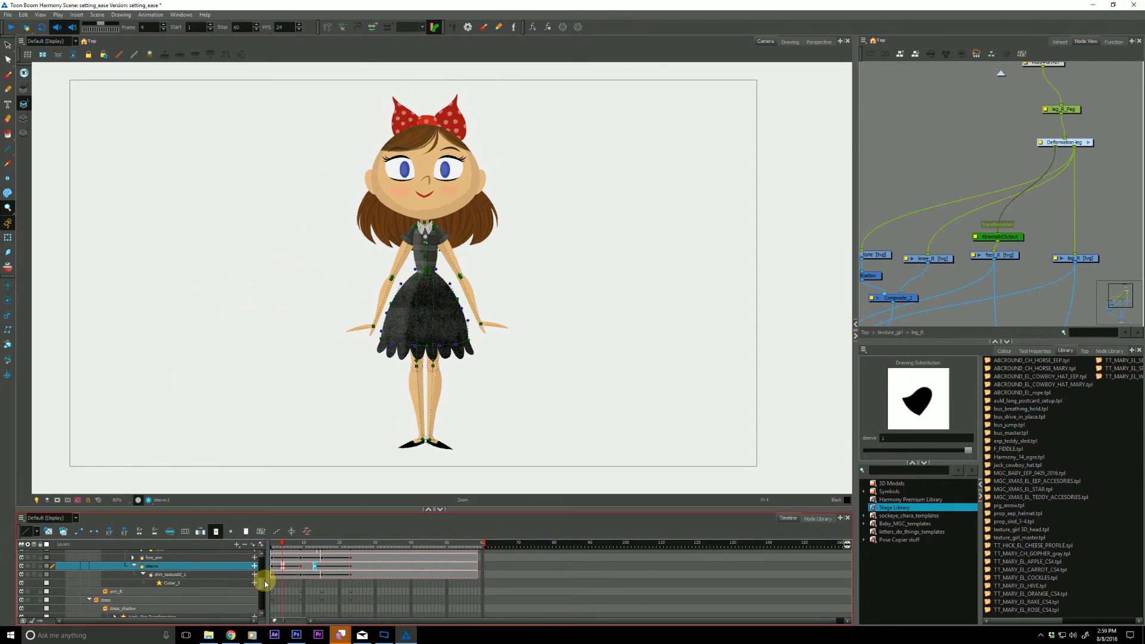
# Step: Collapse the puppet's timeline layers, locate the skirt's layer from its artwork and select its parent dress_Peg
pyautogui.moveTo(261, 582); pyautogui.dragTo(261, 577)
pyautogui.click(292, 532)
pyautogui.scroll(2, 365, 359)
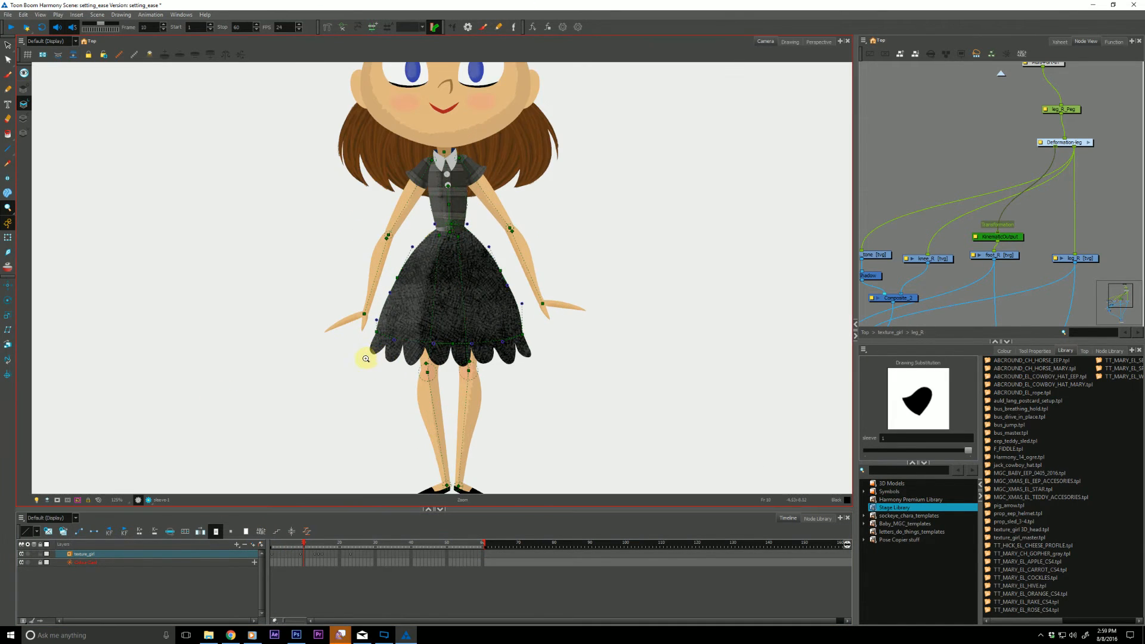
pyautogui.hotkey('shift', 't')
pyautogui.click(413, 293)
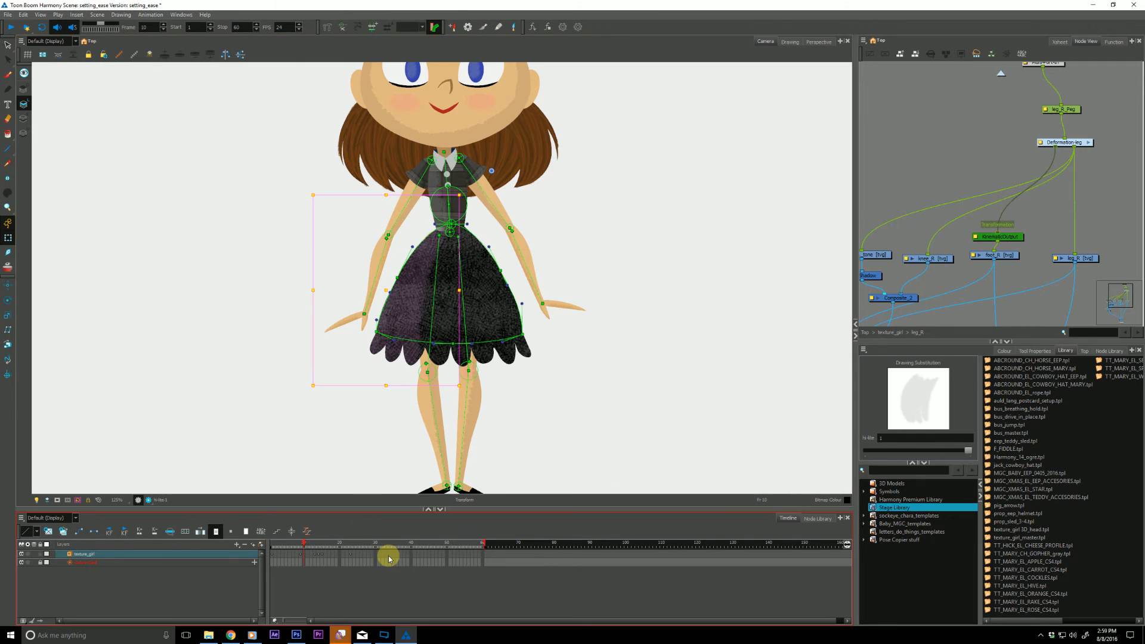
pyautogui.press('o')
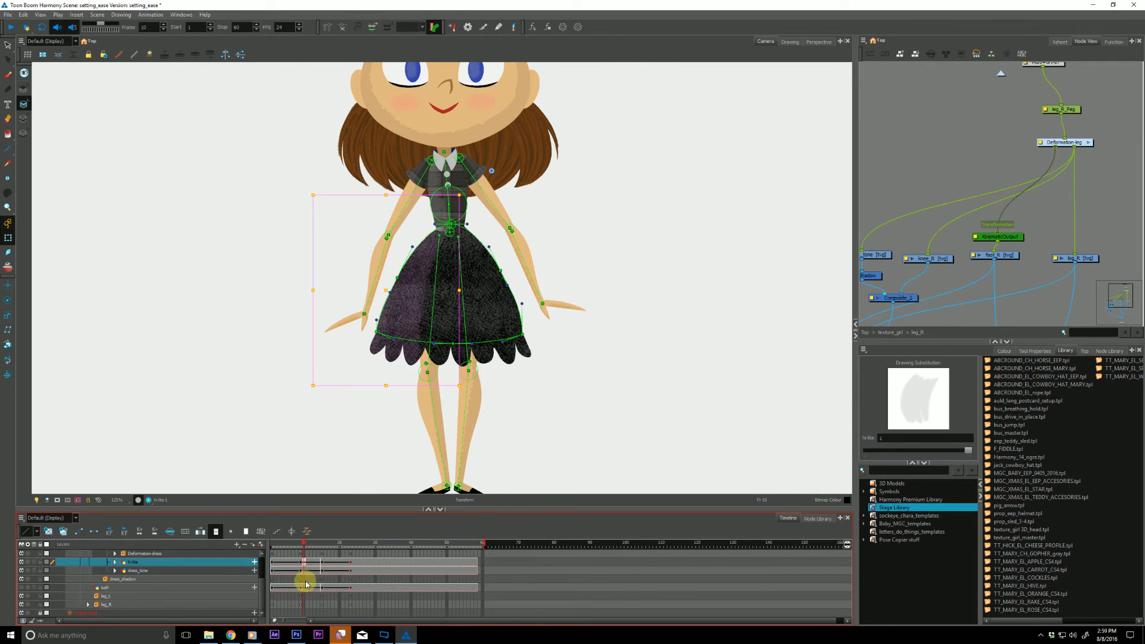
pyautogui.scroll(-2, 311, 595)
pyautogui.click(301, 561)
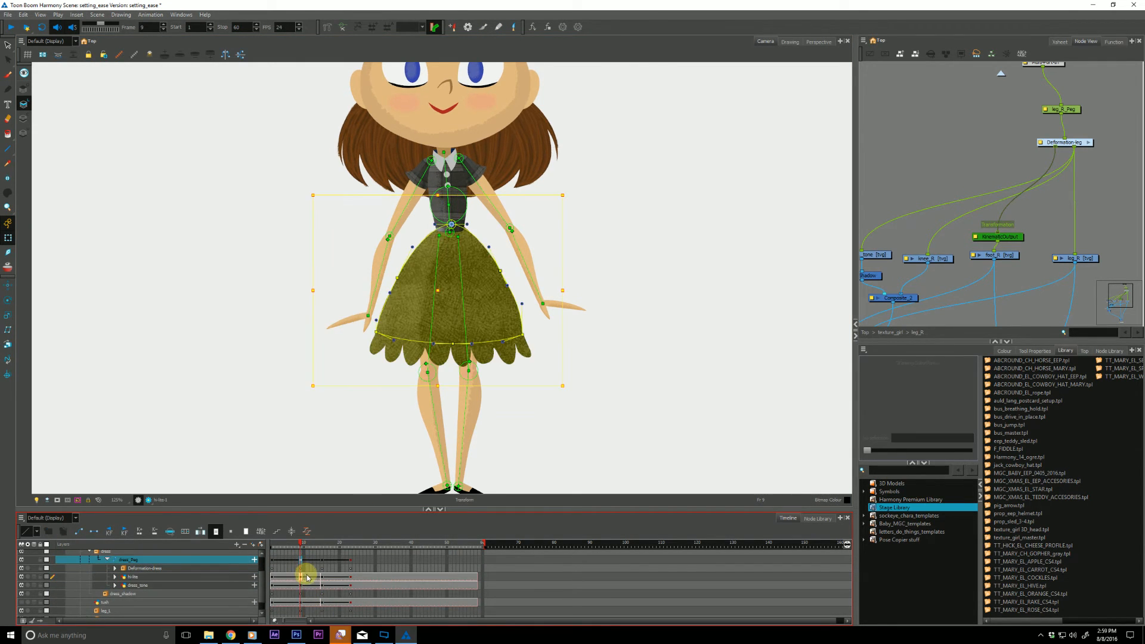
# Step: Collapse dress_Peg and change its timeline track colour to the green custom colour
pyautogui.click(109, 560)
pyautogui.click(306, 573)
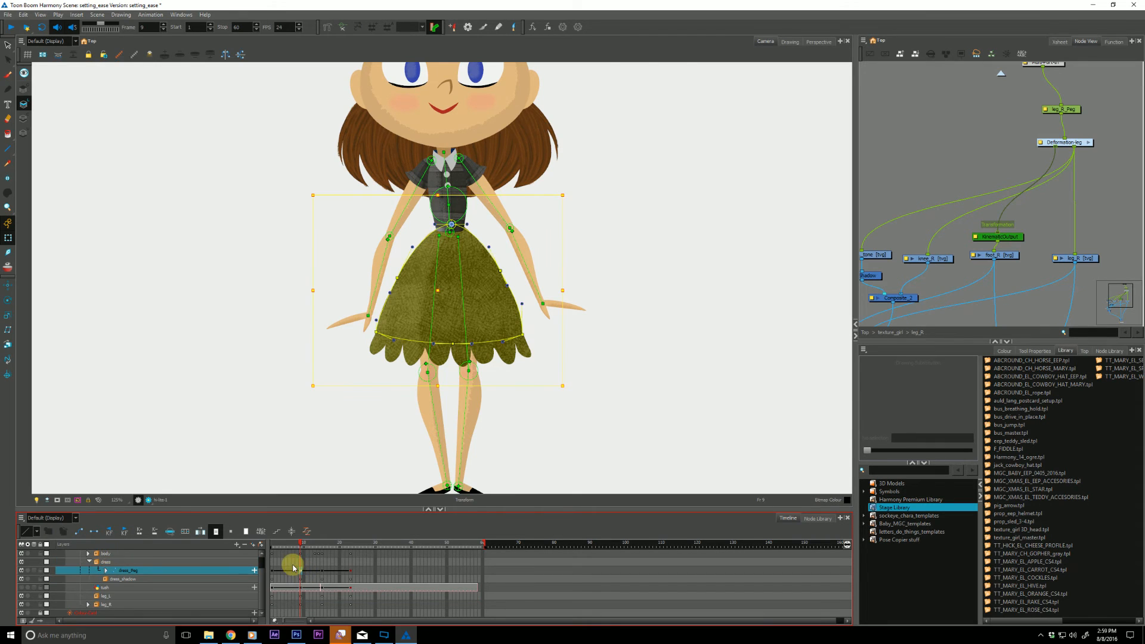
pyautogui.click(47, 572)
pyautogui.click(523, 354)
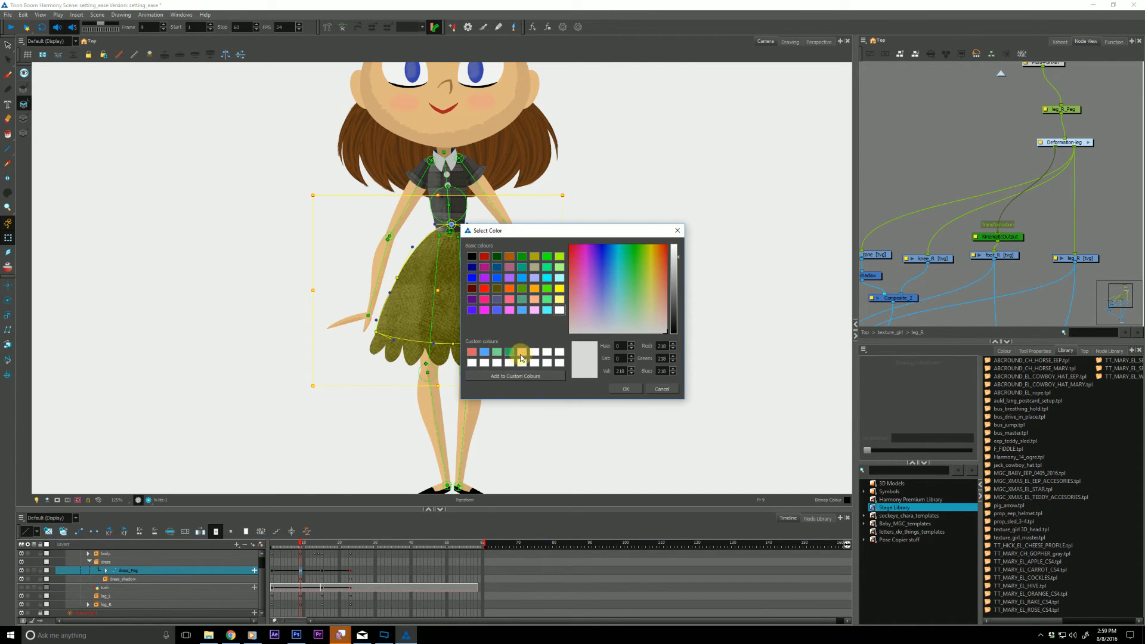
pyautogui.click(496, 355)
pyautogui.click(622, 390)
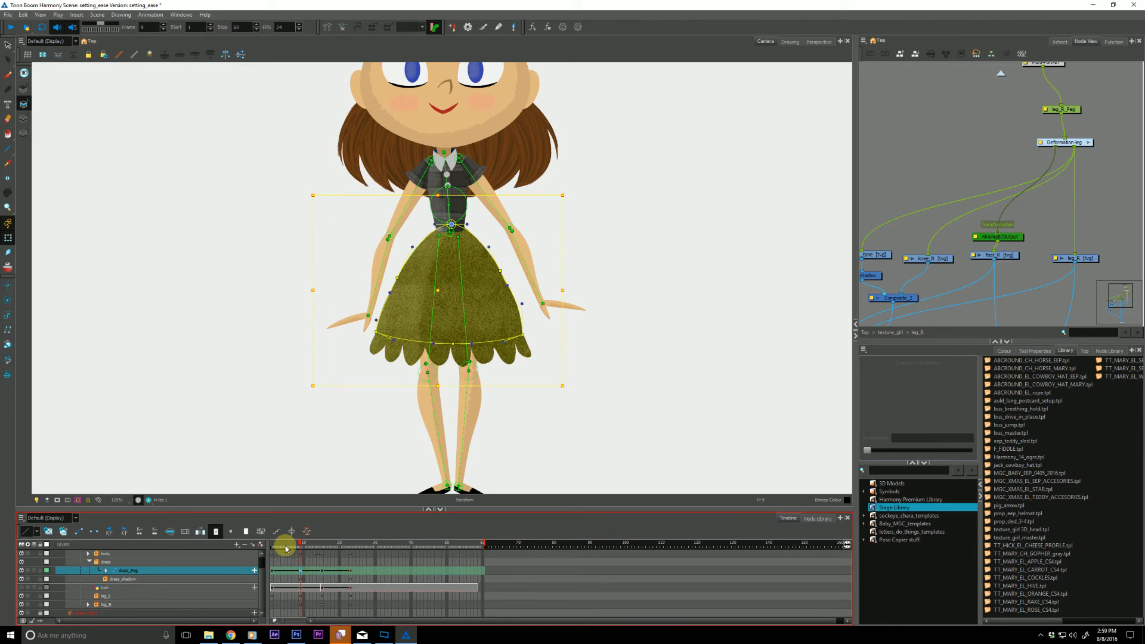
# Step: Compare the poses up to frame 15 and move dress_Peg's frame 15 keyframe to frame 13
pyautogui.press('.')
pyautogui.press('.')
pyautogui.press('.')
pyautogui.press('.')
pyautogui.press('.')
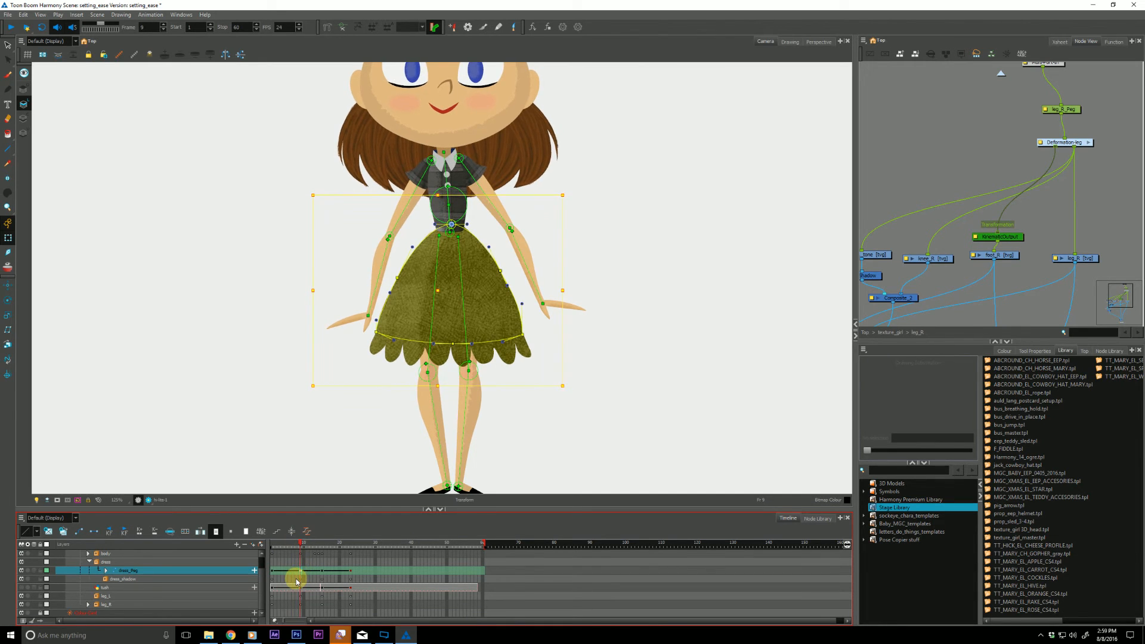
pyautogui.press('.')
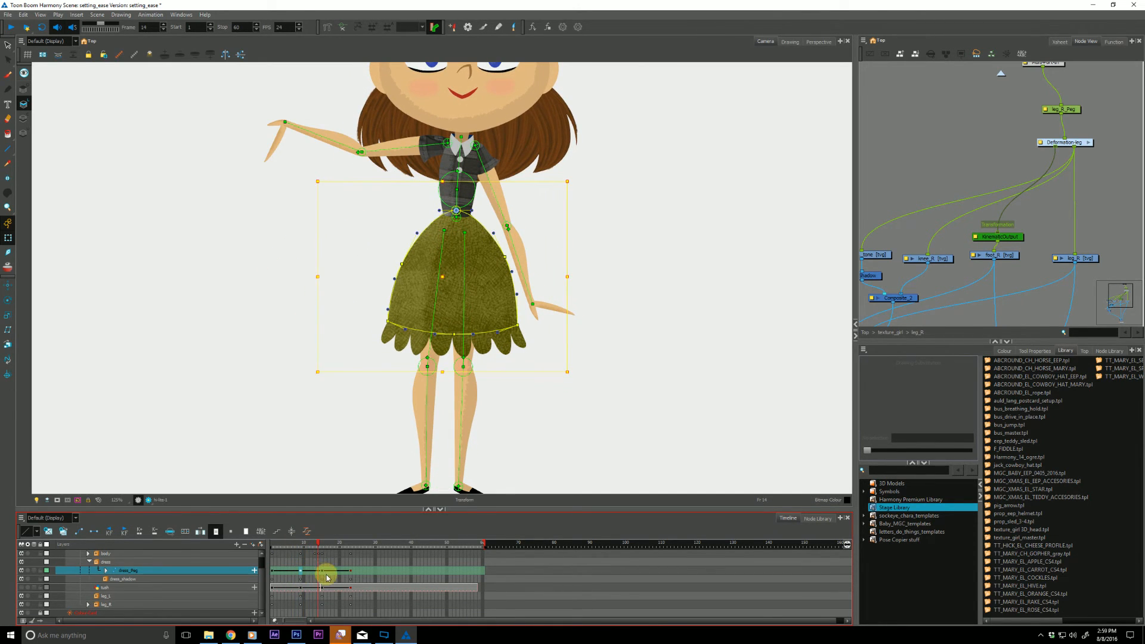
pyautogui.press('.')
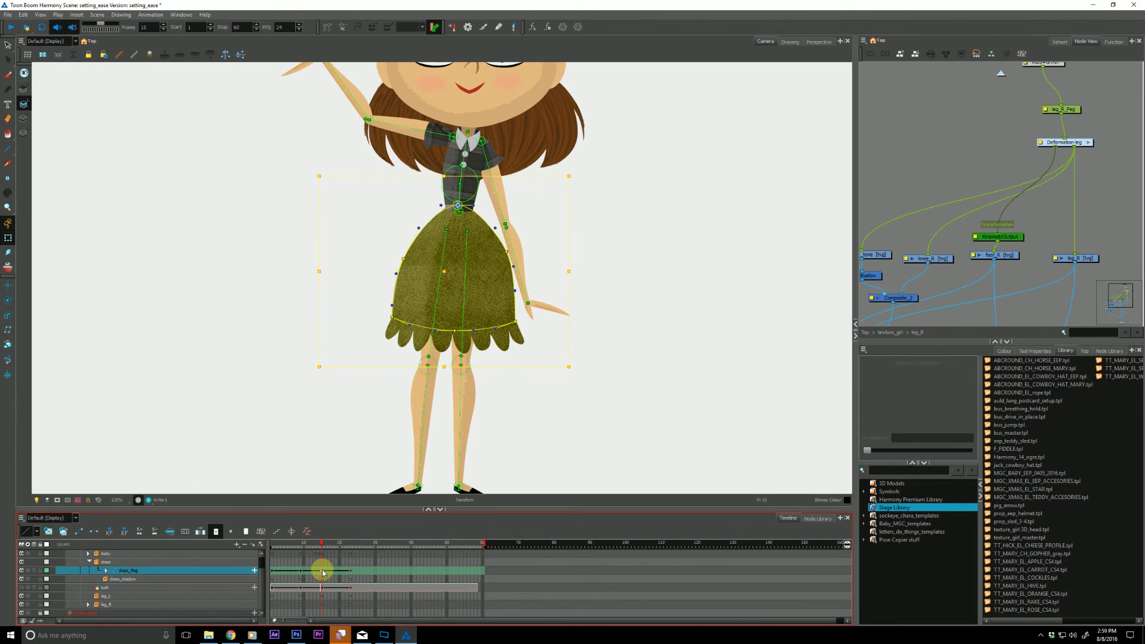
pyautogui.press(',')
pyautogui.press(',')
pyautogui.press(',')
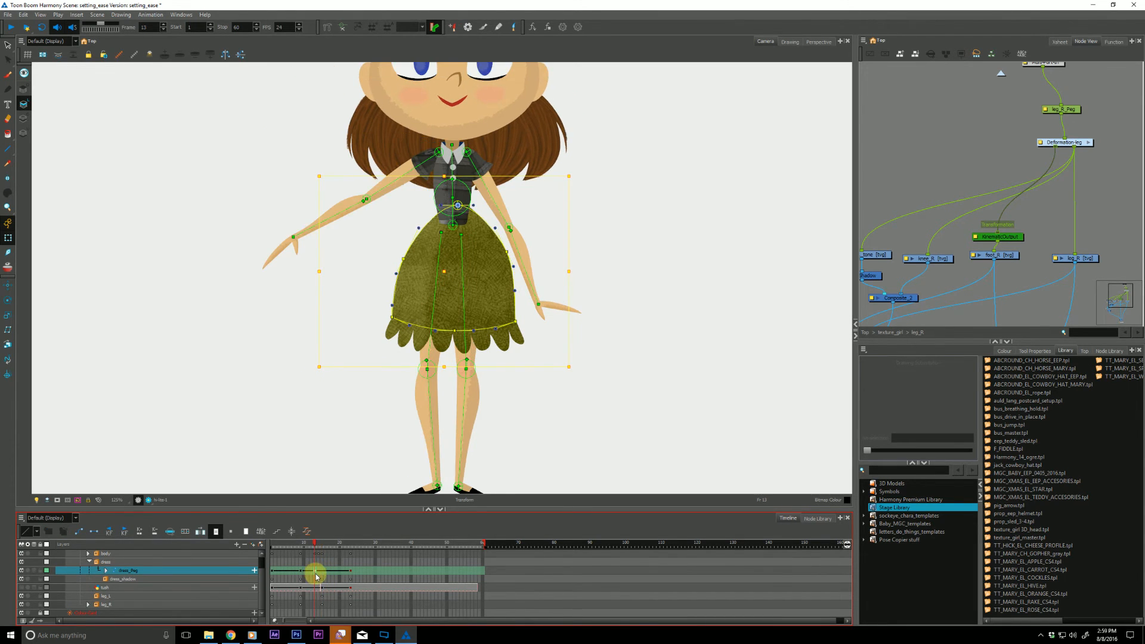
pyautogui.press('.')
pyautogui.moveTo(319, 576); pyautogui.dragTo(322, 584)
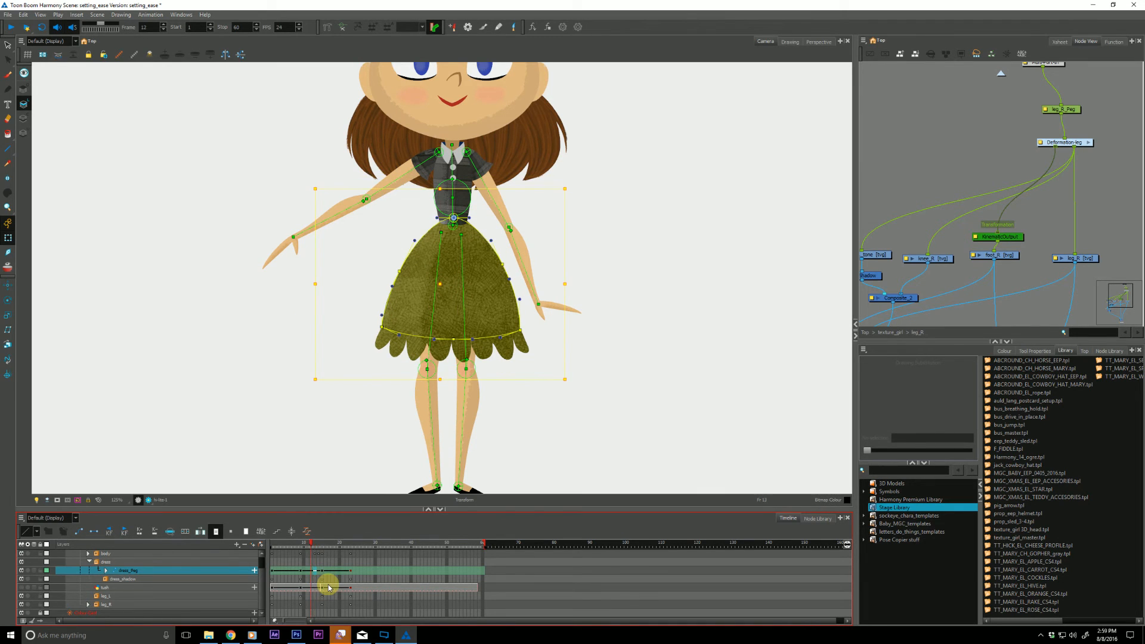
# Step: Expand dress_Peg, move the Deformation-dress keyframe at frame 15 to frame 13 and step through the frames to check the skirt
pyautogui.press('.')
pyautogui.press('.')
pyautogui.press('.')
pyautogui.click(107, 571)
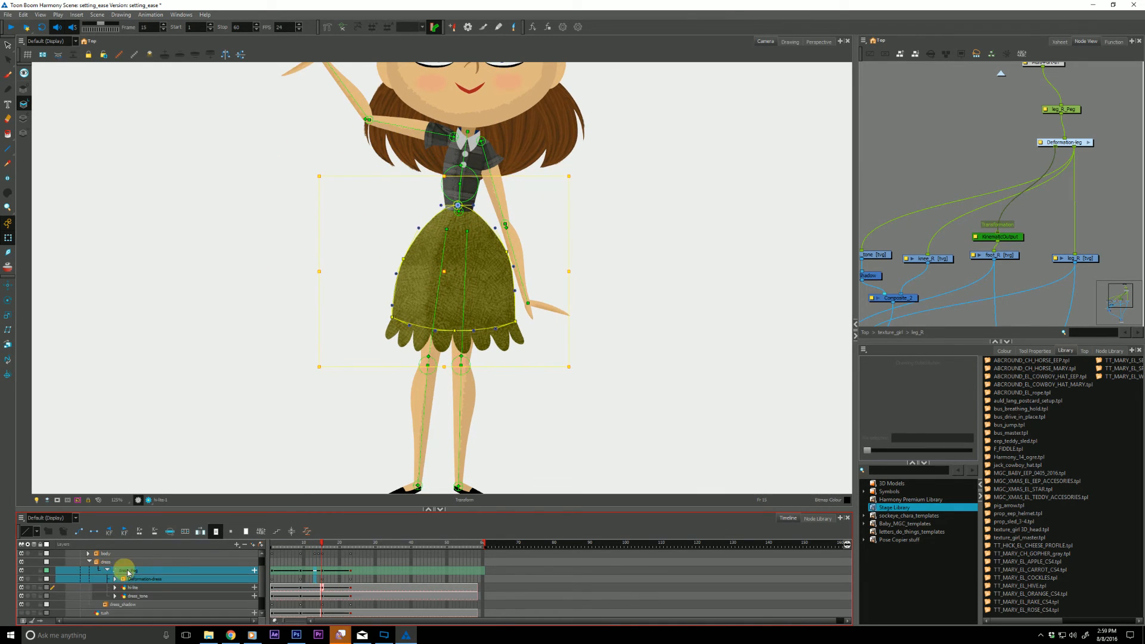
pyautogui.click(322, 579)
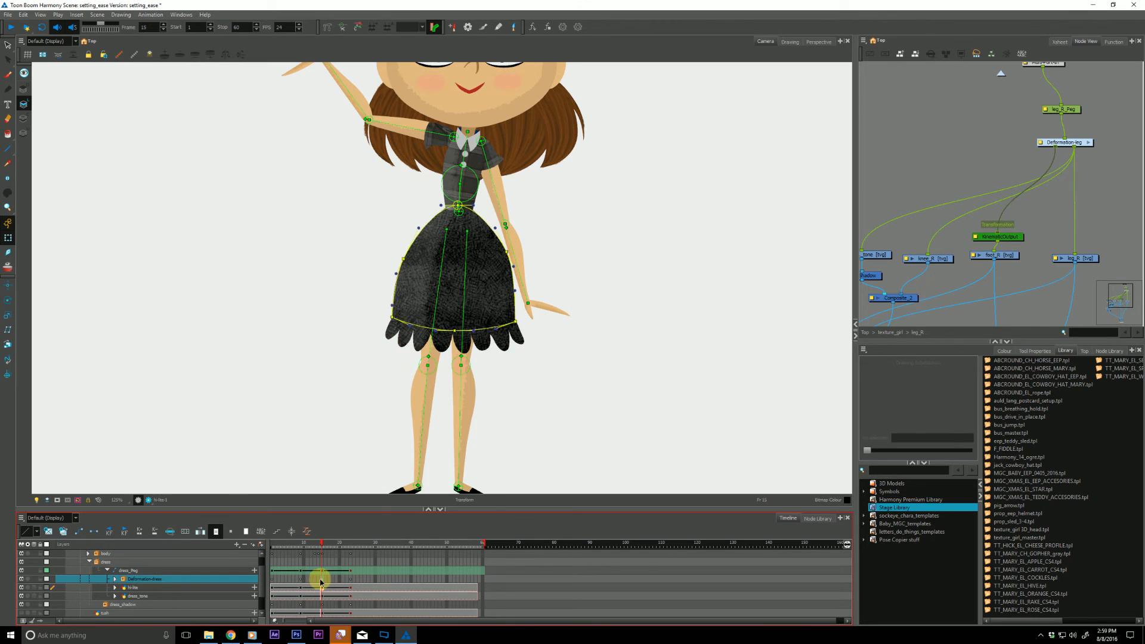
pyautogui.moveTo(316, 583)
pyautogui.mouseDown()
pyautogui.moveTo(289, 578)
pyautogui.moveTo(307, 578)
pyautogui.moveTo(308, 590)
pyautogui.mouseUp()
pyautogui.press('.')
pyautogui.press('.')
pyautogui.press('.')
pyautogui.press('.')
pyautogui.press('.')
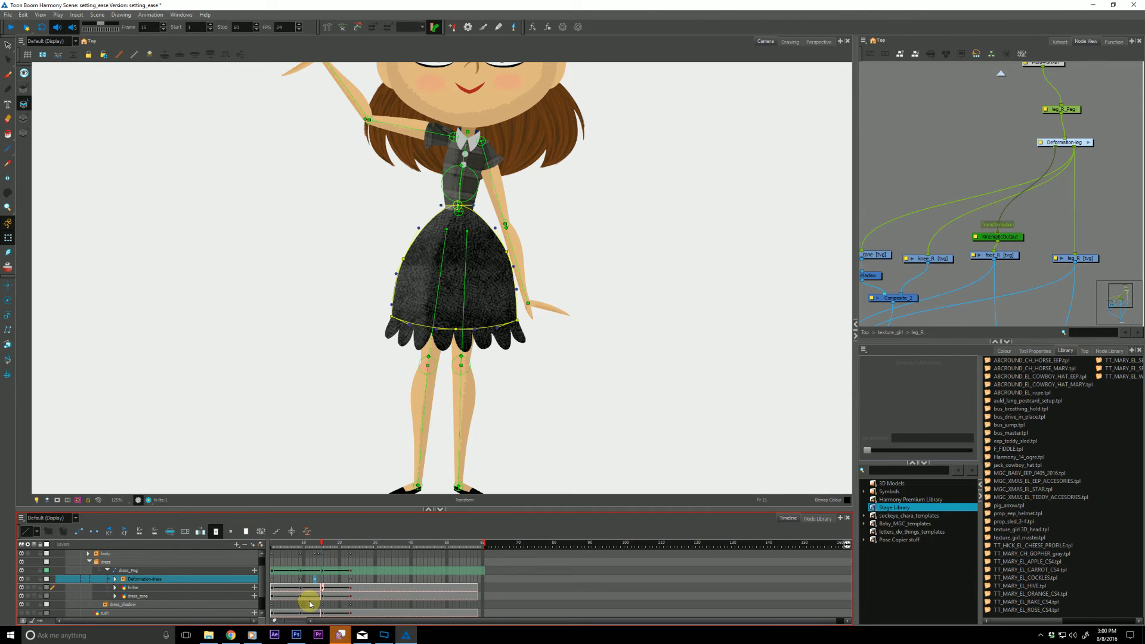
# Step: Step past frame 15 and set a Deformation-dress keyframe at frame 18
pyautogui.press('.')
pyautogui.press('.')
pyautogui.press('.')
pyautogui.press('.')
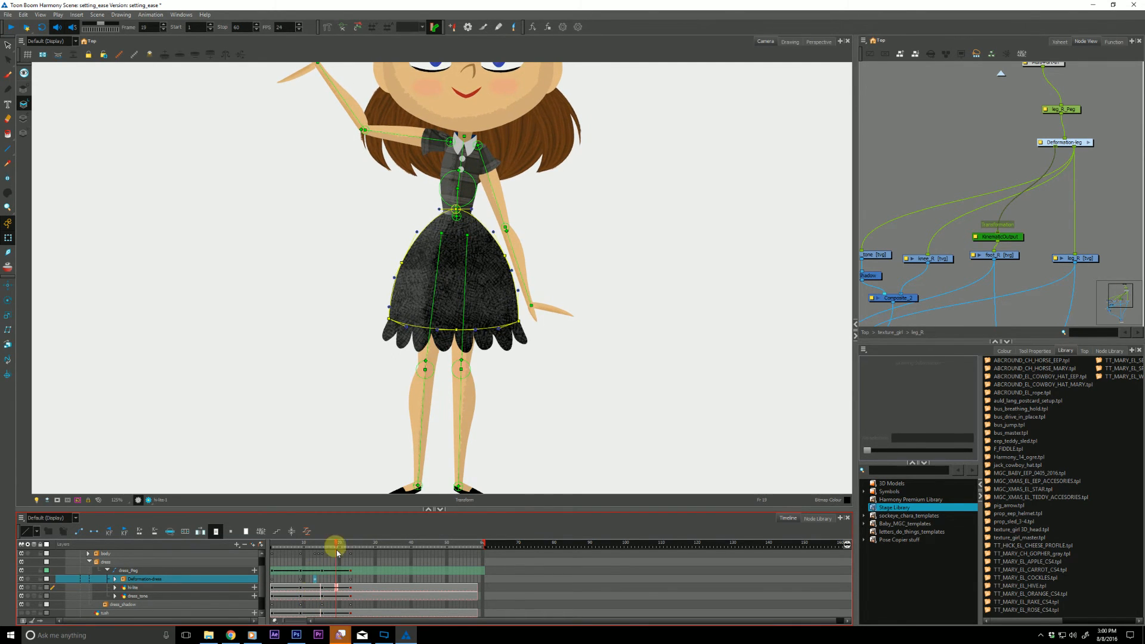
pyautogui.click(339, 582)
pyautogui.click(332, 580)
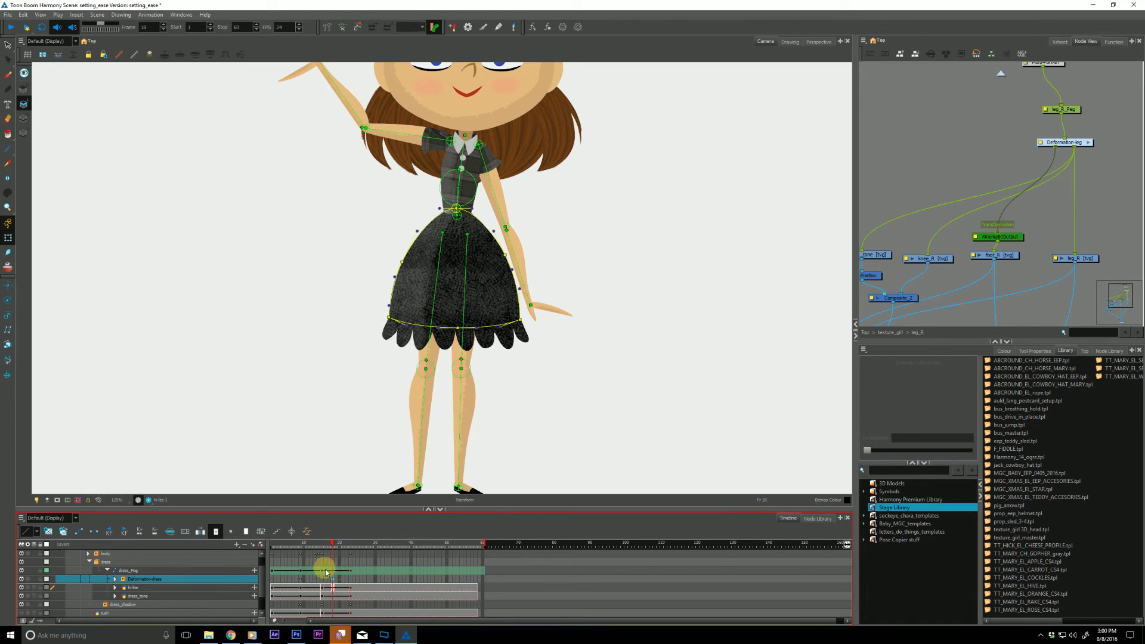
pyautogui.click(340, 580)
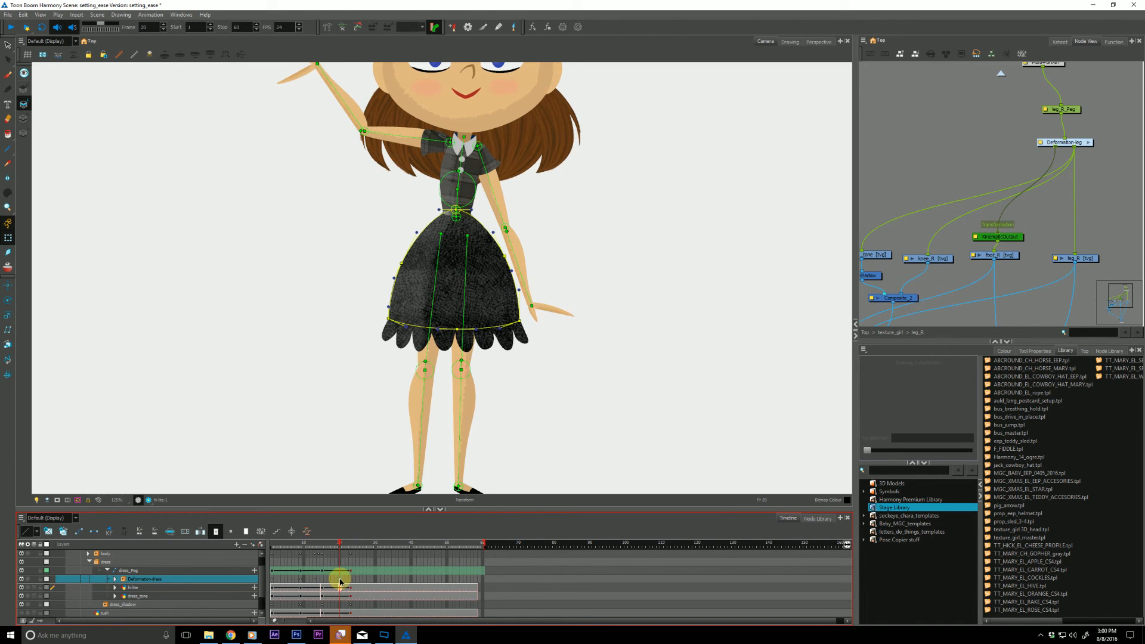
# Step: Go back to frame 8 and step forward to frame 23 to examine the skirt's motion
pyautogui.click(306, 545)
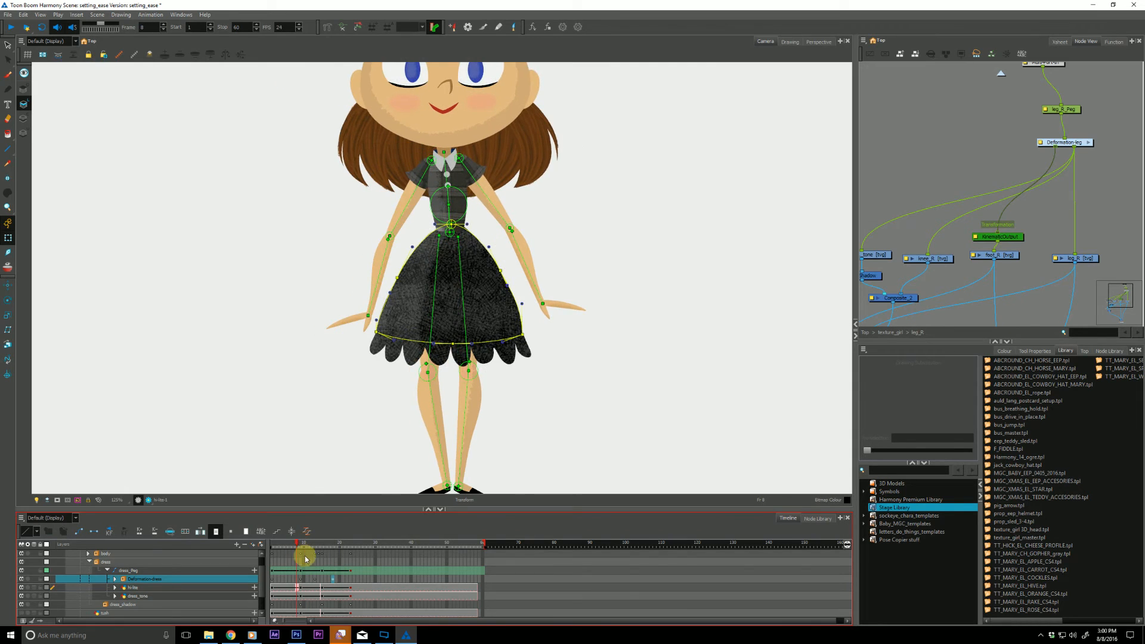
pyautogui.press('.')
pyautogui.press('.')
pyautogui.press('.')
pyautogui.press('.')
pyautogui.press('.')
pyautogui.press('.')
pyautogui.press('.')
pyautogui.press('.')
pyautogui.press('.')
pyautogui.press('.')
pyautogui.press('.')
pyautogui.press('.')
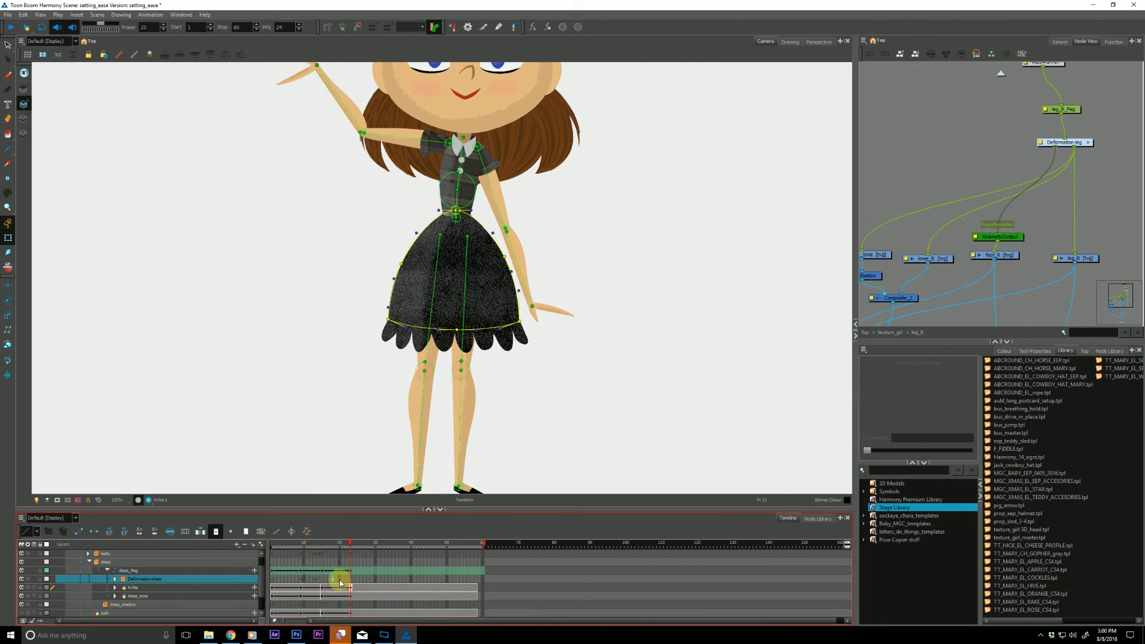
# Step: At frame 18, flare the skirt by pulling both hem corners outward and adjusting the middle of the hem
pyautogui.click(332, 584)
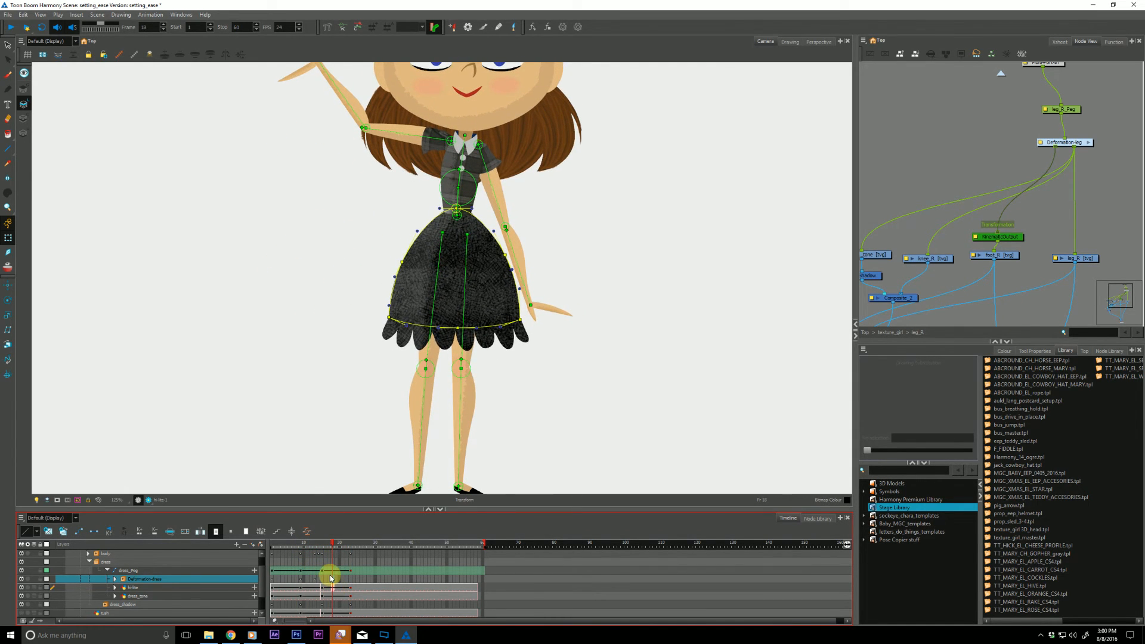
pyautogui.moveTo(388, 317); pyautogui.dragTo(380, 313)
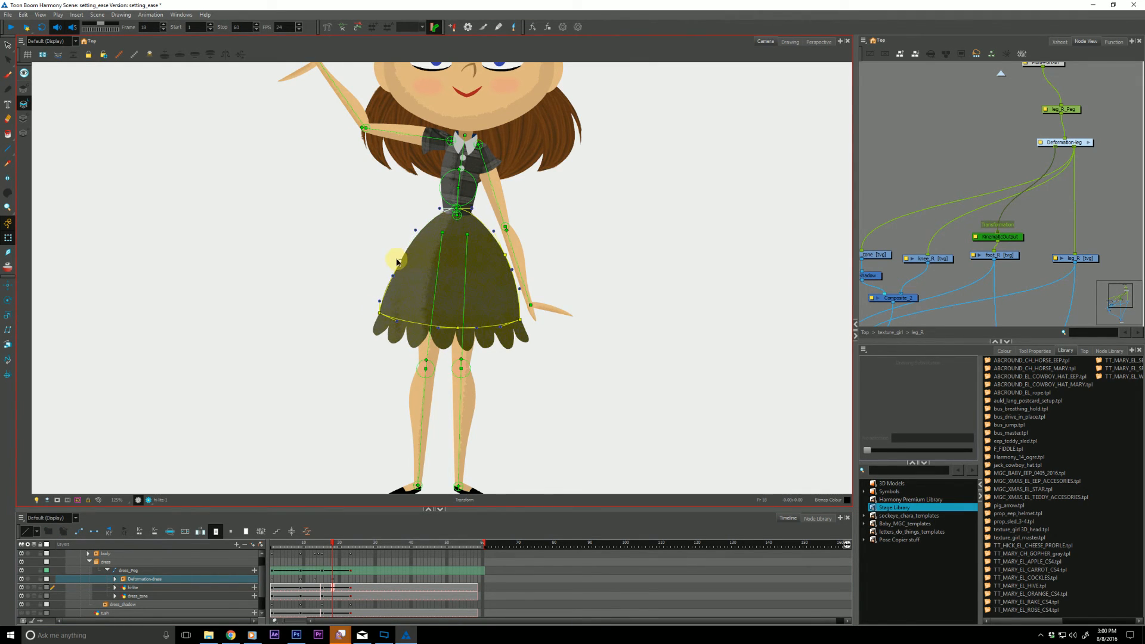
pyautogui.click(506, 255)
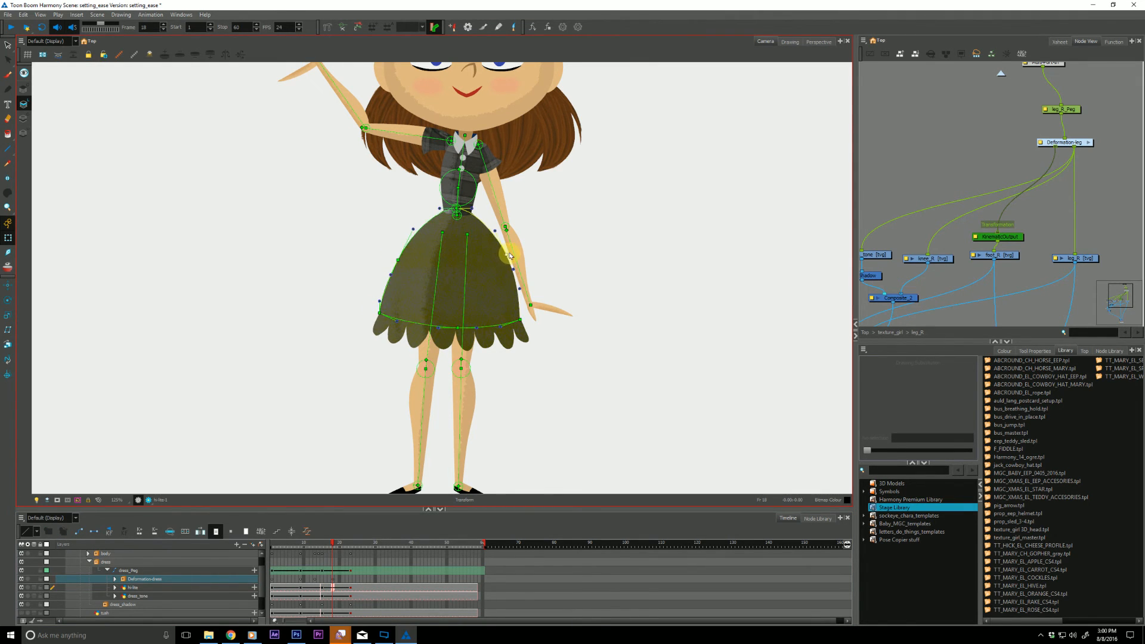
pyautogui.moveTo(521, 320); pyautogui.dragTo(525, 318)
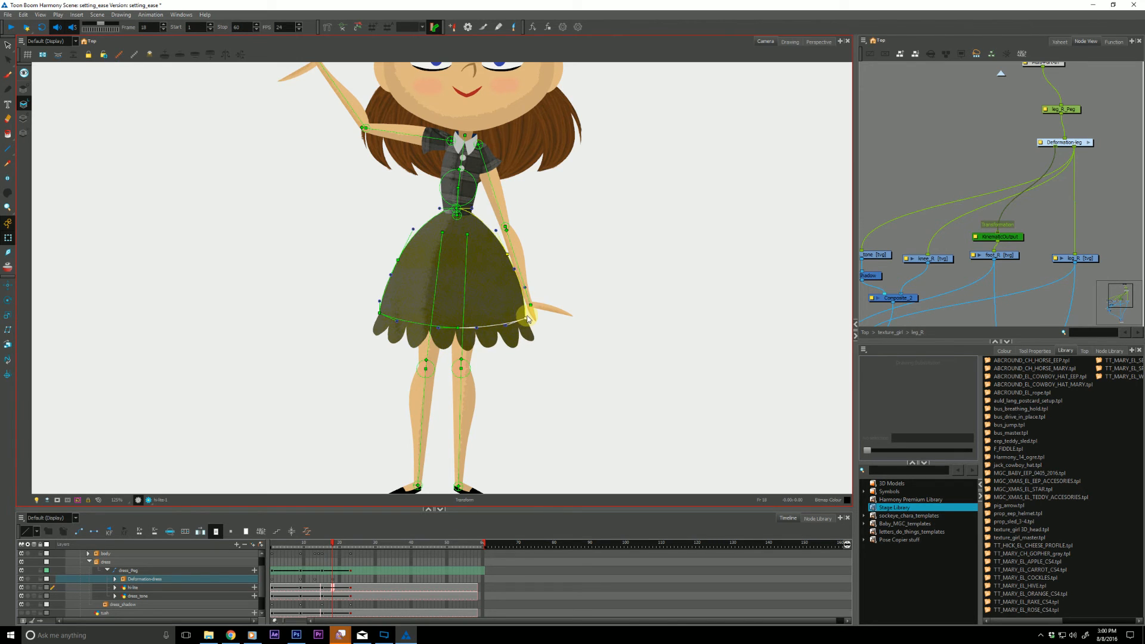
pyautogui.click(458, 329)
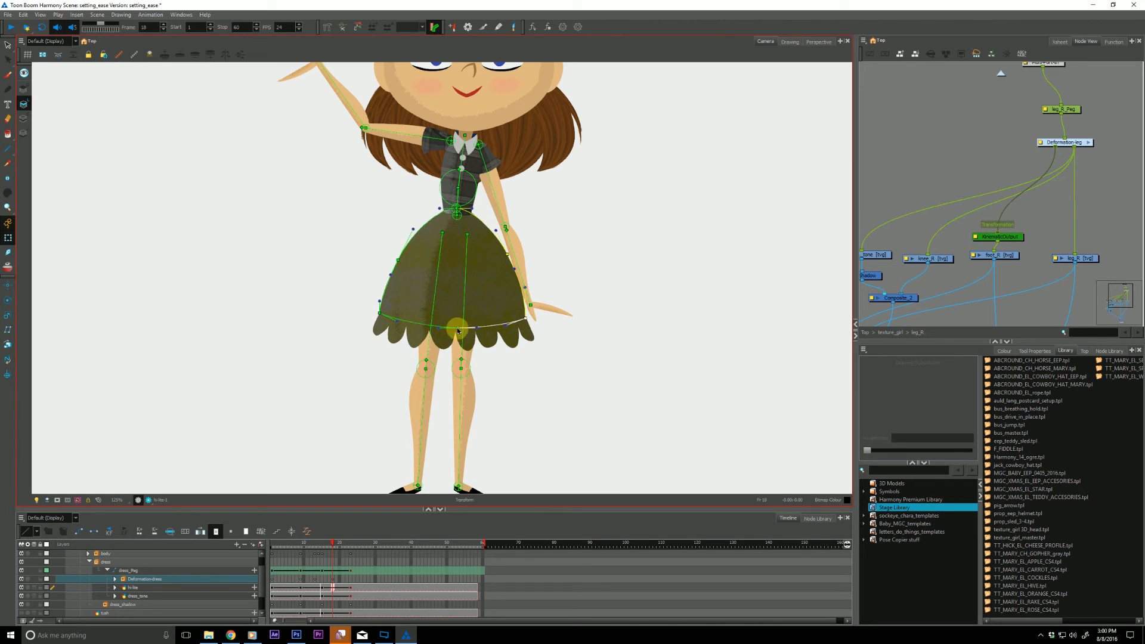
pyautogui.click(380, 313)
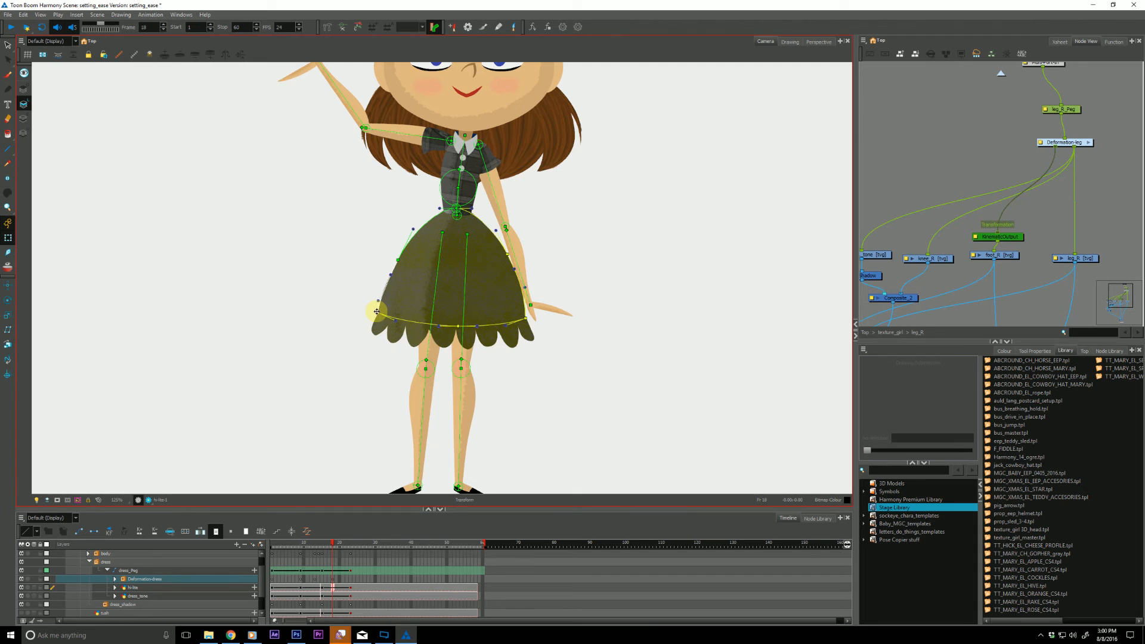
# Step: Set Deformation-dress keyframes at frames 25 and 31, playing the animation in between to check the skirt
pyautogui.click(273, 582)
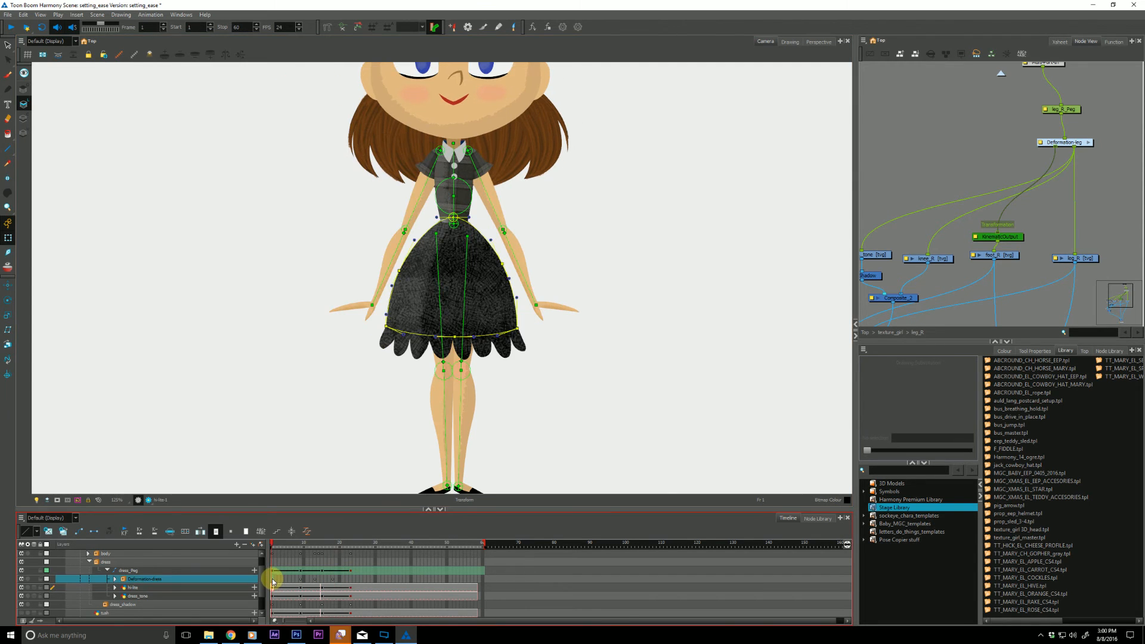
pyautogui.click(358, 578)
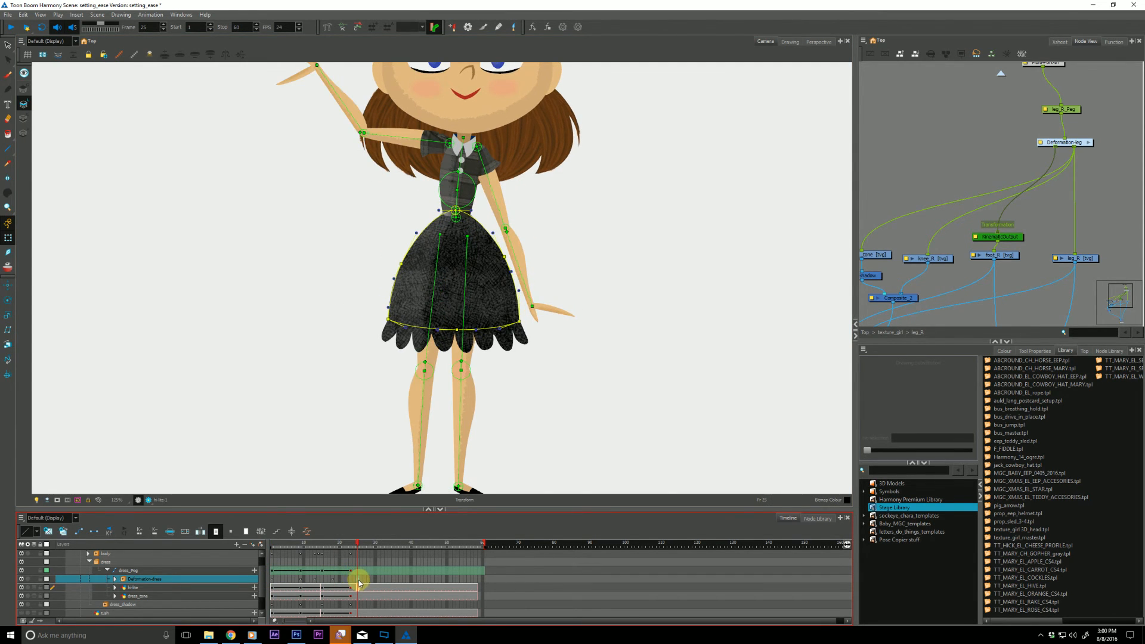
pyautogui.moveTo(321, 545); pyautogui.dragTo(298, 565)
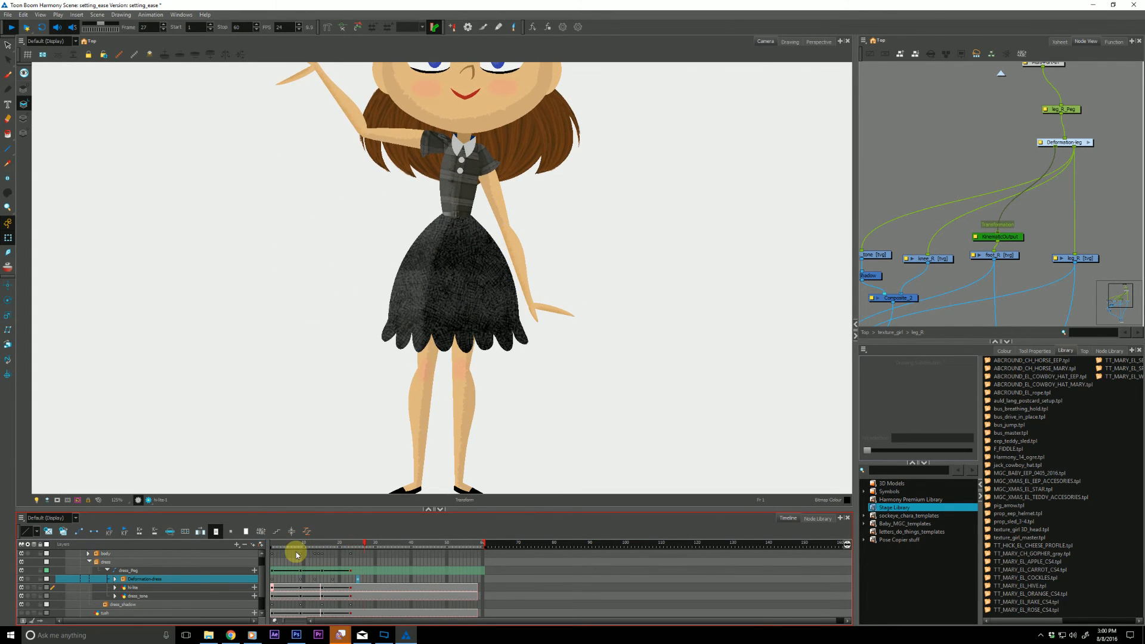
pyautogui.click(358, 580)
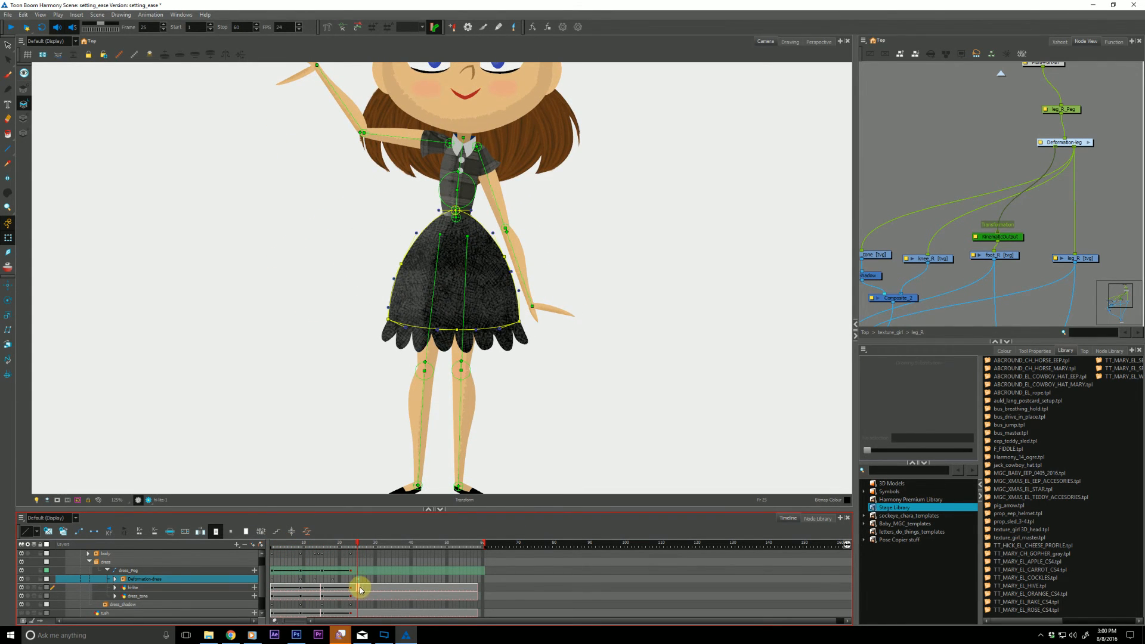
pyautogui.moveTo(362, 590); pyautogui.dragTo(379, 589)
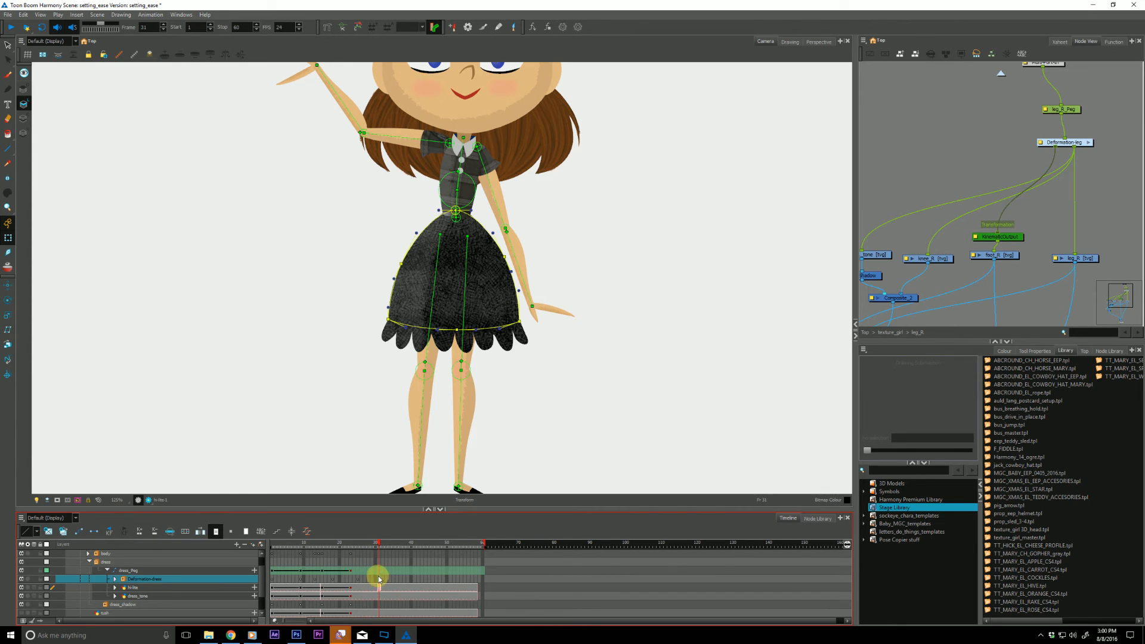
pyautogui.click(383, 585)
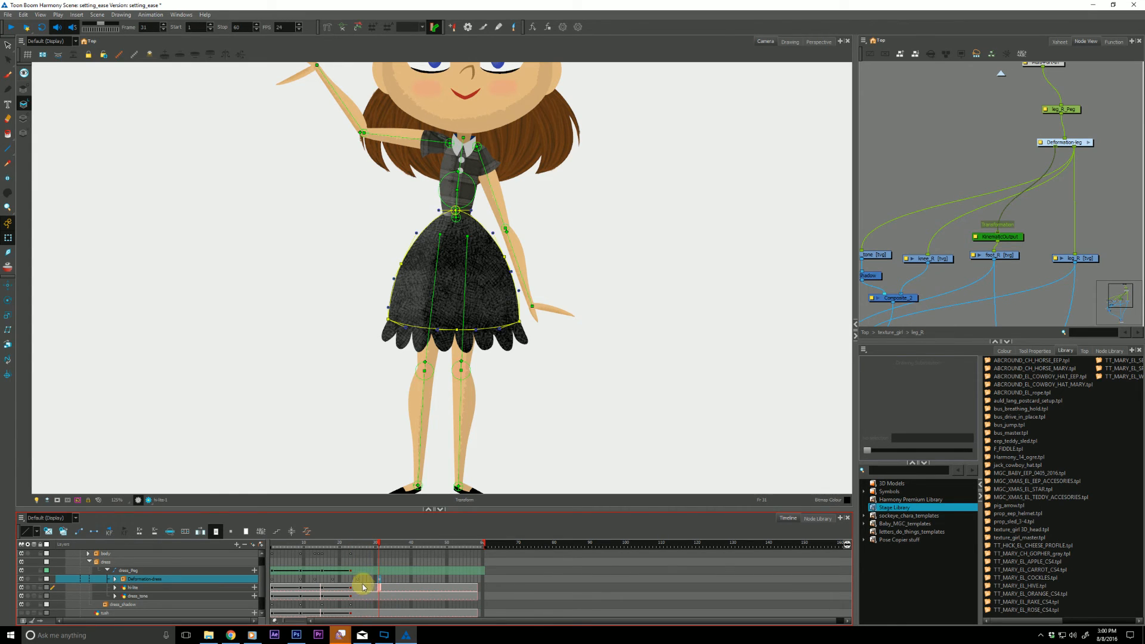
# Step: At frame 25, draw both hem corners of the skirt inward and lower the middle of the hem
pyautogui.click(391, 327)
pyautogui.click(458, 332)
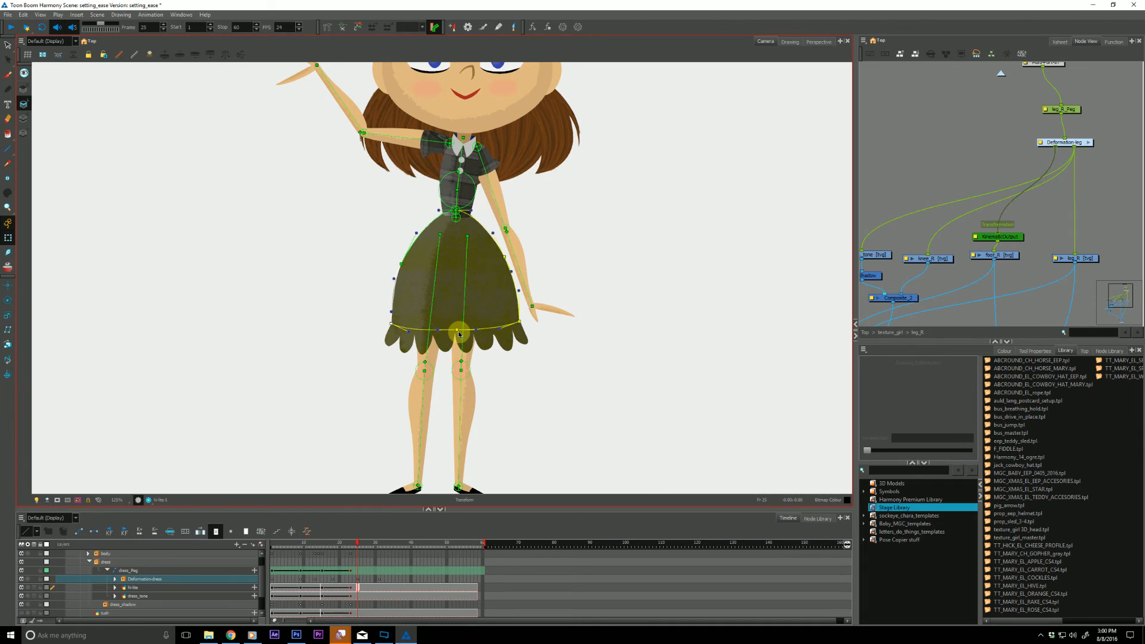
pyautogui.moveTo(457, 336); pyautogui.dragTo(456, 339)
pyautogui.click(519, 324)
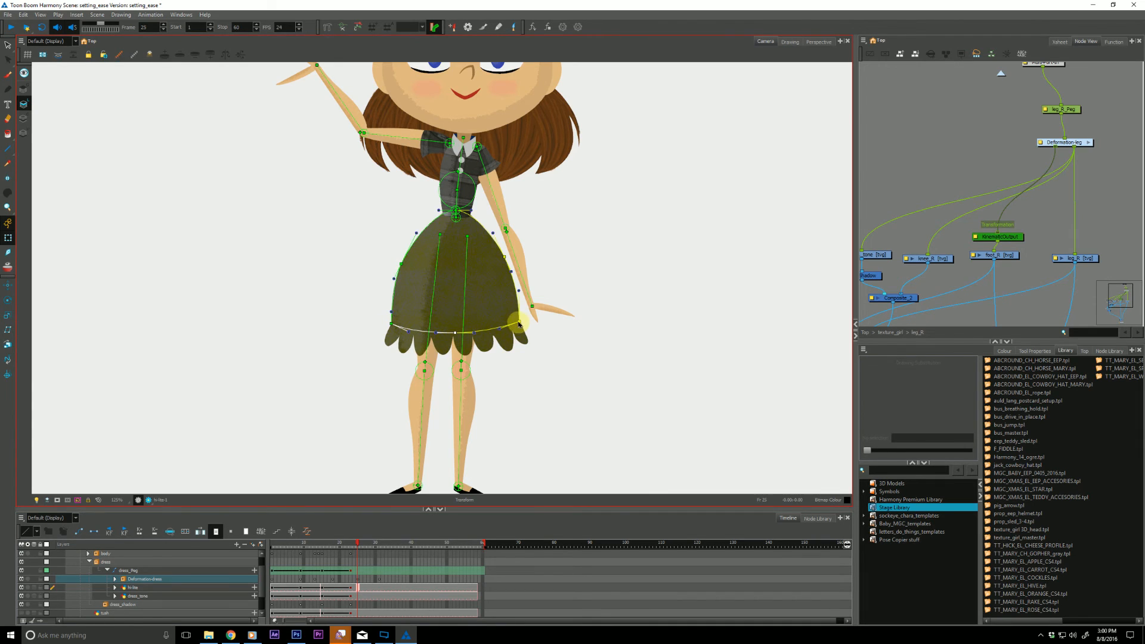
pyautogui.moveTo(520, 323); pyautogui.dragTo(517, 330)
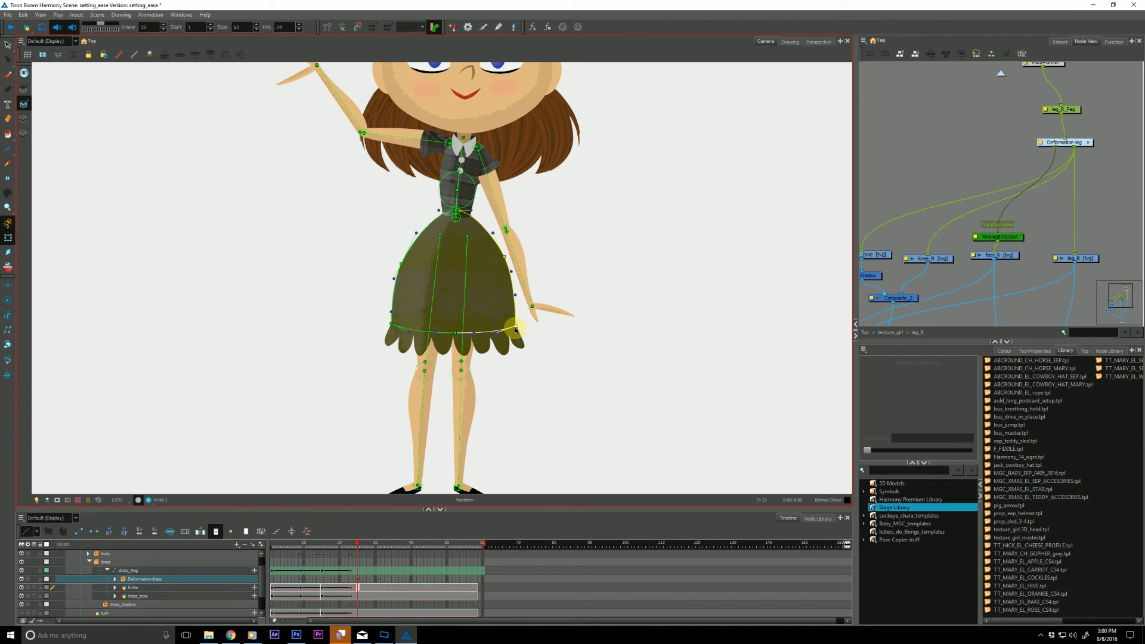
# Step: Step through the frames up to 31 and compare the skirt's shape at the Deformation-dress keyframes on frames 13, 18, 25 and 31
pyautogui.press('.')
pyautogui.press('.')
pyautogui.press('.')
pyautogui.press('.')
pyautogui.press('.')
pyautogui.press('.')
pyautogui.click(312, 544)
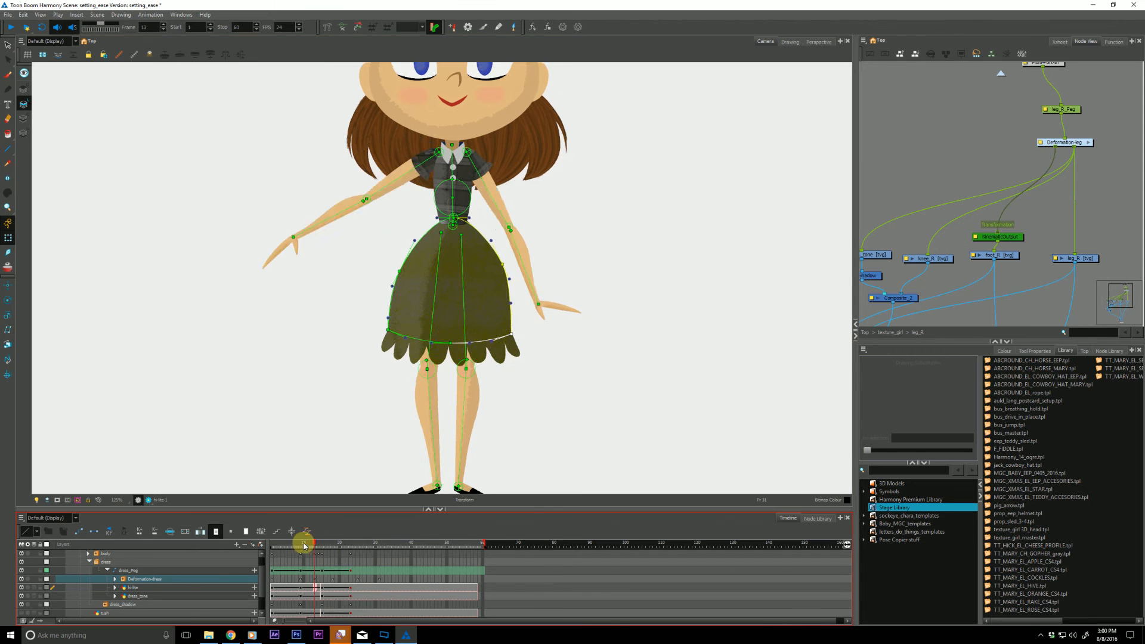
pyautogui.click(322, 582)
pyautogui.press('.')
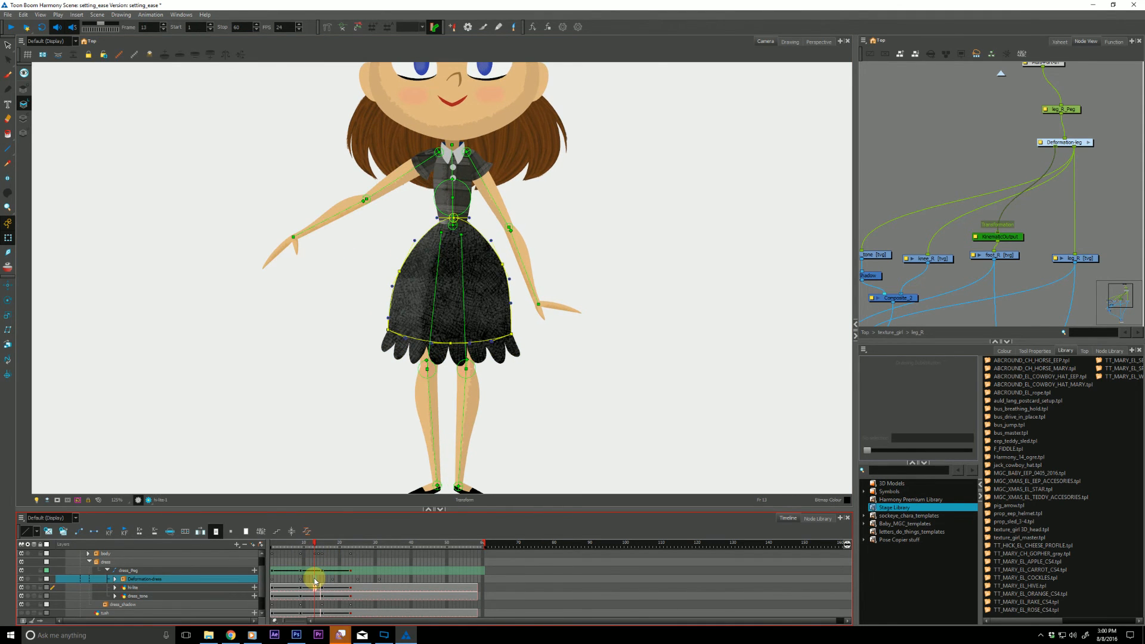
pyautogui.click(333, 580)
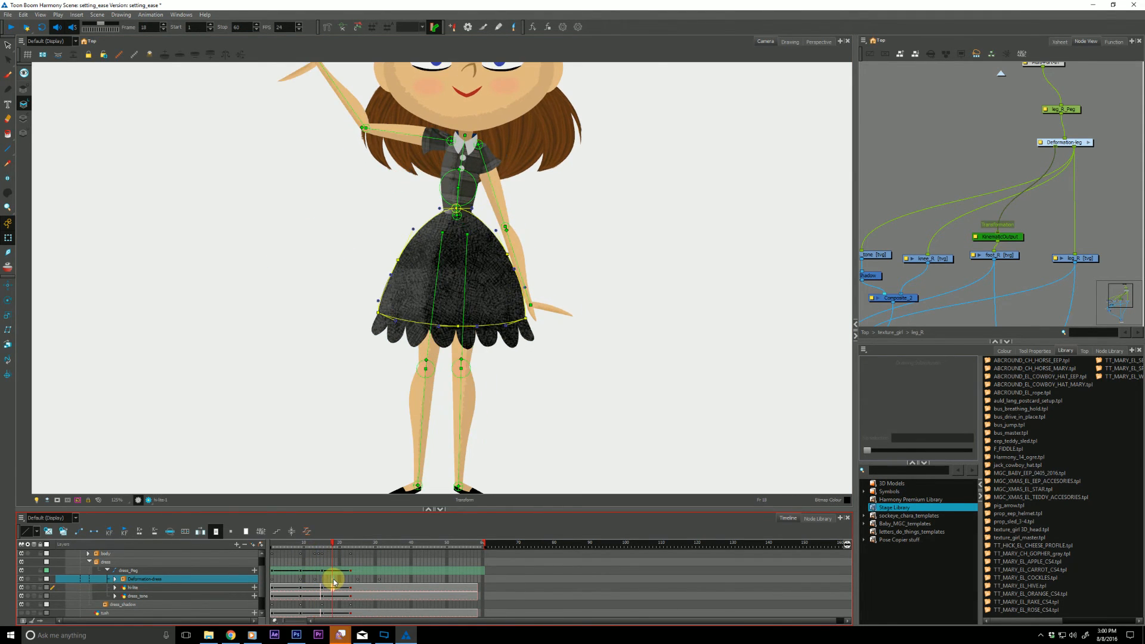
pyautogui.click(358, 582)
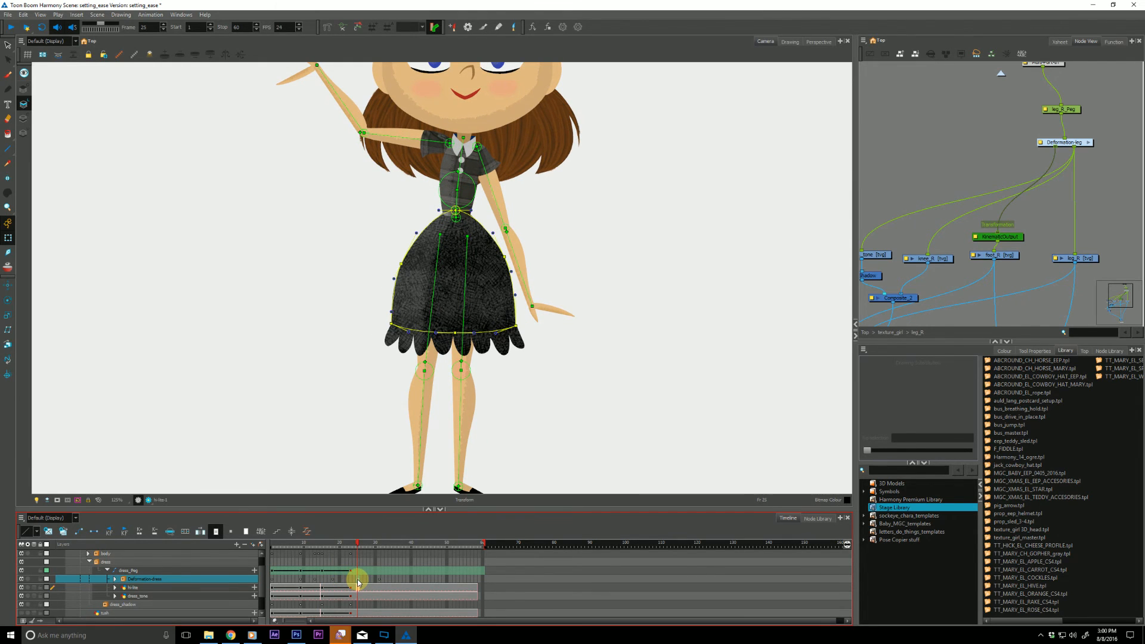
pyautogui.click(378, 579)
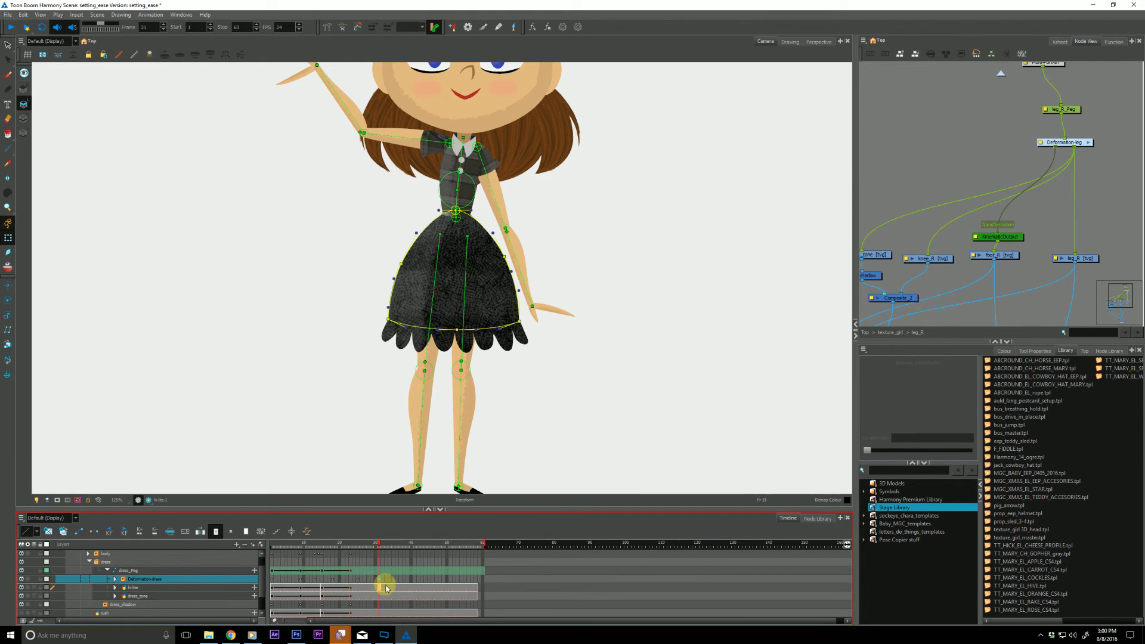
# Step: Open multi-parameter easing for the Deformation-dress keyframes from frame 9 to 31 and shorten frame 9's handles to time ratios of about 32% and 72%
pyautogui.click(314, 581)
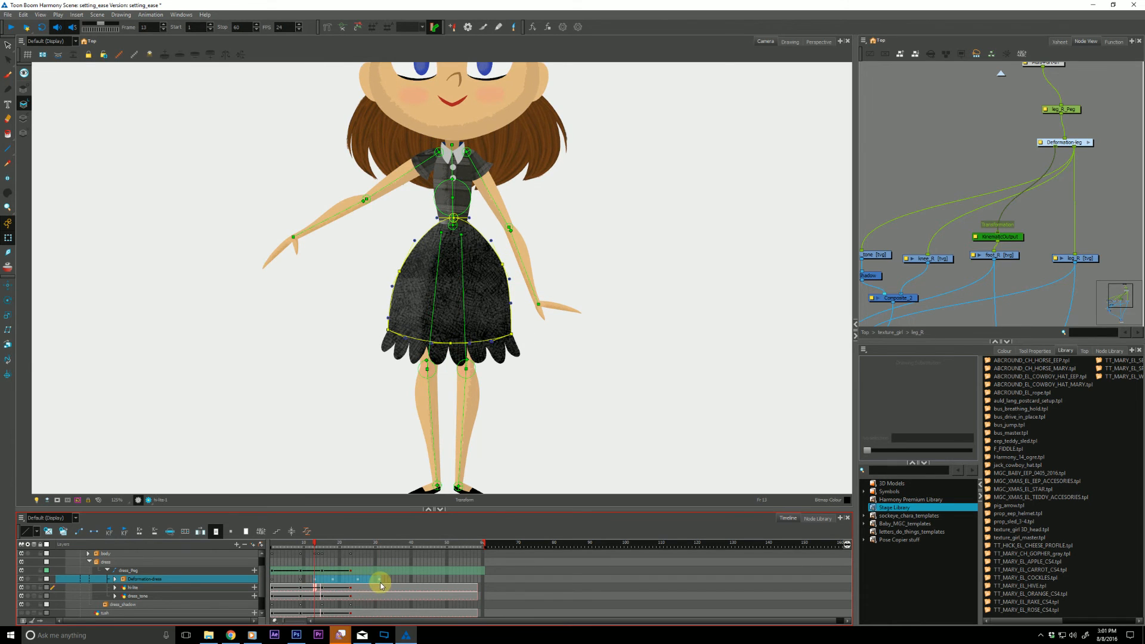
pyautogui.click(300, 580)
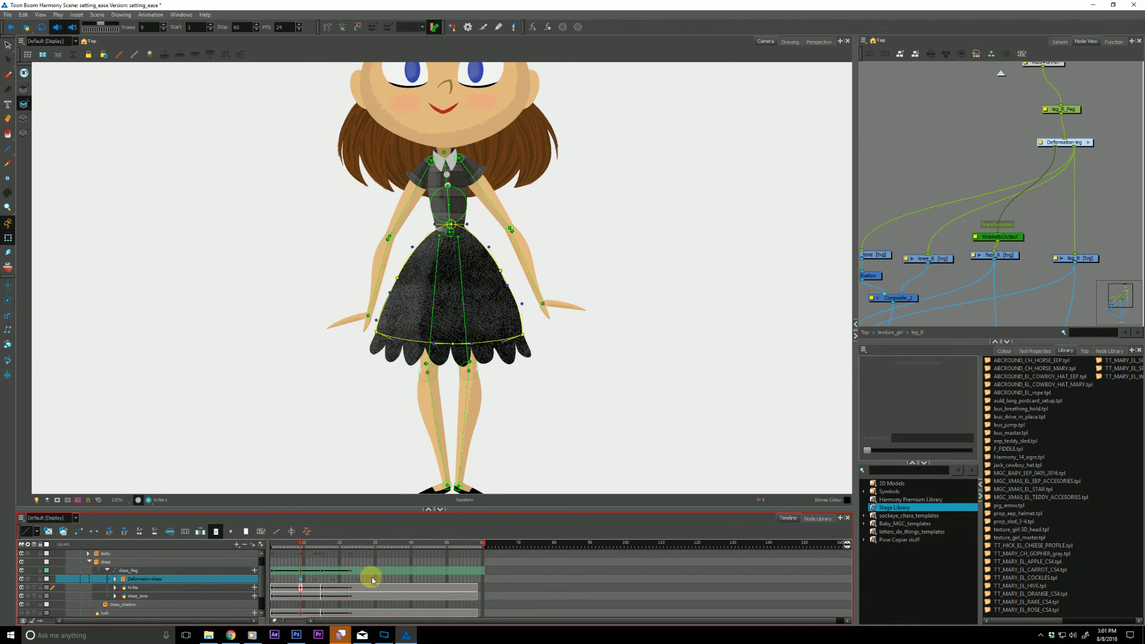
pyautogui.moveTo(372, 579); pyautogui.dragTo(379, 578)
pyautogui.click(307, 531)
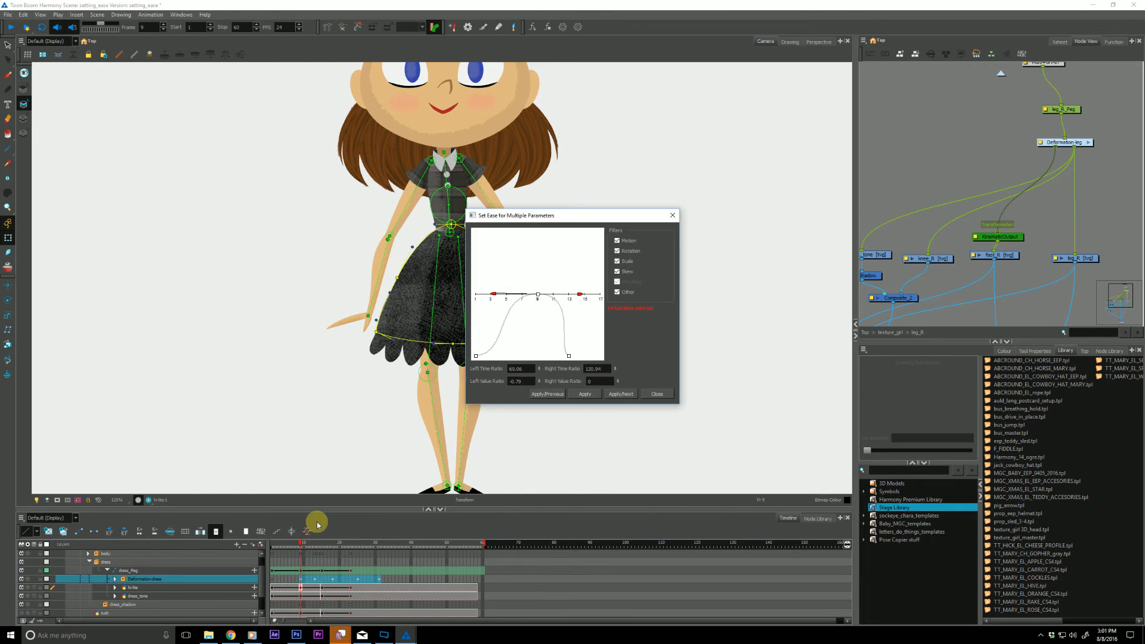
pyautogui.moveTo(524, 216); pyautogui.dragTo(651, 222)
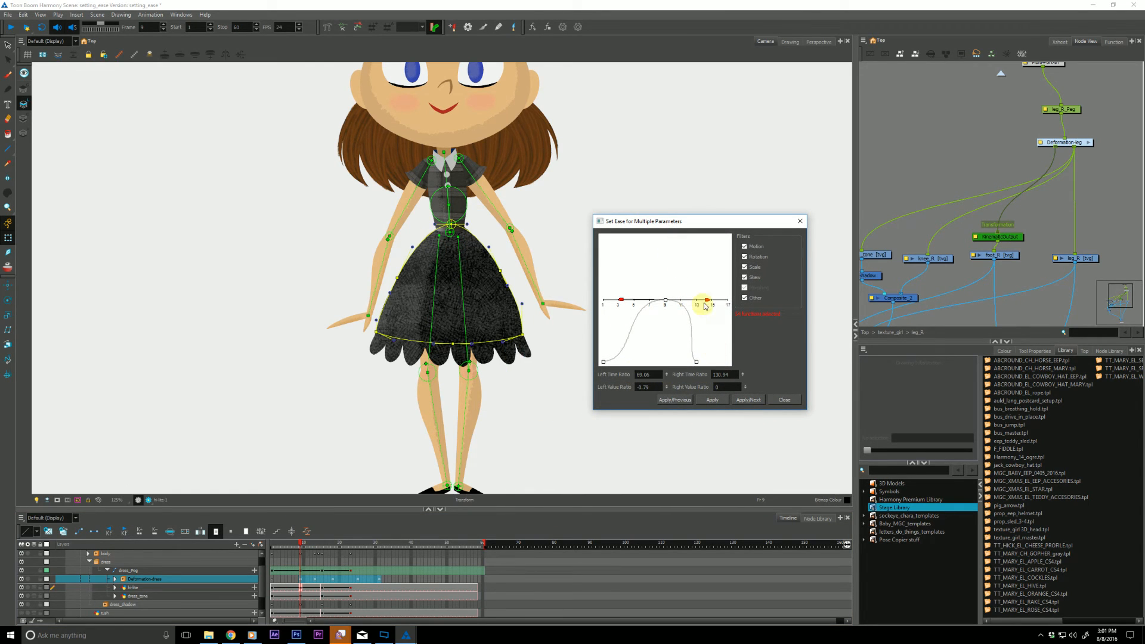
pyautogui.moveTo(710, 304); pyautogui.dragTo(644, 303)
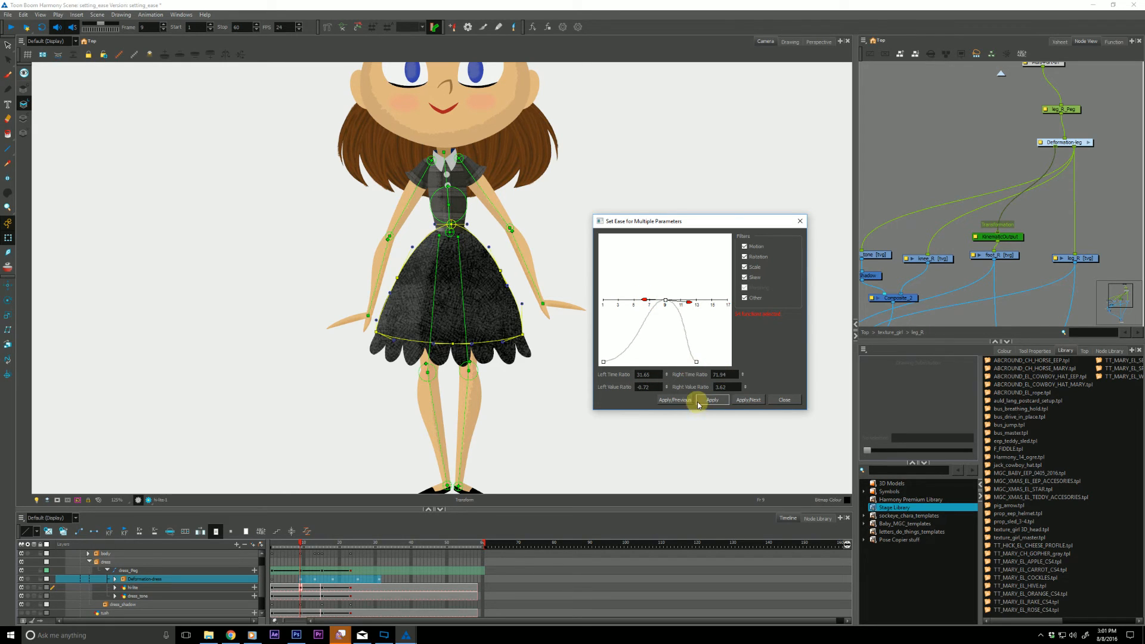
pyautogui.click(746, 401)
# Step: Shorten both ease handles of the Deformation-dress keyframe at frame 13 to time ratios of about 33%
pyautogui.click(693, 298)
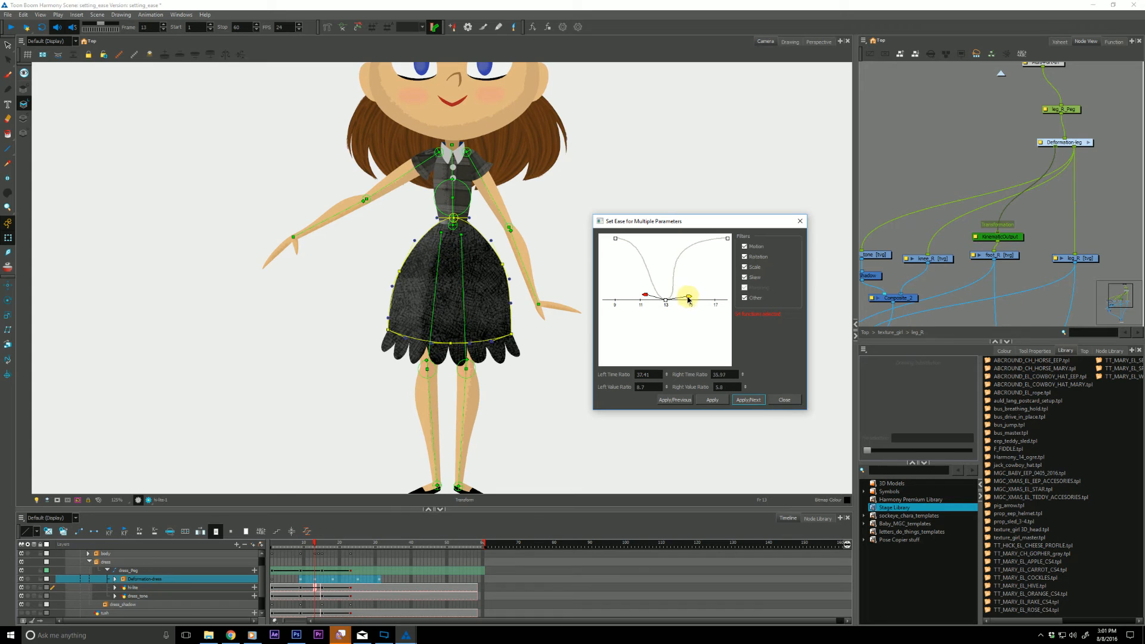
pyautogui.moveTo(689, 298); pyautogui.dragTo(648, 295)
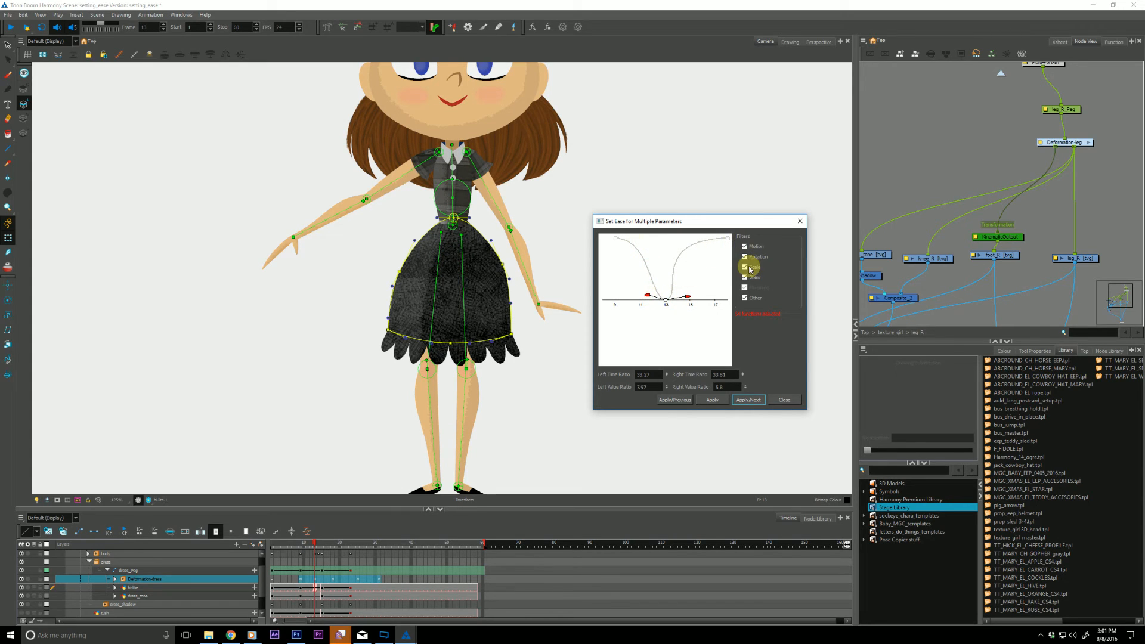
pyautogui.click(749, 400)
# Step: Adjust the ease at the frame 18, 25 and 31 keyframes, giving frame 31 a left time ratio of about 48%, and close the ease settings
pyautogui.moveTo(609, 303); pyautogui.dragTo(690, 300)
pyautogui.click(749, 400)
pyautogui.click(748, 400)
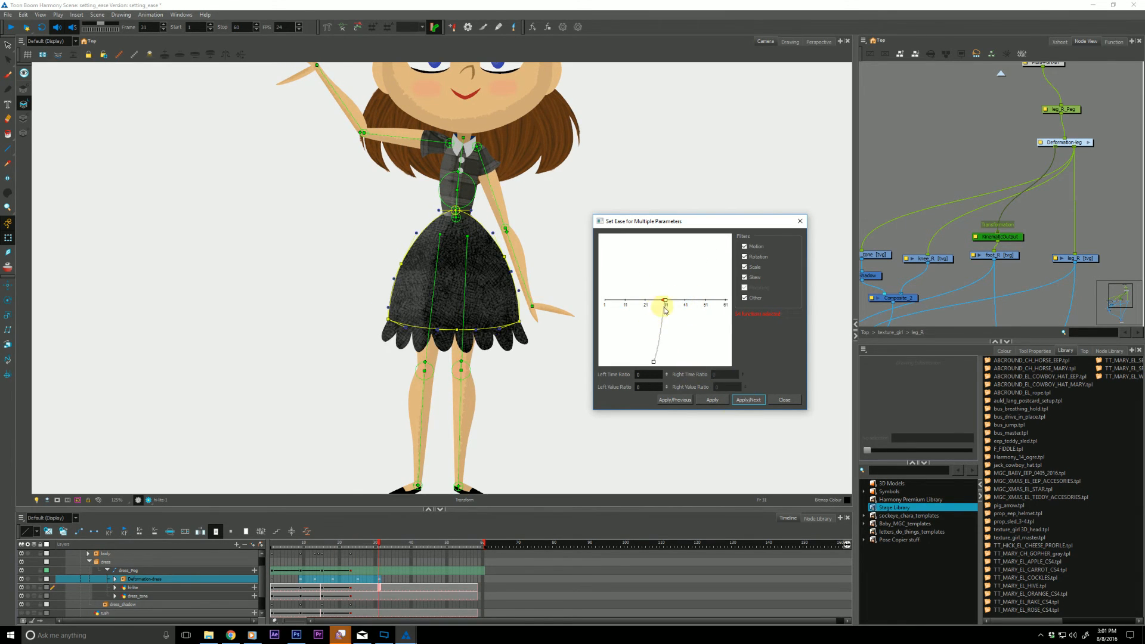
pyautogui.click(714, 400)
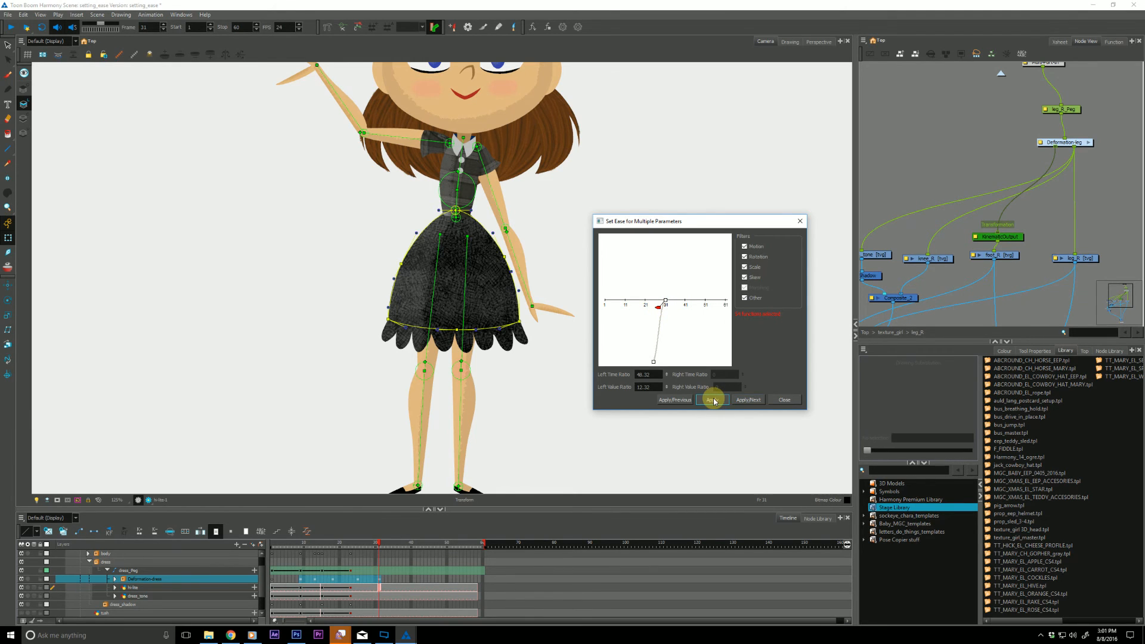
pyautogui.click(782, 400)
# Step: Apply an ease preset to the Deformation-dress keyframes from frame 9 to 31 and play the animation
pyautogui.click(302, 582)
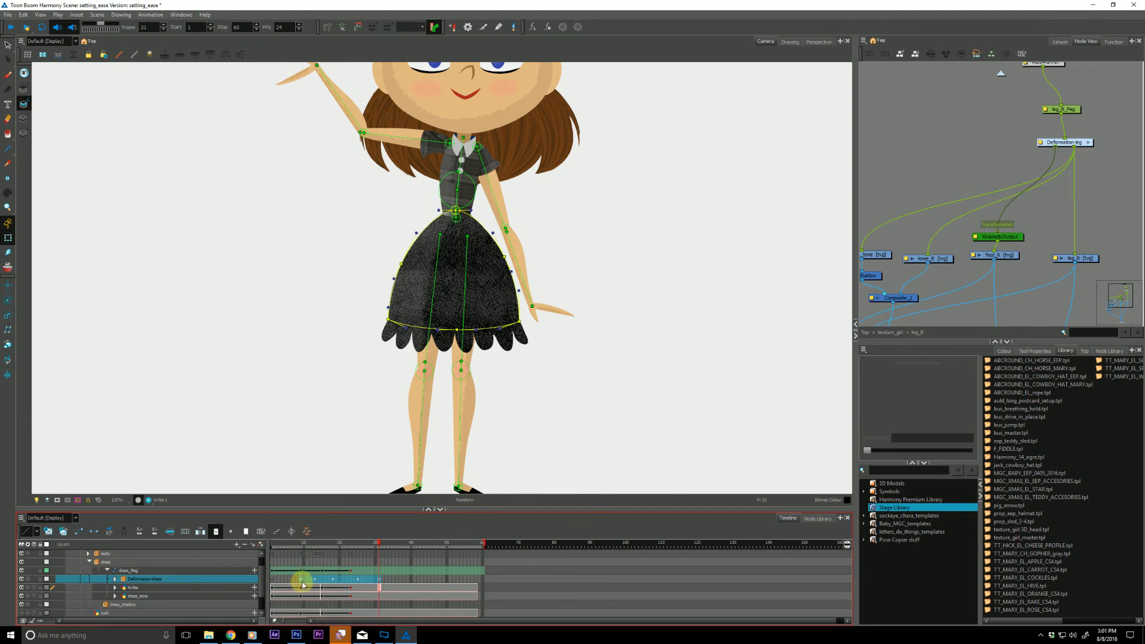
pyautogui.moveTo(302, 581); pyautogui.dragTo(380, 580)
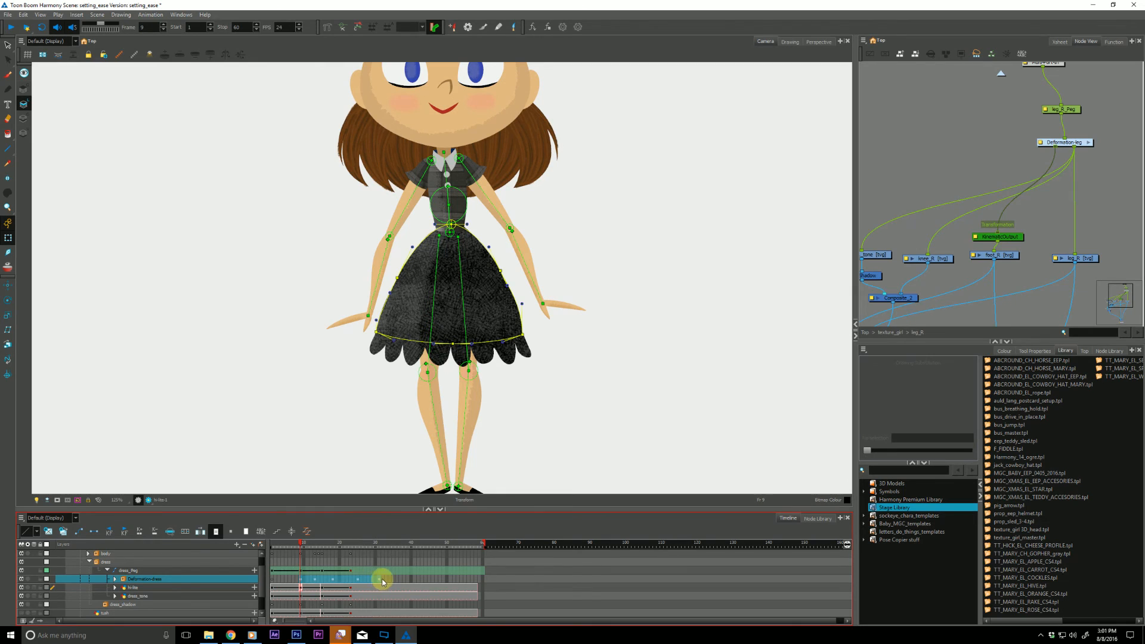
pyautogui.click(36, 532)
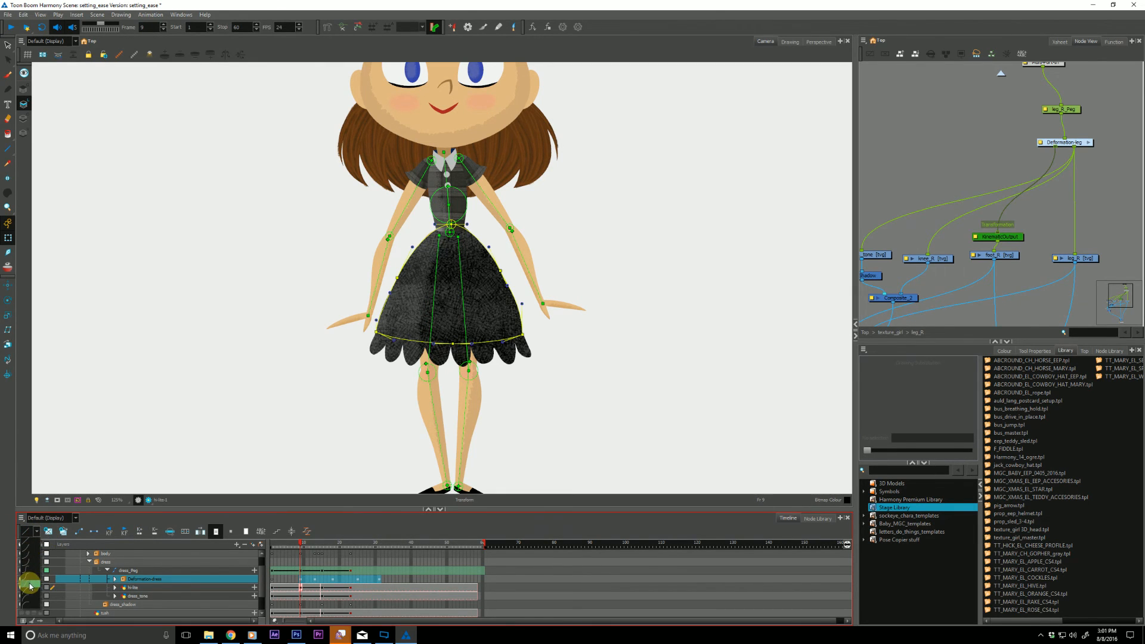
pyautogui.moveTo(303, 544); pyautogui.dragTo(288, 546)
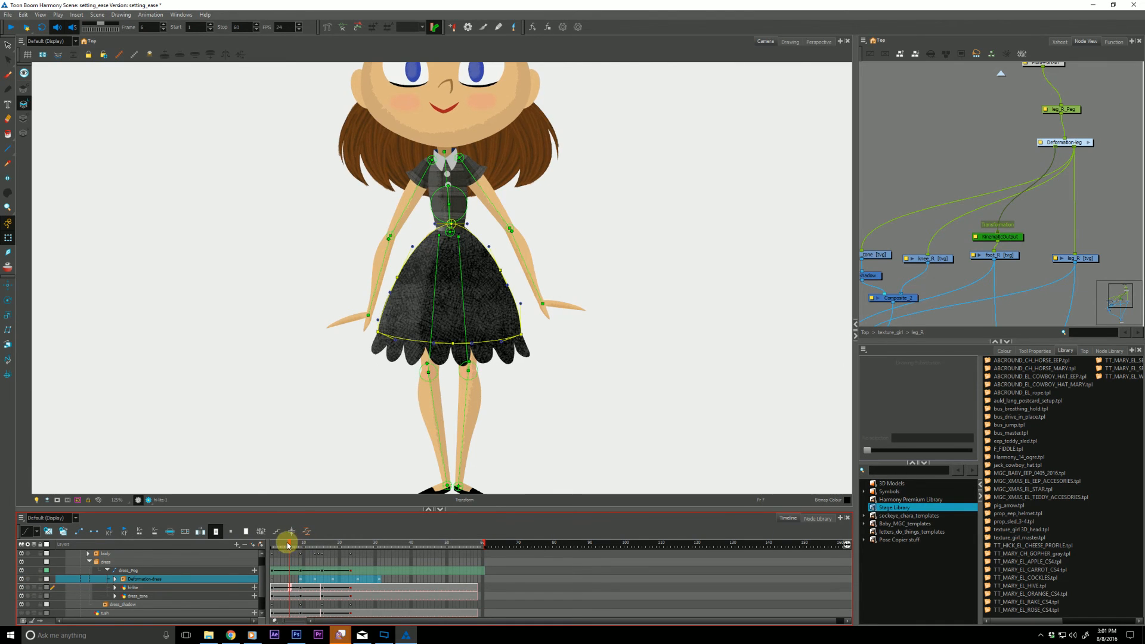
pyautogui.press('Return')
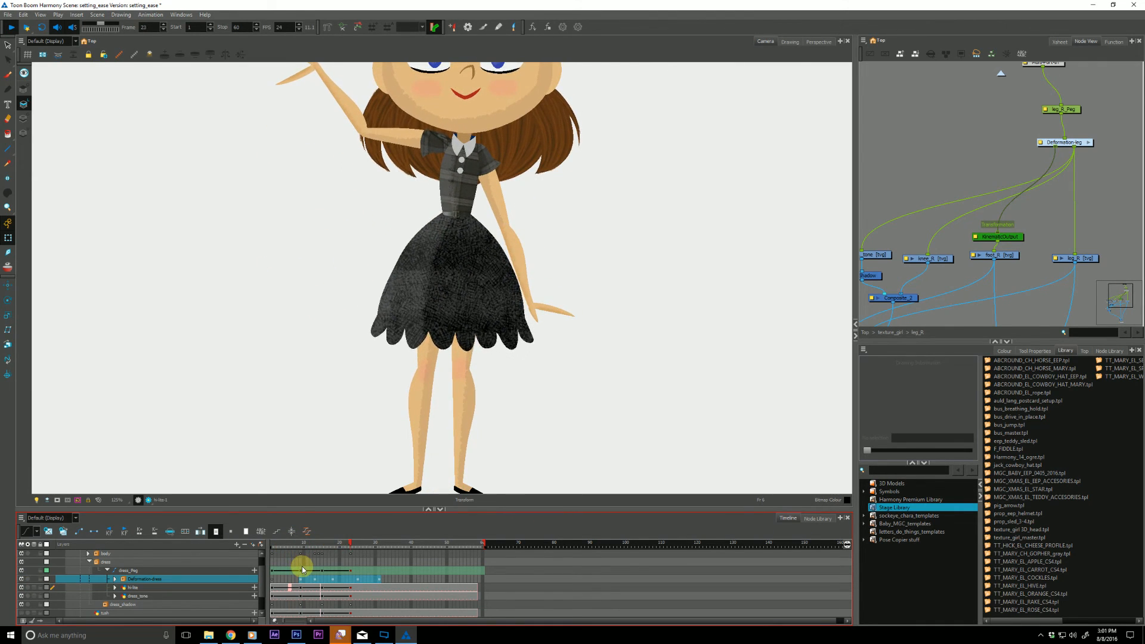
# Step: Select the Deformation-dress keyframes from frame 18 to 25 and play the animation from frame 1 to check the skirt's motion
pyautogui.click(357, 580)
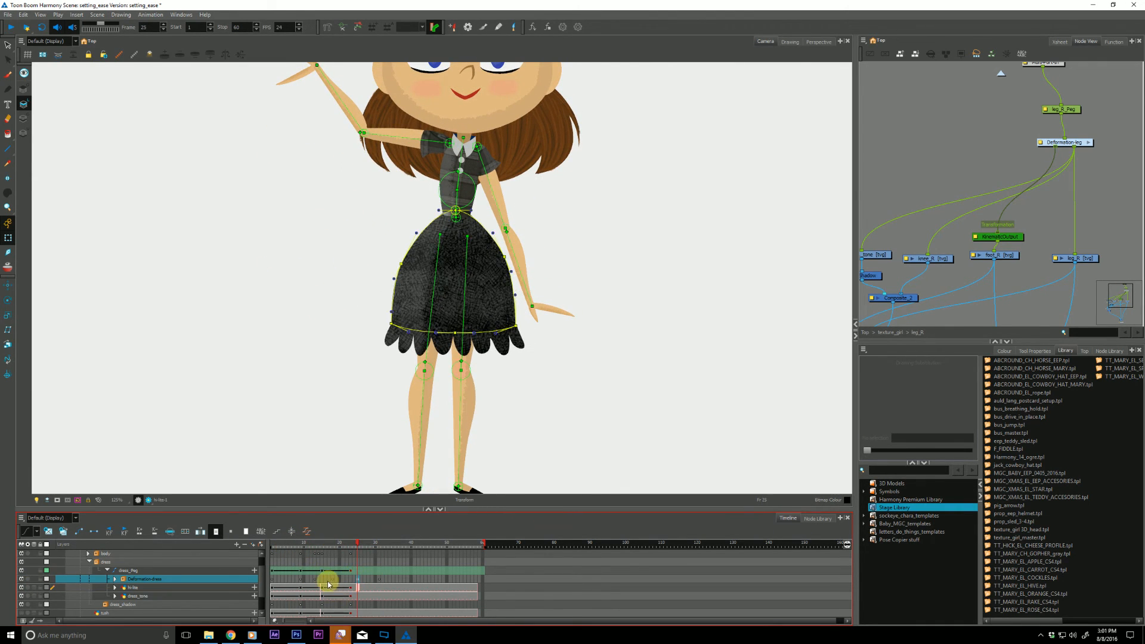
pyautogui.keyDown('shift'); pyautogui.click(333, 580); pyautogui.keyUp('shift')
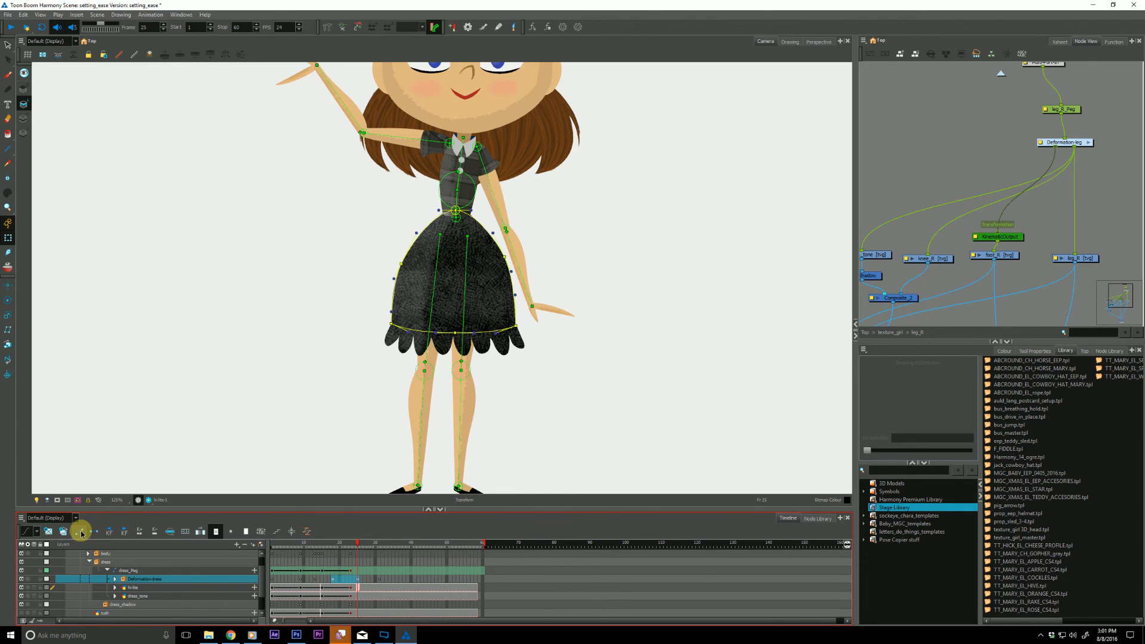
pyautogui.click(273, 544)
pyautogui.press('Return')
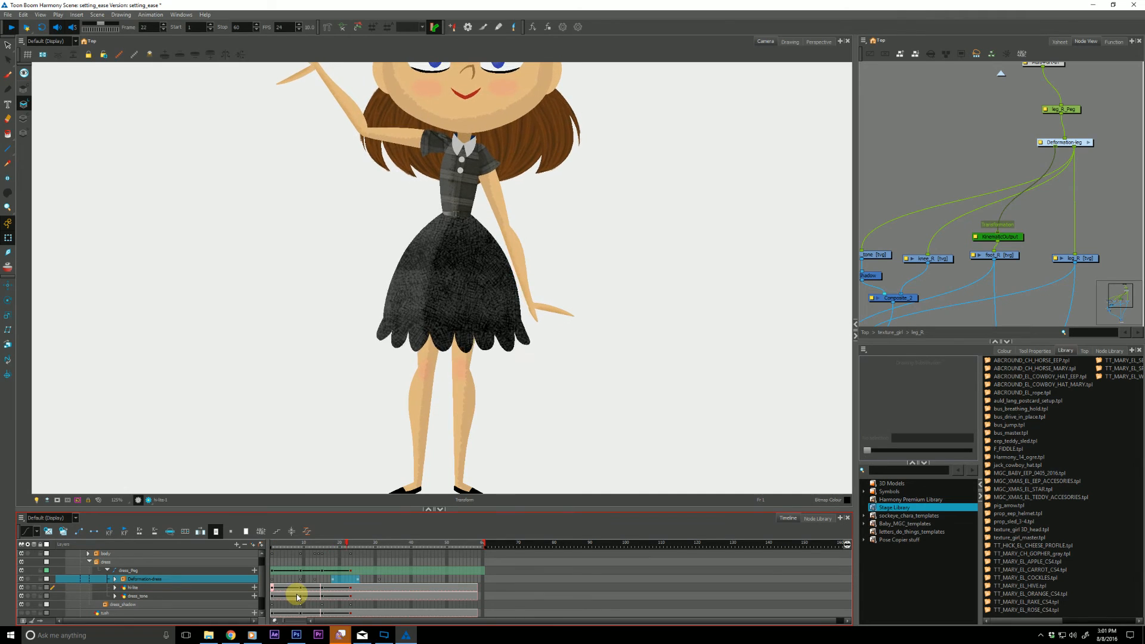
pyautogui.press('Return')
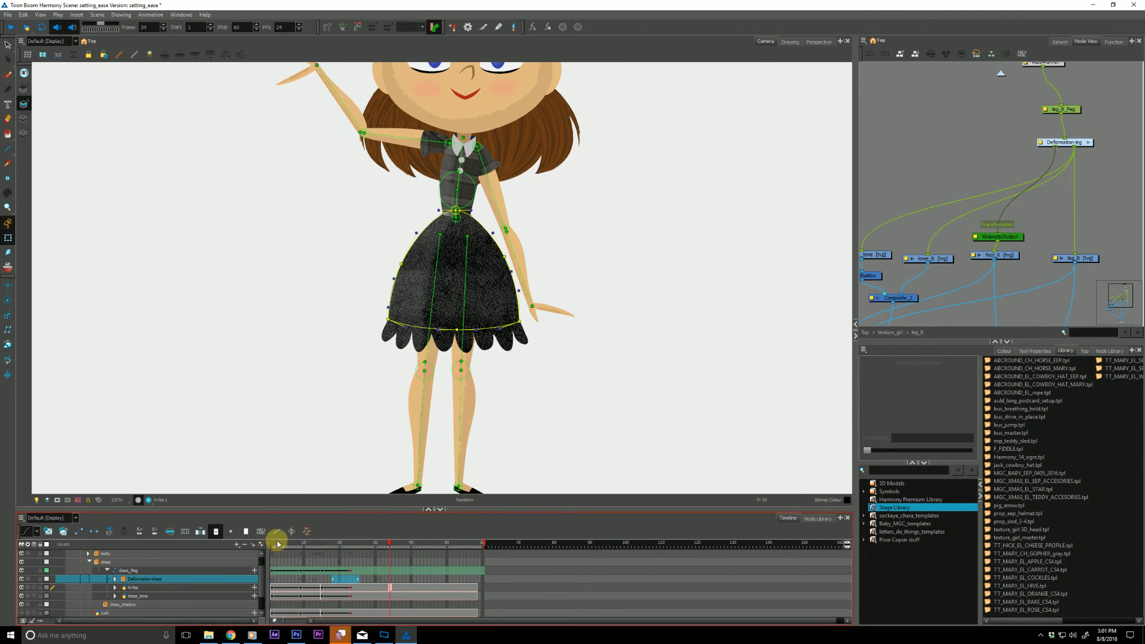
pyautogui.click(273, 544)
pyautogui.press('Return')
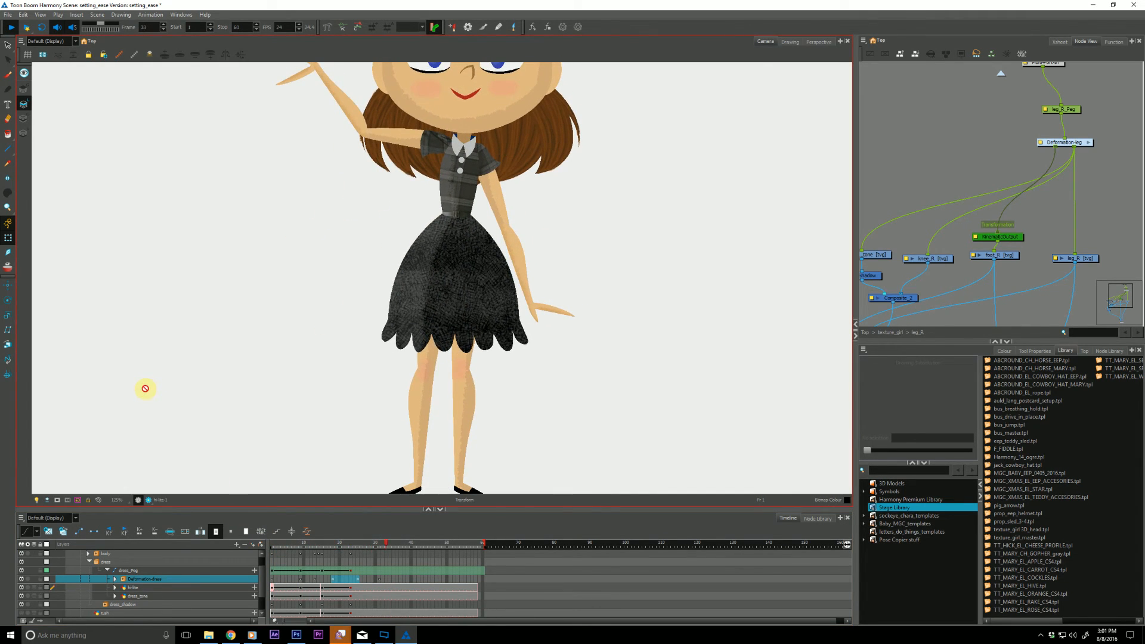
pyautogui.press('Return')
# Step: Play the animation with the whole girl in view, return to frame 1 and save the scene
pyautogui.moveTo(289, 543); pyautogui.dragTo(223, 517)
pyautogui.hotkey('ctrl', 'space')
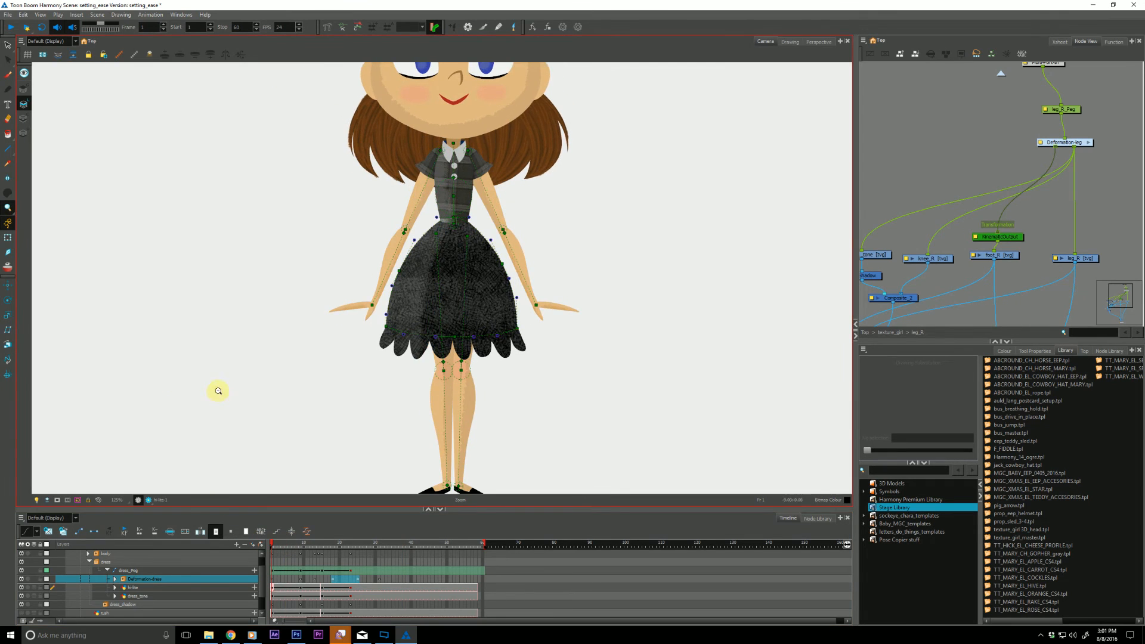
pyautogui.moveTo(217, 392); pyautogui.dragTo(217, 419)
pyautogui.press('Return')
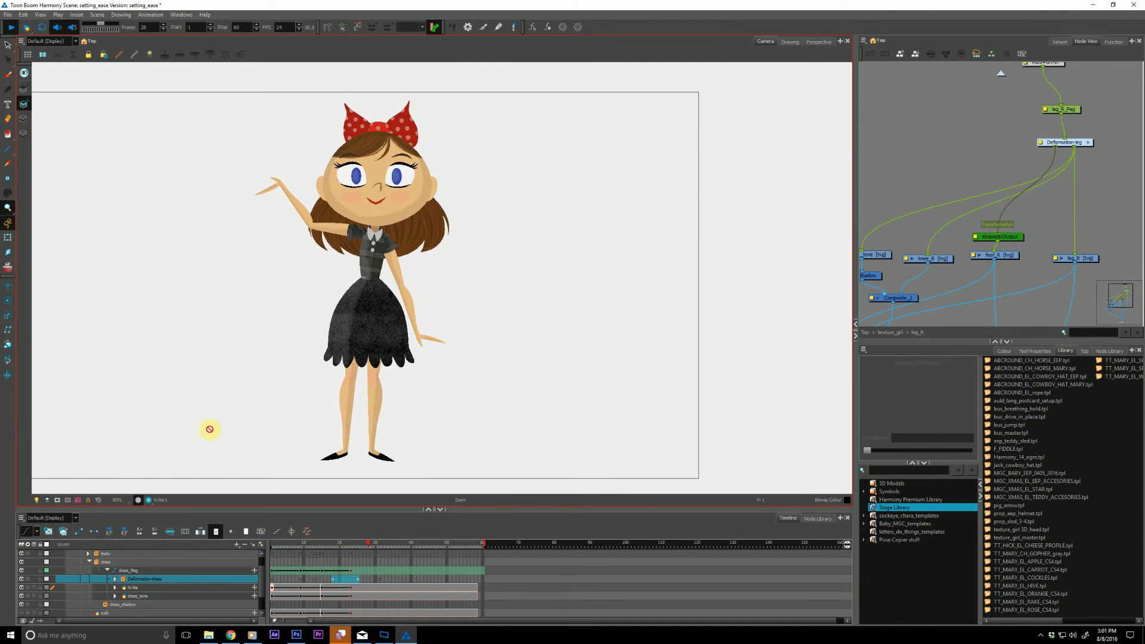
pyautogui.moveTo(281, 541); pyautogui.dragTo(272, 545)
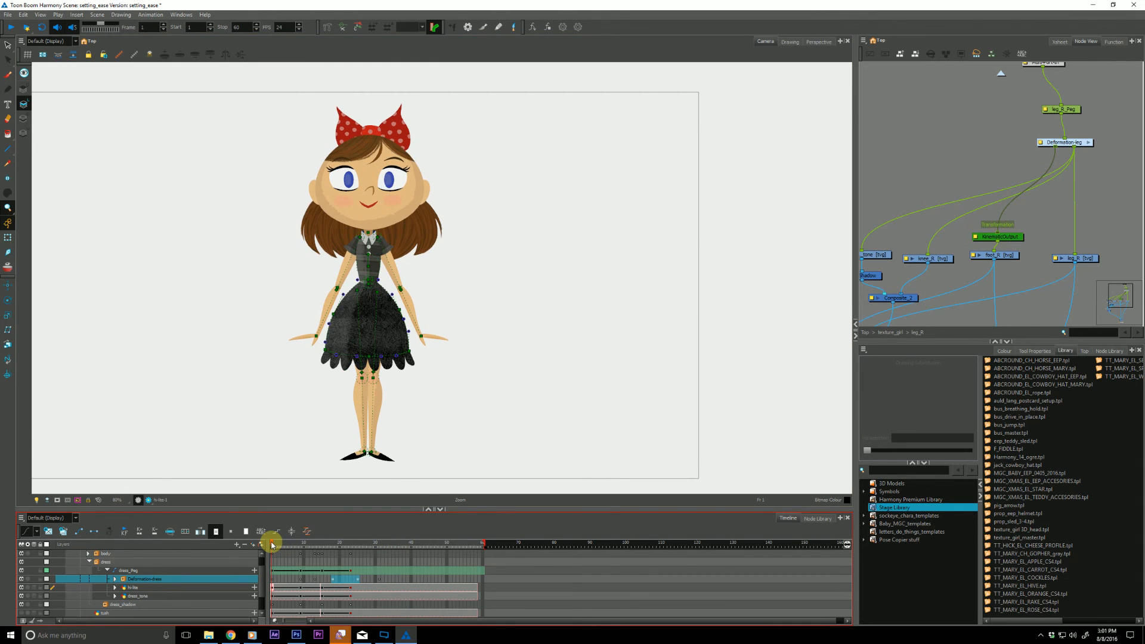
pyautogui.click(233, 420)
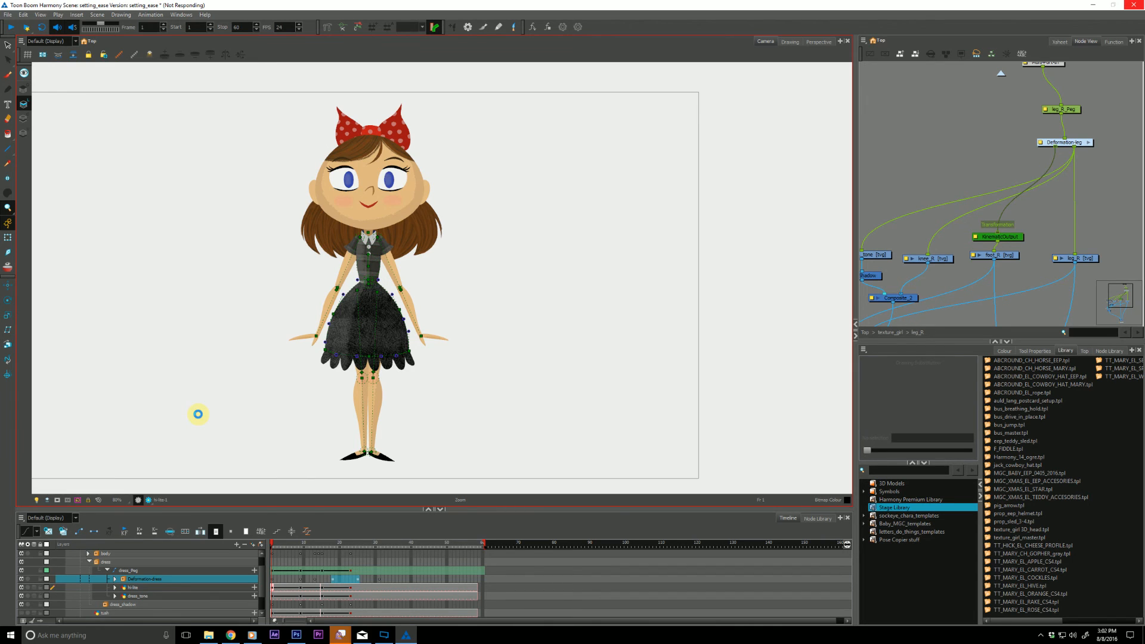
# Step: At frame 12, rotate the back hair lock on the side opposite the raised arm inward with the Transform tool
pyautogui.click(361, 322)
pyautogui.click(308, 543)
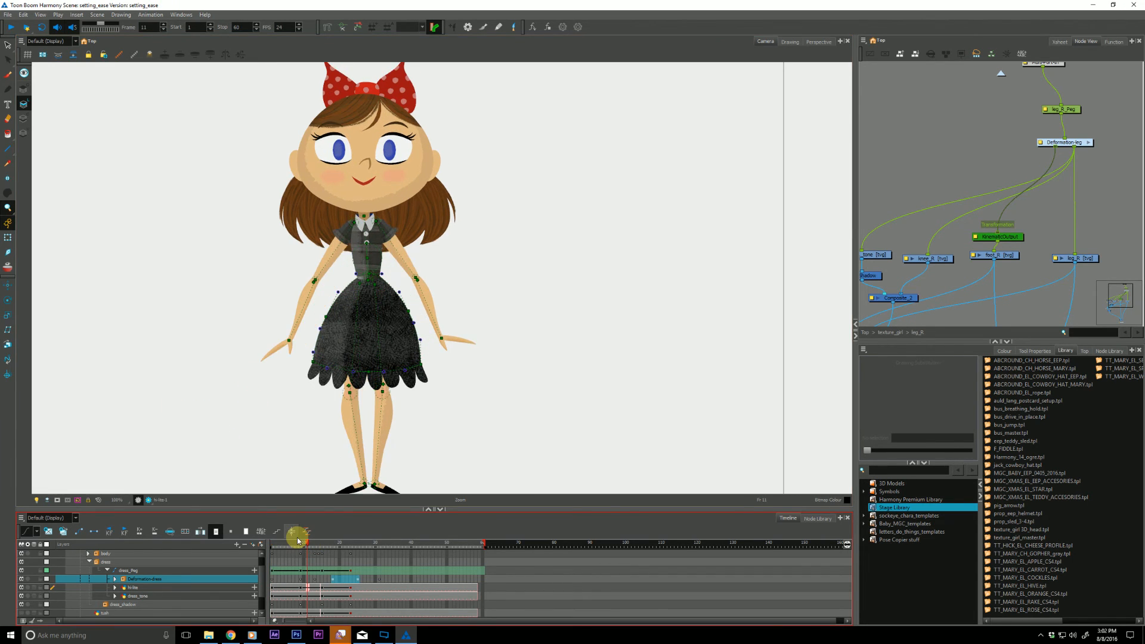
pyautogui.moveTo(298, 540); pyautogui.dragTo(318, 542)
pyautogui.click(8, 238)
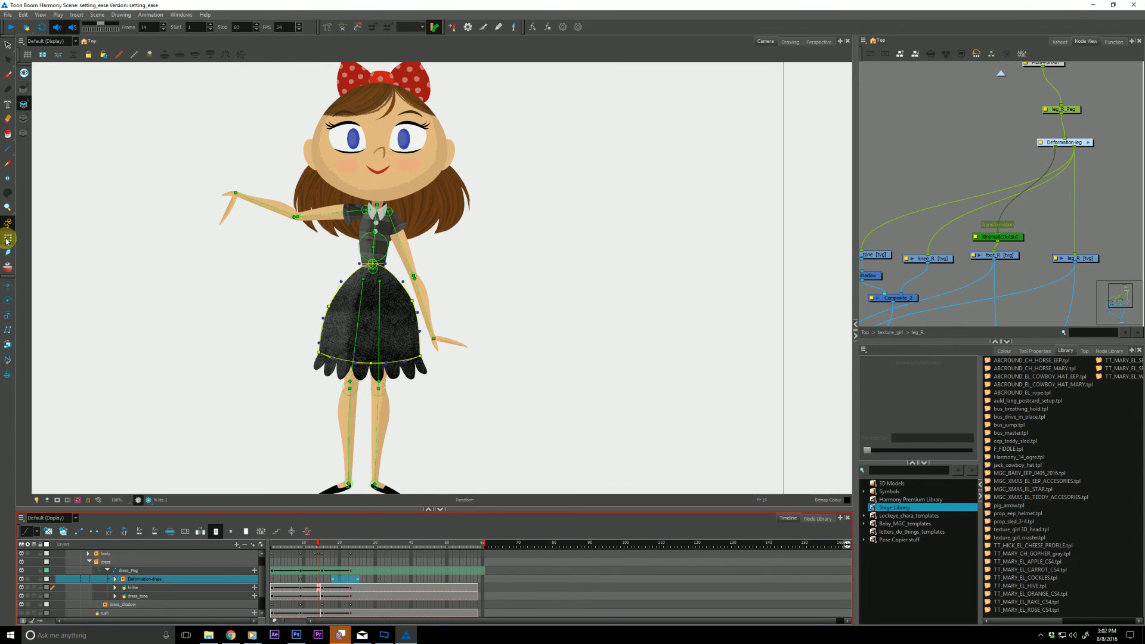
pyautogui.click(449, 209)
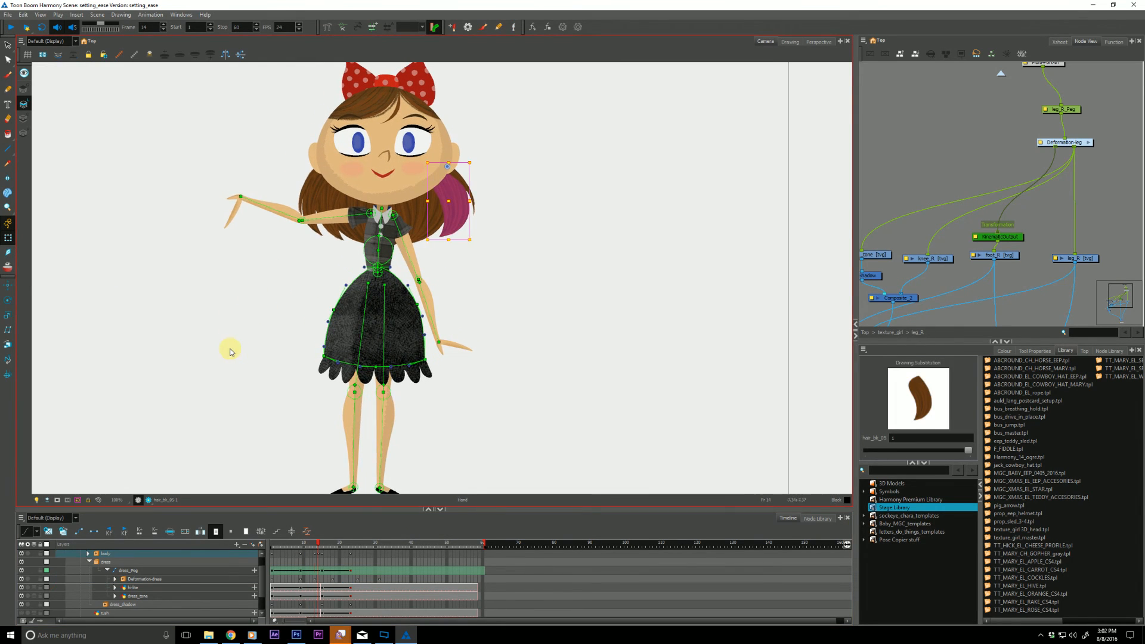
pyautogui.click(300, 544)
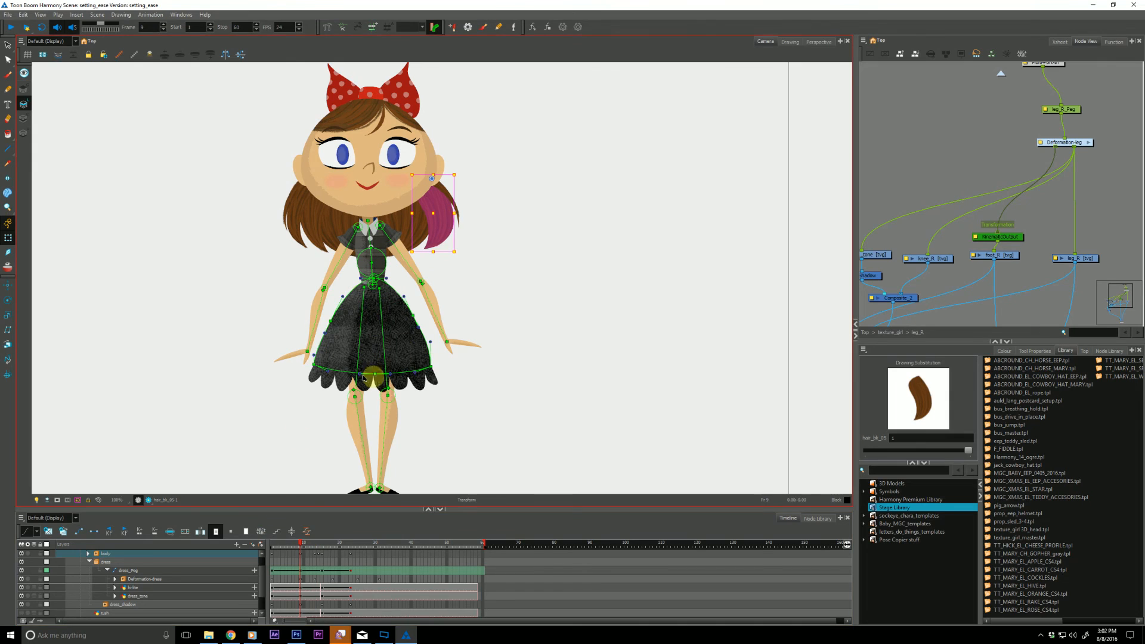
pyautogui.press('.')
pyautogui.press('.')
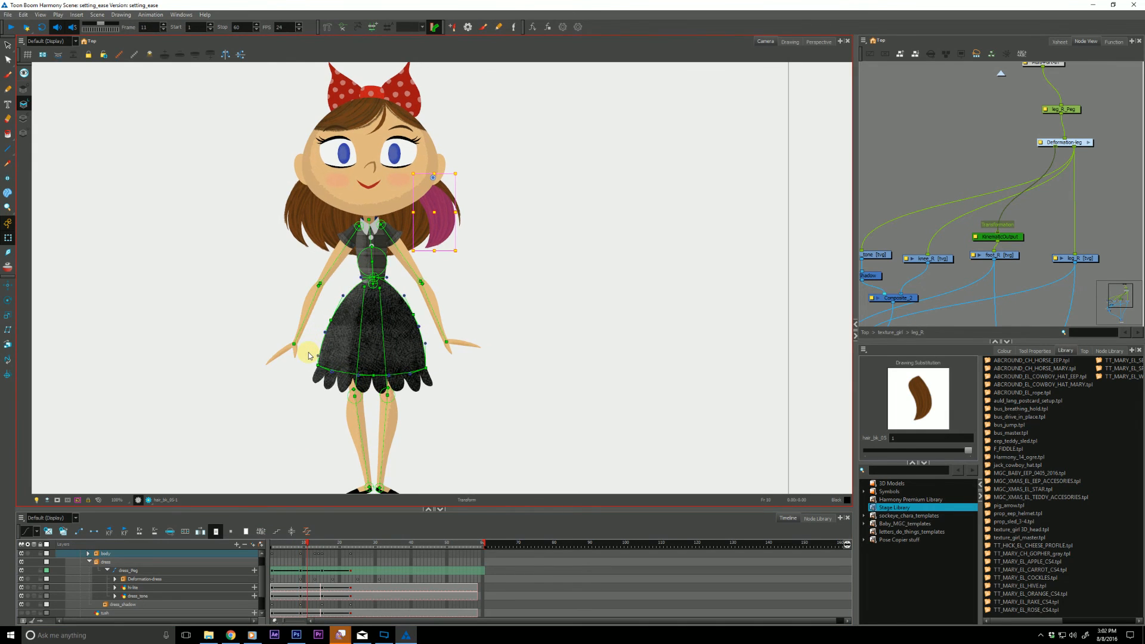
pyautogui.press('.')
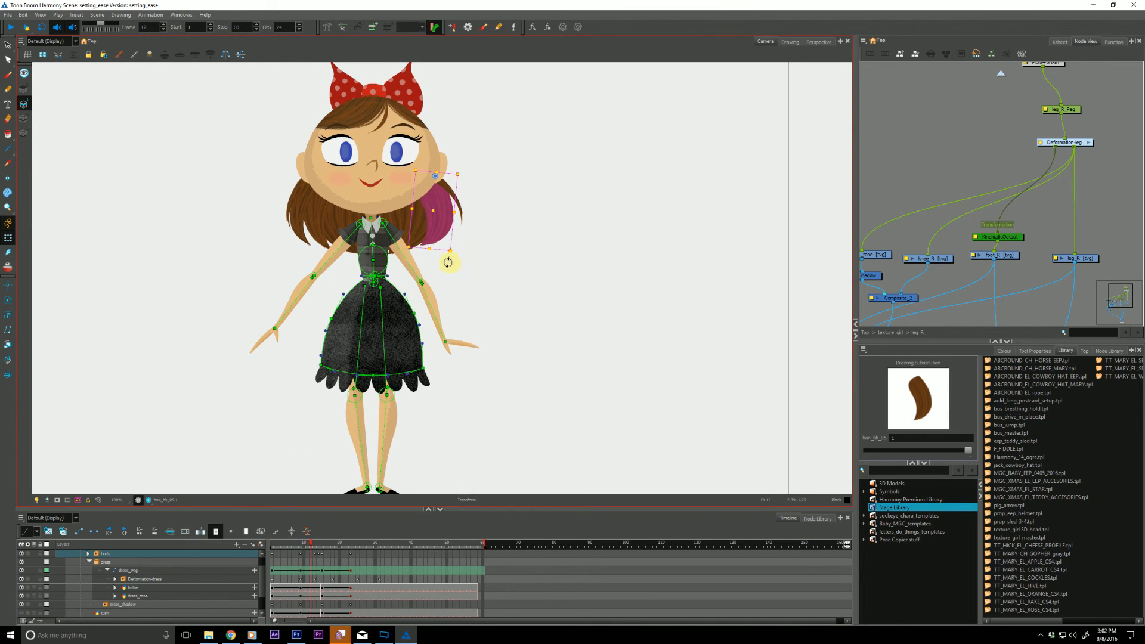
# Step: At frame 12, select the whole back hair through its hair_bk_Peg and scale it slightly narrower
pyautogui.click(412, 222)
pyautogui.click(292, 241)
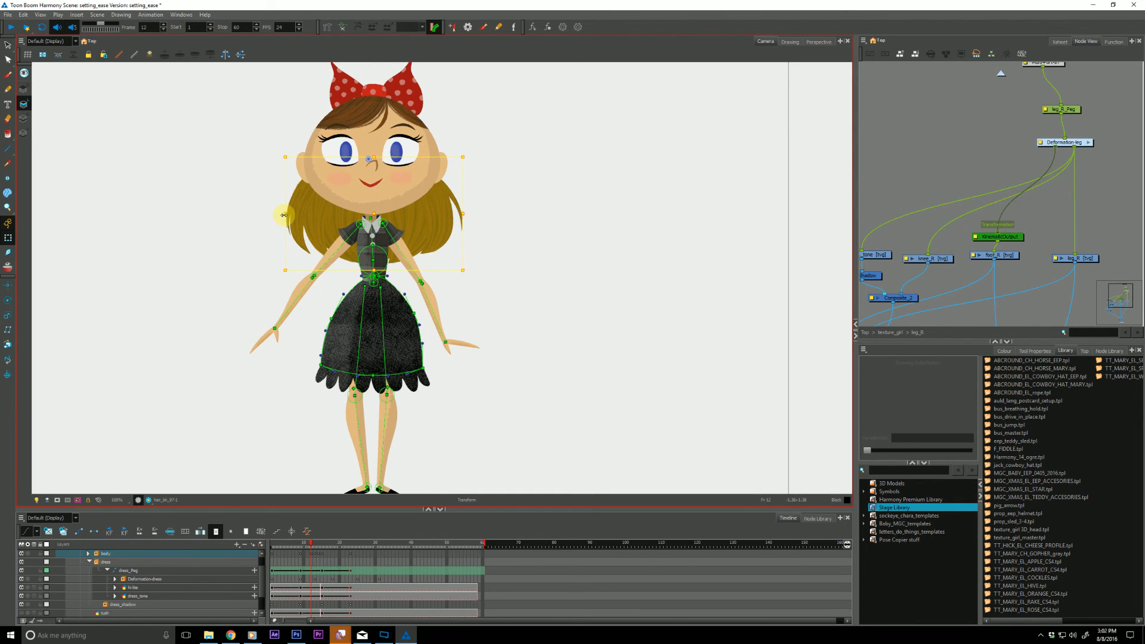
pyautogui.moveTo(284, 215); pyautogui.dragTo(276, 209)
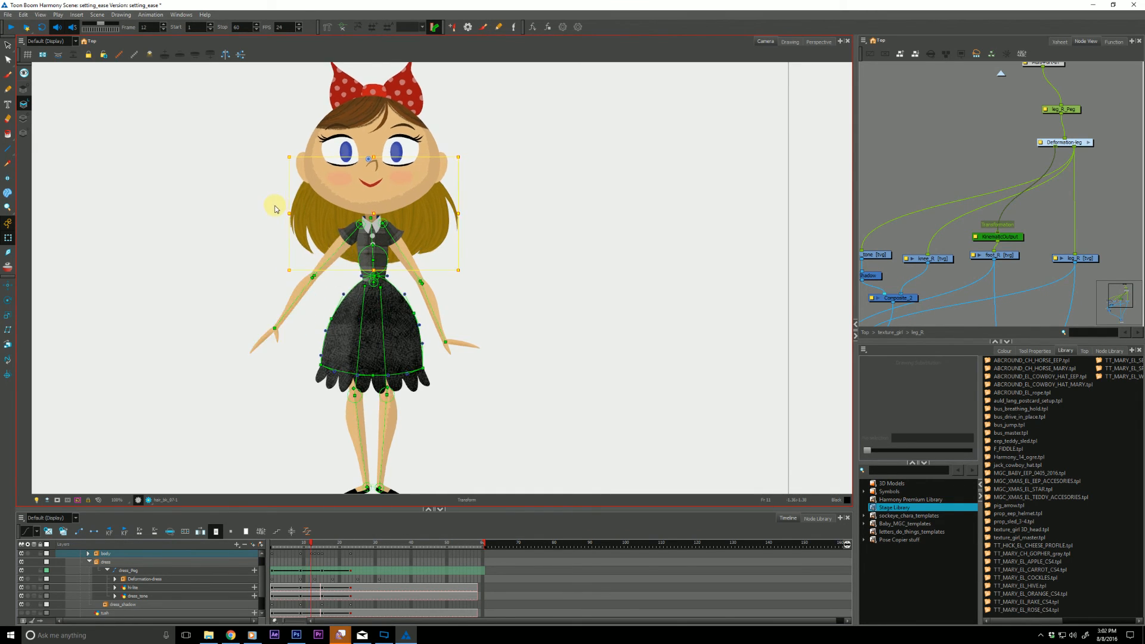
# Step: Turn off the Stop-Motion Keyframe option and check the back hair between frames 13 and 15
pyautogui.press('.')
pyautogui.press('.')
pyautogui.press('.')
pyautogui.click(150, 15)
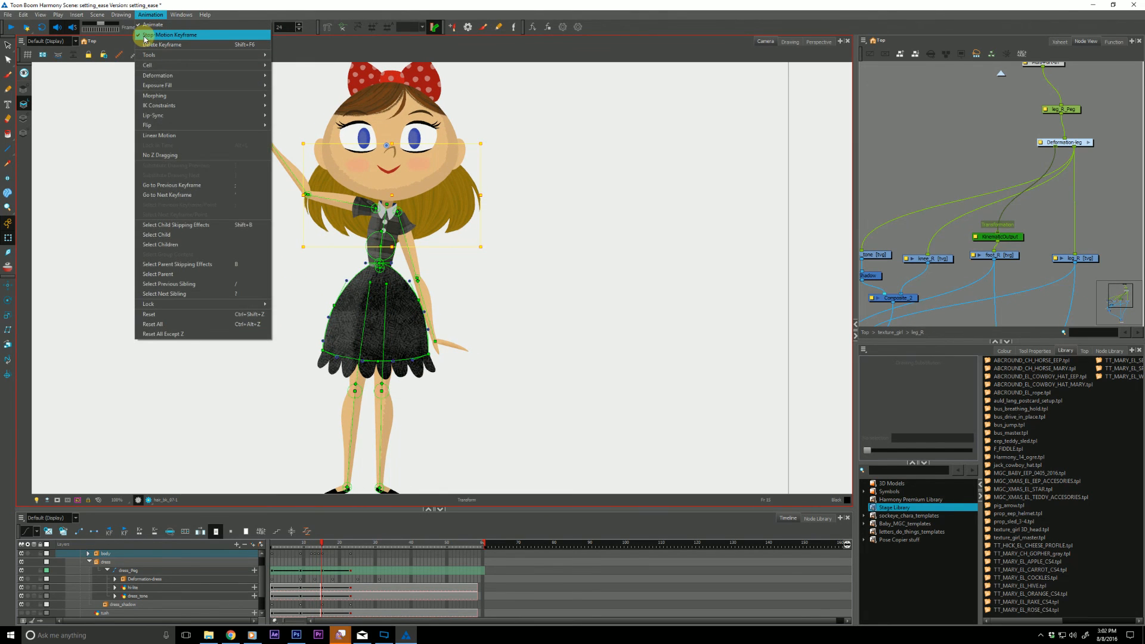
pyautogui.click(145, 36)
pyautogui.press(',')
pyautogui.press(',')
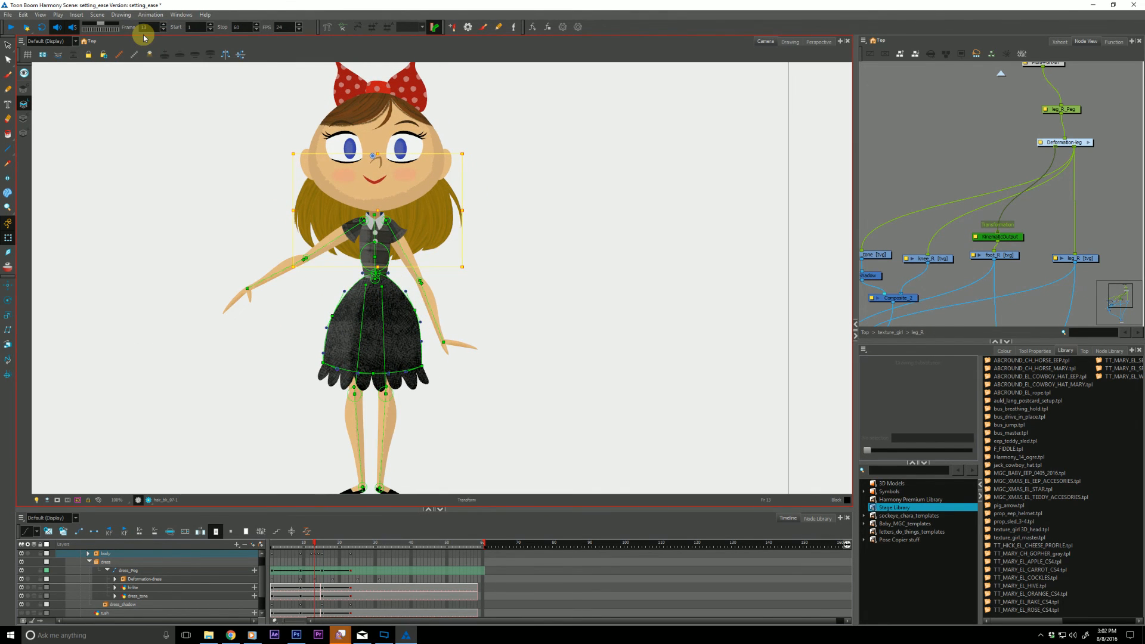
# Step: At frame 17, squash the whole back hair shorter and slightly wider
pyautogui.press('.')
pyautogui.press('.')
pyautogui.press('.')
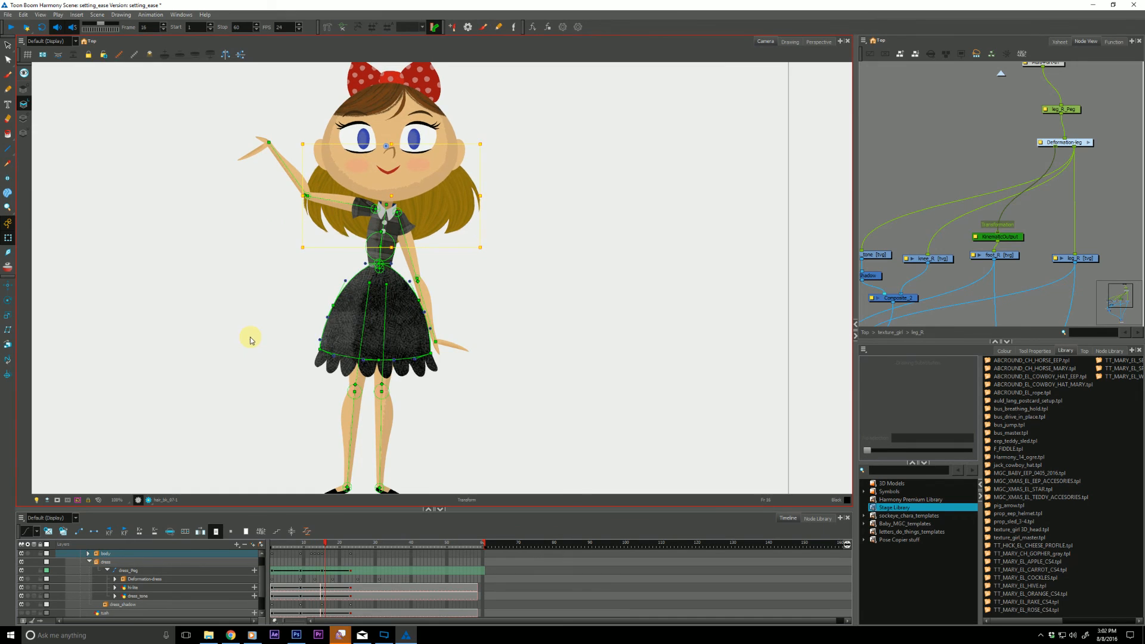
pyautogui.press('.')
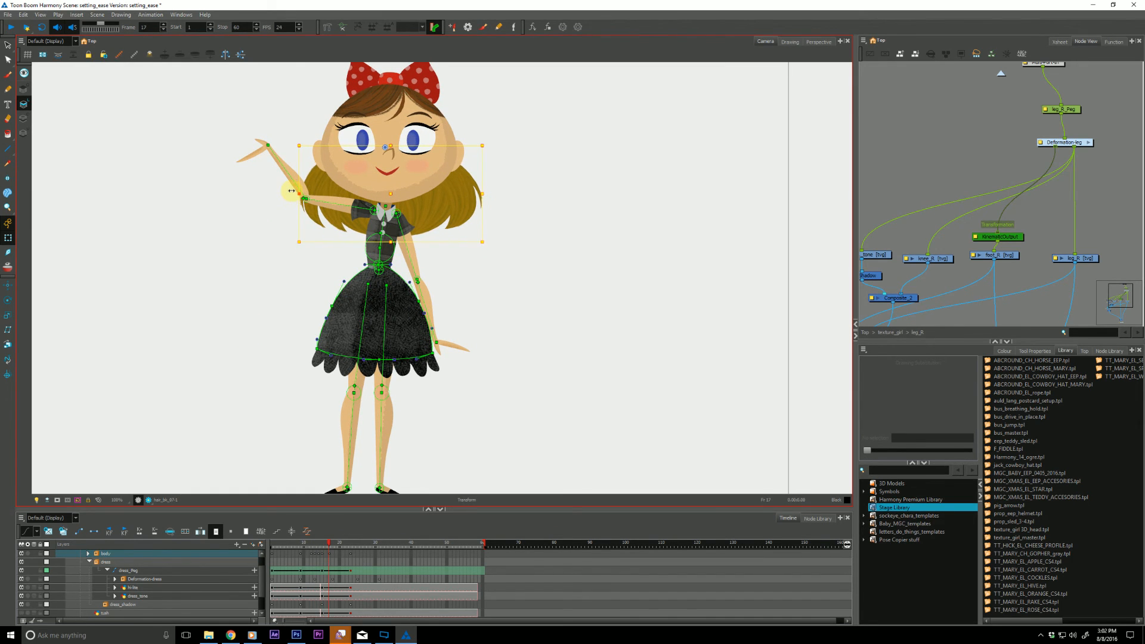
# Step: Advance through the motion to frame 24, reveal hair_bk_Peg on the timeline and go to its frame 21
pyautogui.press('.')
pyautogui.press('.')
pyautogui.press('.')
pyautogui.press('.')
pyautogui.press('.')
pyautogui.press('.')
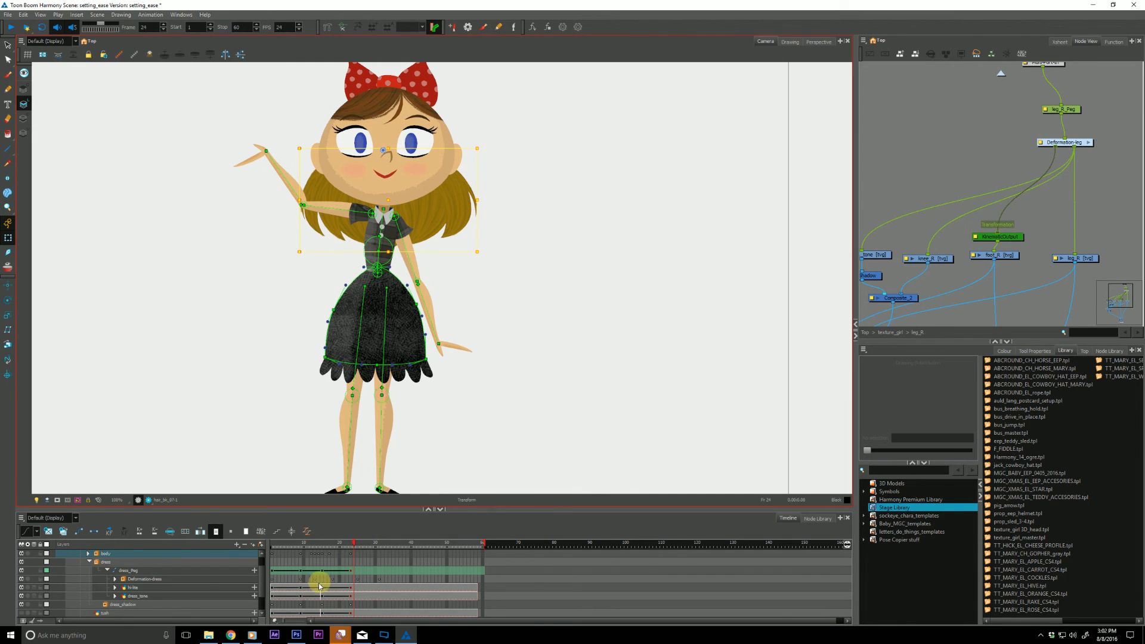
pyautogui.click(353, 588)
pyautogui.press('o')
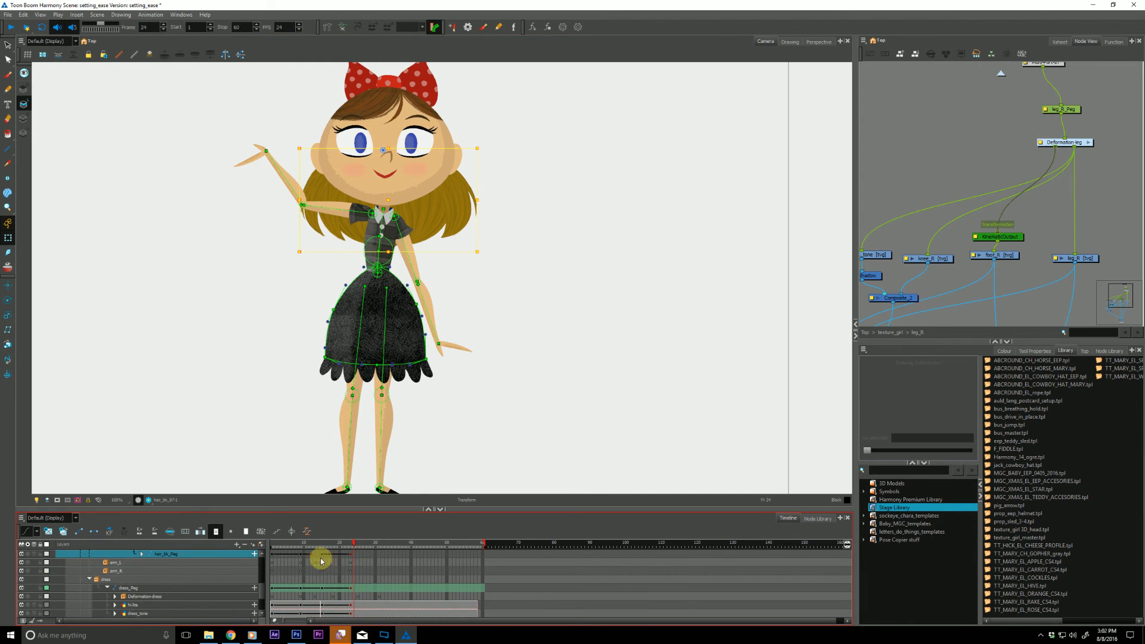
pyautogui.click(311, 555)
pyautogui.click(350, 556)
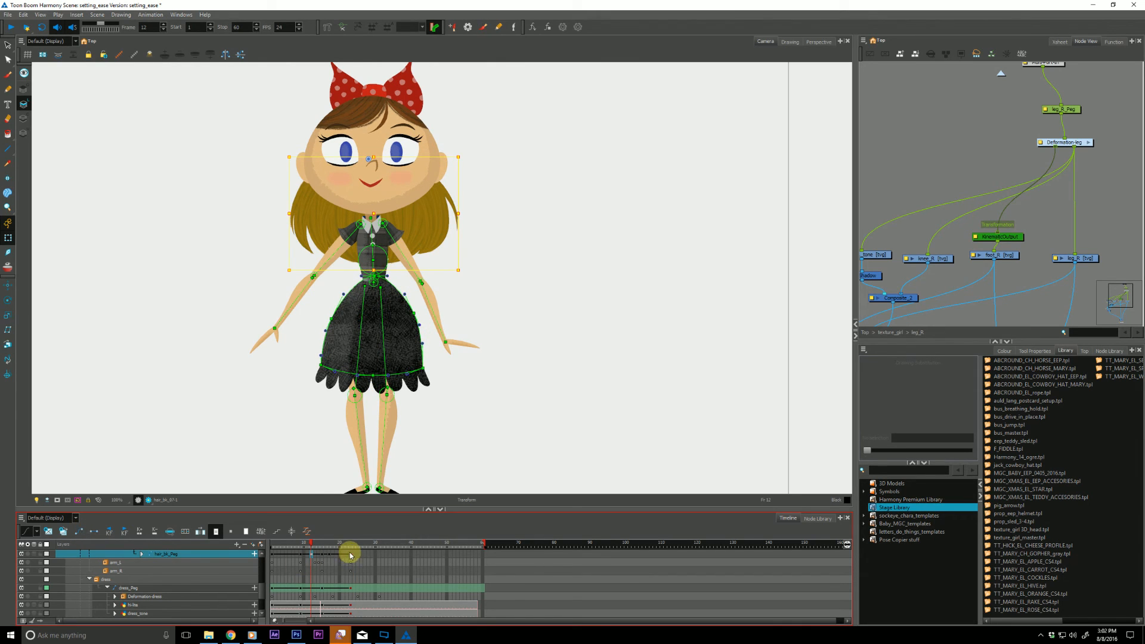
pyautogui.moveTo(343, 556)
pyautogui.mouseDown()
pyautogui.moveTo(367, 552)
pyautogui.moveTo(374, 563)
pyautogui.moveTo(345, 550)
pyautogui.mouseUp()
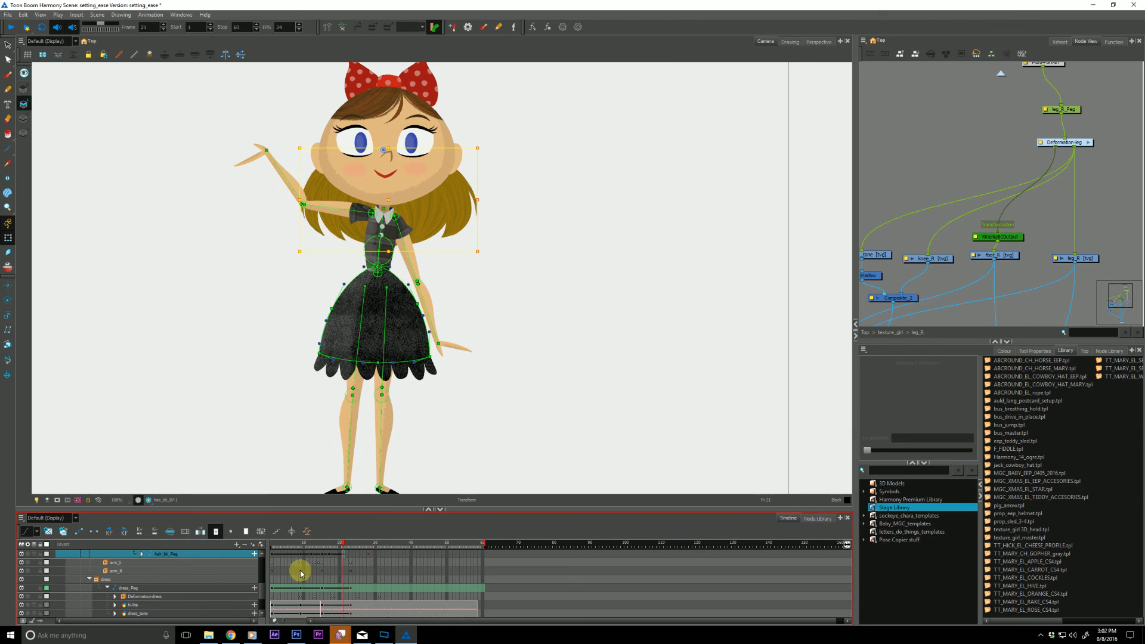
# Step: At frame 21, stretch the whole back hair longer and make it slightly narrower
pyautogui.click(392, 253)
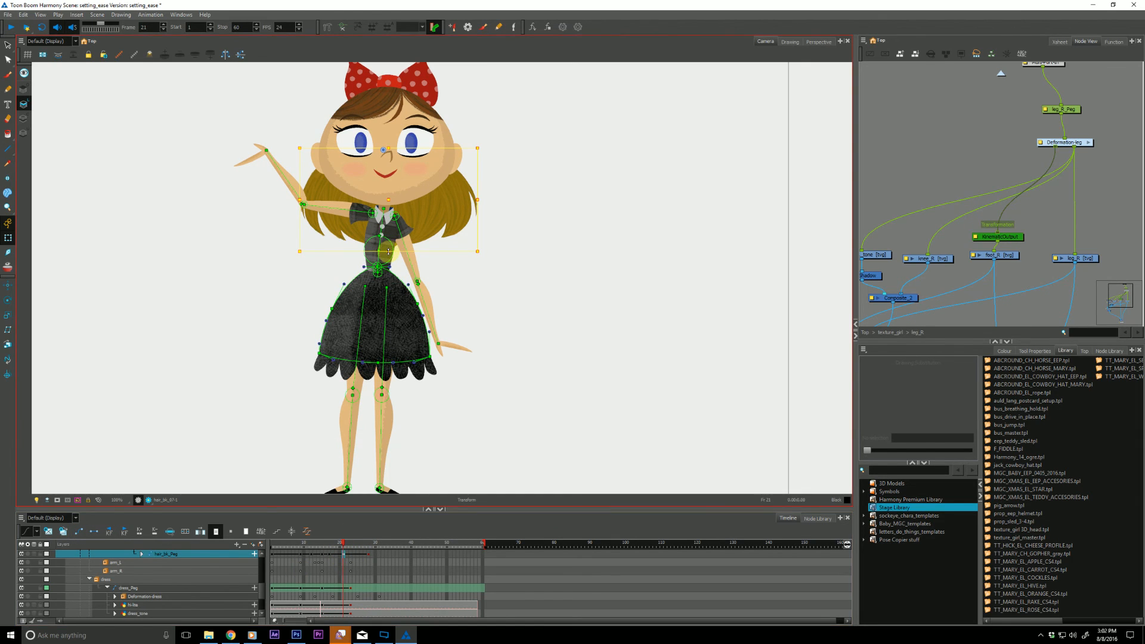
pyautogui.moveTo(388, 252); pyautogui.dragTo(388, 257)
pyautogui.click(477, 204)
pyautogui.moveTo(476, 203); pyautogui.dragTo(474, 203)
pyautogui.press('.')
pyautogui.press('.')
pyautogui.moveTo(314, 554); pyautogui.dragTo(343, 557)
pyautogui.click(255, 282)
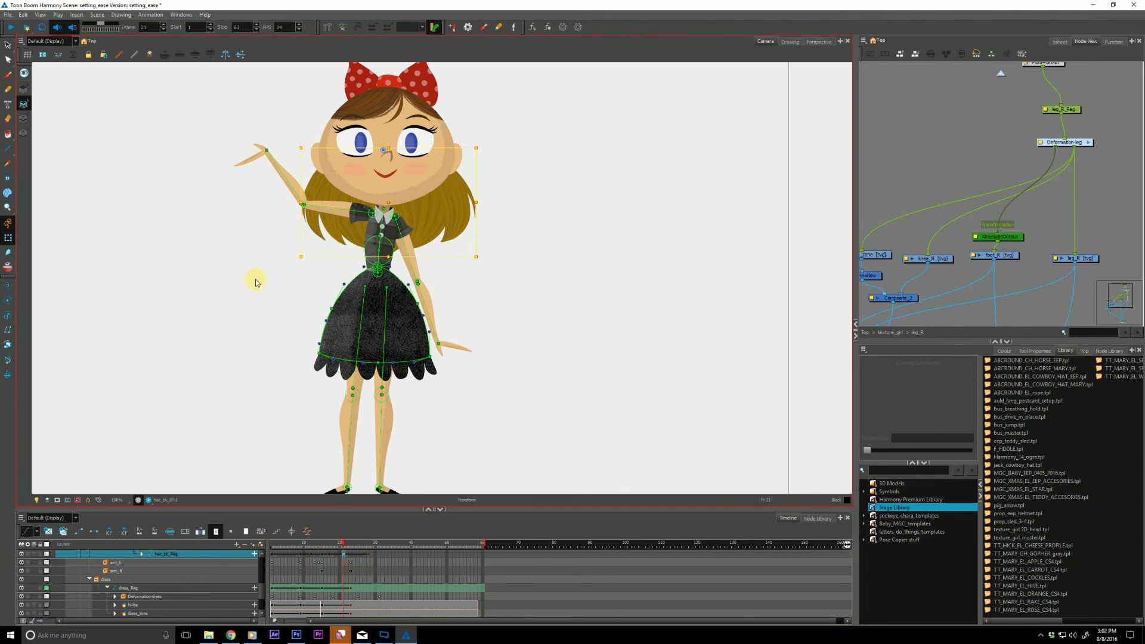
# Step: At frame 15, rotate the individual outer back hair locks on both sides slightly inward
pyautogui.click(318, 545)
pyautogui.click(316, 201)
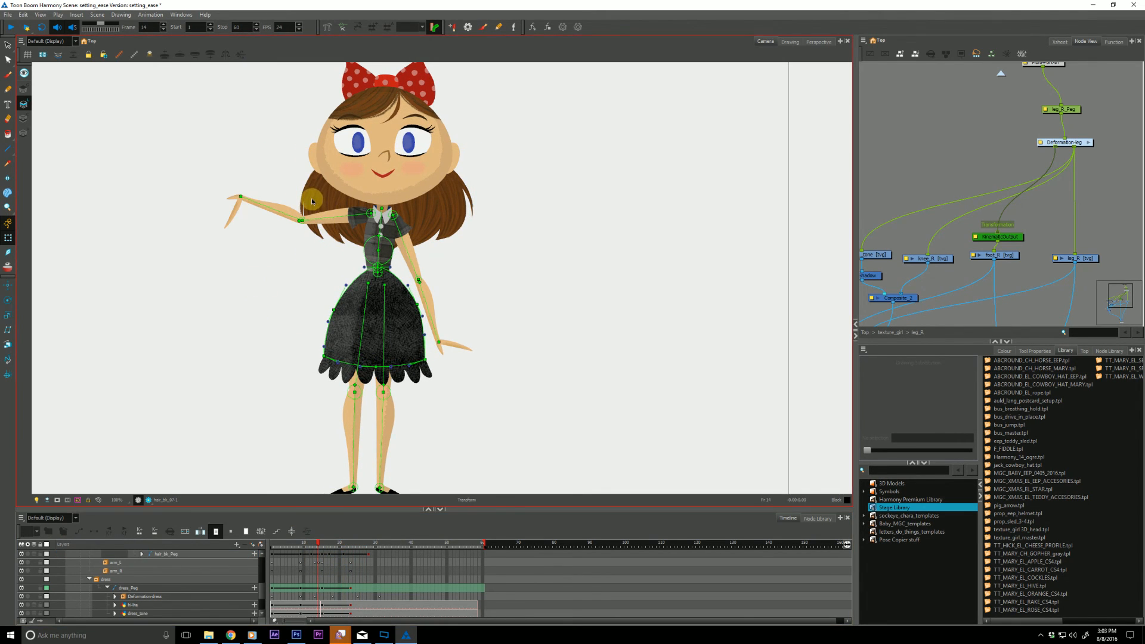
pyautogui.click(312, 201)
pyautogui.press('.')
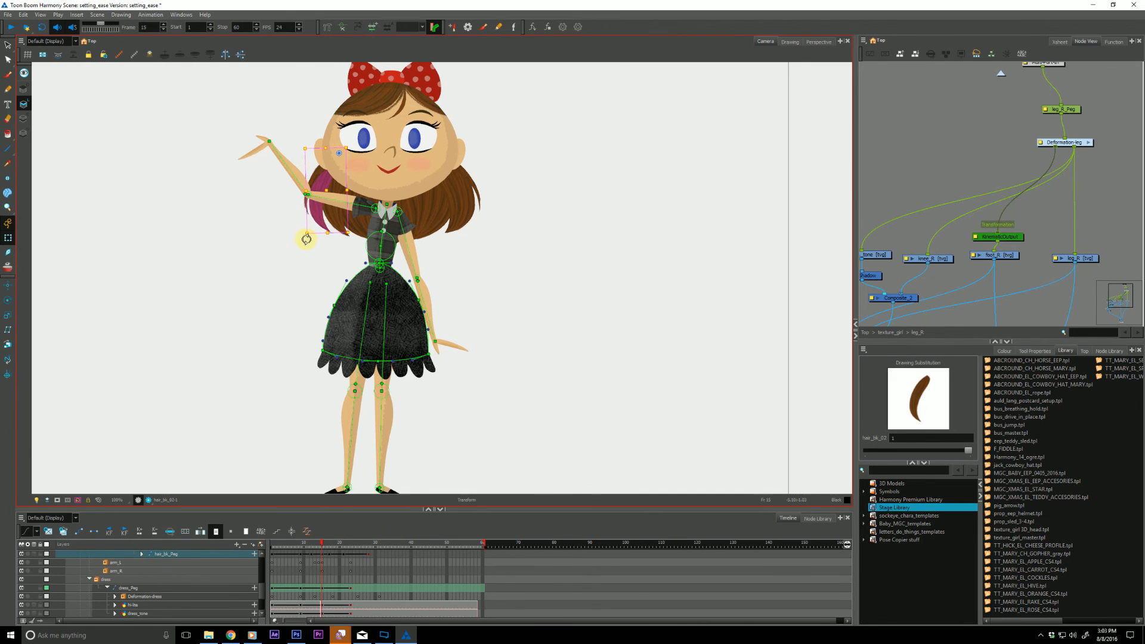
pyautogui.click(460, 220)
pyautogui.moveTo(482, 241); pyautogui.dragTo(473, 244)
pyautogui.click(478, 196)
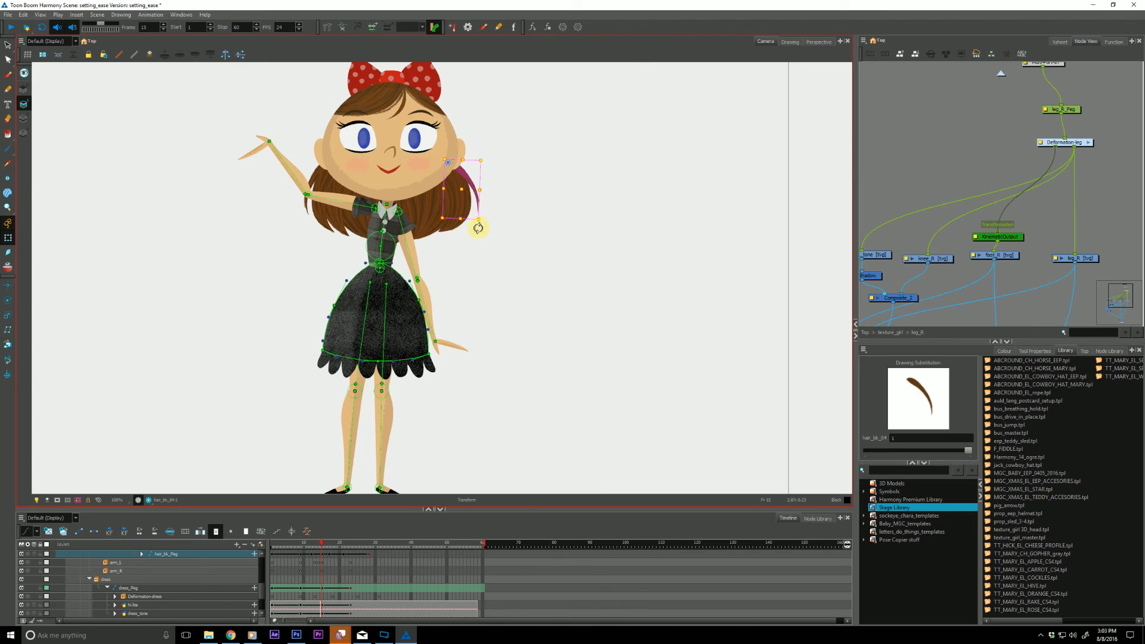
pyautogui.click(315, 179)
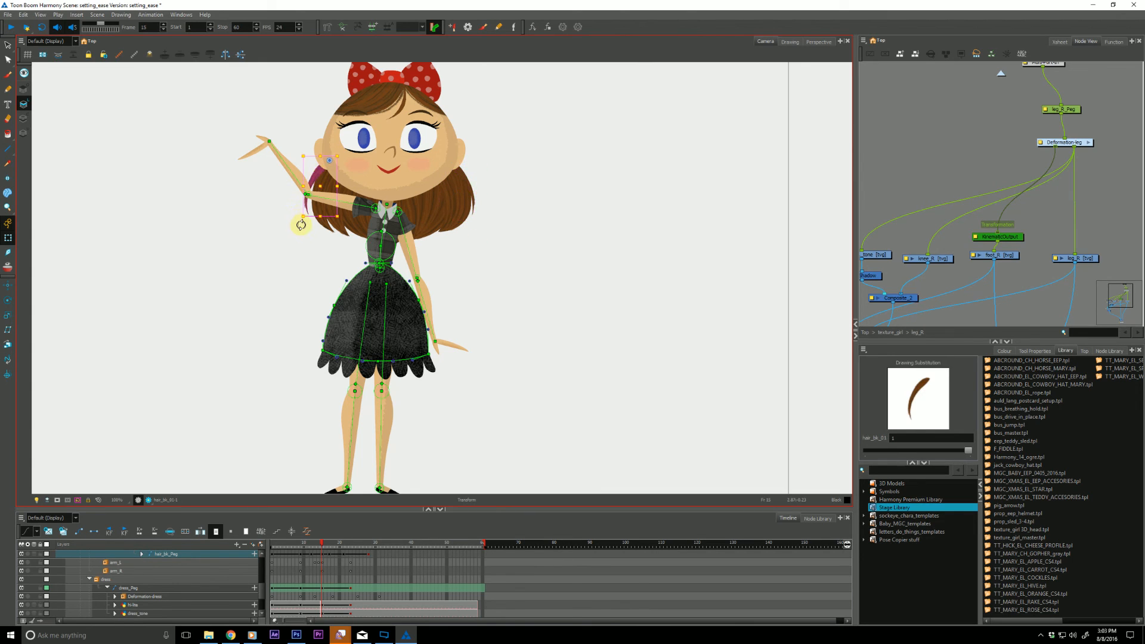
pyautogui.moveTo(301, 225); pyautogui.dragTo(302, 229)
# Step: At frame 21, rotate the individual back hair locks on both sides outward and play the animation
pyautogui.press("'")
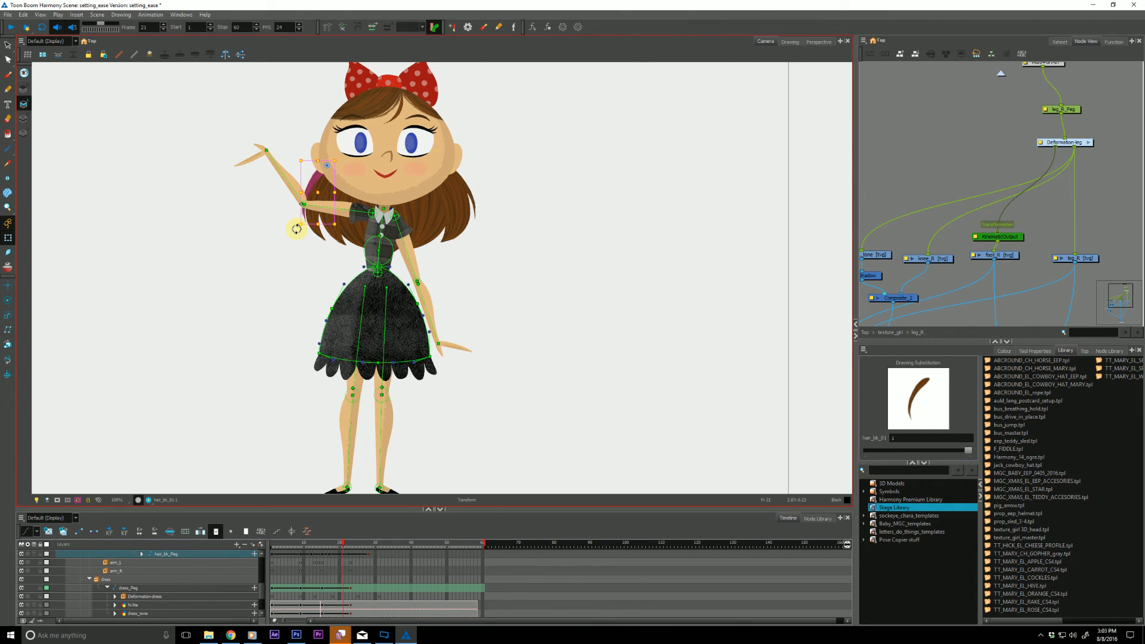
pyautogui.press(';')
pyautogui.press("'")
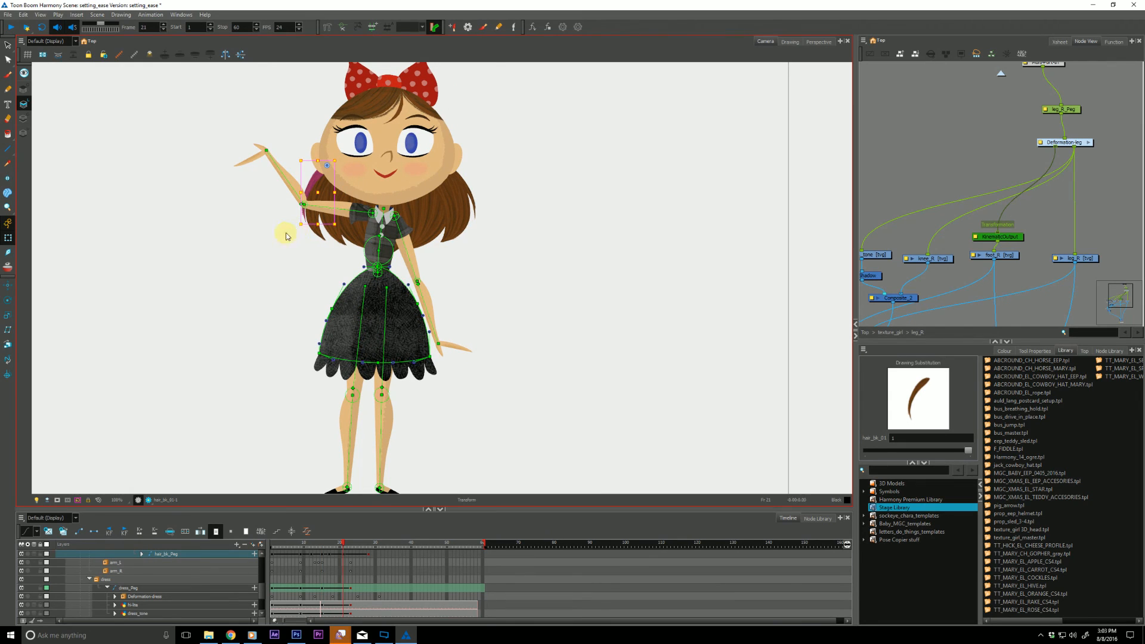
pyautogui.moveTo(289, 223); pyautogui.dragTo(313, 222)
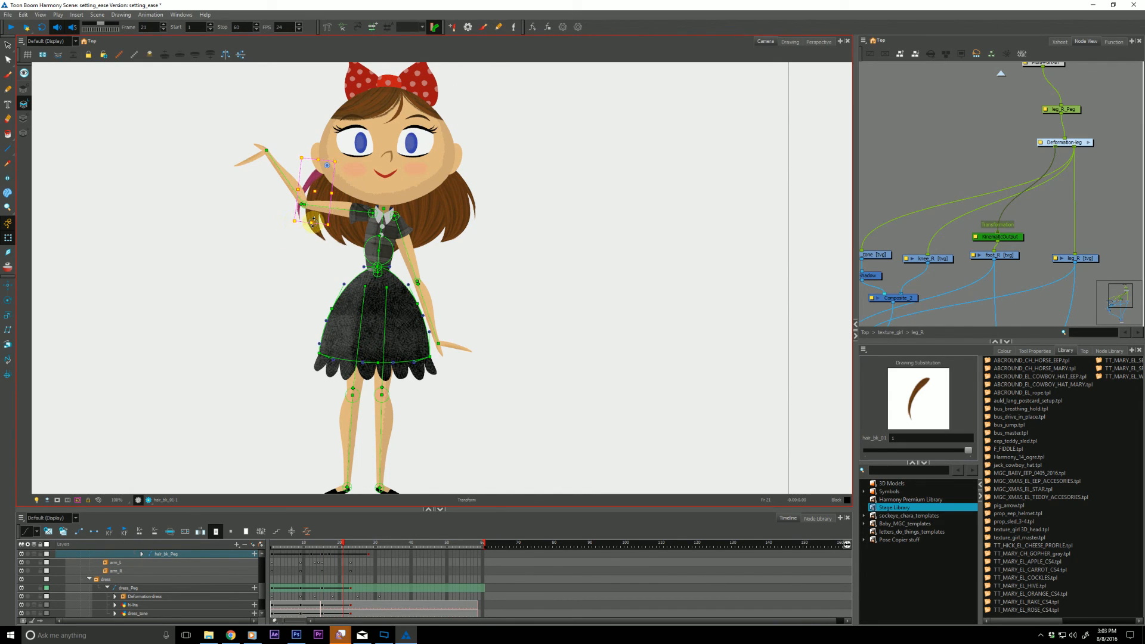
pyautogui.click(471, 196)
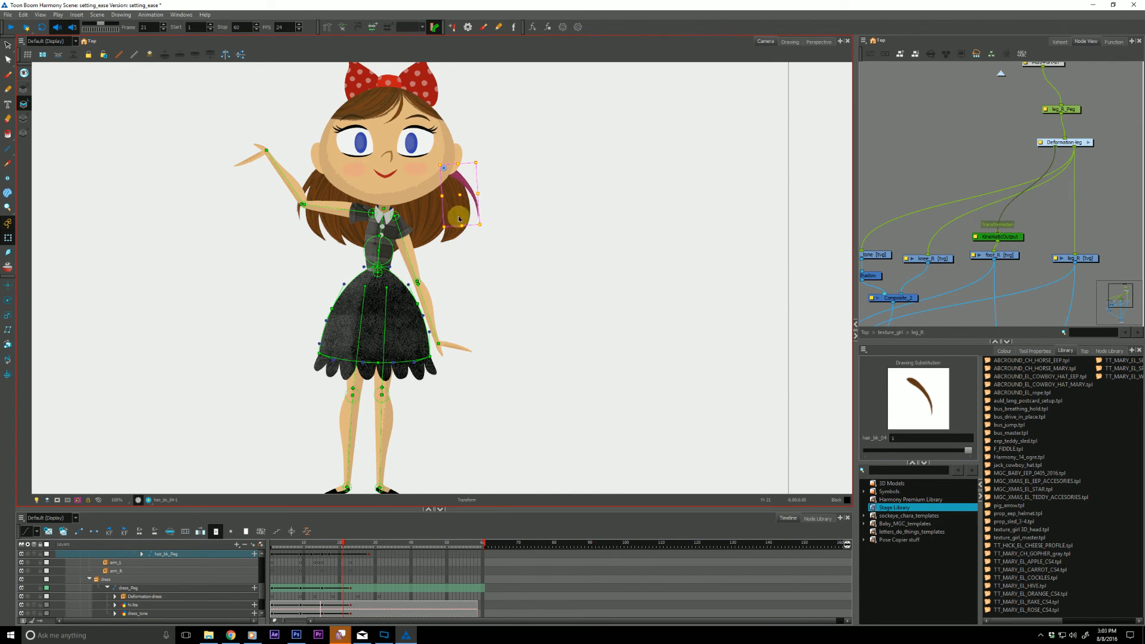
pyautogui.click(325, 232)
pyautogui.moveTo(299, 247); pyautogui.dragTo(296, 245)
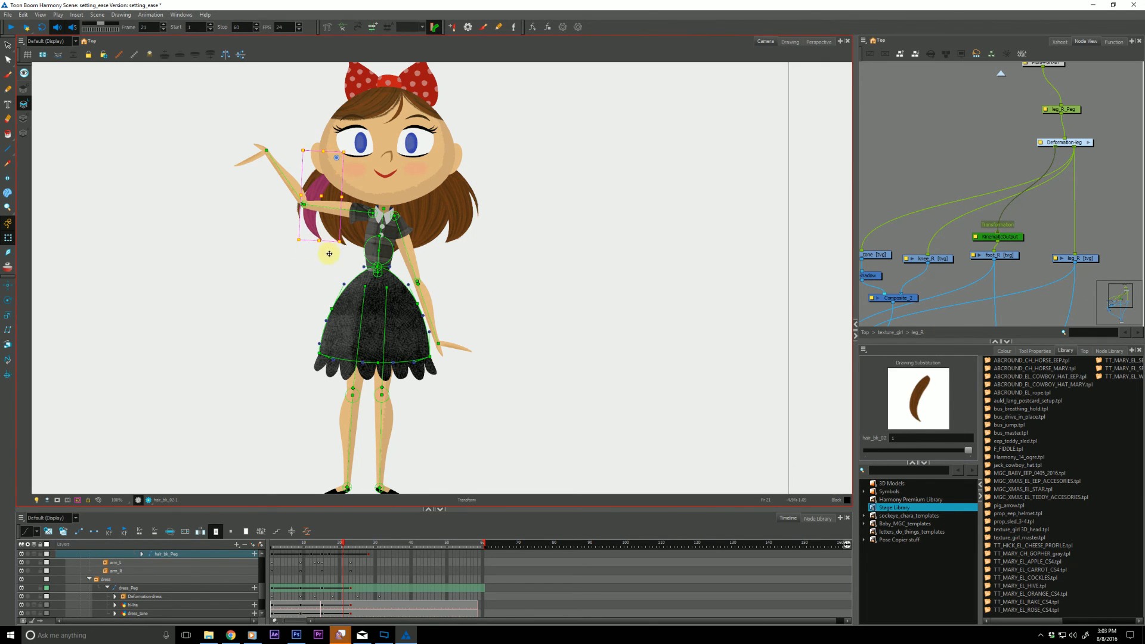
pyautogui.click(332, 226)
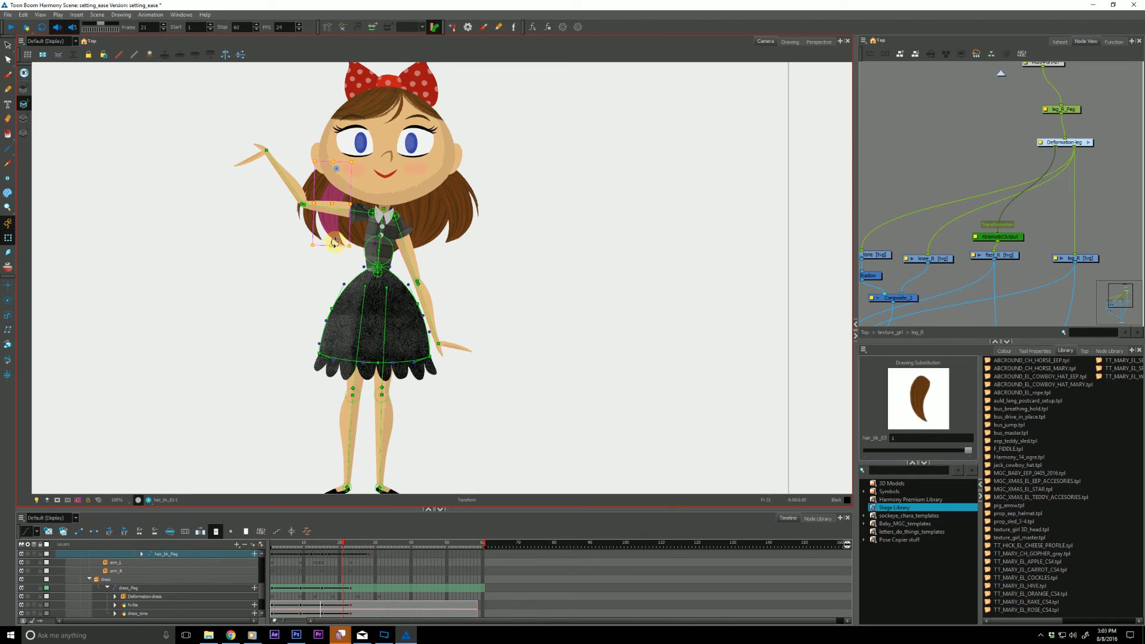
pyautogui.press("'")
pyautogui.click(287, 543)
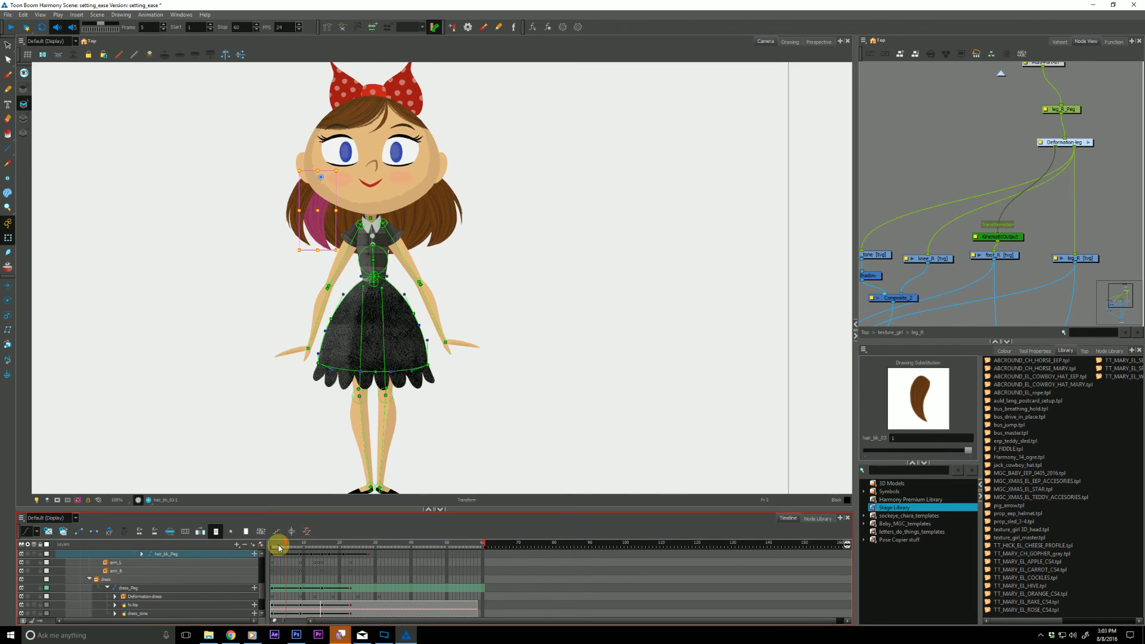
pyautogui.hotkey('shift', 'Return')
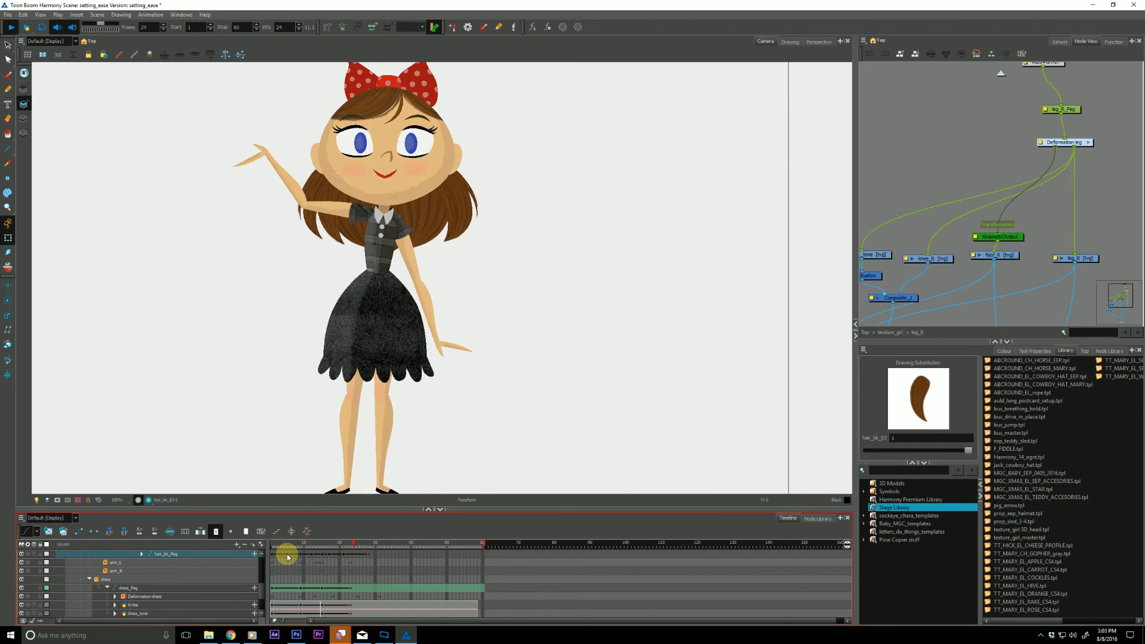
pyautogui.hotkey('shift', 'Return')
pyautogui.hotkey('shift', 'Return')
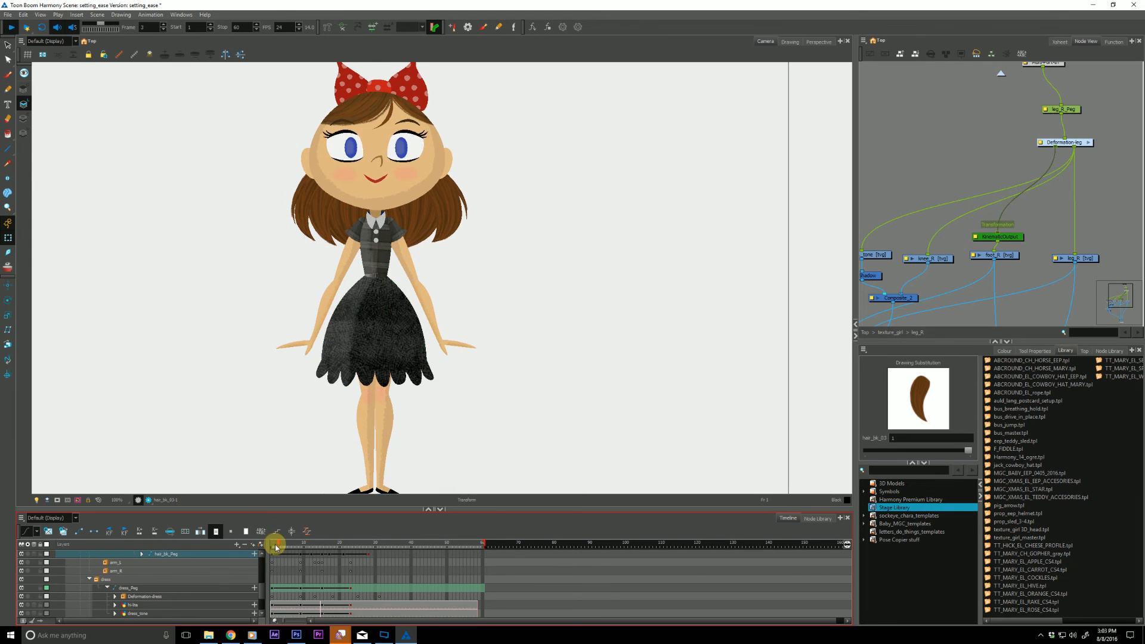
# Step: At frame 21, reduce the whole back hair's stretch and fine-tune its width, then play the animation
pyautogui.click(323, 543)
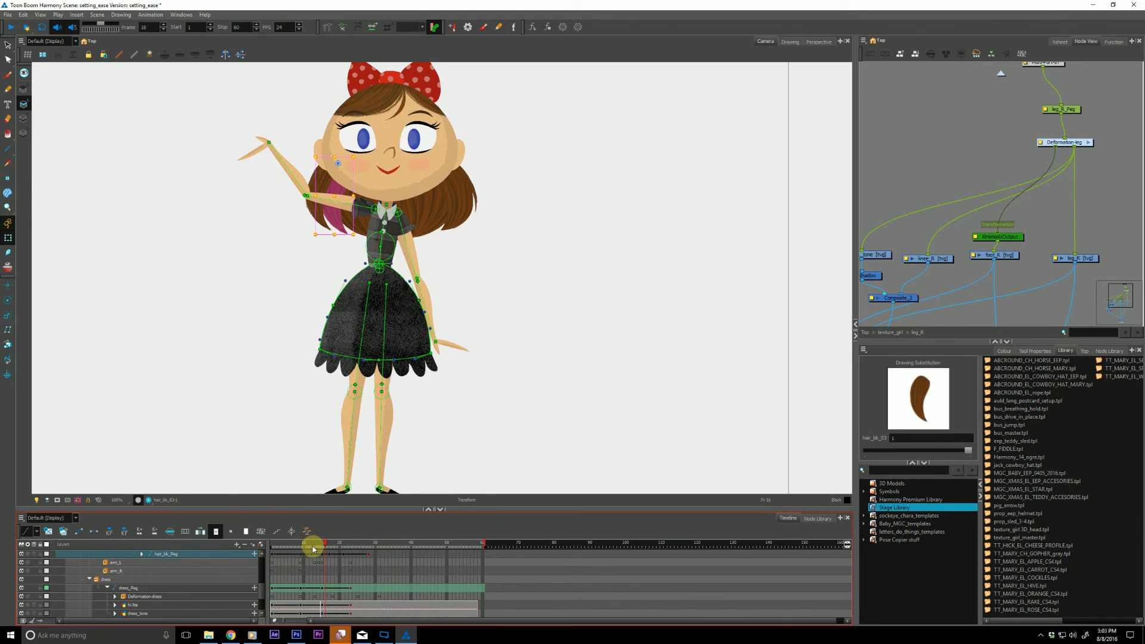
pyautogui.press('.')
pyautogui.press('.')
pyautogui.press('.')
pyautogui.press('.')
pyautogui.press('.')
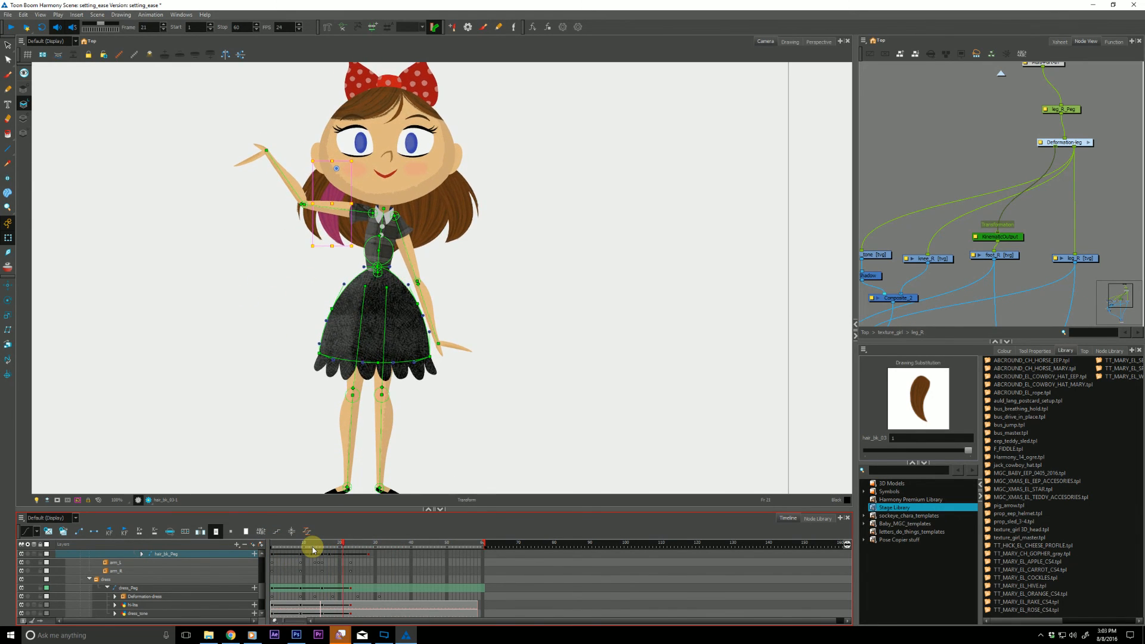
pyautogui.click(393, 246)
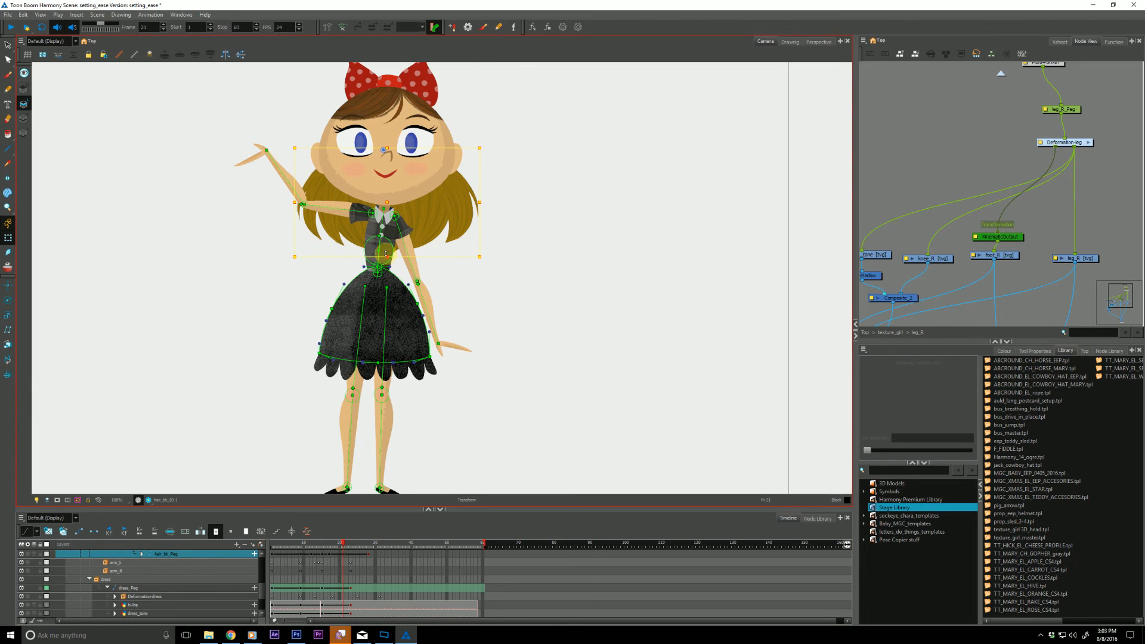
pyautogui.moveTo(368, 245); pyautogui.dragTo(368, 245)
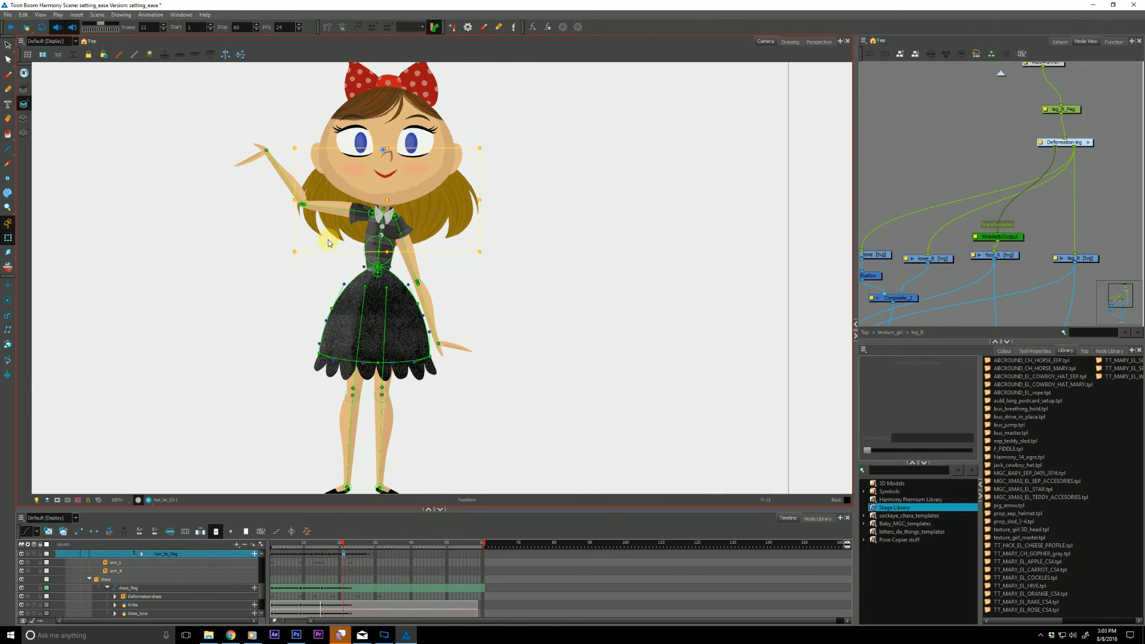
pyautogui.click(387, 254)
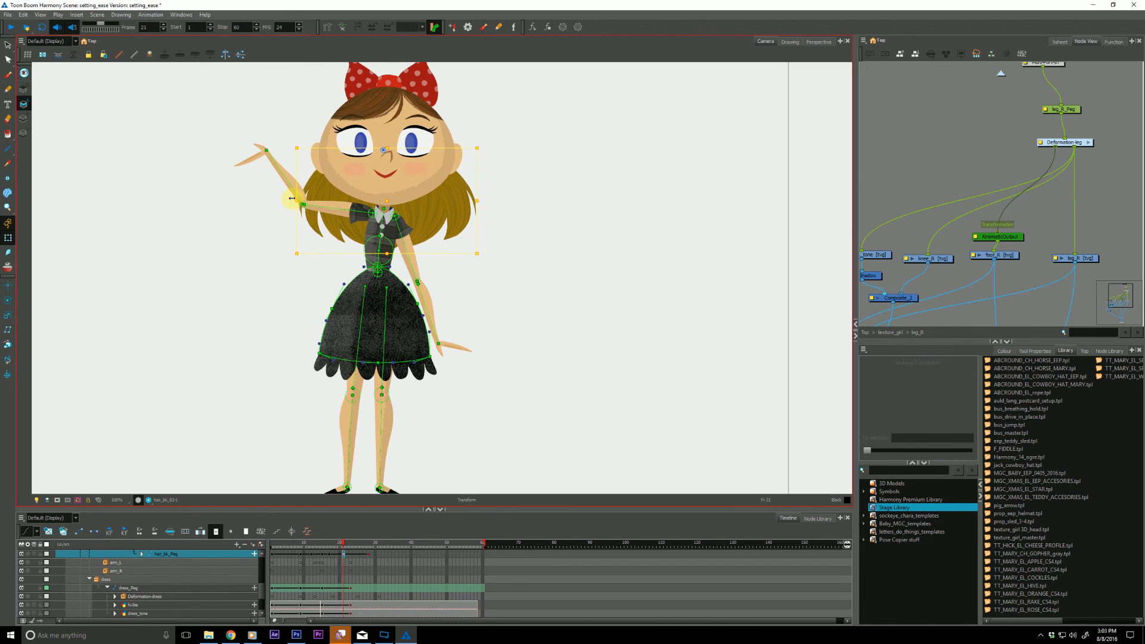
pyautogui.moveTo(290, 544); pyautogui.dragTo(287, 551)
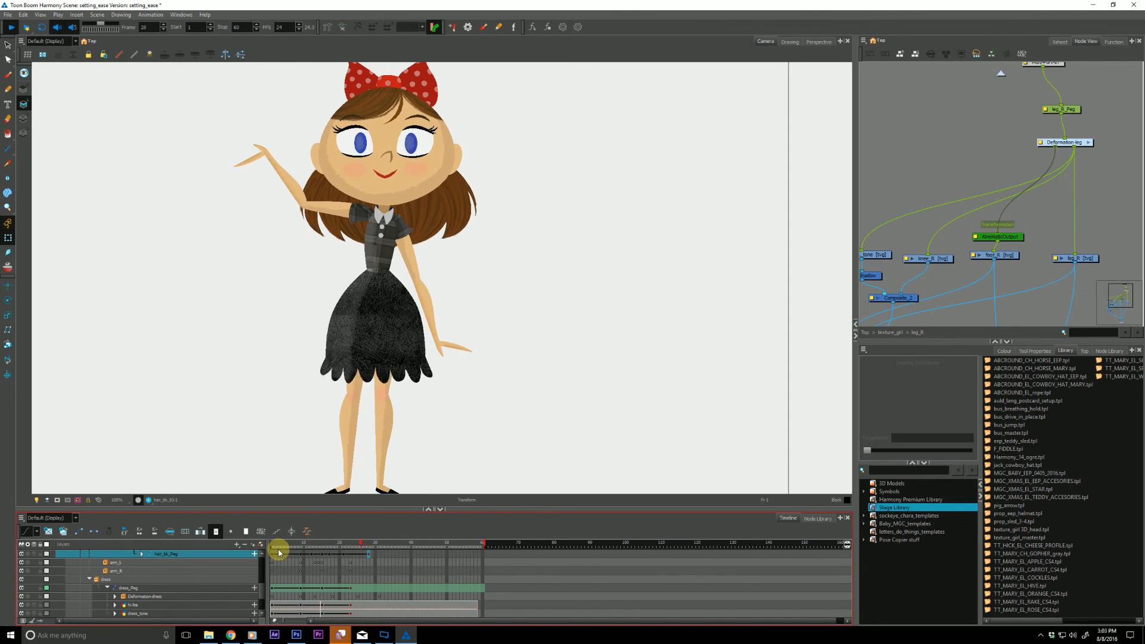
# Step: Move the hair_bk_Peg keyframes from frame 21 onward later so they start at frame 24, and play the animation
pyautogui.click(328, 553)
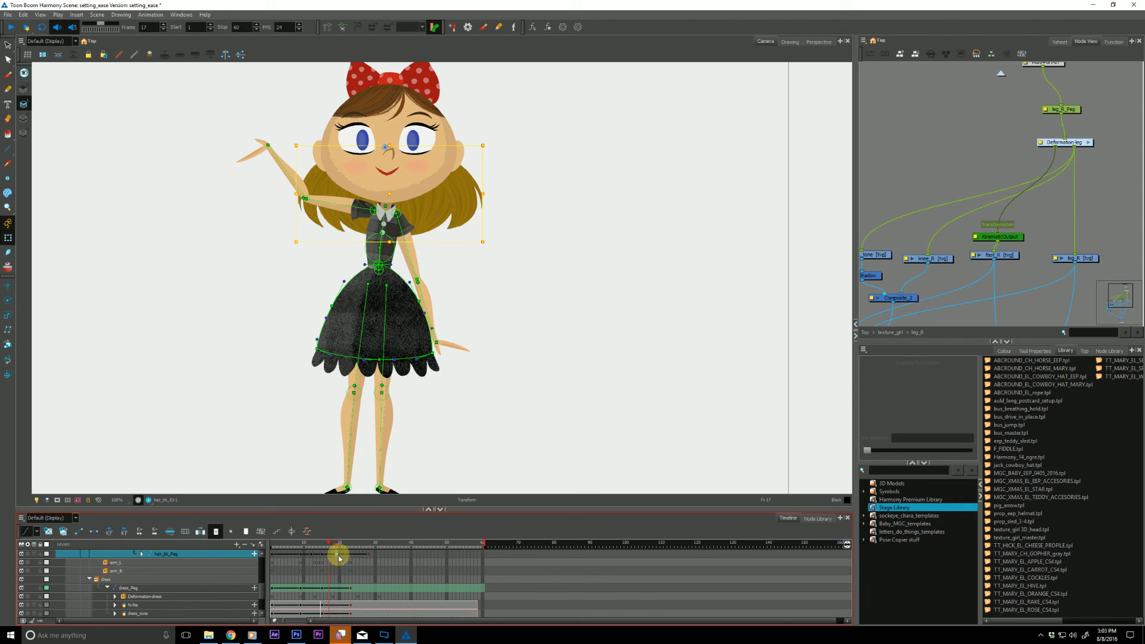
pyautogui.click(338, 556)
pyautogui.moveTo(344, 556); pyautogui.dragTo(365, 558)
pyautogui.hotkey('shift', 'Return')
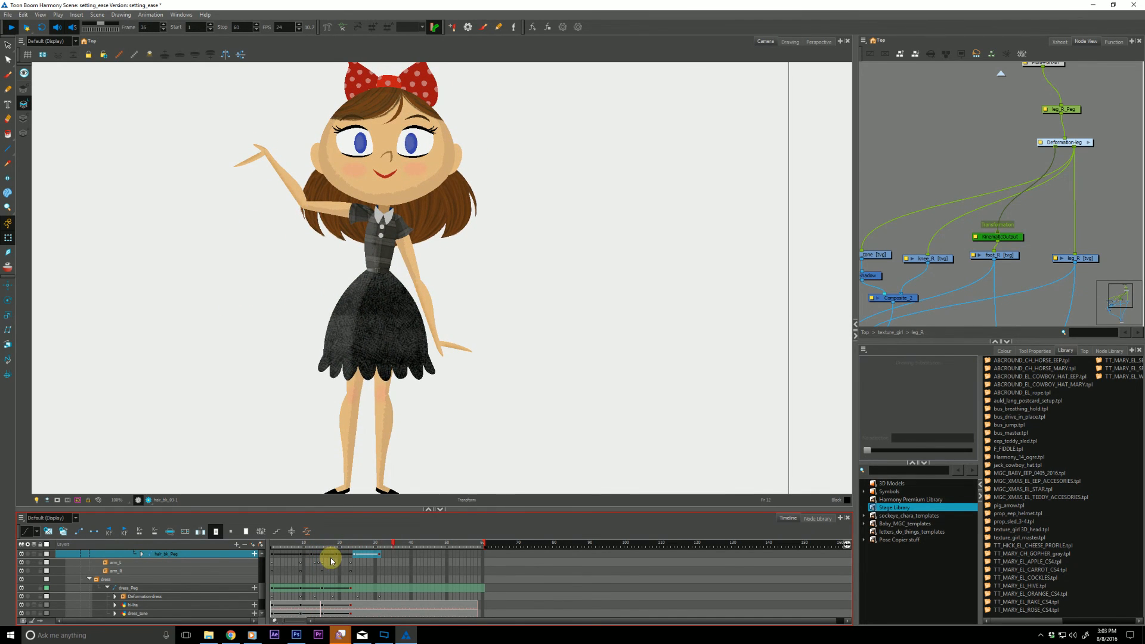
pyautogui.click(293, 544)
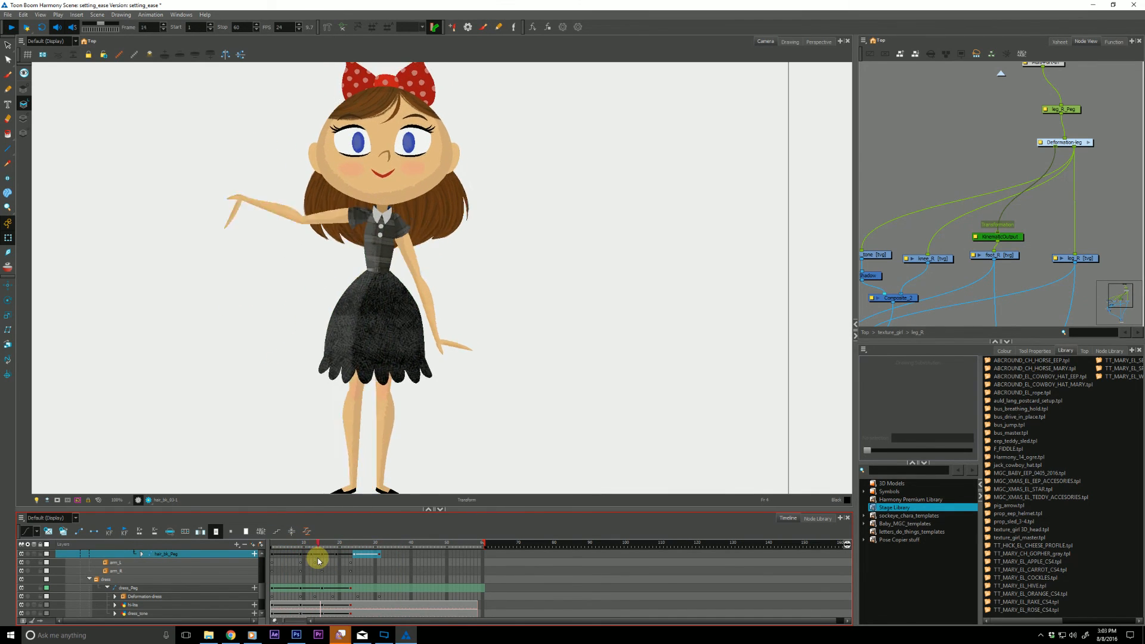
pyautogui.hotkey('shift', 'Return')
pyautogui.moveTo(298, 544)
pyautogui.mouseDown()
pyautogui.moveTo(317, 574)
pyautogui.moveTo(306, 549)
pyautogui.moveTo(337, 556)
pyautogui.moveTo(299, 552)
pyautogui.moveTo(322, 552)
pyautogui.moveTo(333, 567)
pyautogui.moveTo(307, 540)
pyautogui.moveTo(327, 575)
pyautogui.moveTo(289, 549)
pyautogui.moveTo(315, 557)
pyautogui.moveTo(299, 542)
pyautogui.mouseUp()
pyautogui.press('Return')
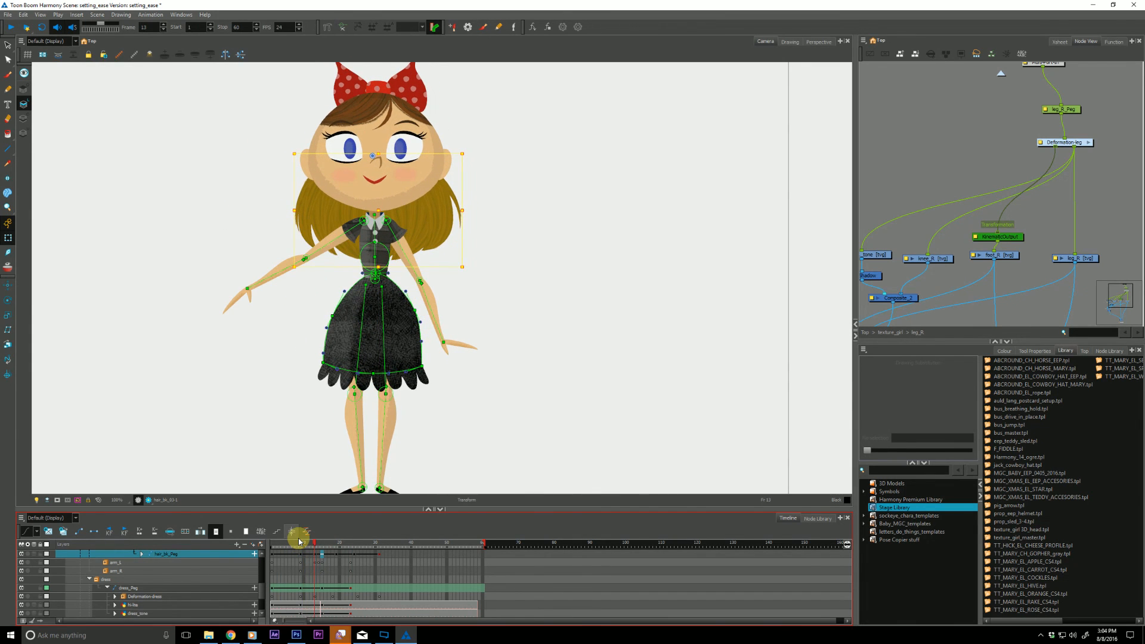
# Step: At frame 13, rotate the single outermost back hair lock on the right side of the head inward and play the animation
pyautogui.click(457, 209)
pyautogui.moveTo(465, 240); pyautogui.dragTo(455, 245)
pyautogui.click(302, 555)
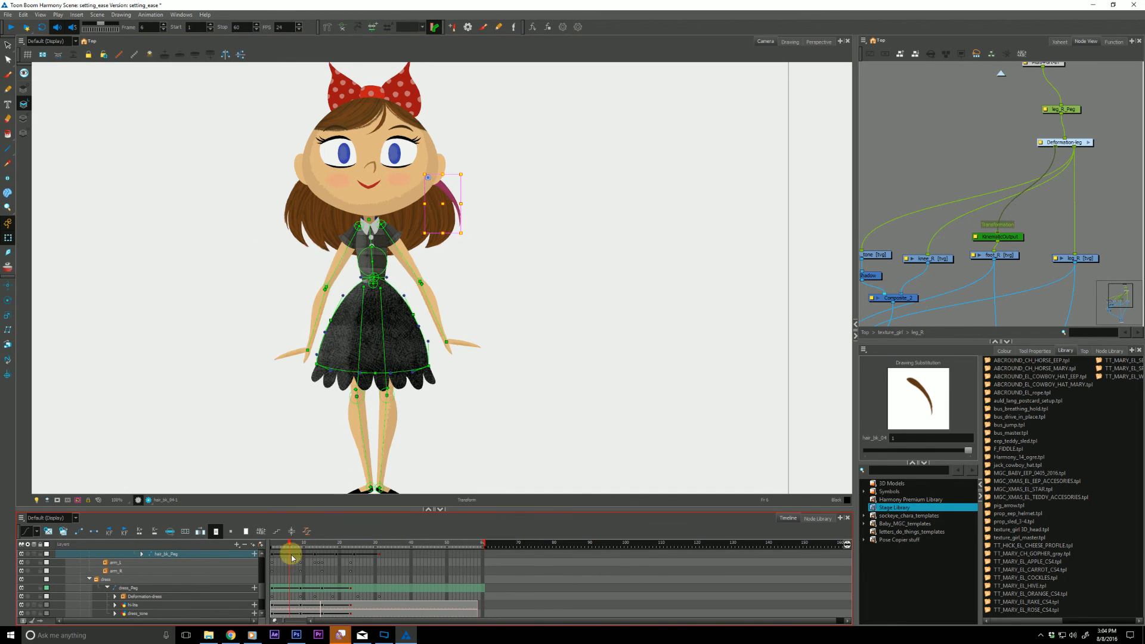
pyautogui.press('Return')
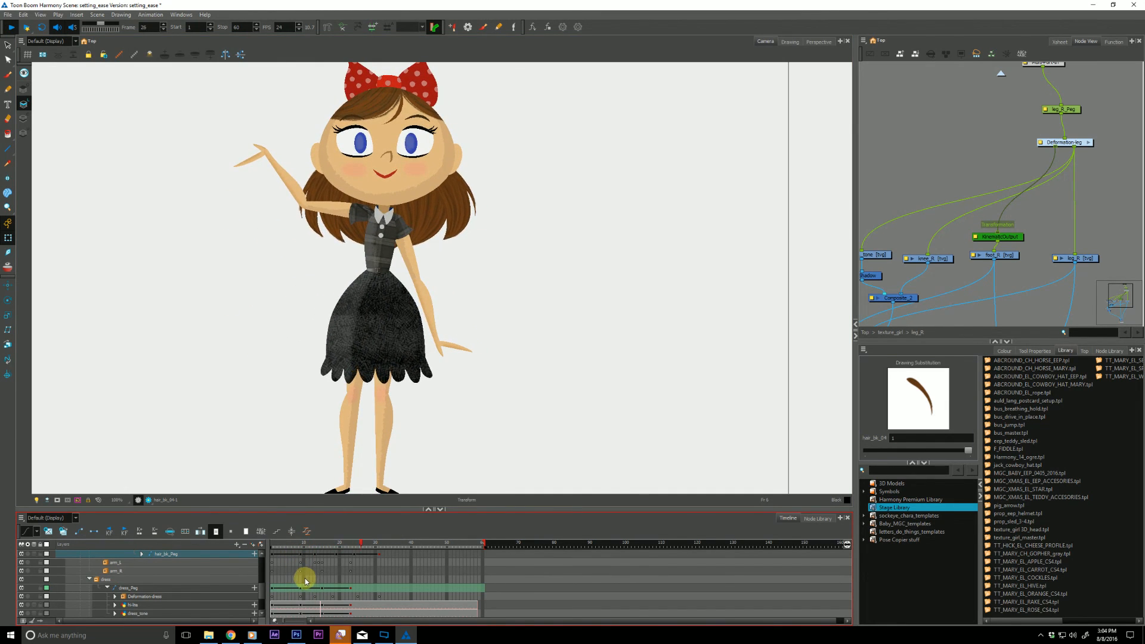
pyautogui.press('Return')
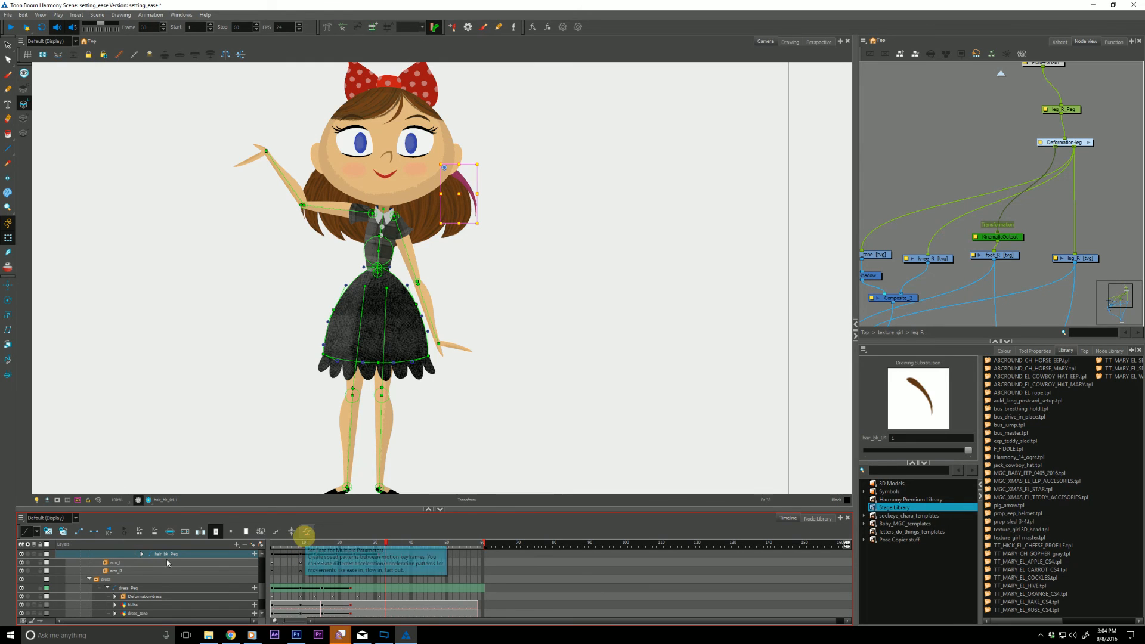
# Step: Expand hair_bk_Peg to show its hair drawing layers and play the animation to review the back hair motion
pyautogui.click(145, 554)
pyautogui.click(142, 554)
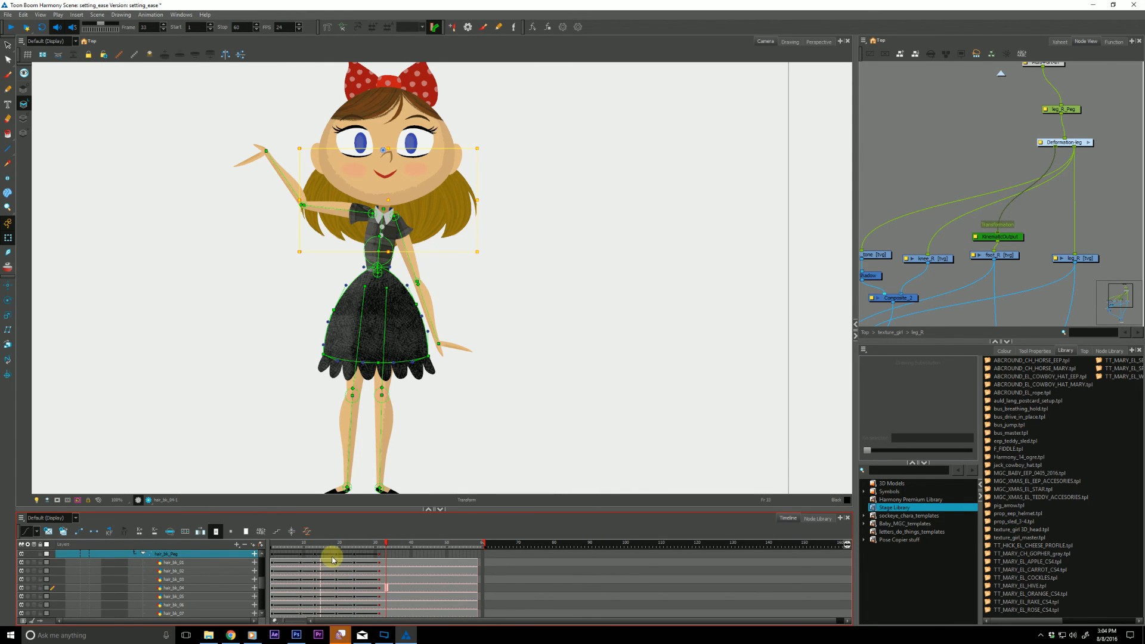
pyautogui.press('.')
pyautogui.press('.')
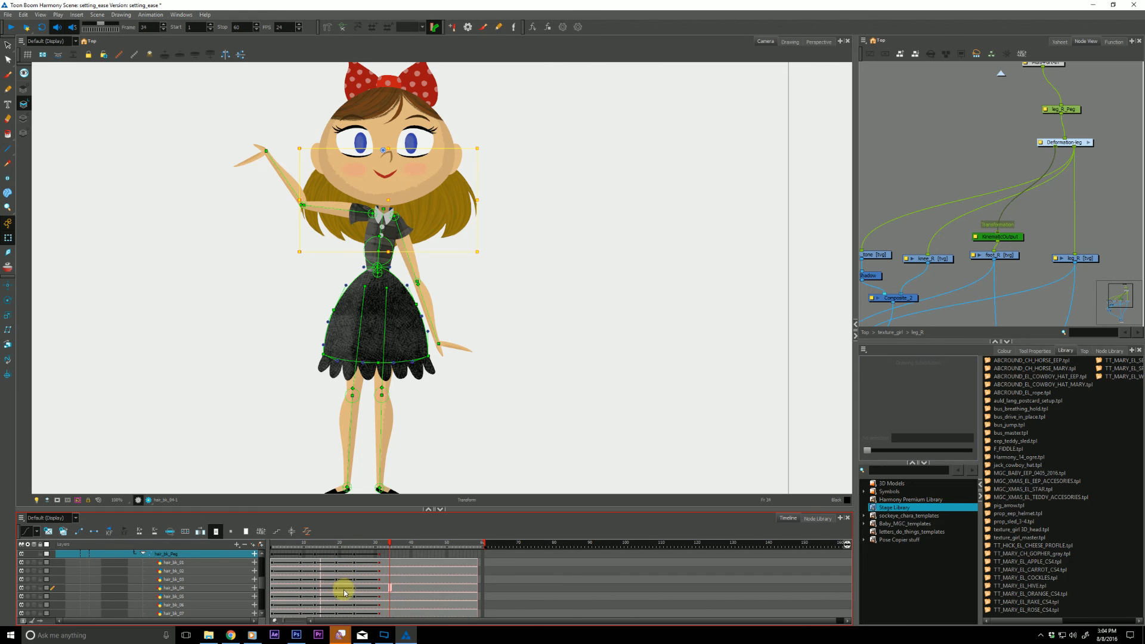
pyautogui.click(298, 544)
pyautogui.hotkey('shift', 'Return')
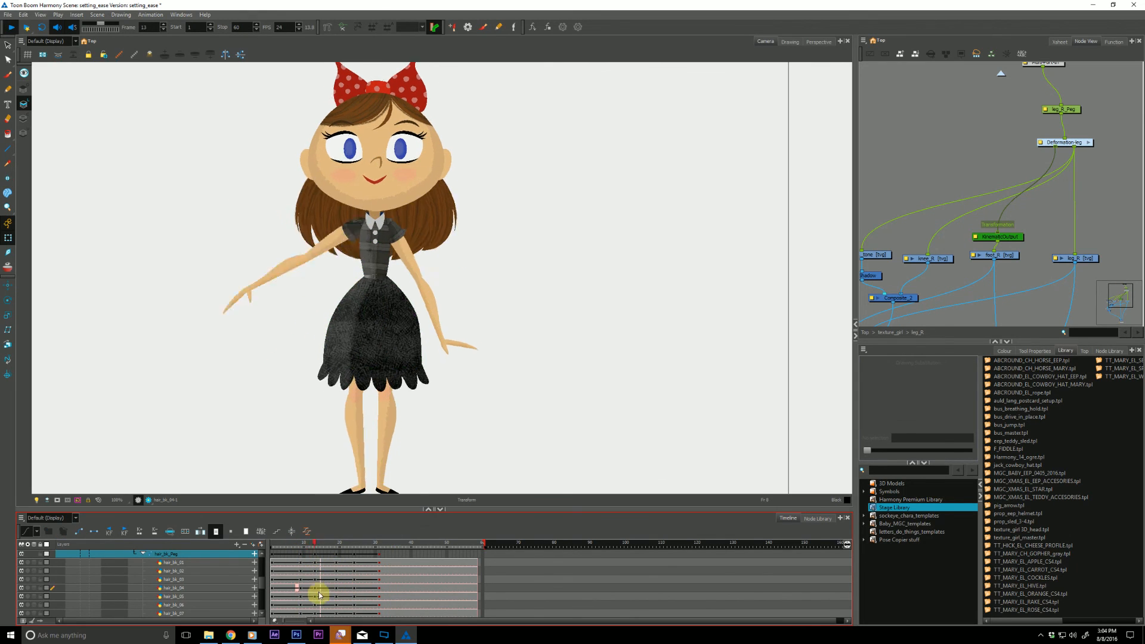
pyautogui.hotkey('shift', 'Return')
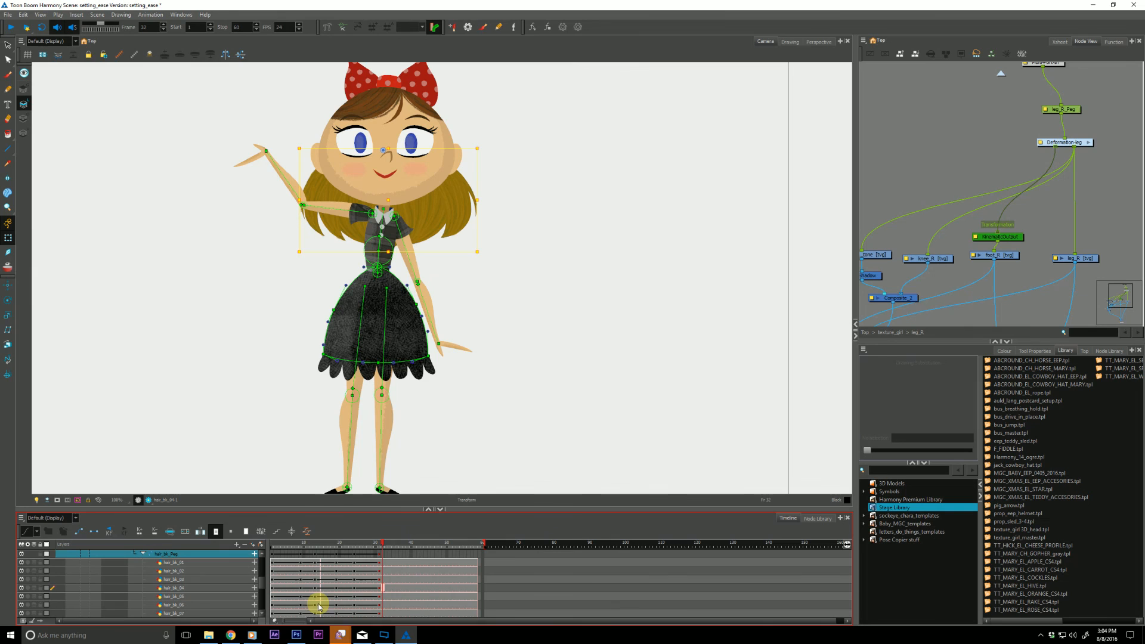
# Step: Select the bow's right loop, return to frame 1 and play the animation with the whole character in view
pyautogui.click(284, 543)
pyautogui.moveTo(214, 445); pyautogui.dragTo(230, 422)
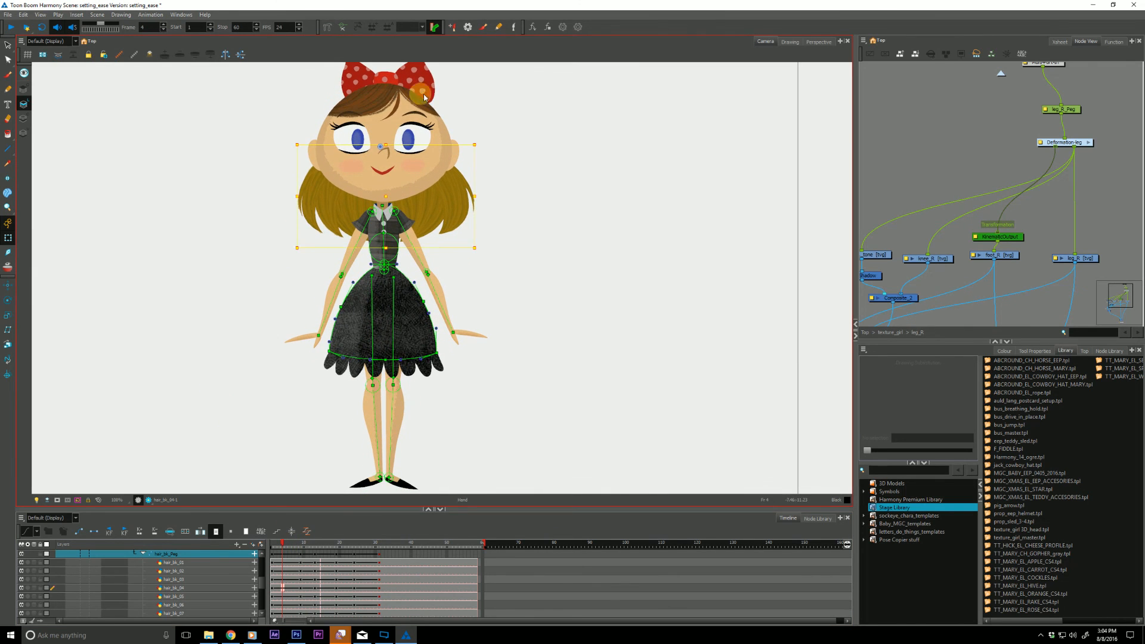
pyautogui.click(425, 97)
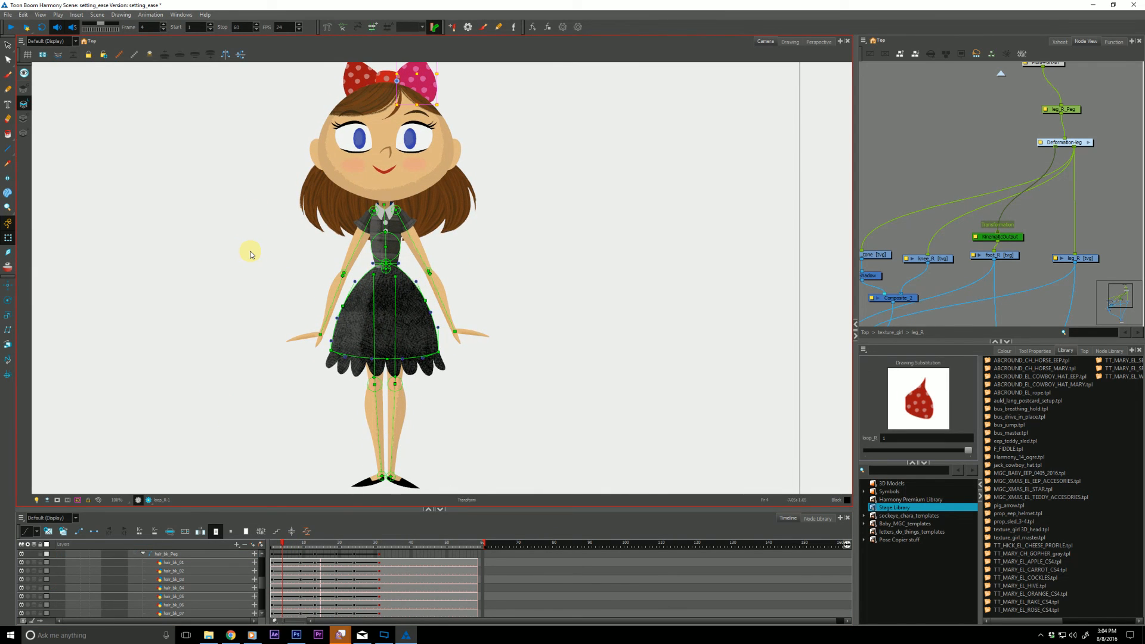
pyautogui.click(272, 543)
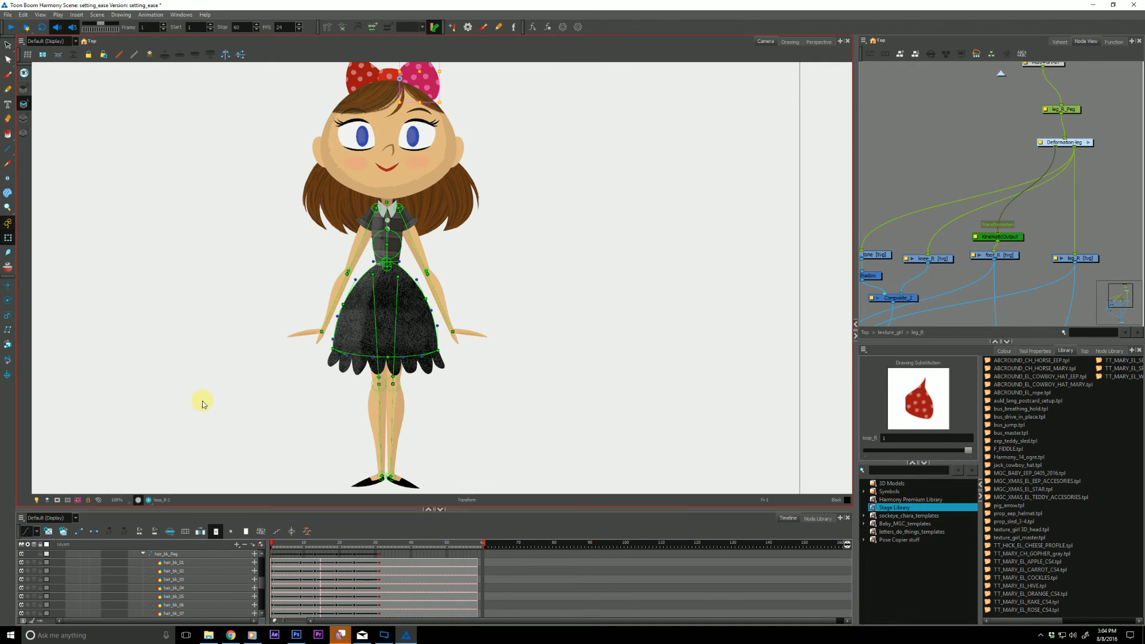
pyautogui.scroll(-1, 199, 401)
pyautogui.press('Return')
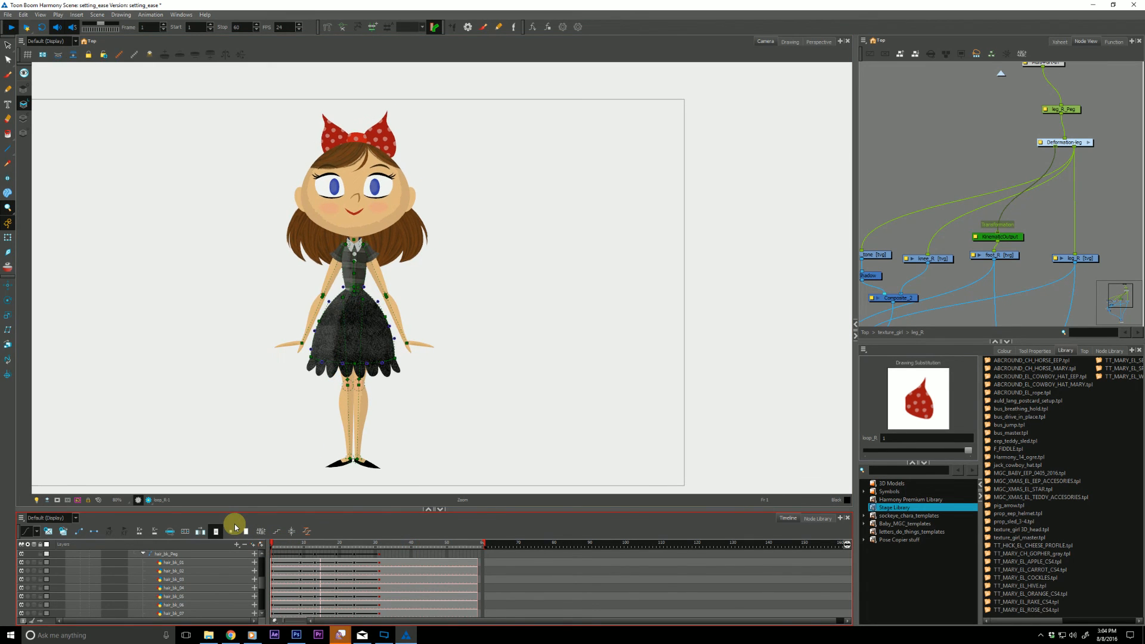
pyautogui.press('Return')
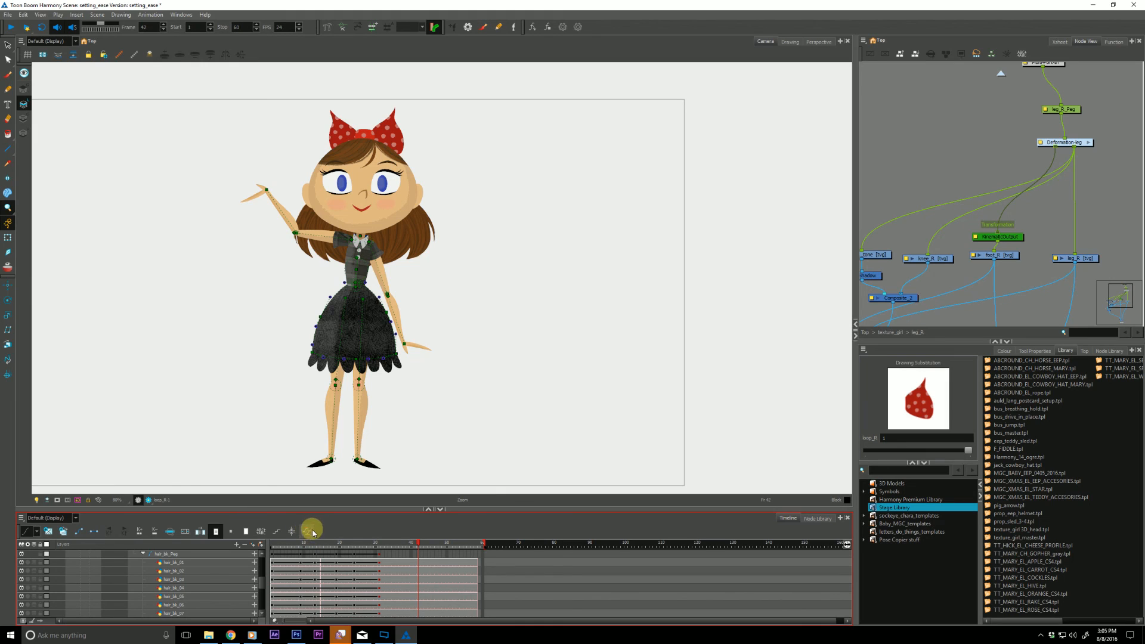
pyautogui.rightClick(344, 532)
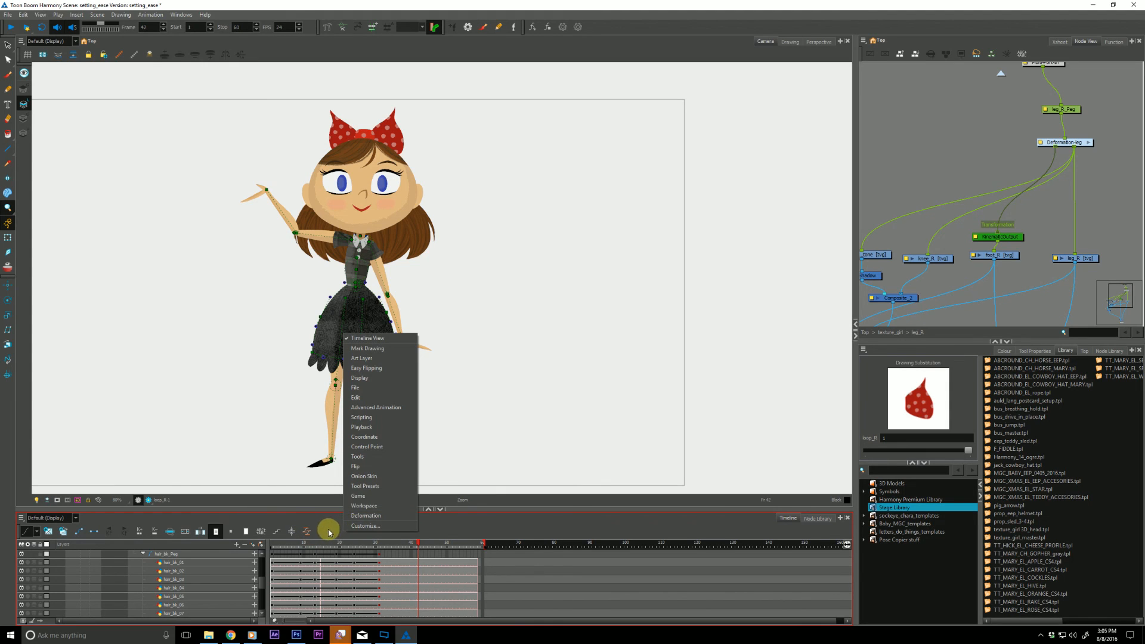
pyautogui.click(329, 529)
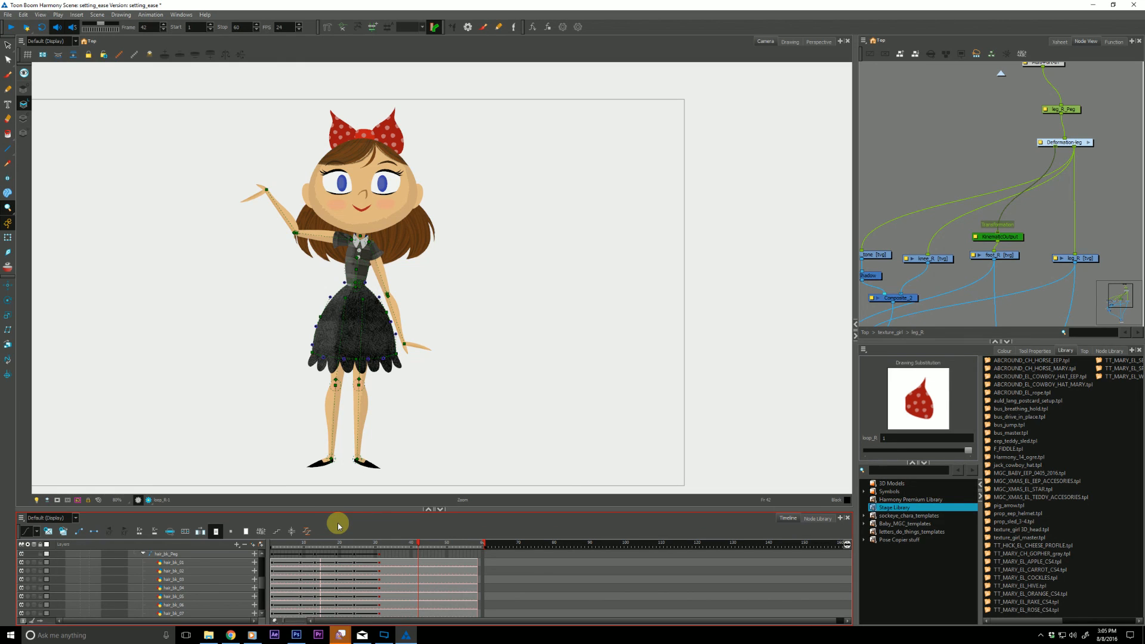